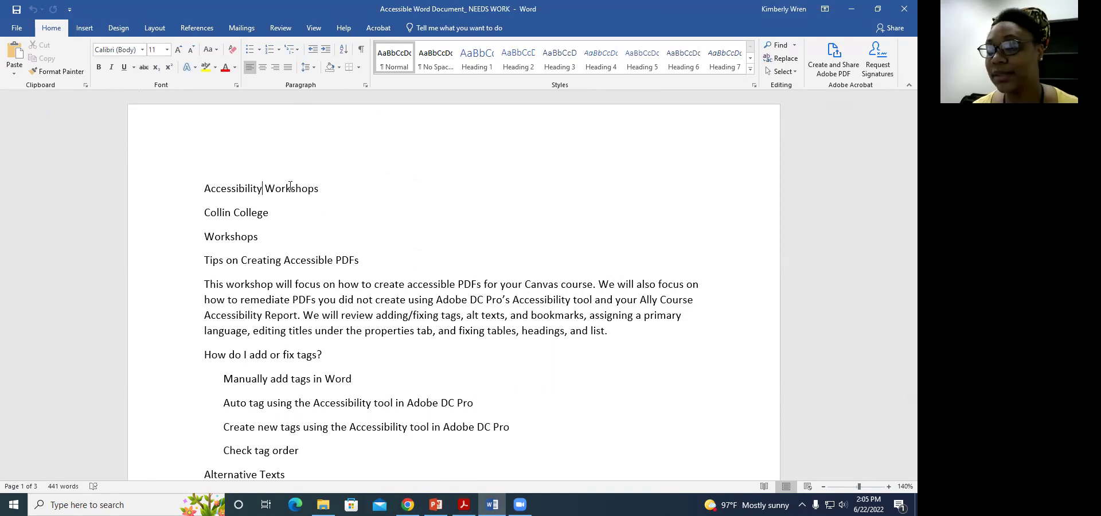
Display the full list of styles and apply the Title style to the "Accessibility Workshops" line
click(479, 72)
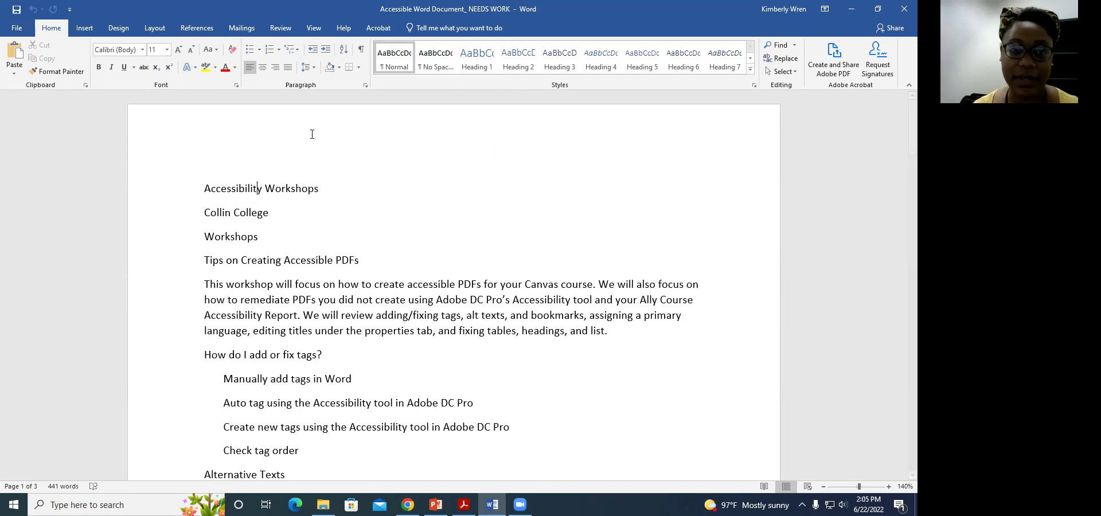
click(749, 73)
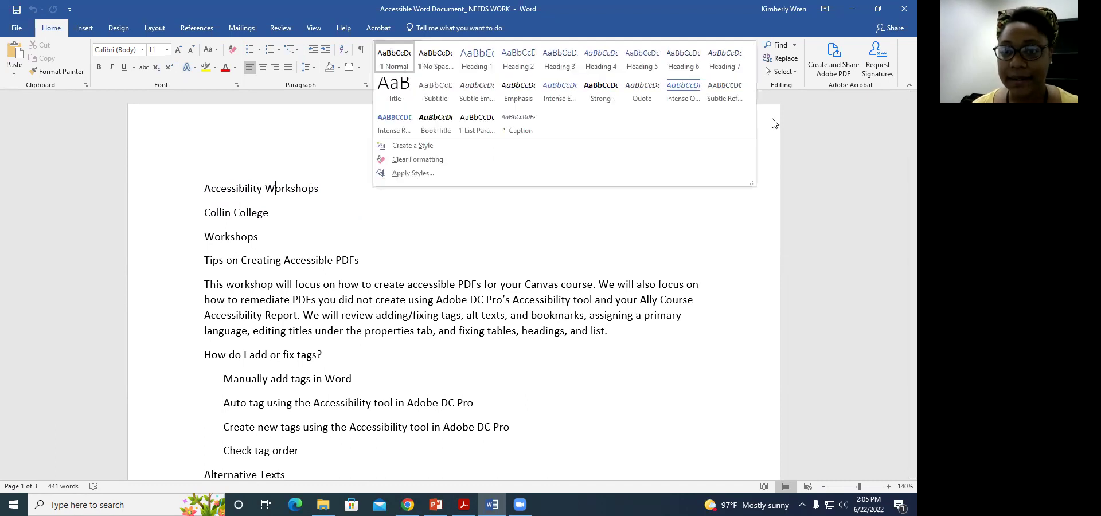
key(Escape)
click(754, 85)
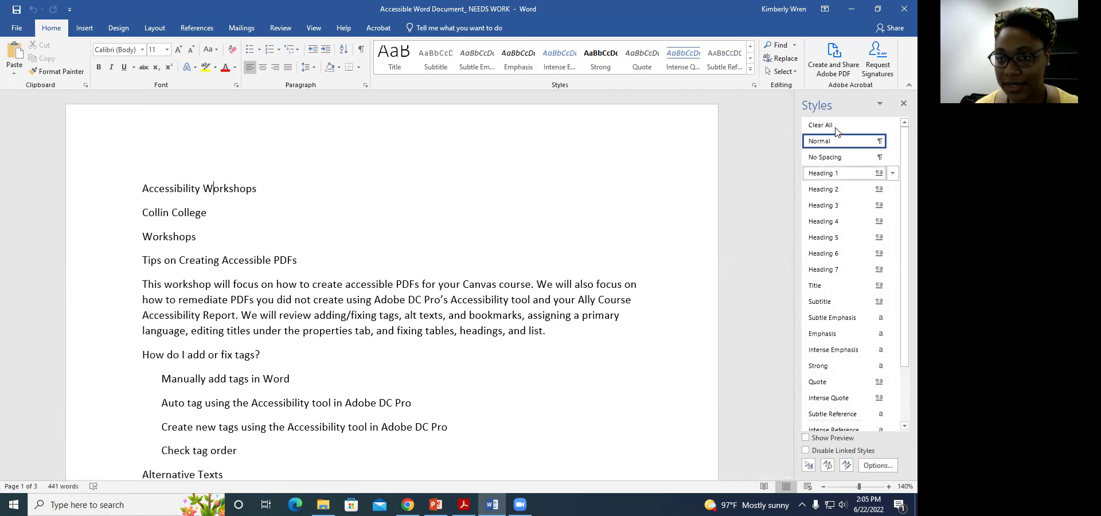
click(191, 188)
click(818, 285)
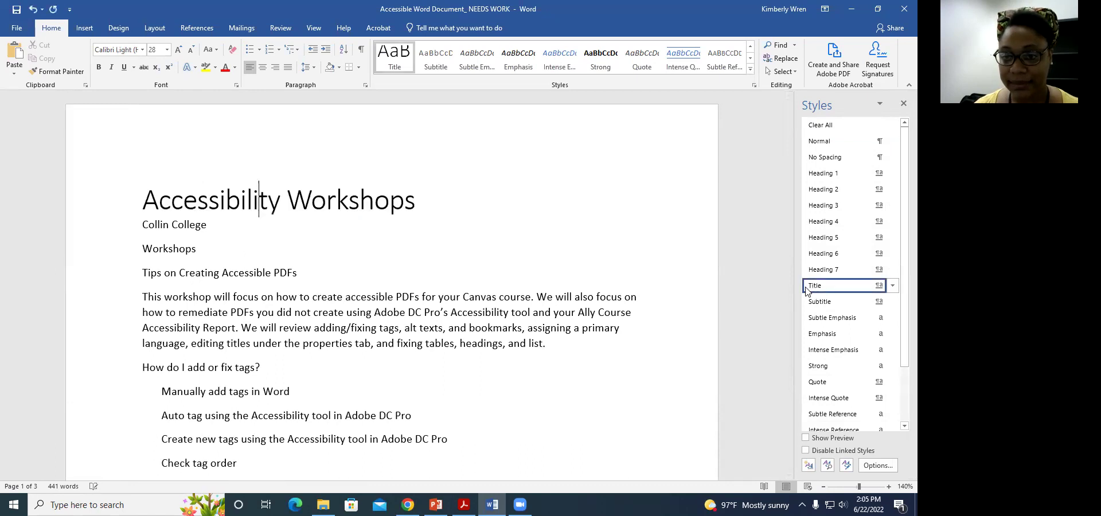
Apply the Subtitle style to "Collin College" and the Heading 1 style to the "Workshops" line
click(190, 225)
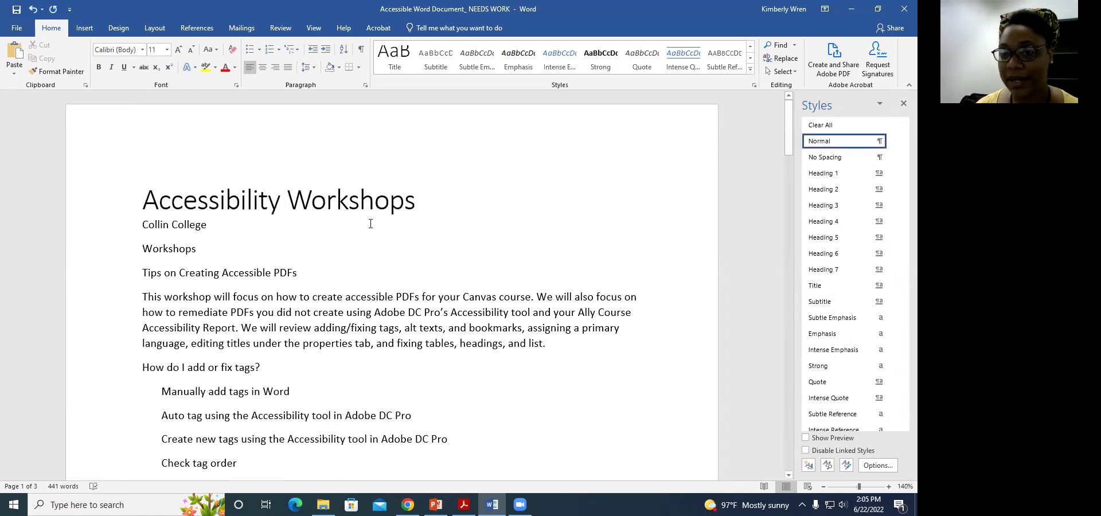
click(819, 303)
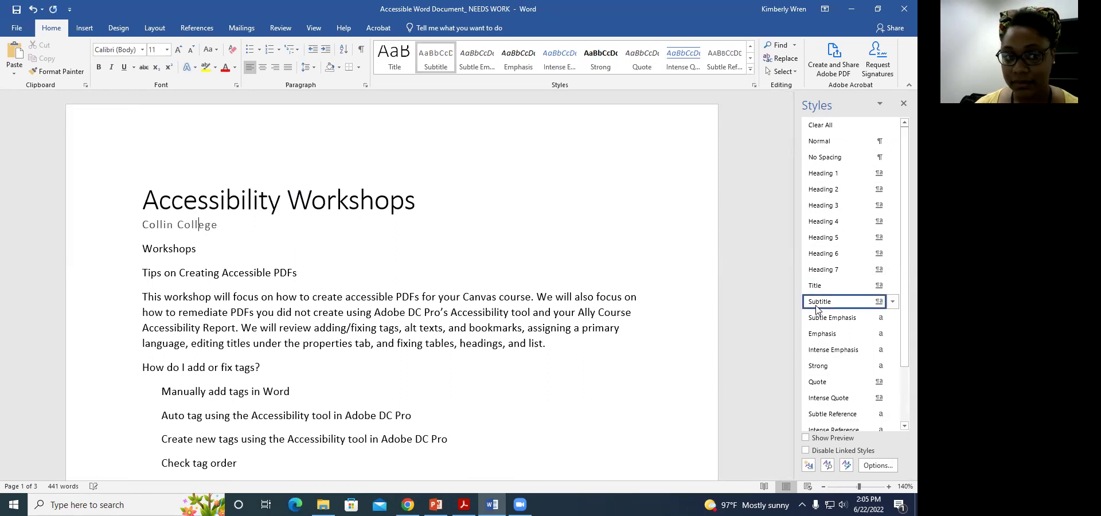
click(169, 249)
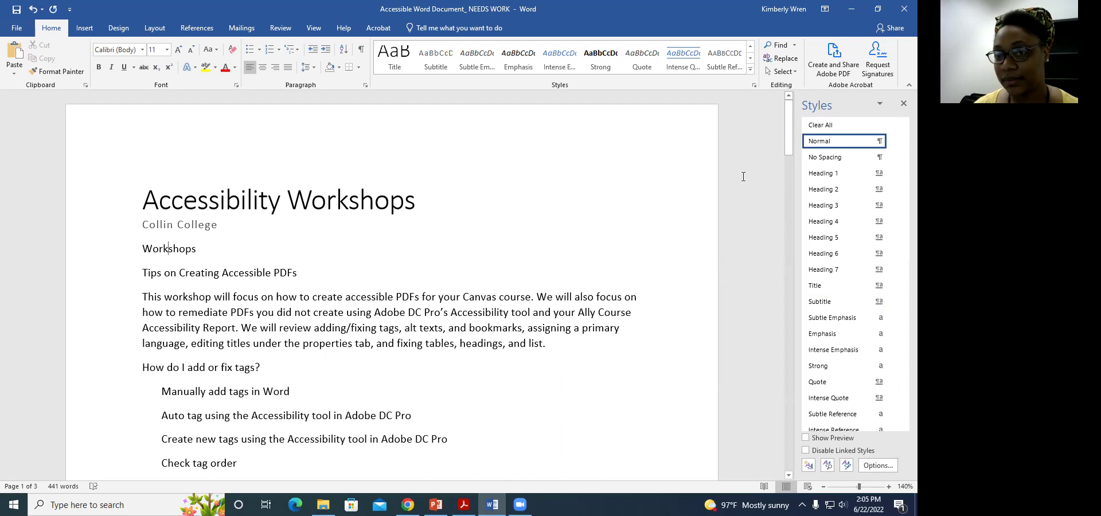
click(833, 174)
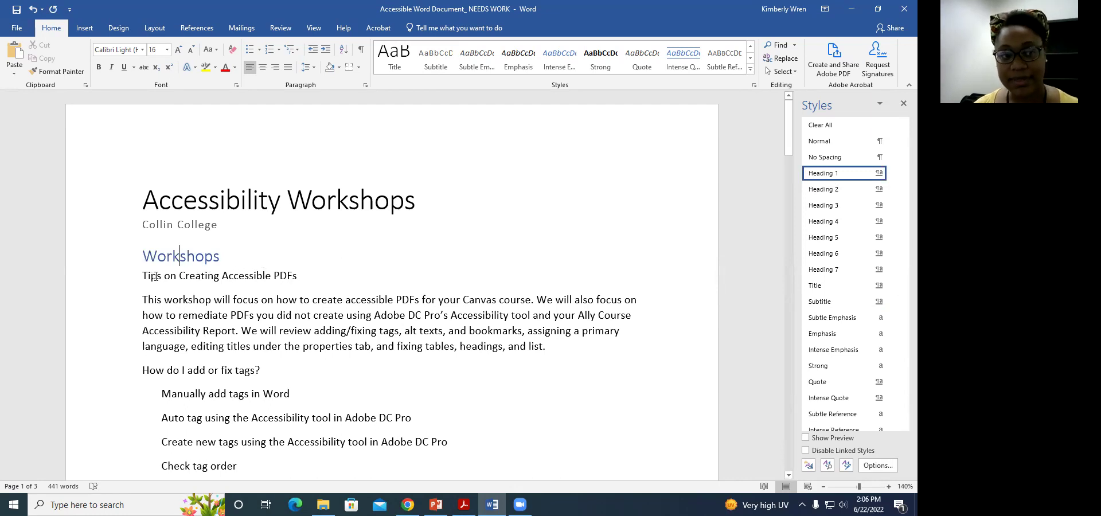
Apply the Heading 2 style to the line "Tips on Creating Accessible PDFs"
click(230, 275)
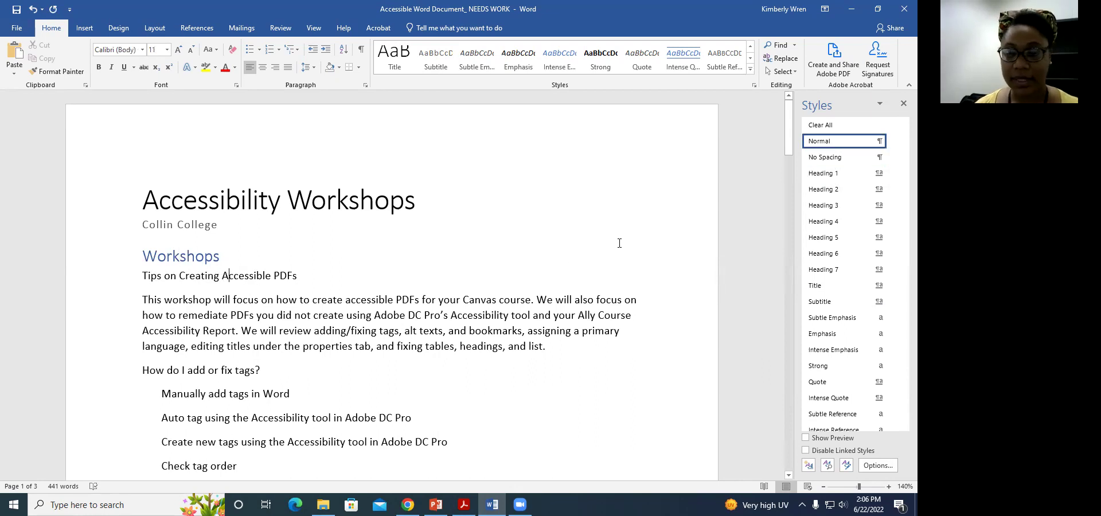
click(833, 190)
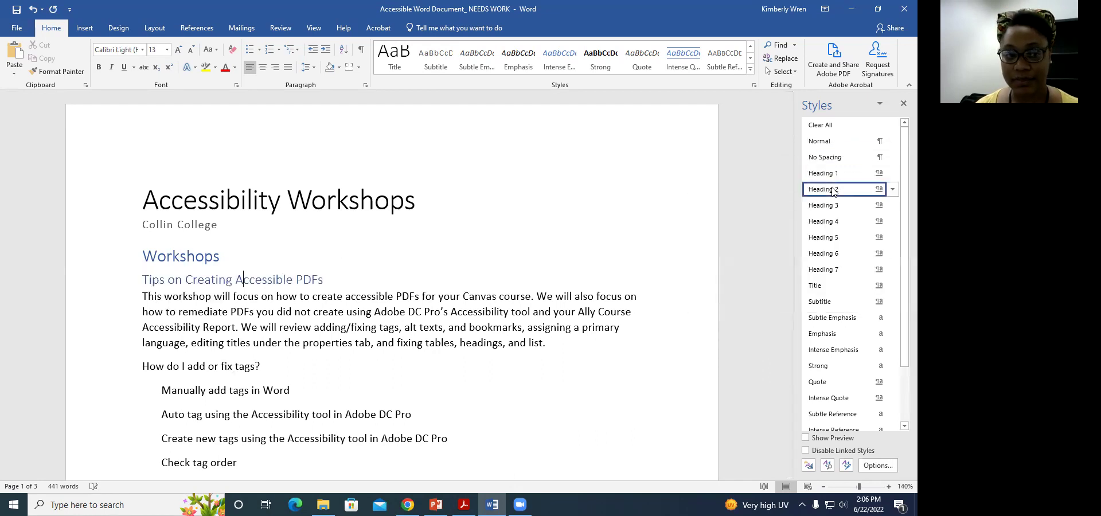
click(837, 207)
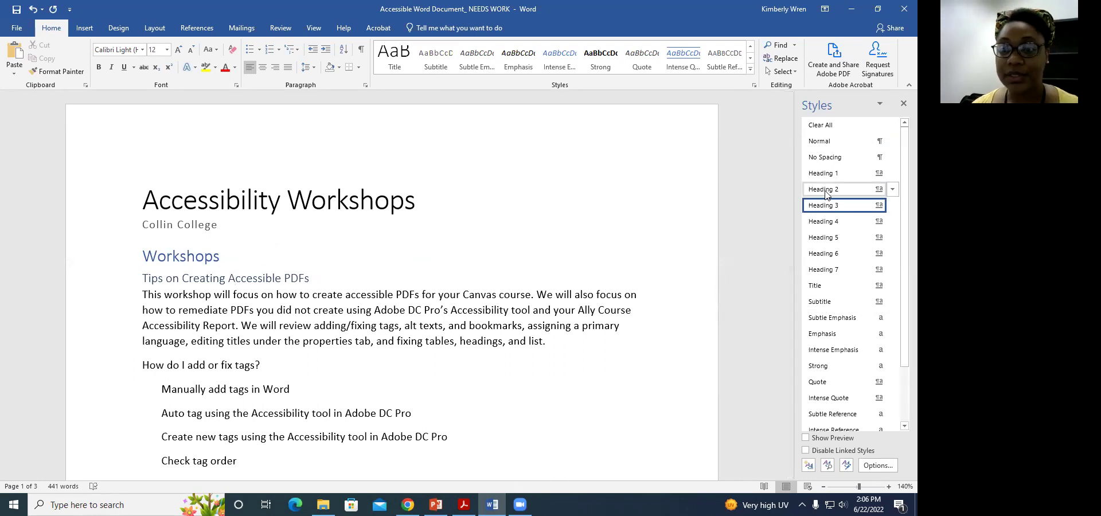
click(825, 190)
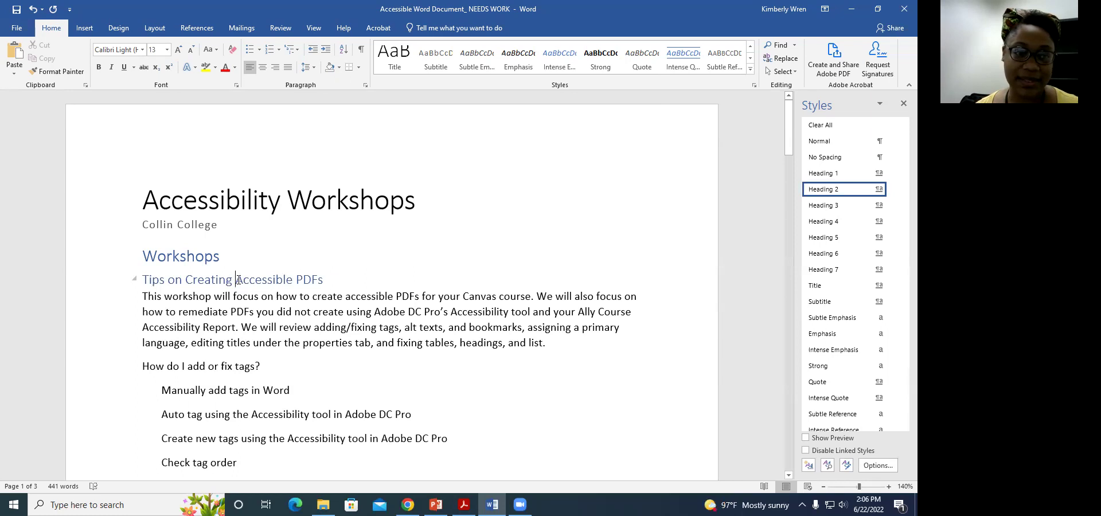
Apply the Heading 3 style to the line "How do I add or fix tags?"
click(210, 310)
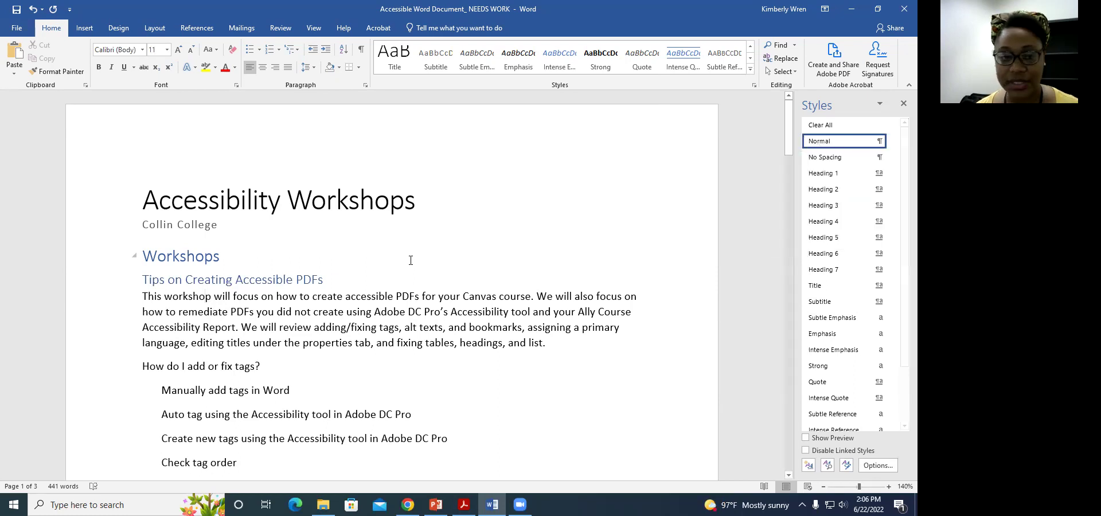
key(Up)
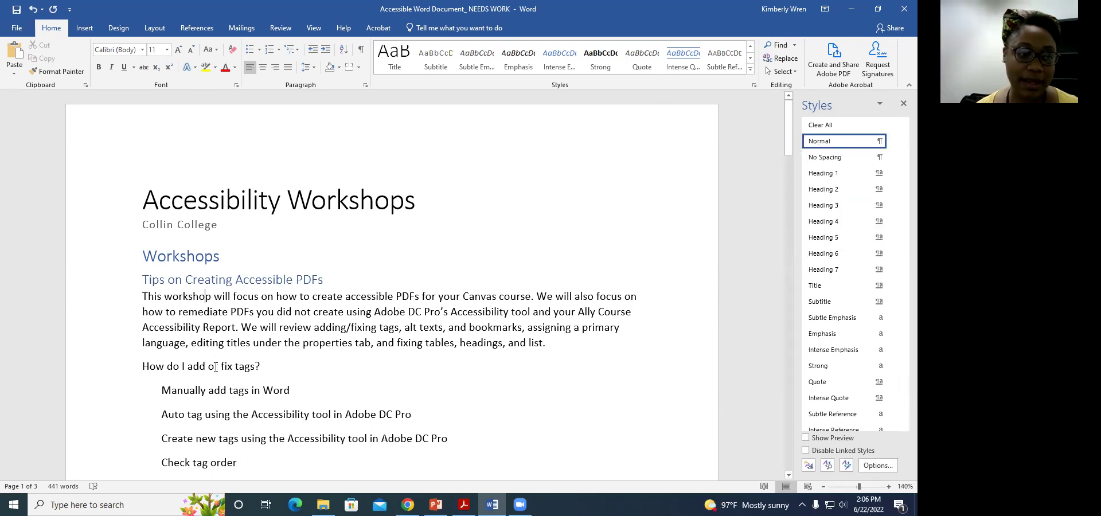
click(215, 366)
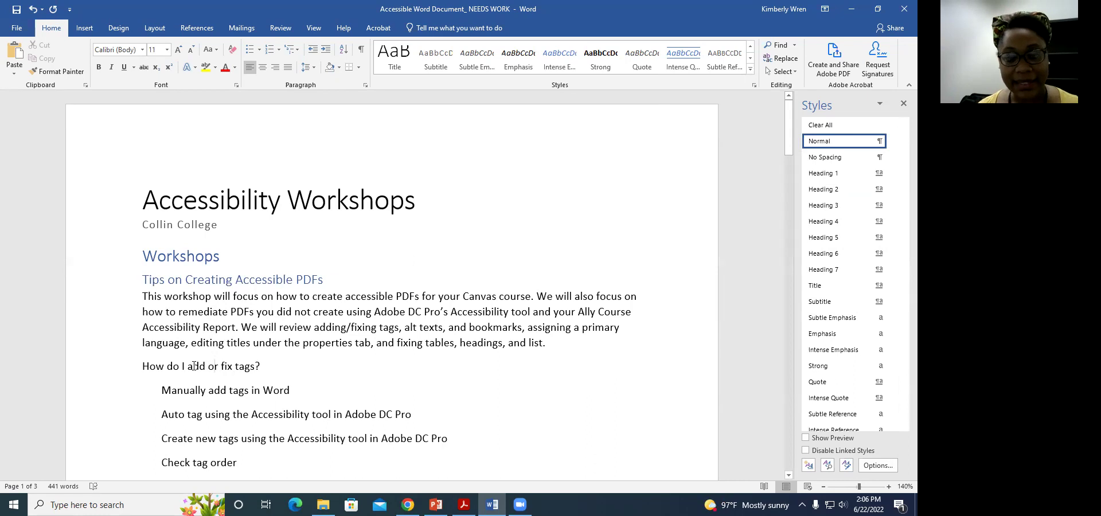
click(244, 367)
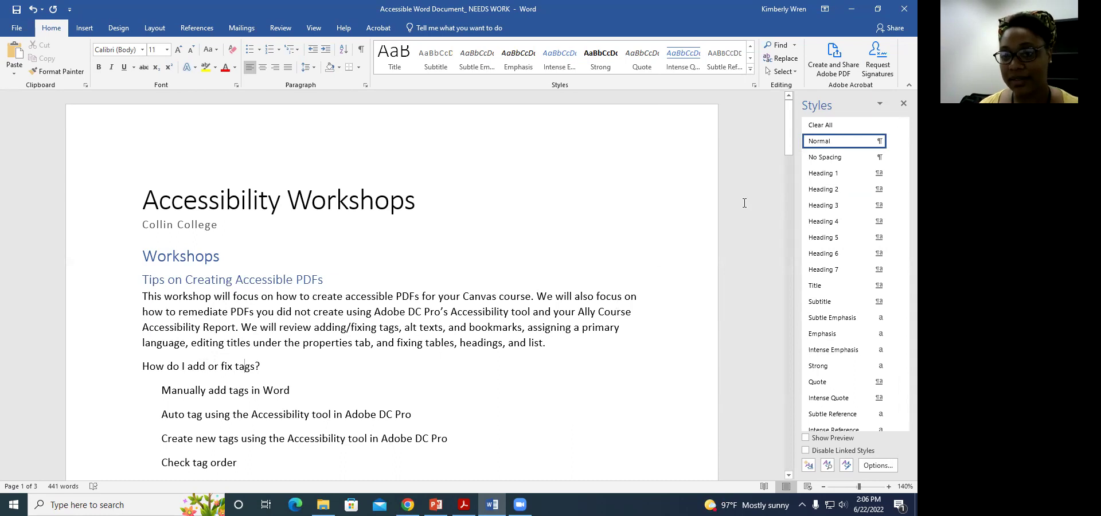
click(816, 205)
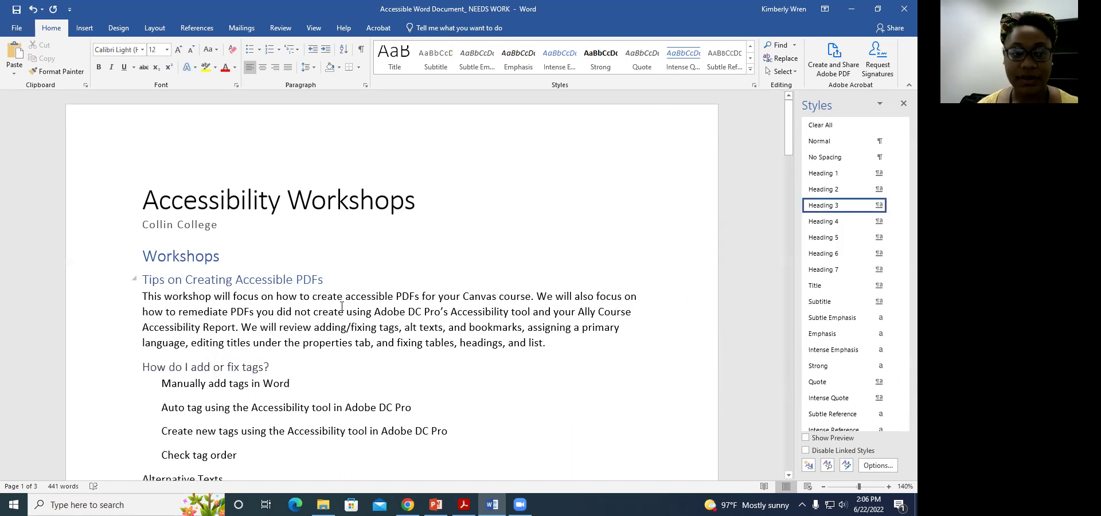
Try formatting the four lines under "How do I add or fix tags?" as a bulleted list, and undo the bullets
scroll(307, 359, down, 2)
click(205, 347)
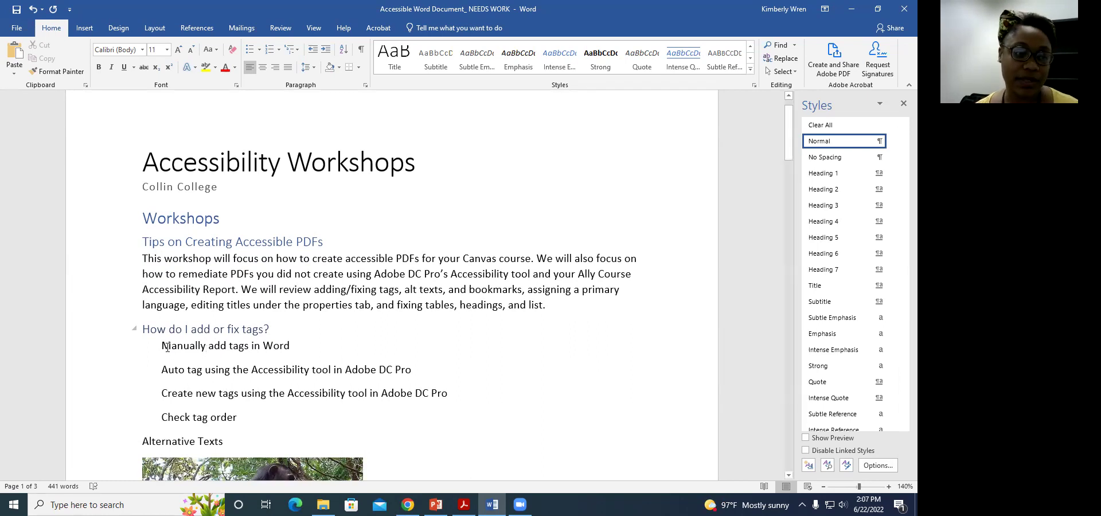
drag(162, 345, 237, 418)
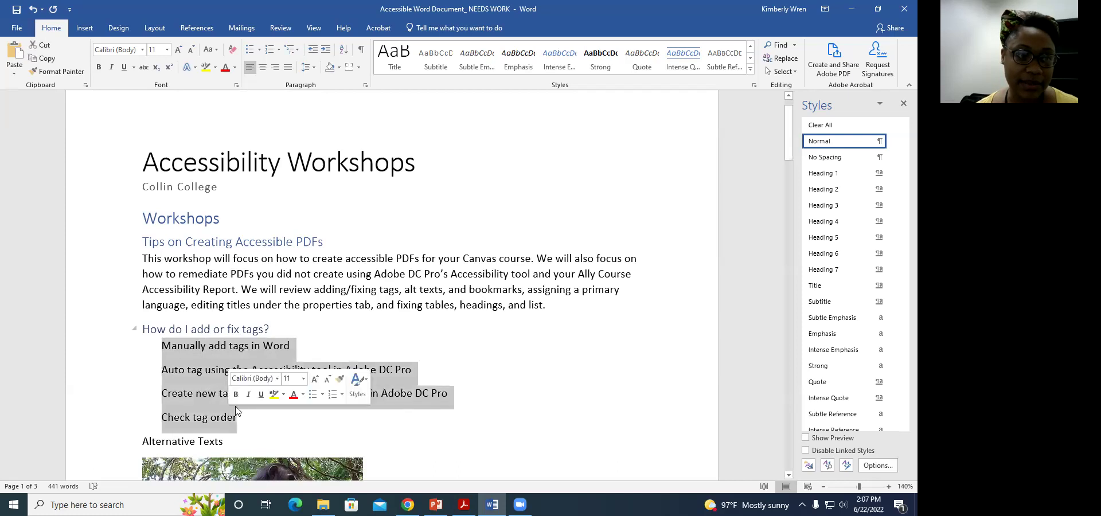
click(251, 51)
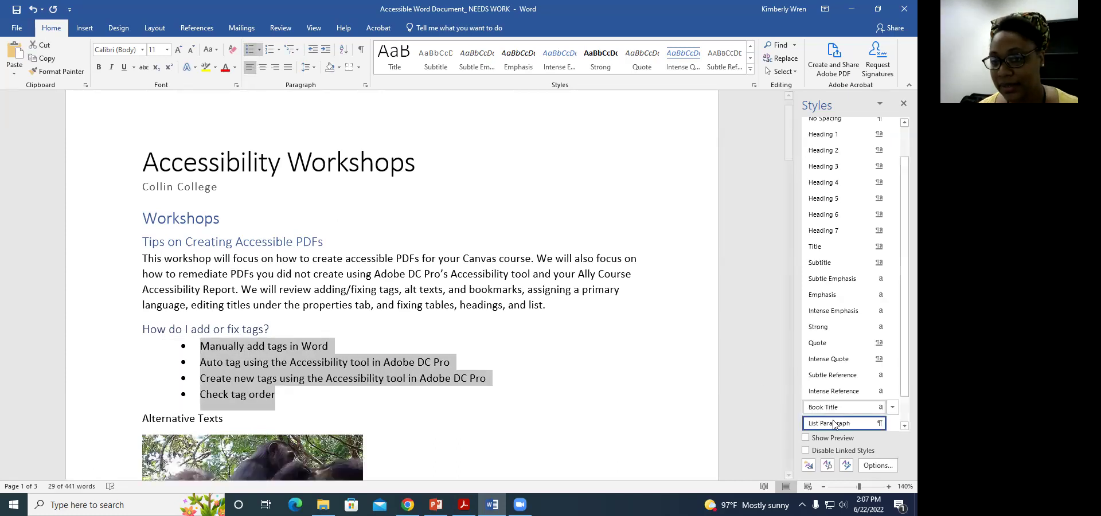
mouse_move(843, 430)
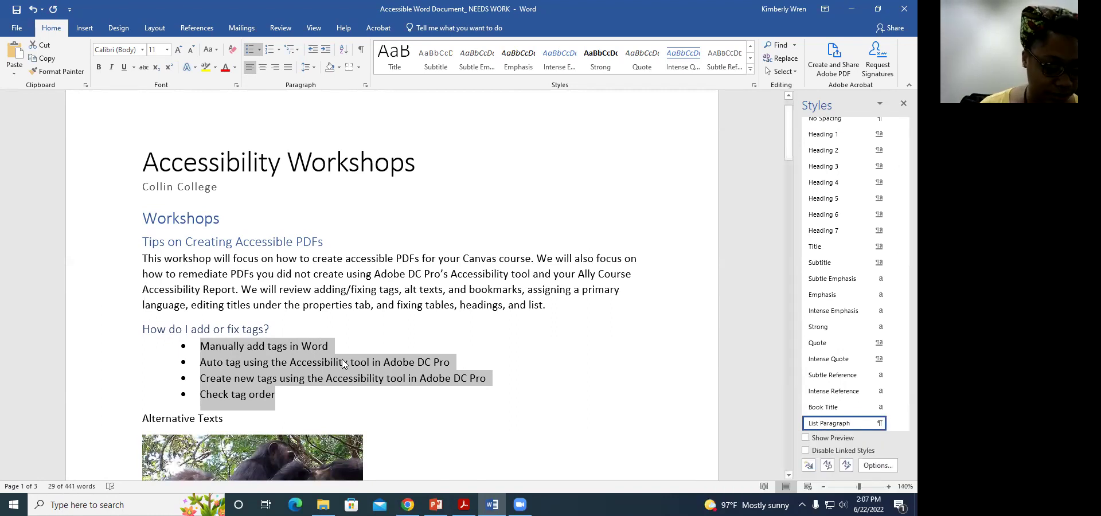
key(ctrl+shift+n)
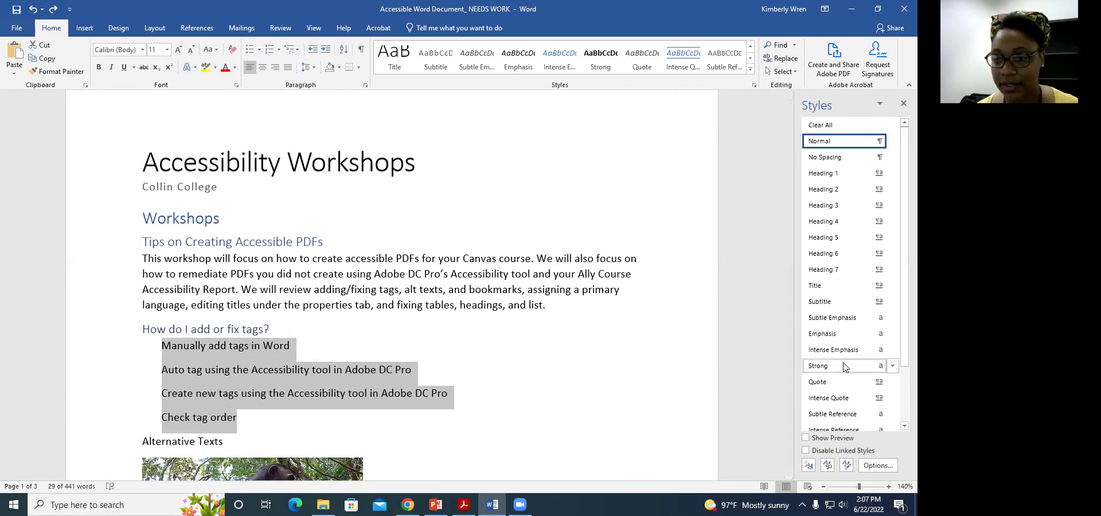
Apply the List Paragraph style and bullets to the four selected lines, and decrease their indent by one level
scroll(843, 361, down, 2)
scroll(843, 367, down, 1)
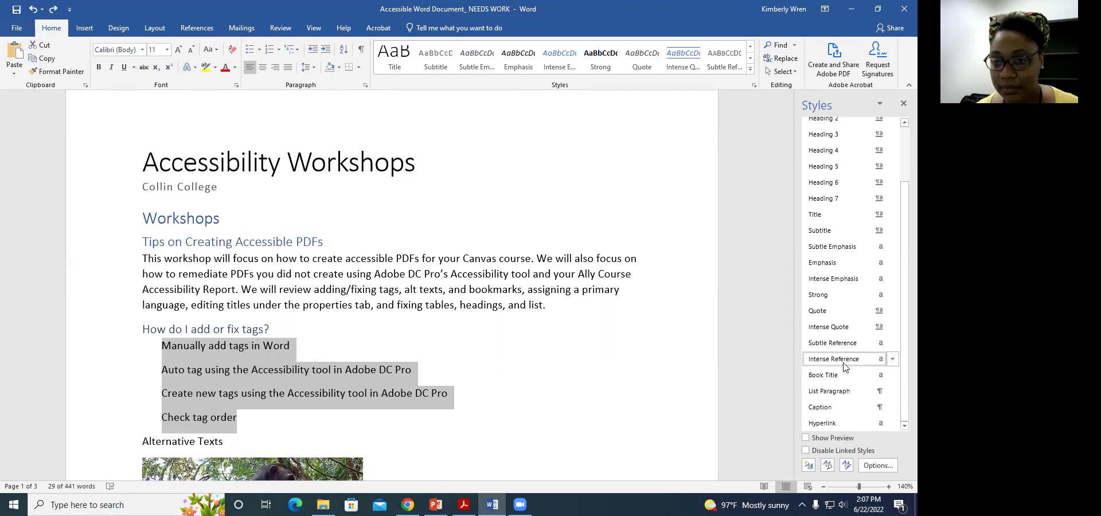
click(831, 390)
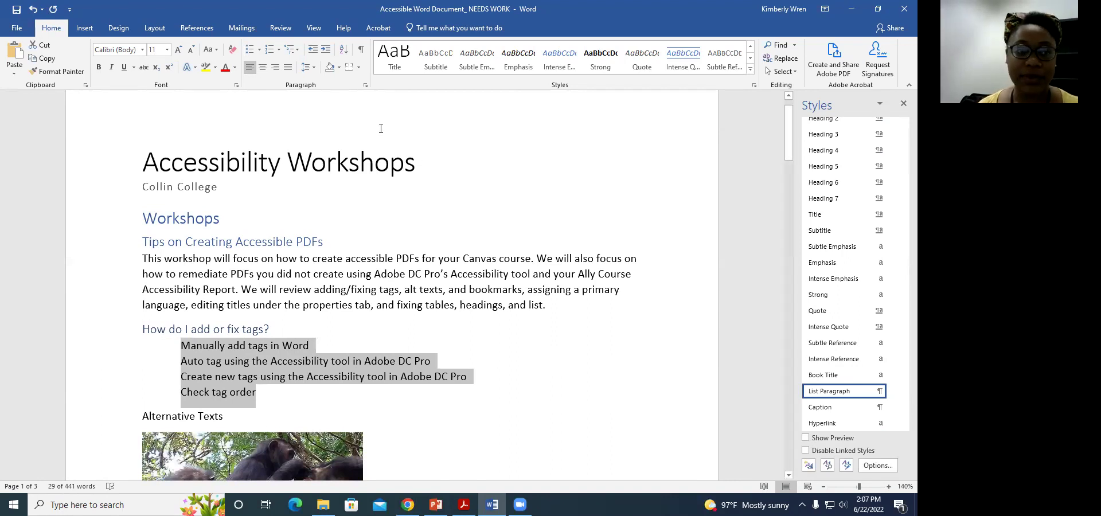
click(251, 50)
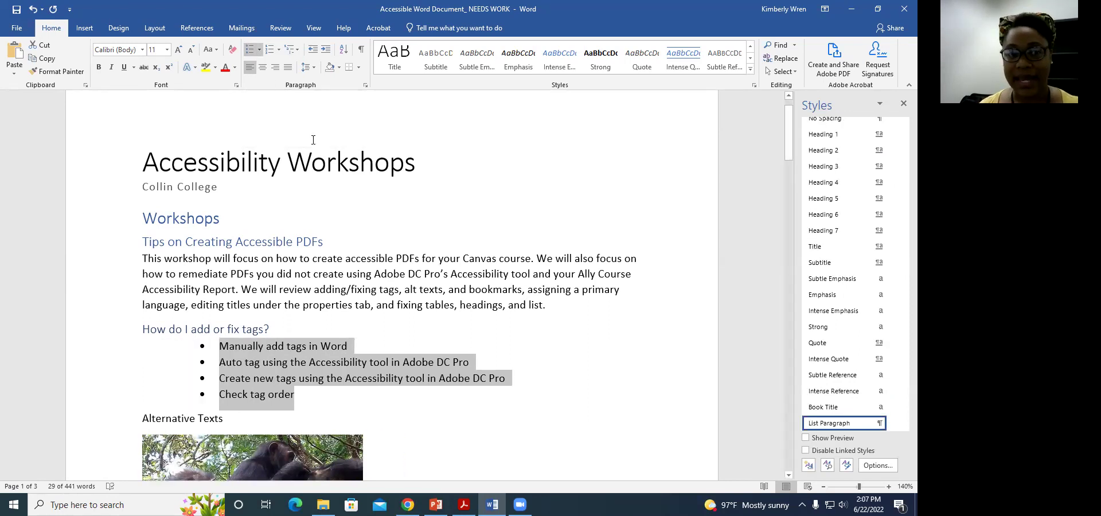
click(312, 49)
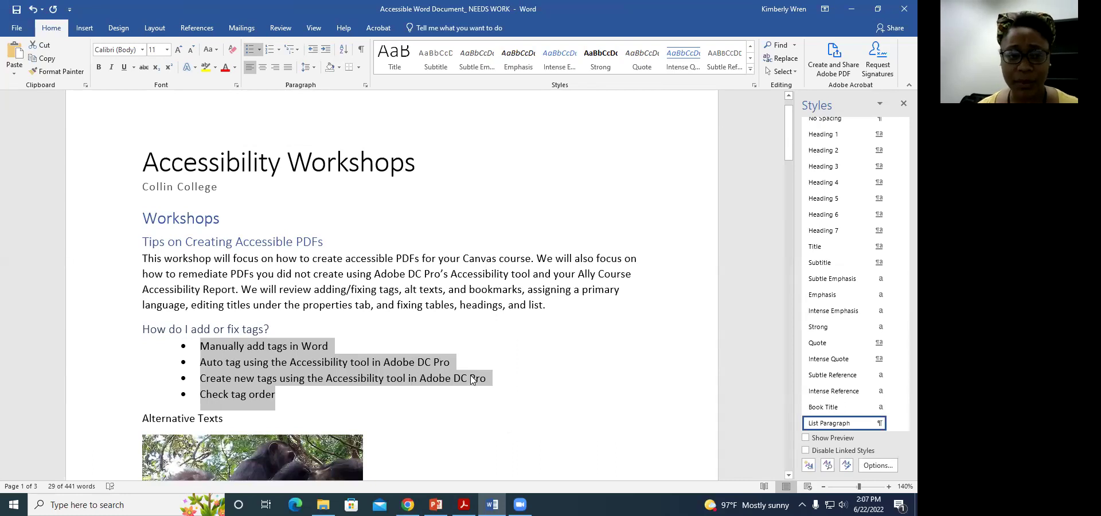
Apply the Heading 3 style to the "Alternative Texts" line above the chimpanzee picture
scroll(506, 381, down, 2)
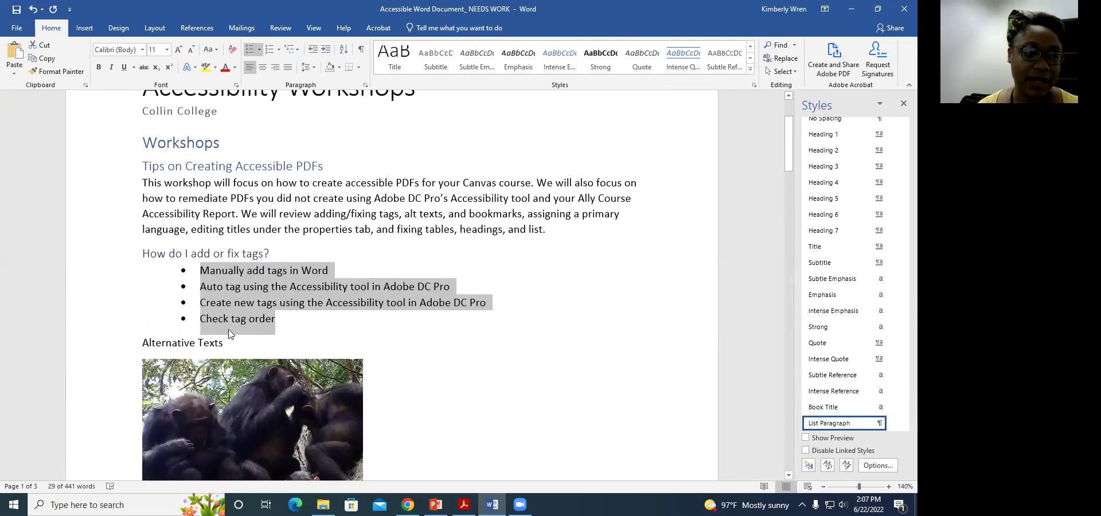
click(208, 343)
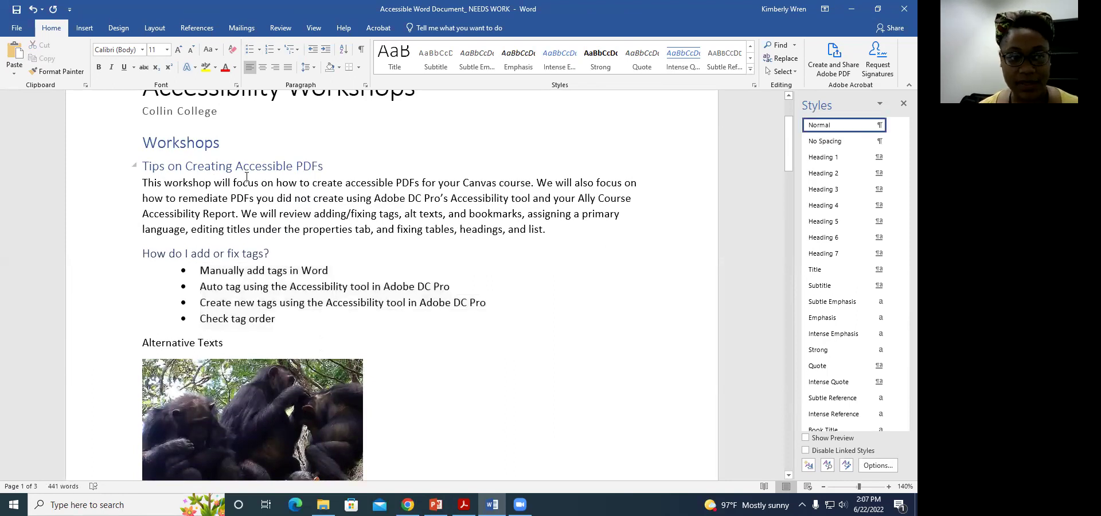
click(292, 167)
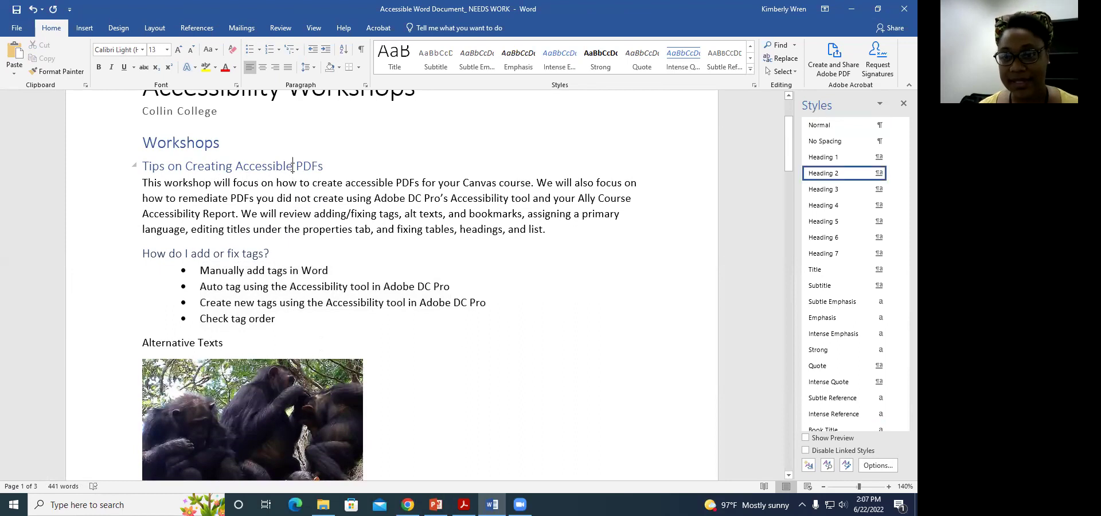
click(254, 253)
click(214, 343)
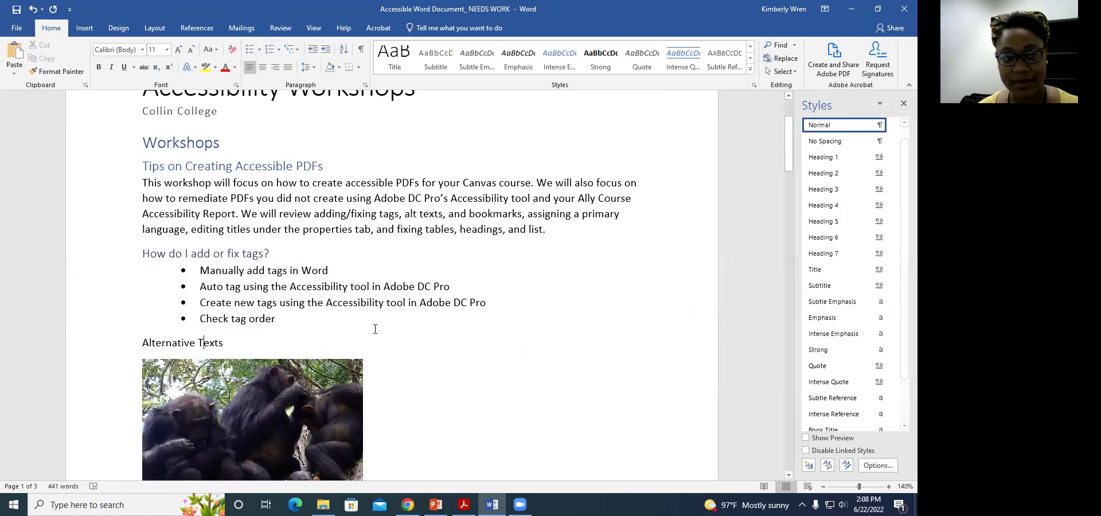
click(206, 345)
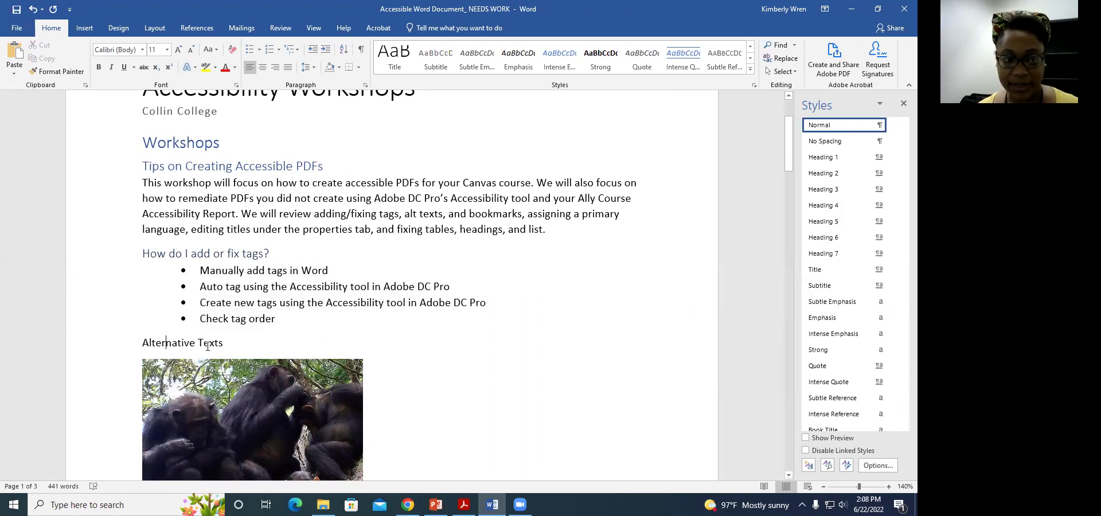
click(820, 190)
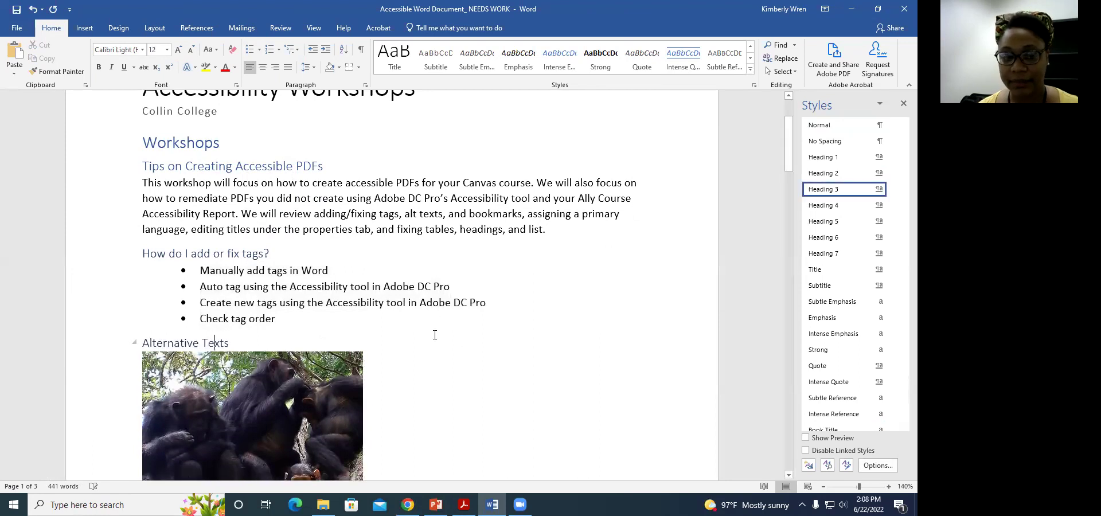
Add the alternative text "Chimpanzees grooming each other in a tree." to the chimpanzee picture
scroll(435, 334, down, 3)
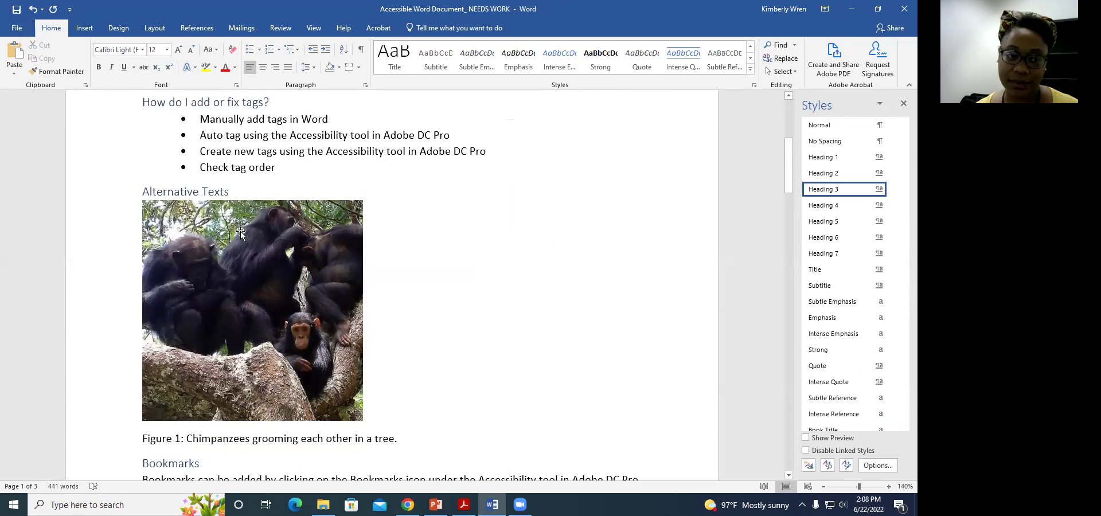
scroll(239, 230, down, 1)
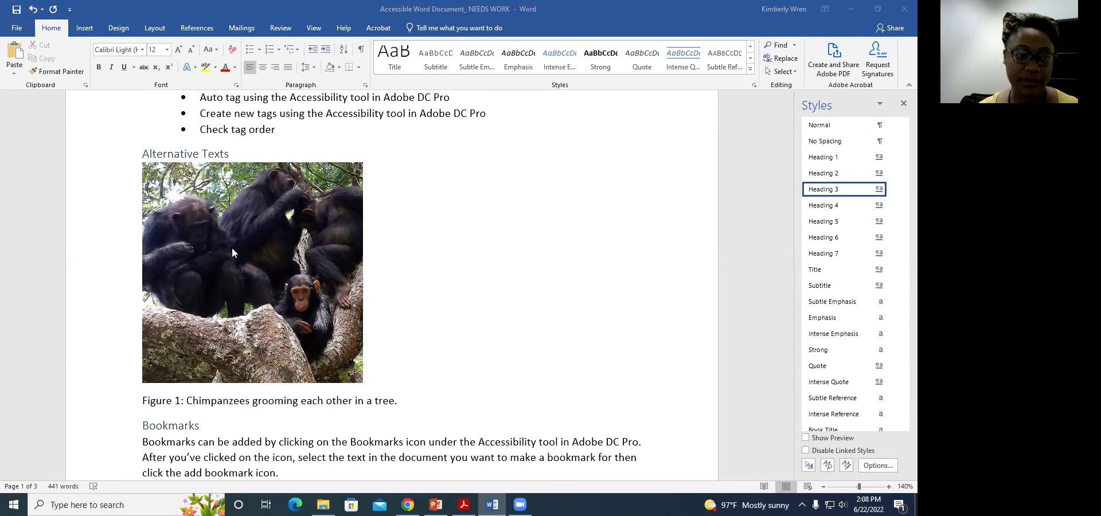
right_click(247, 264)
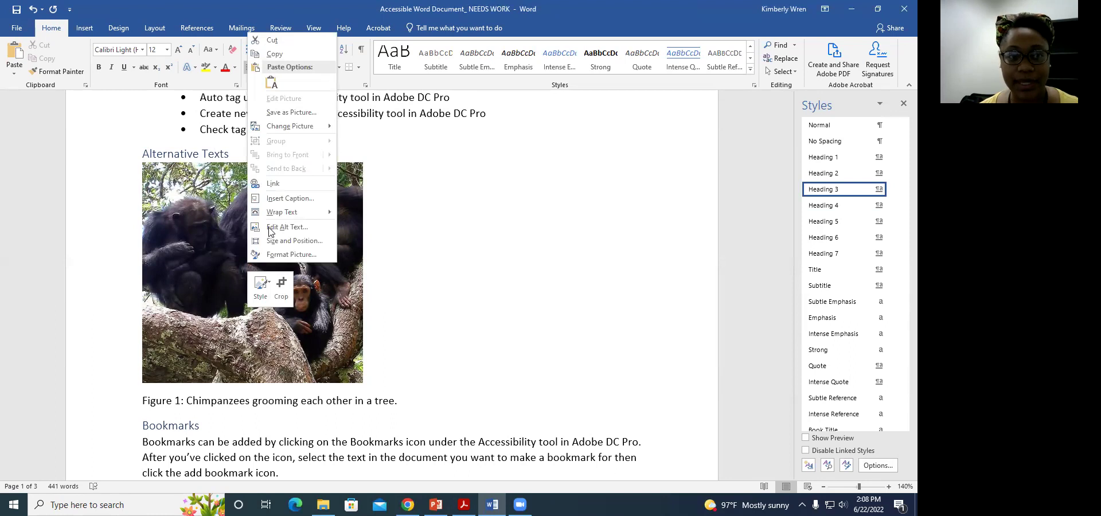
click(287, 227)
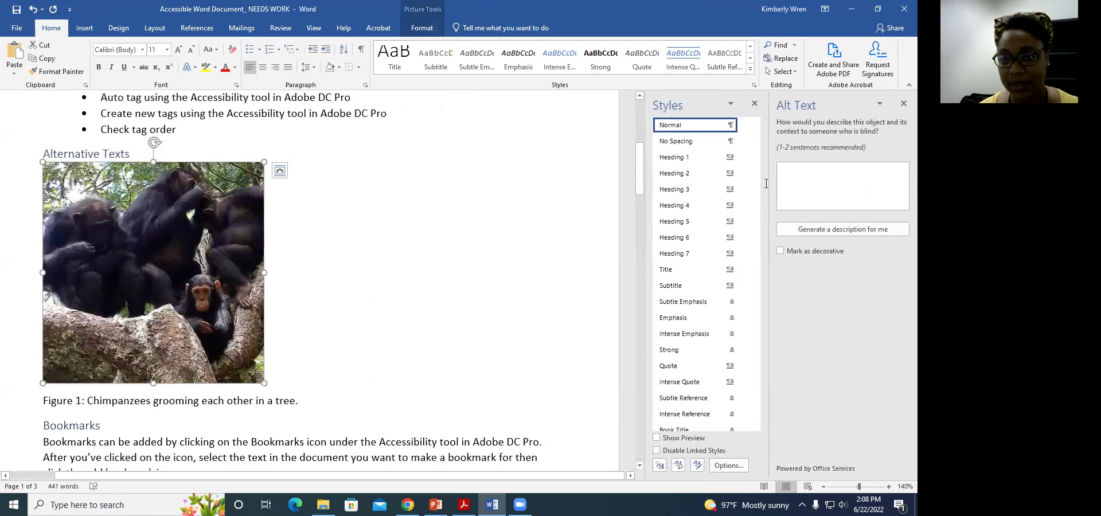
click(806, 180)
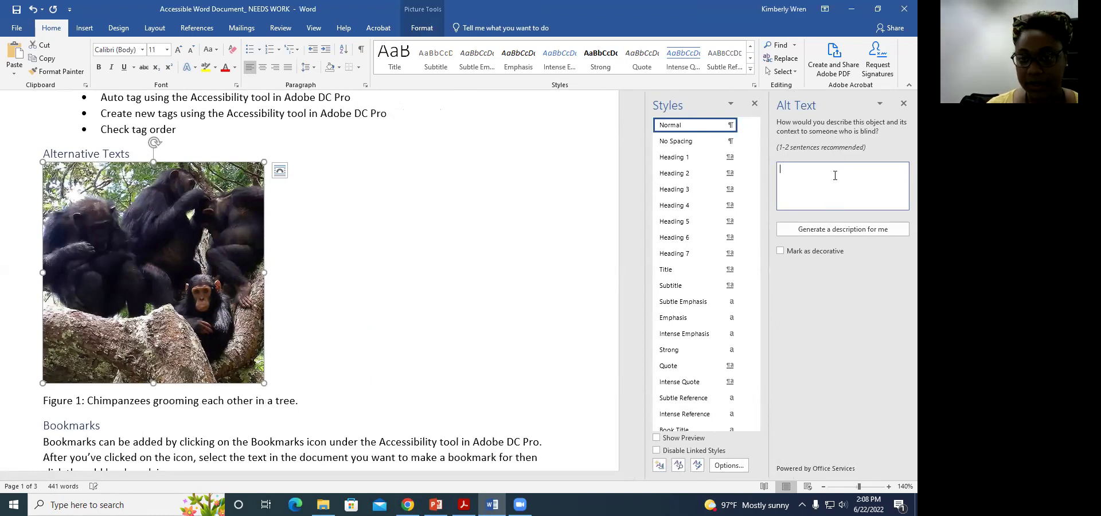
text(Chimpan)
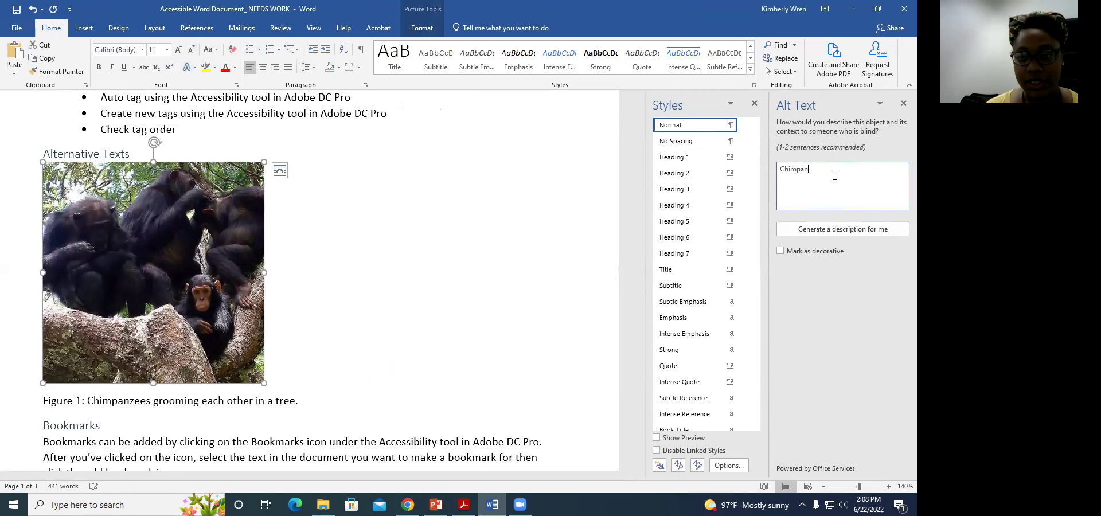
text(zees grooming e)
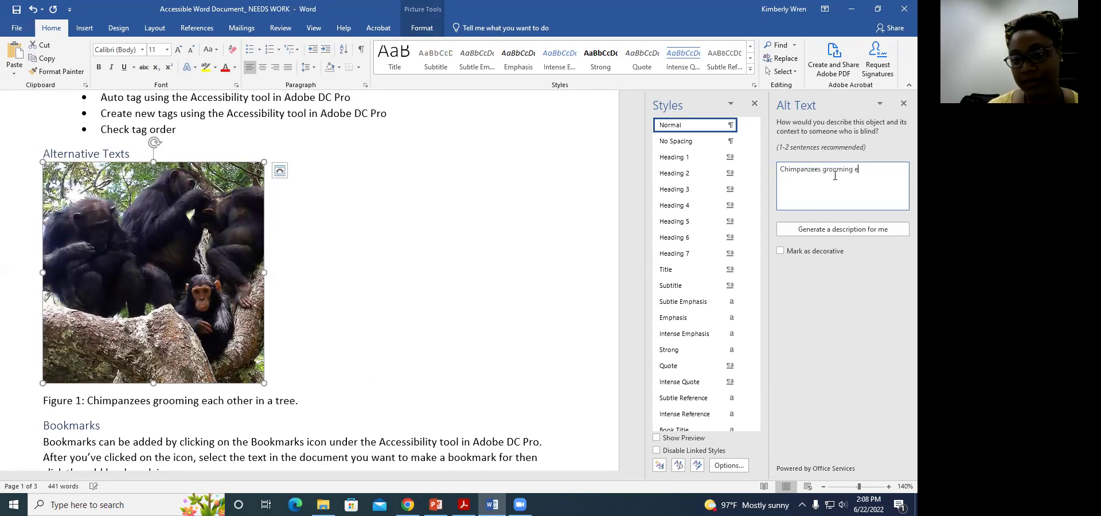
text(ach other )
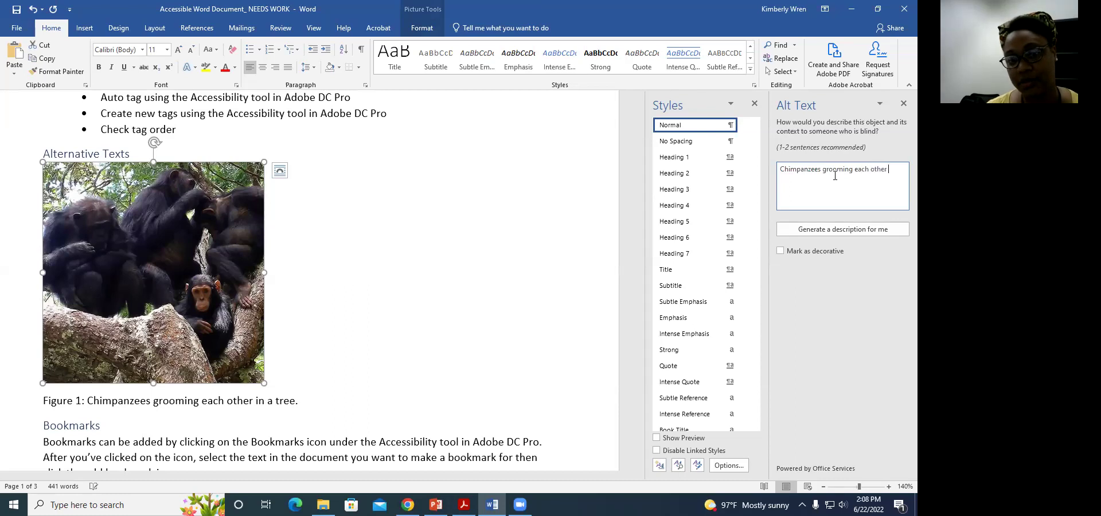
text(in a tree.)
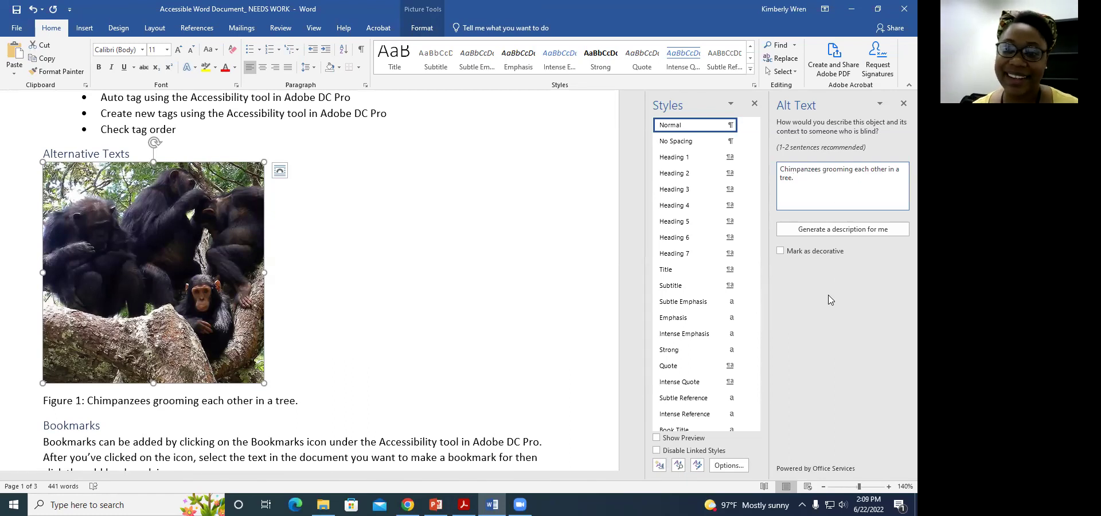
click(900, 105)
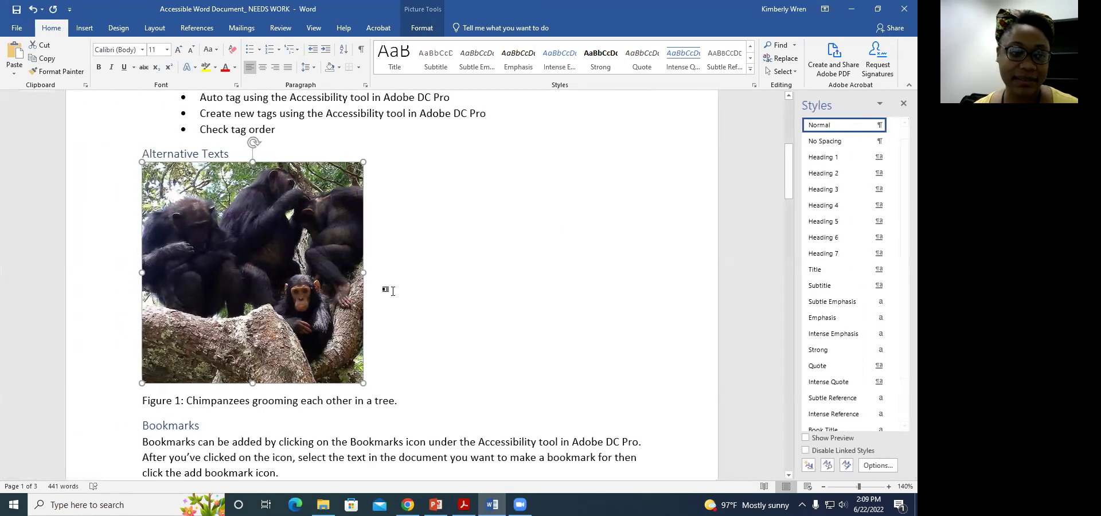
Reopen the chimpanzee picture's alternative text to check the saved description
right_click(319, 291)
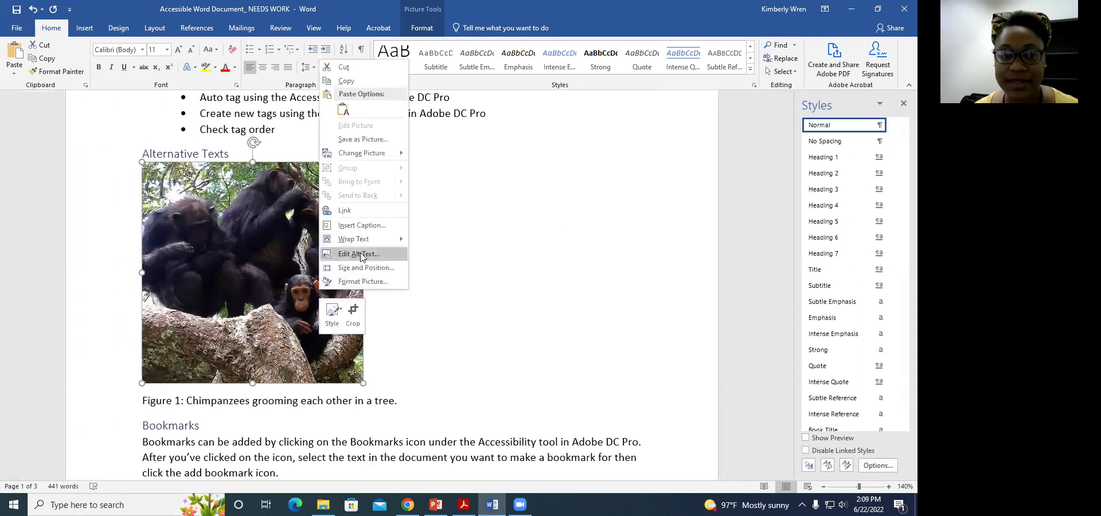
click(361, 257)
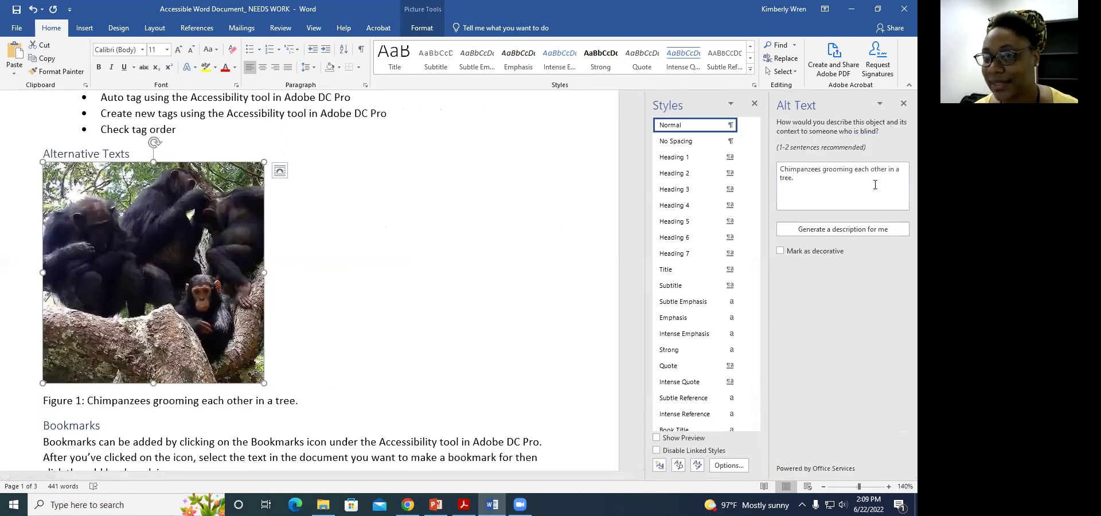
click(904, 103)
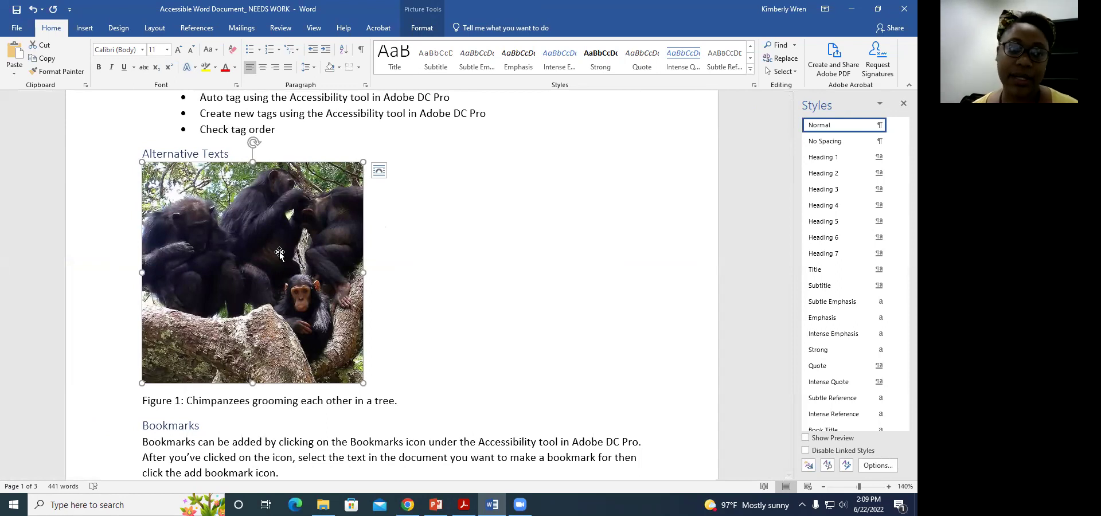
right_click(279, 253)
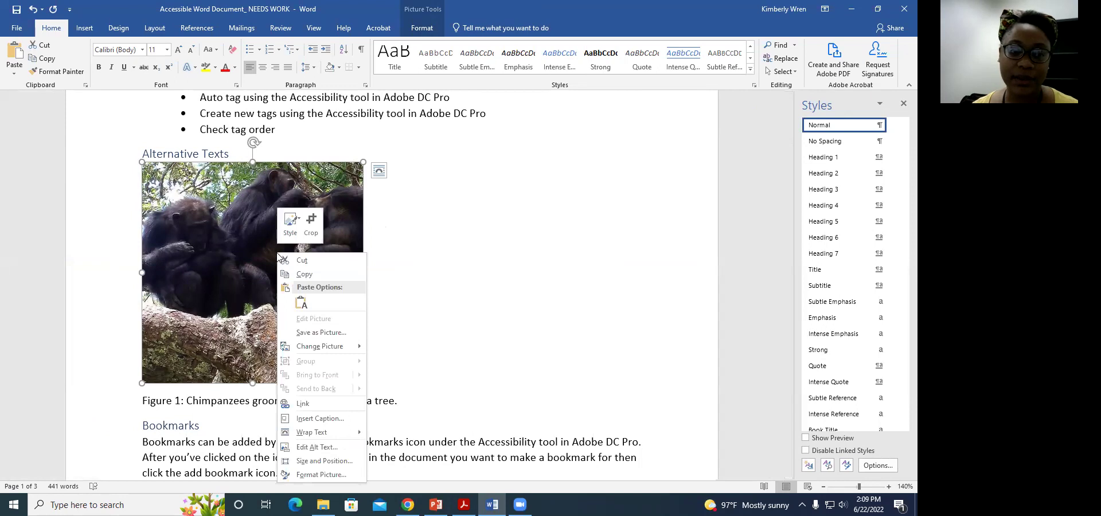
click(304, 419)
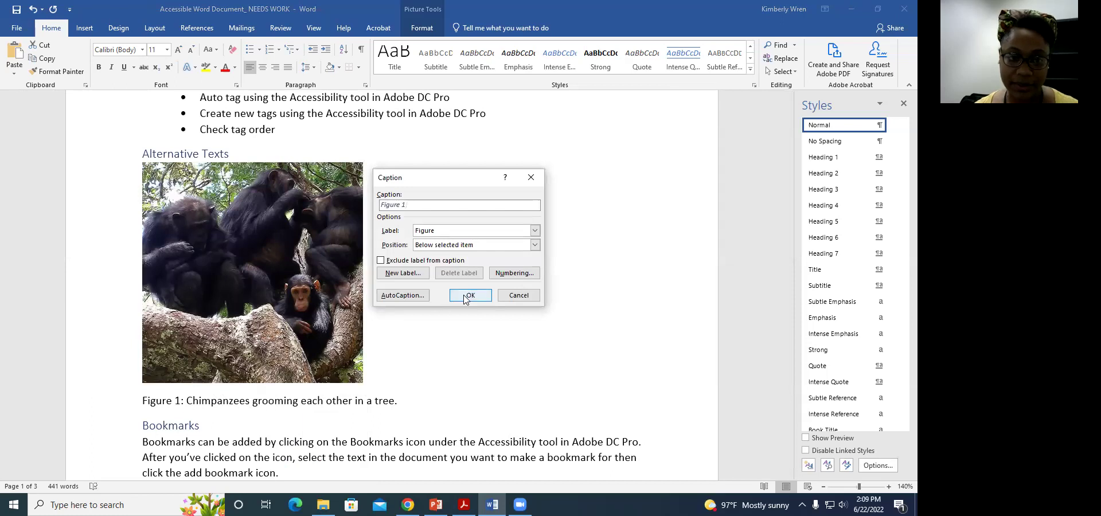
key(Escape)
Insert a Figure caption below the chimpanzee picture, reusing the existing line's text "Chimpanzees grooming each other in a tree."
drag(189, 401, 398, 400)
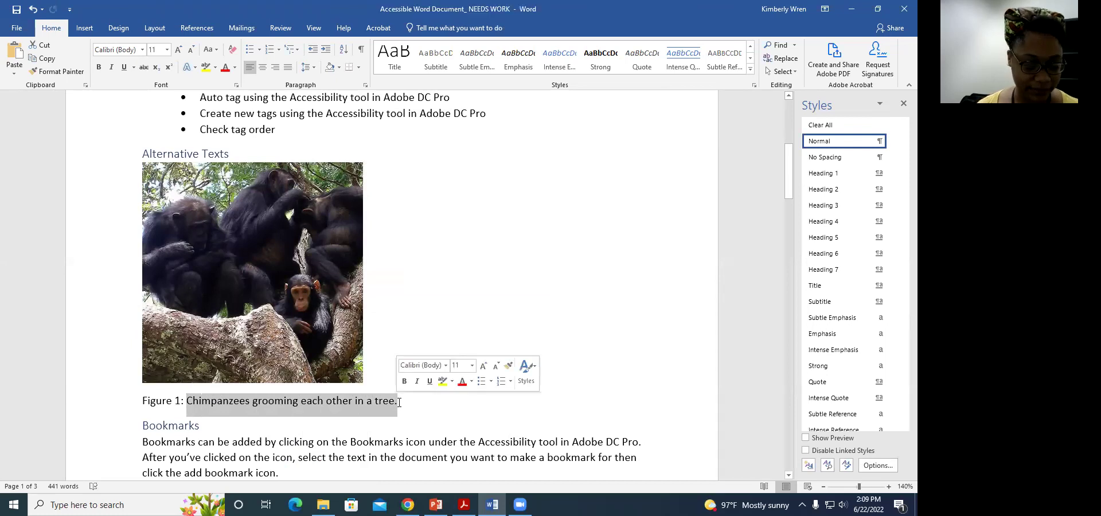
right_click(284, 327)
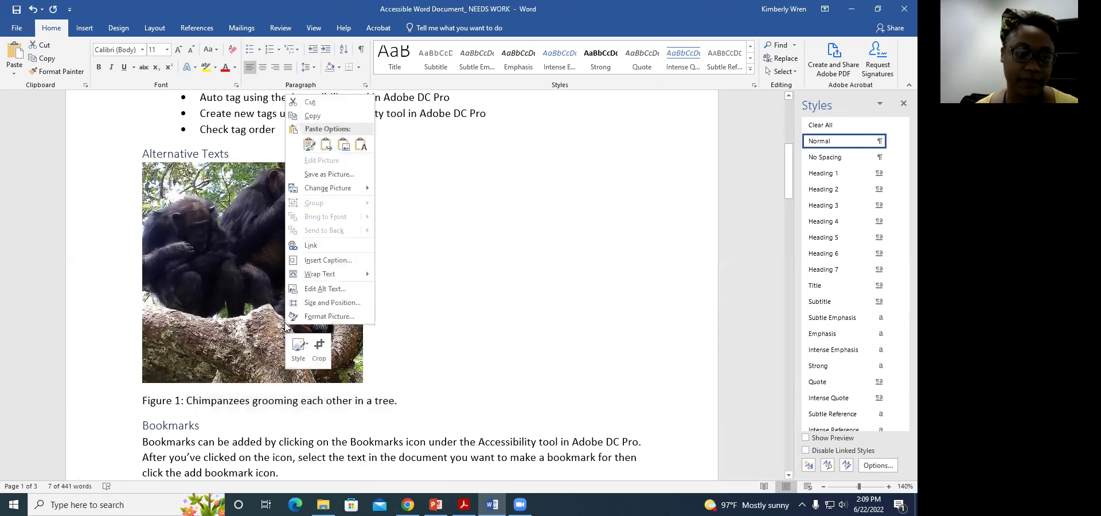
click(310, 263)
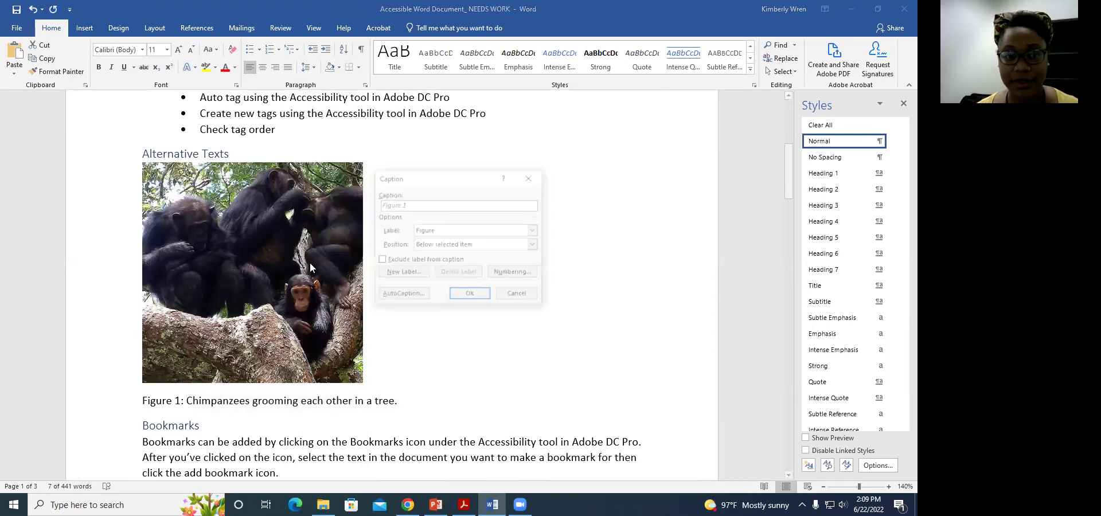
click(421, 204)
key(ctrl+v)
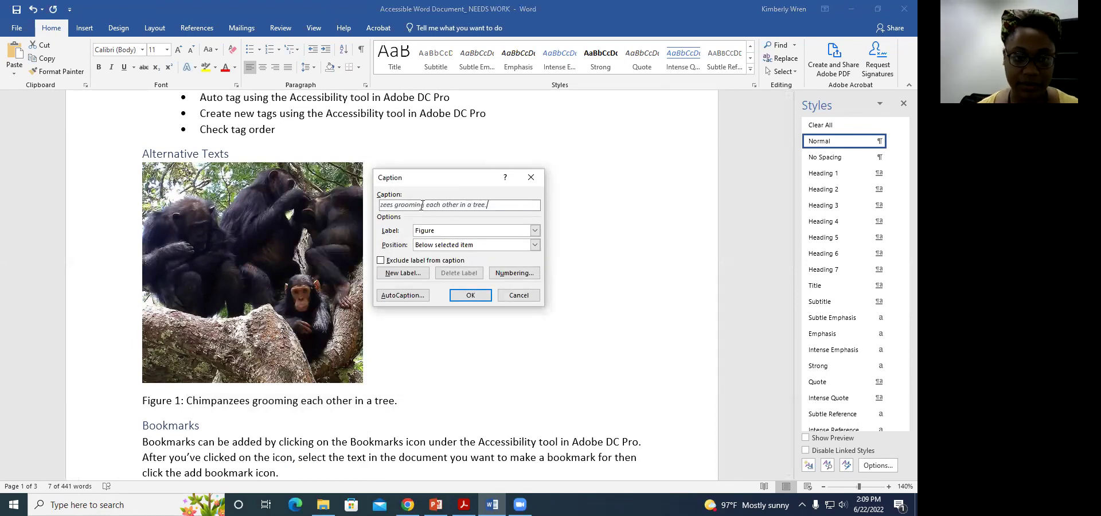
click(470, 294)
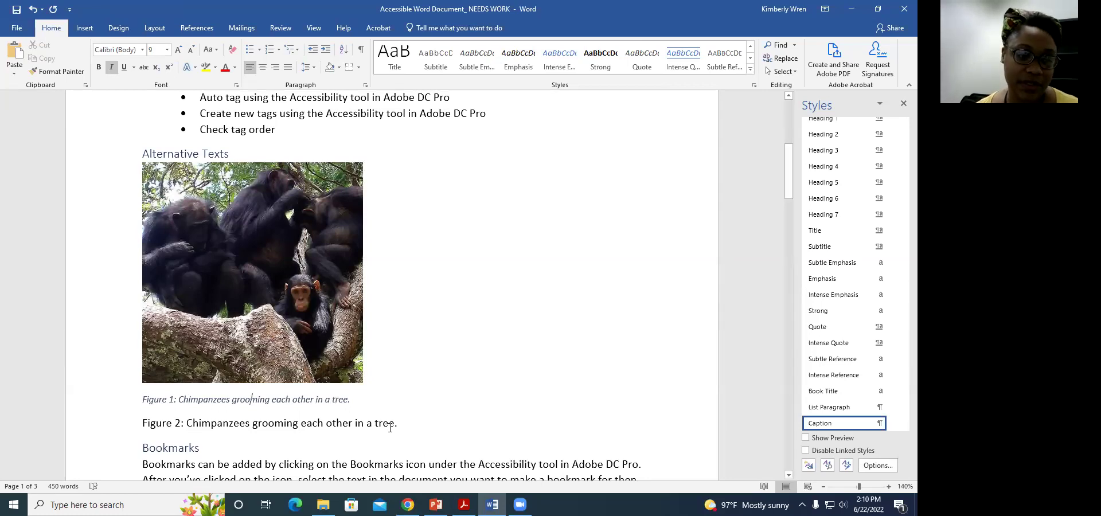
Delete the old plain-text caption line beneath the newly inserted picture caption
drag(388, 425, 130, 426)
key(Delete)
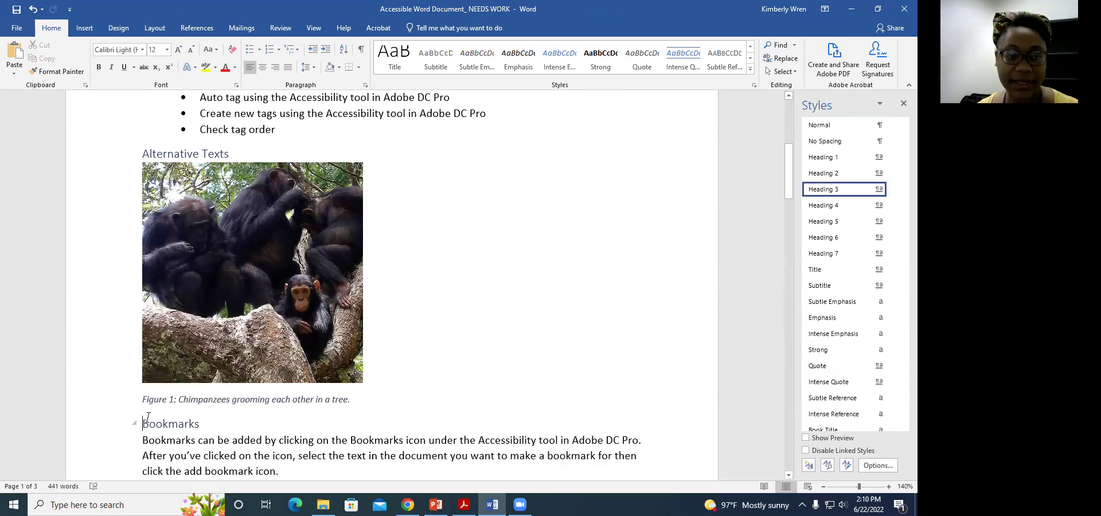
click(243, 301)
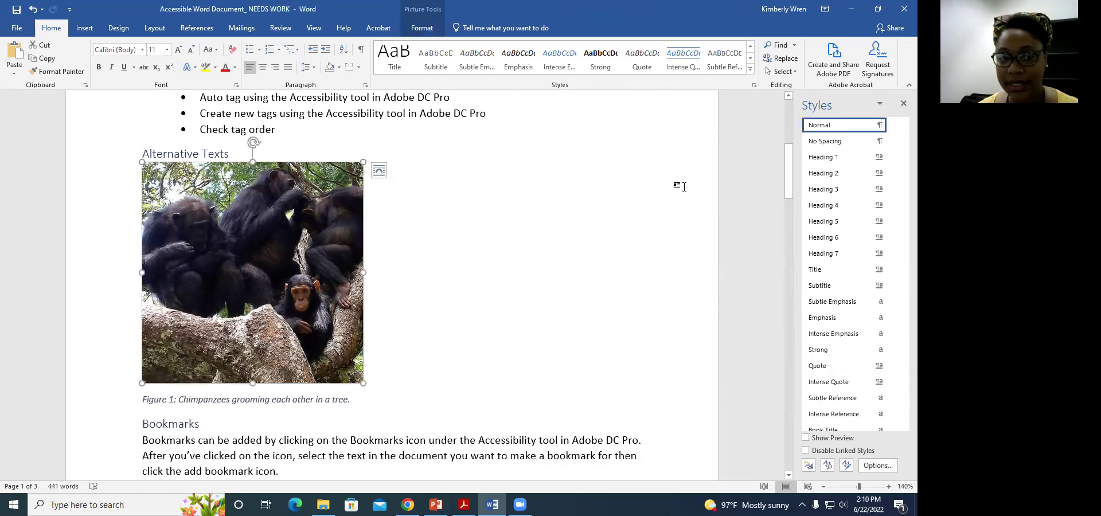
click(282, 399)
Check the style of the "Bookmarks" heading and apply the Heading 3 style to "Assigning a Primary Language"
scroll(332, 347, down, 1)
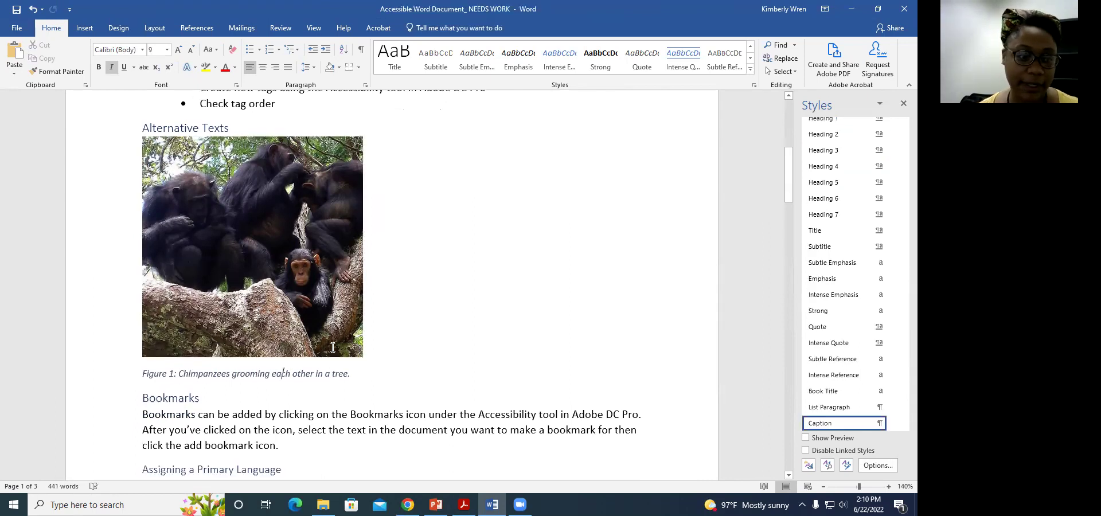
click(187, 388)
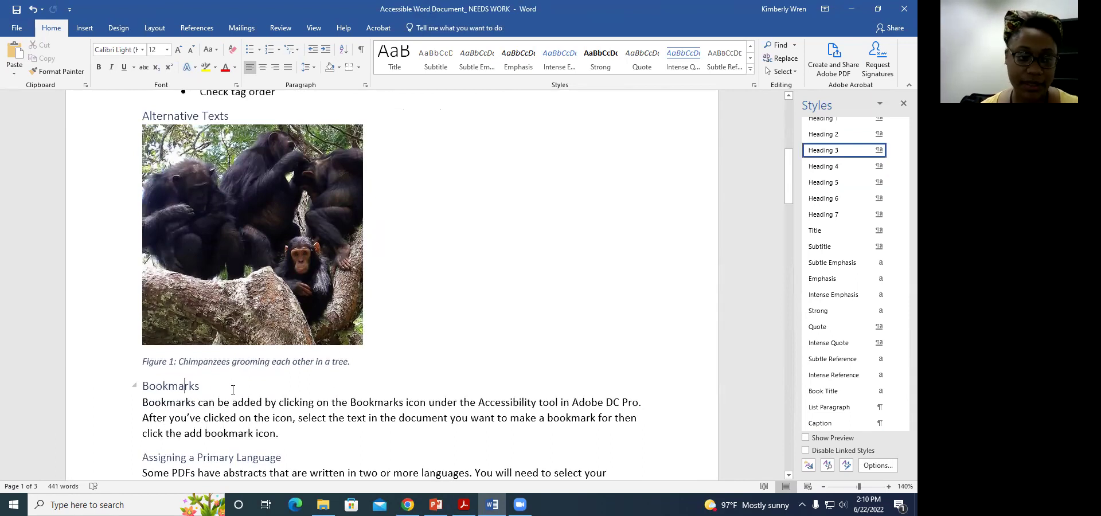
scroll(232, 388, down, 2)
click(211, 381)
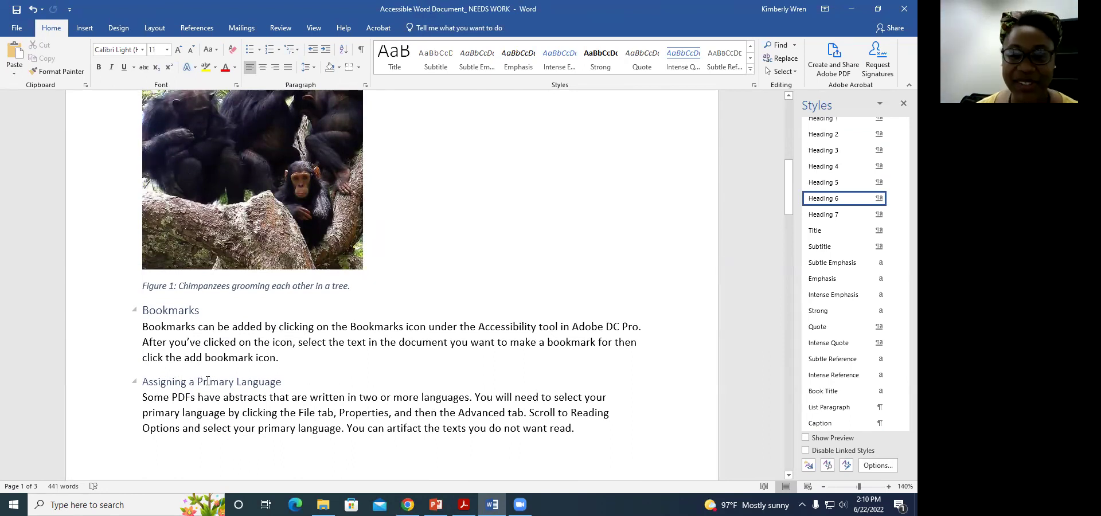
click(834, 152)
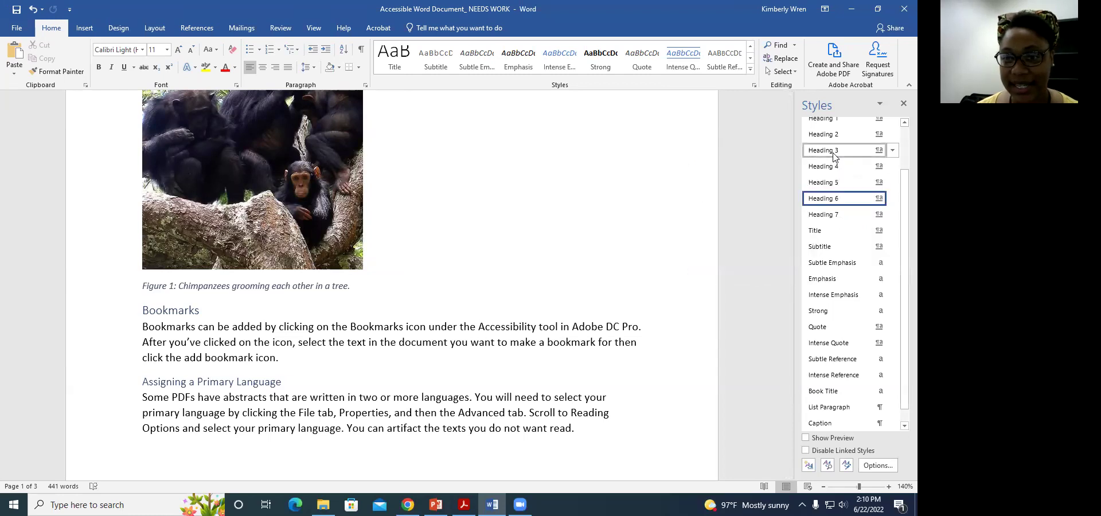
Apply the Heading 3 style to the line "Editing Titles Under the Properties Tab"
scroll(322, 374, down, 5)
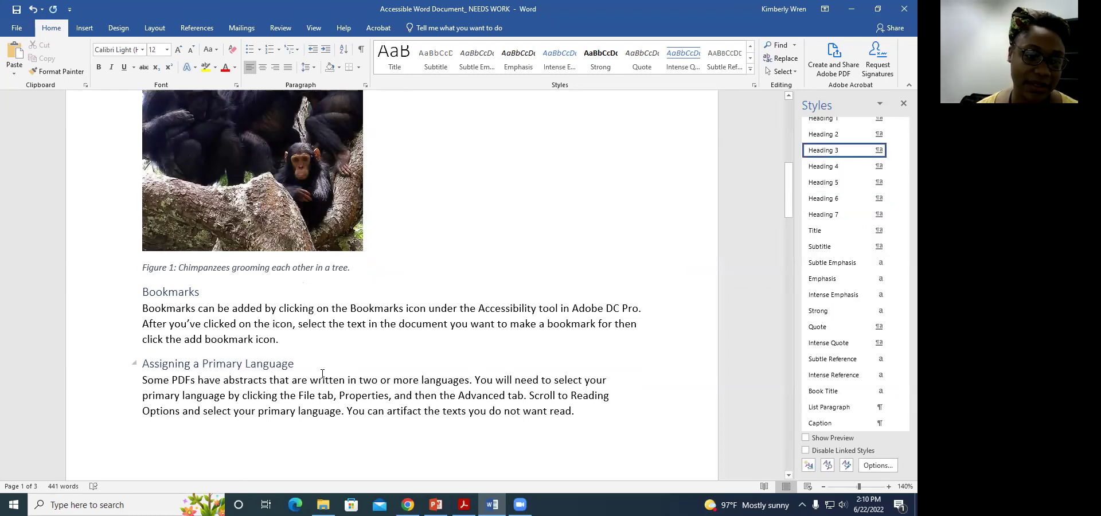
click(289, 261)
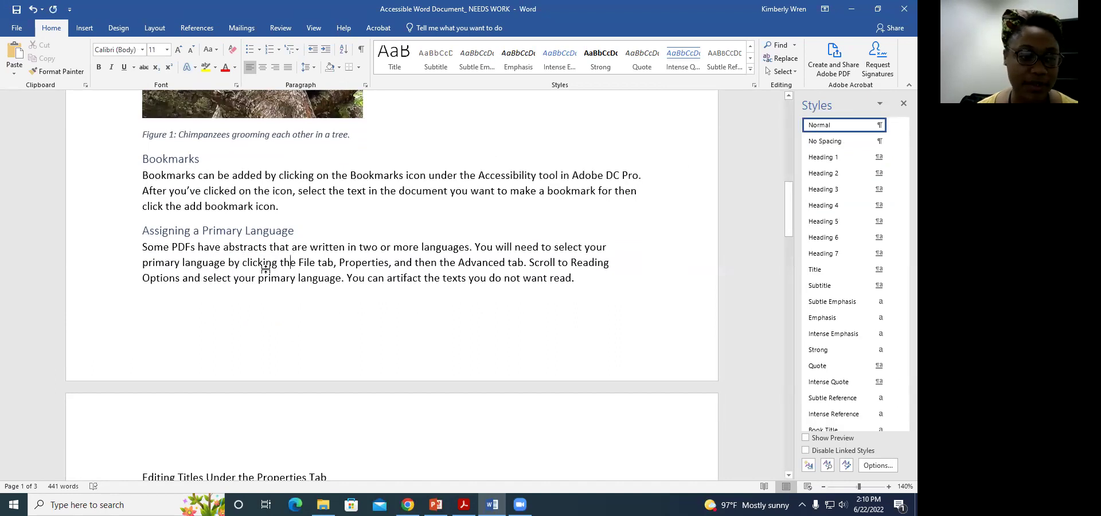
scroll(264, 286, down, 3)
click(257, 363)
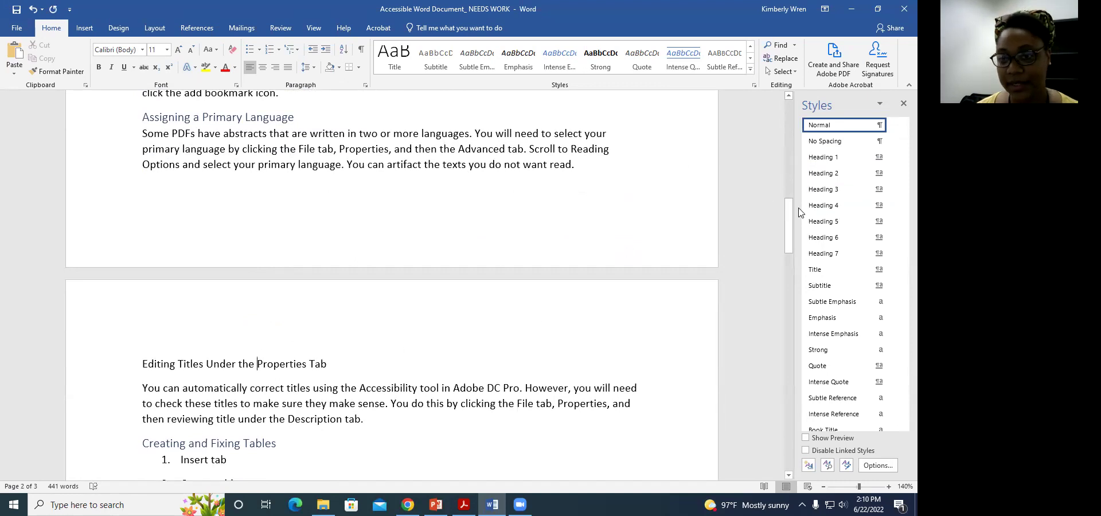
click(823, 189)
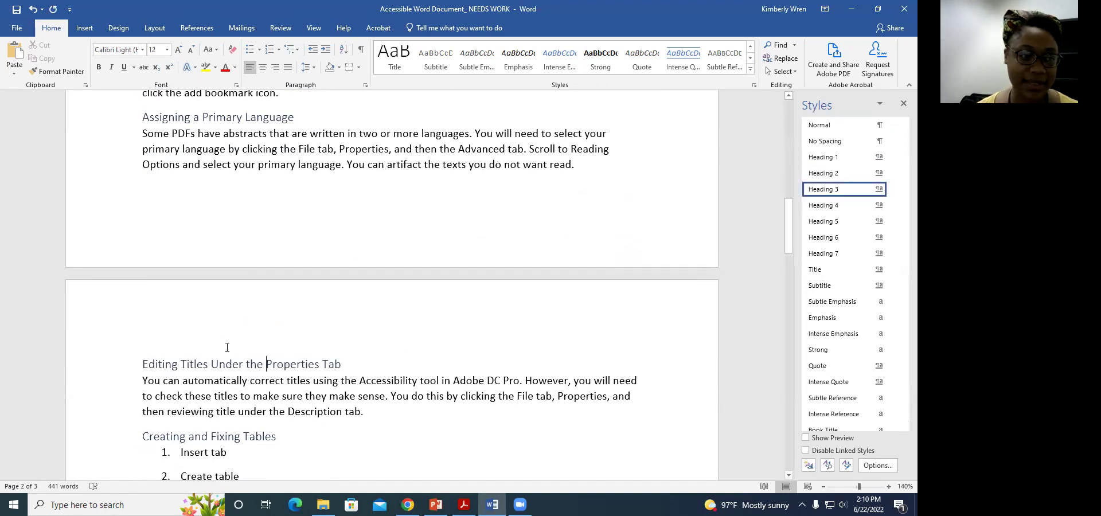
Check the formatting of the numbered list under "Creating and Fixing Tables" and of the "Summary of Graded Work" line above the table
scroll(227, 347, down, 3)
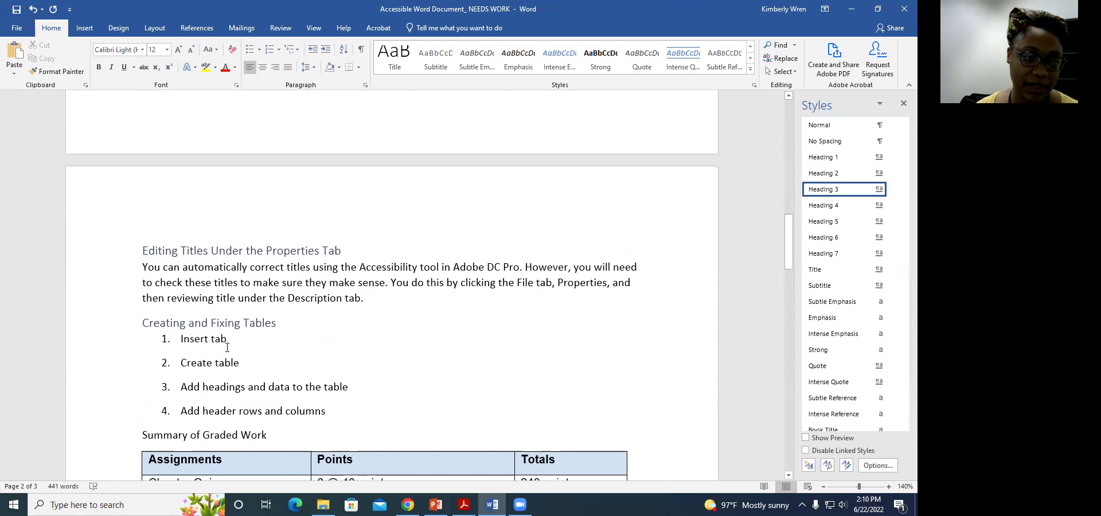
scroll(227, 347, down, 1)
click(212, 302)
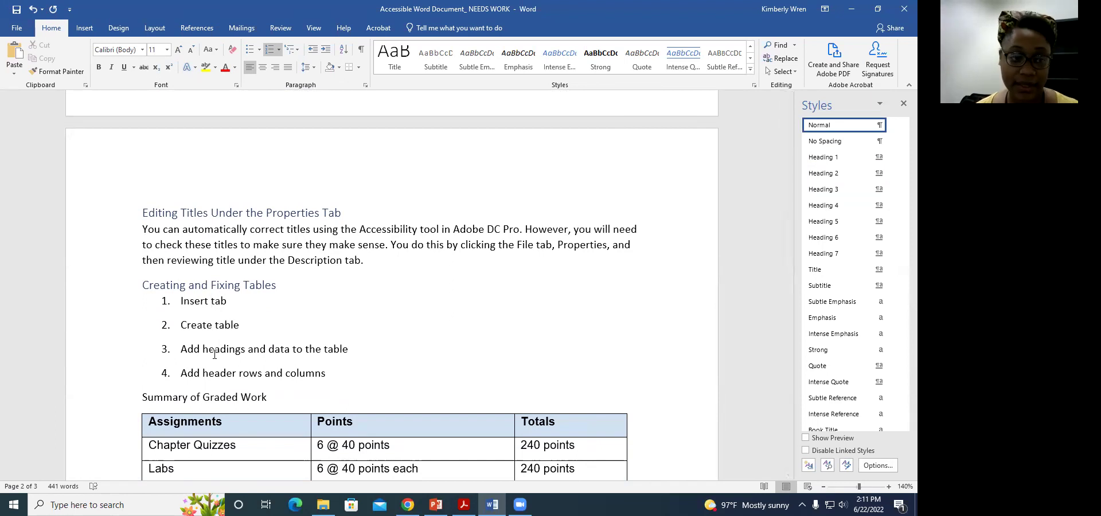
scroll(218, 346, down, 2)
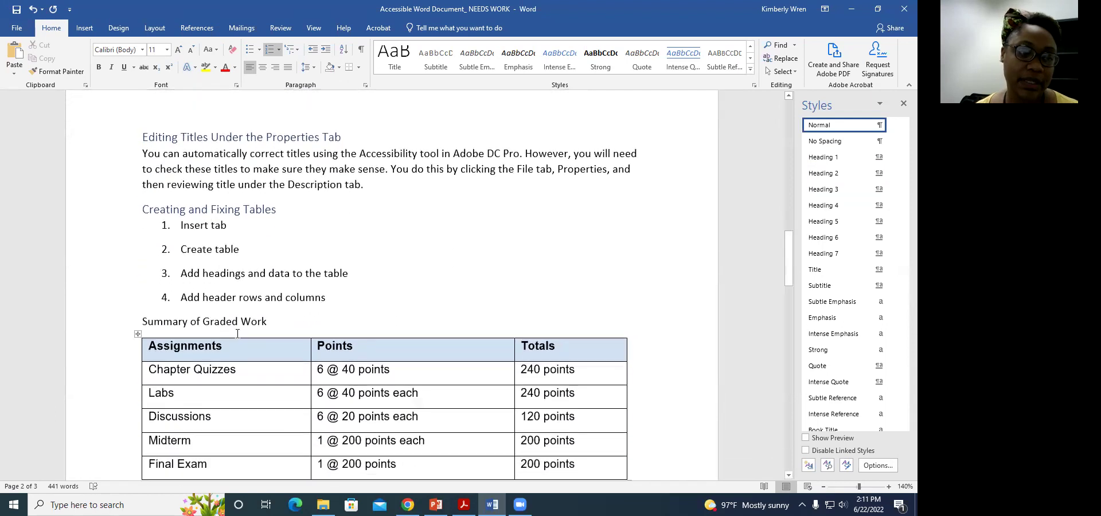
click(237, 324)
scroll(237, 323, down, 3)
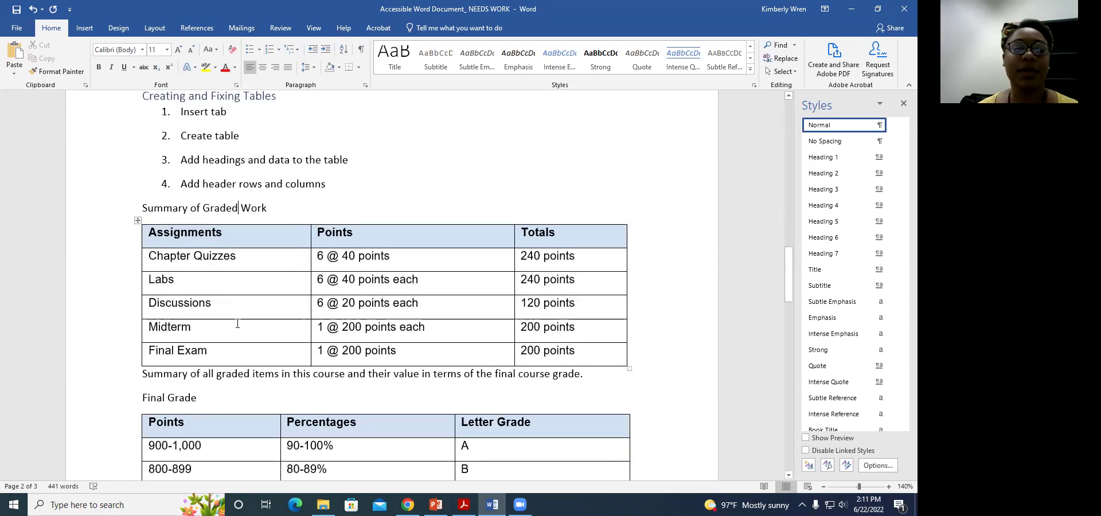
click(190, 209)
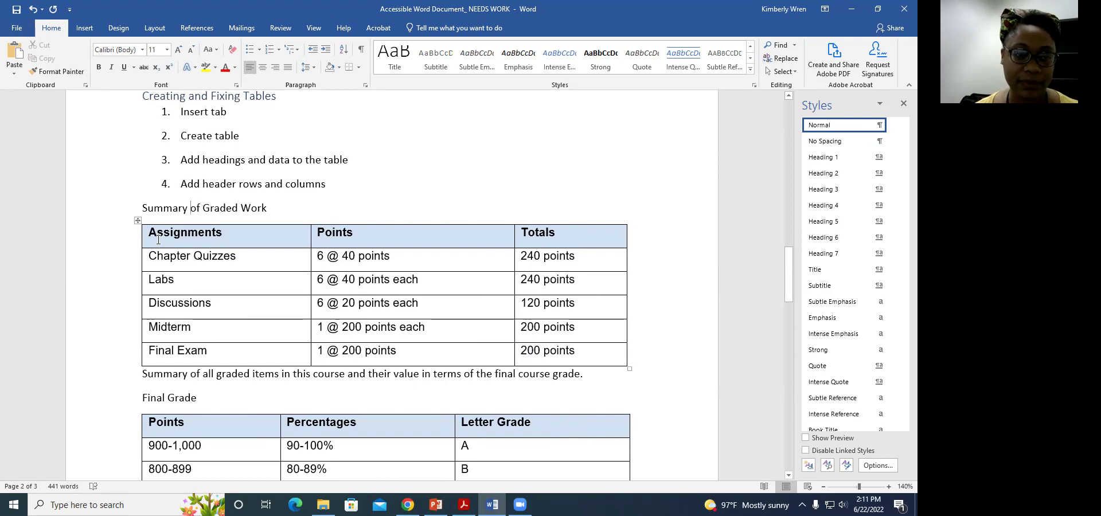
Turn on the Header Row and First Column options for the table under "Summary of Graded Work"
click(190, 236)
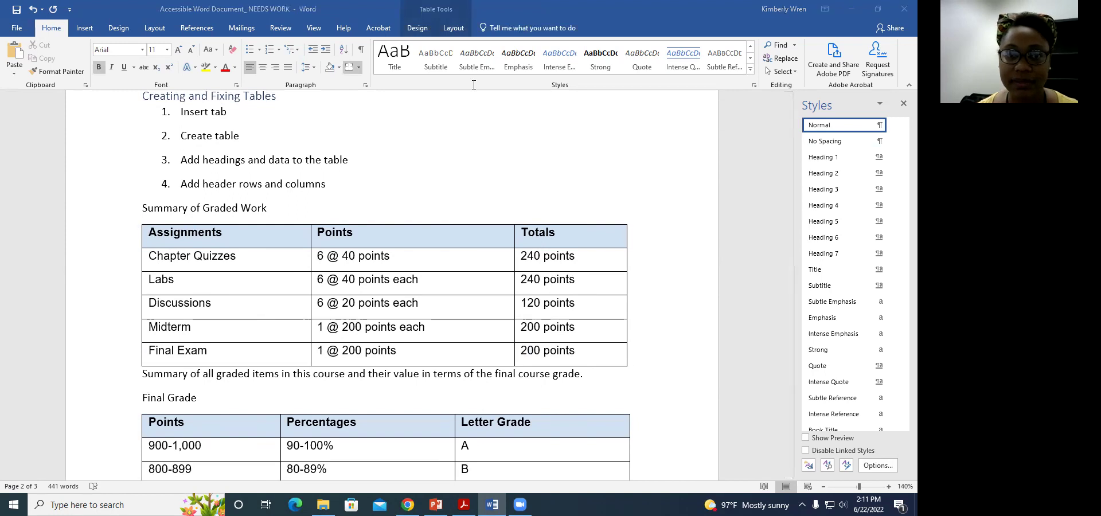
click(439, 12)
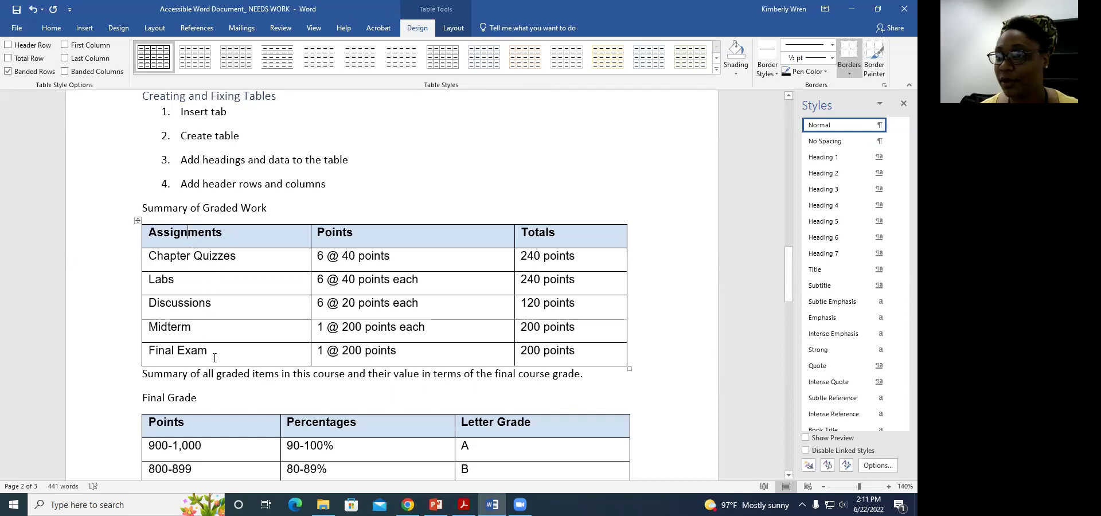
click(8, 45)
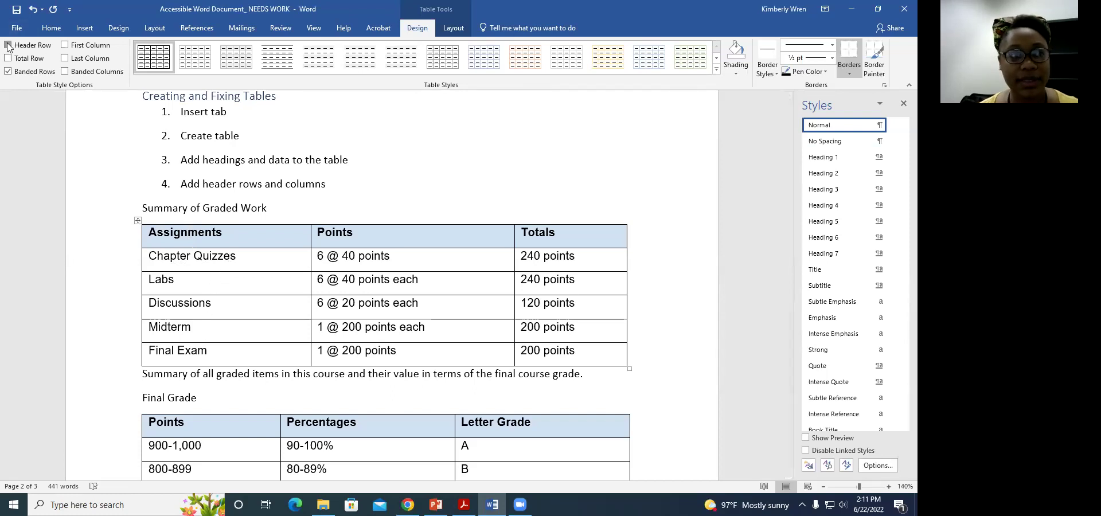
click(65, 46)
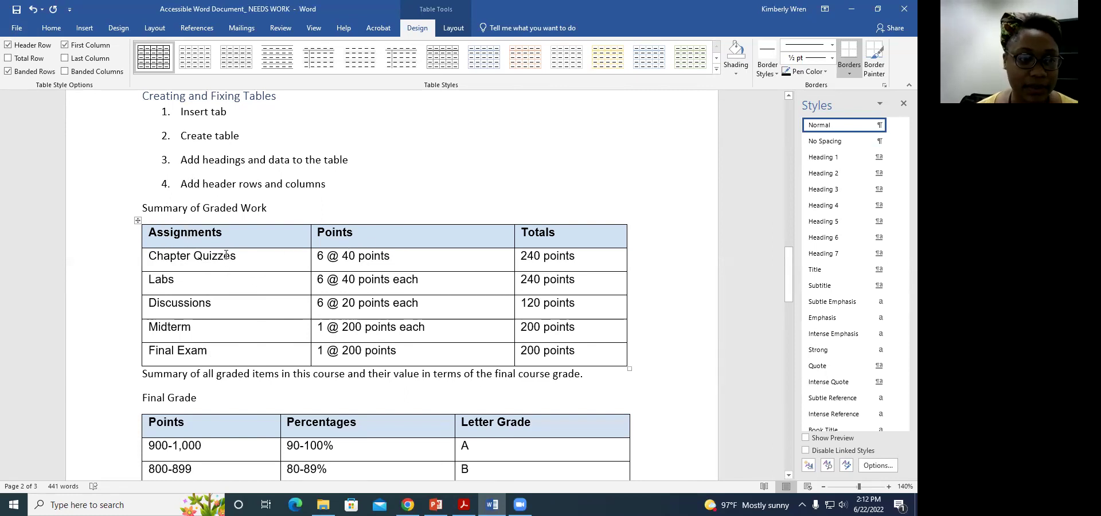
Check the header row's page-break and repeat-as-header settings in the properties of the graded work table
right_click(245, 247)
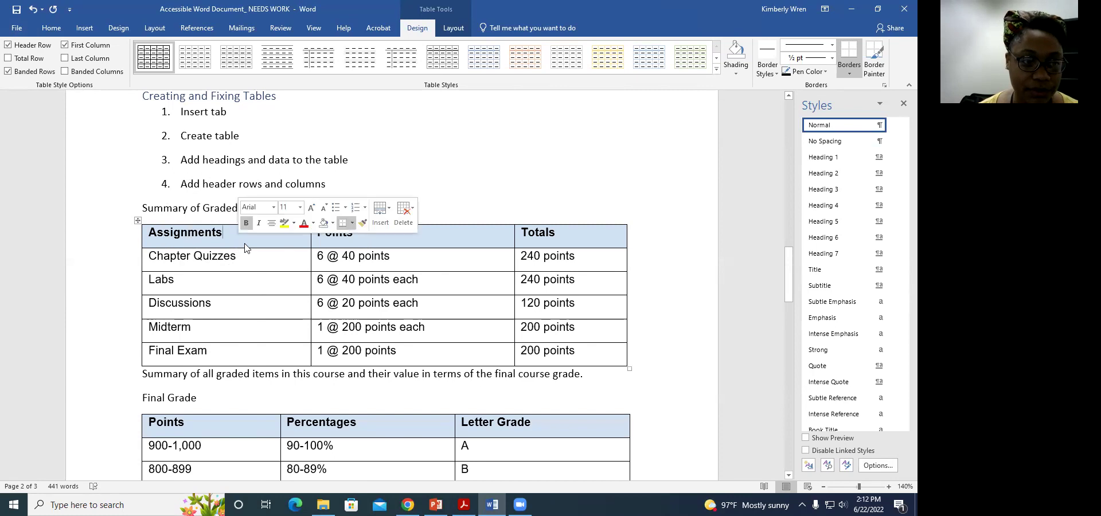
right_click(218, 243)
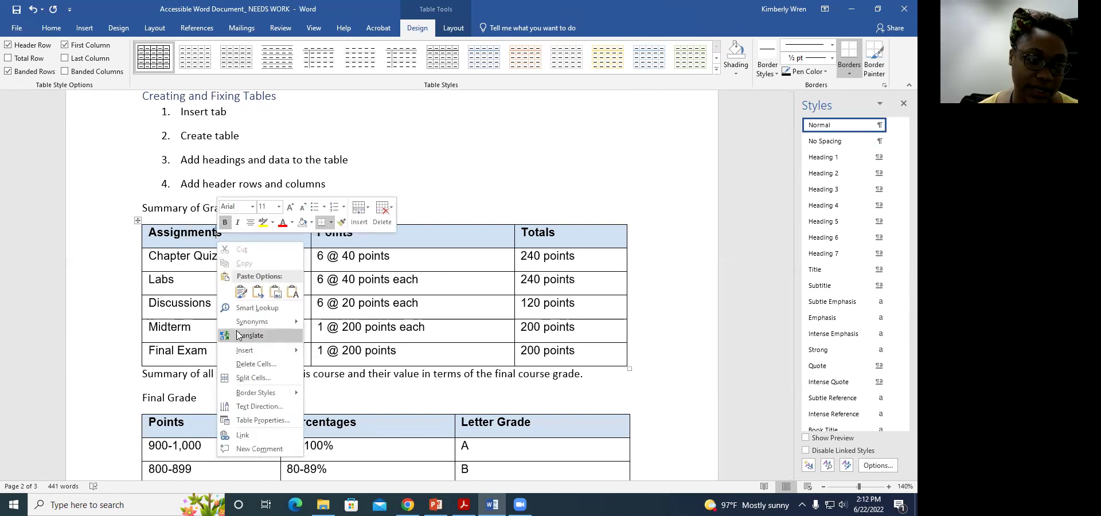
click(251, 420)
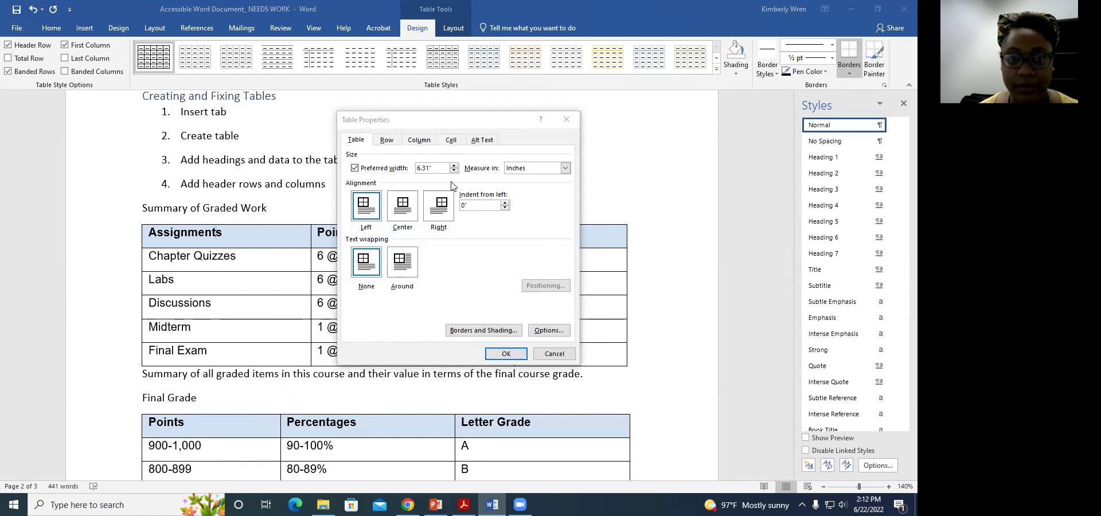
click(385, 139)
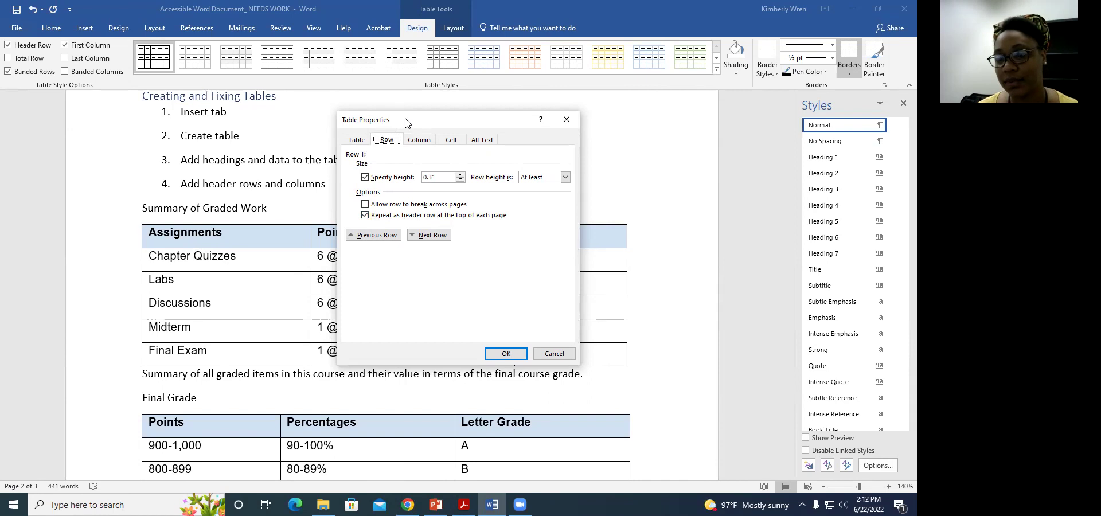
drag(405, 122, 324, 137)
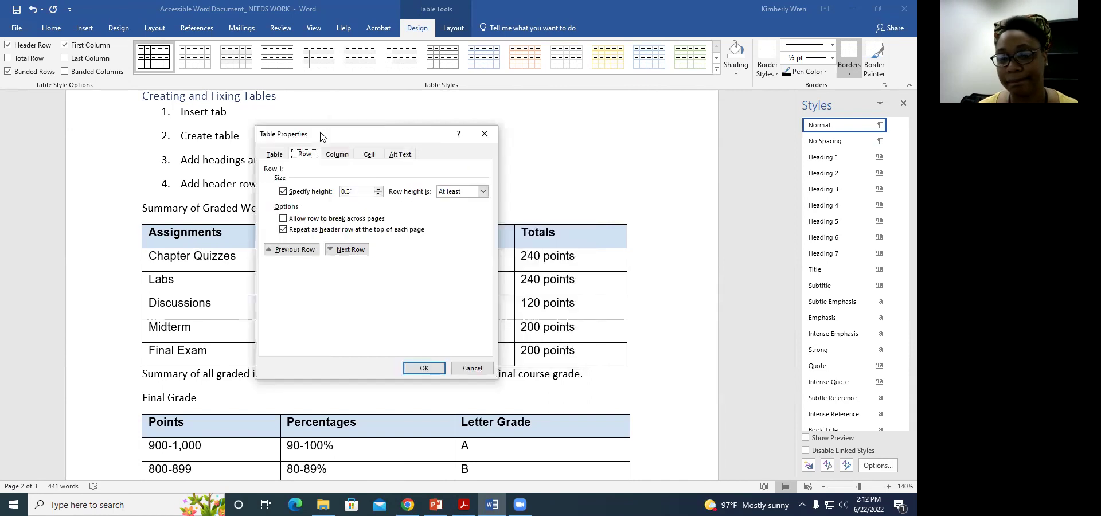
Set the graded work table's alternative text title to "Summary of Graded Work"
click(401, 156)
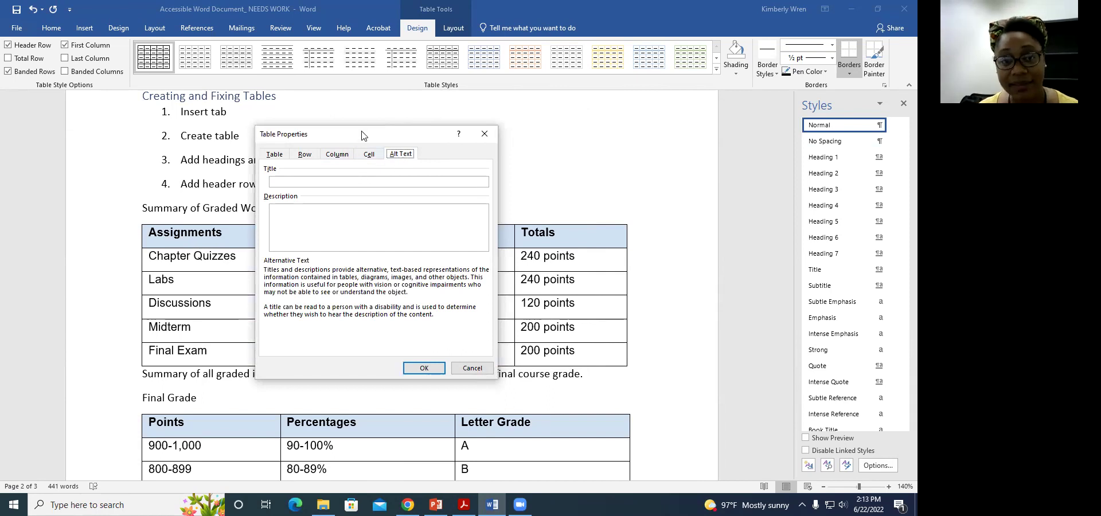
drag(361, 135, 449, 134)
click(393, 180)
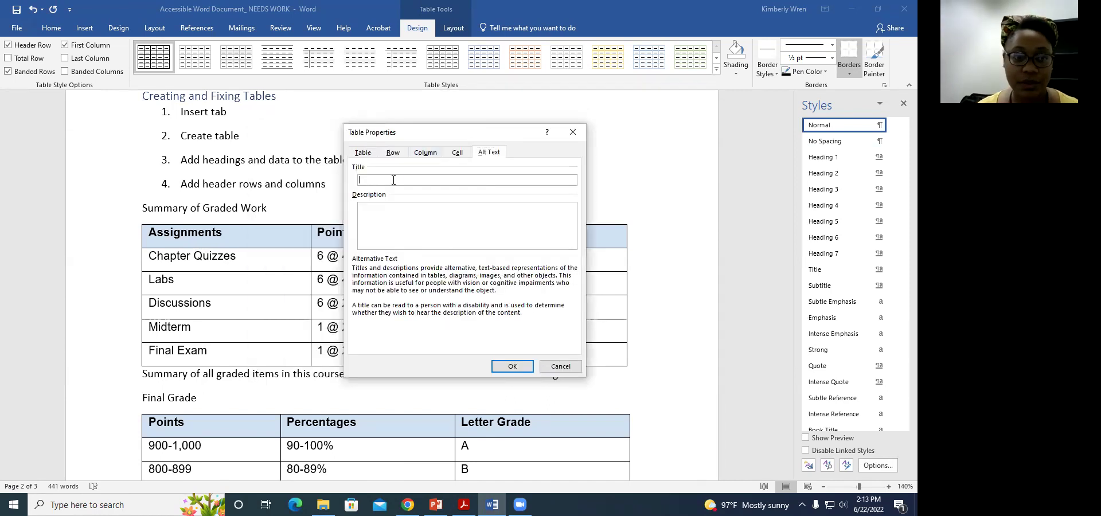
text(Su)
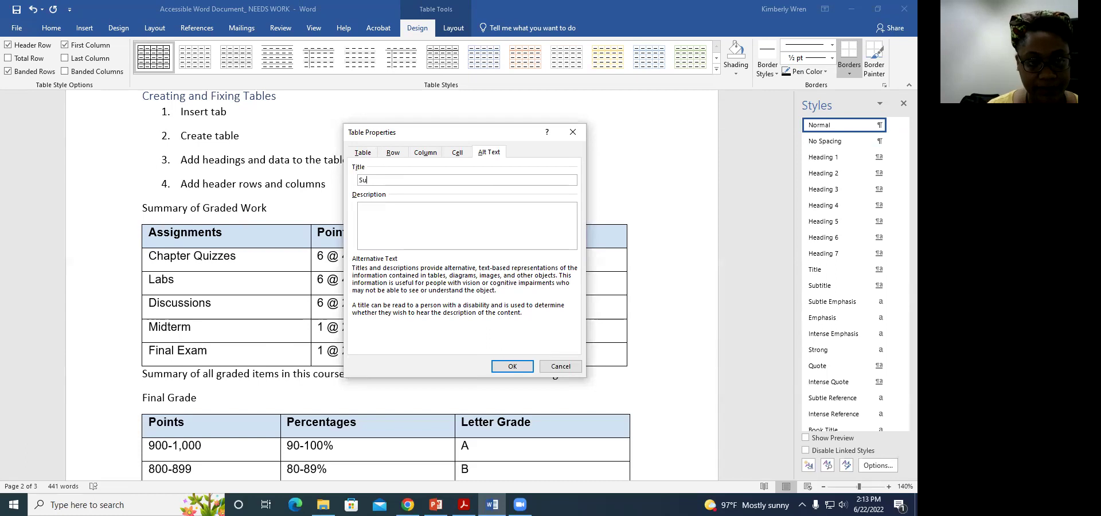
text(mmary of Gr)
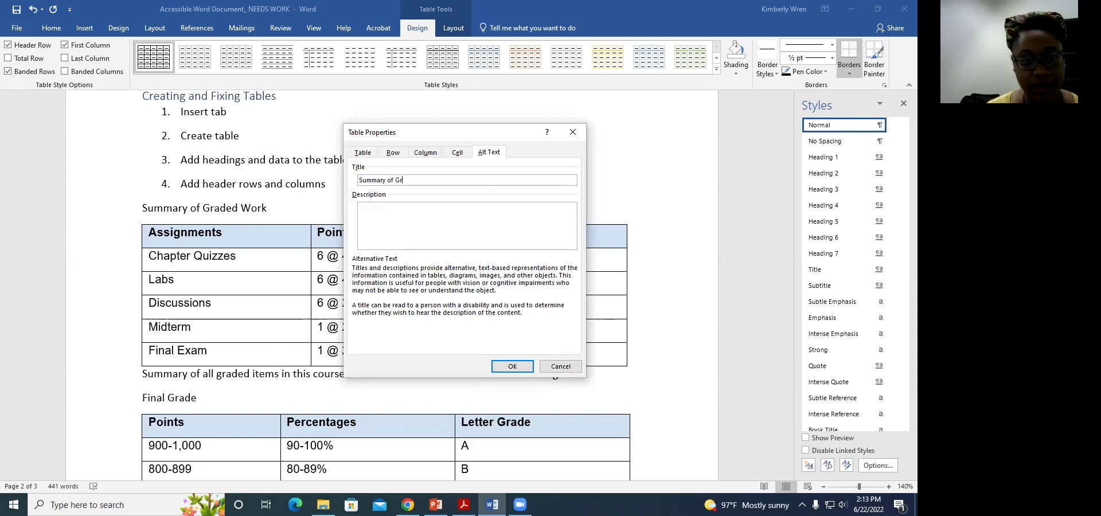
text(aded Work)
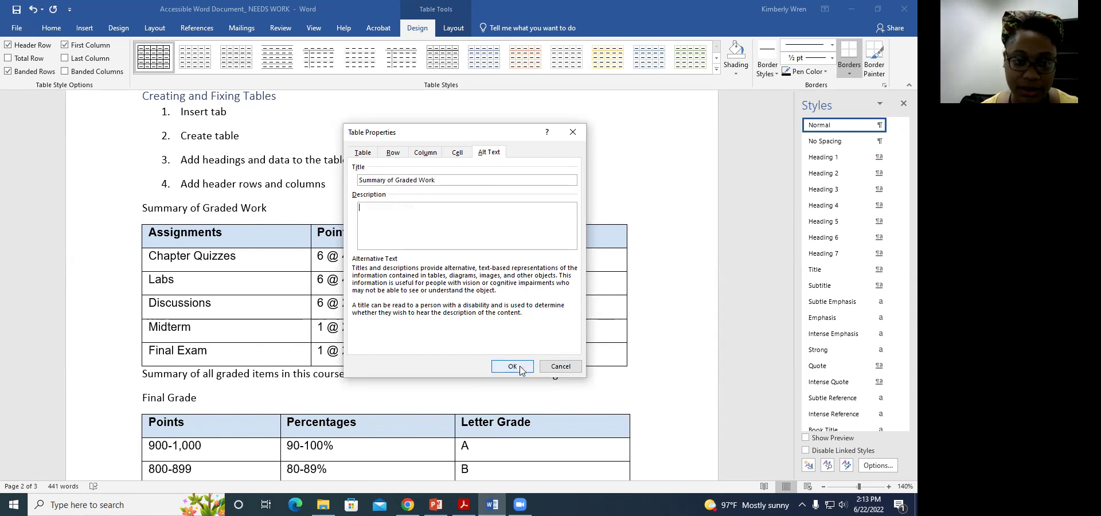
drag(430, 135, 430, 115)
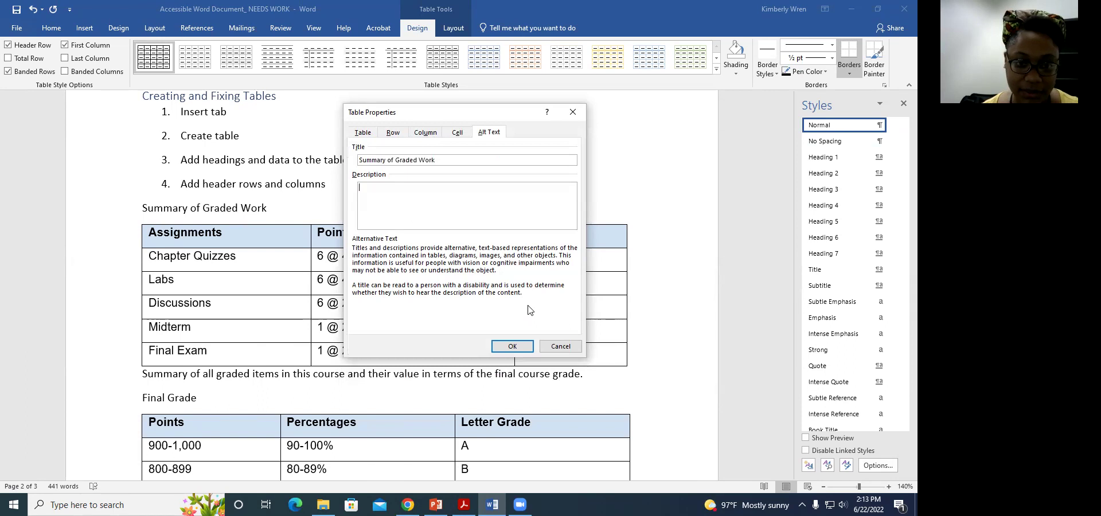
click(512, 346)
Move the sentence "Summary of all graded items in this course…" from beneath the table into the table's alternative text description
drag(217, 374, 579, 373)
key(ctrl+c)
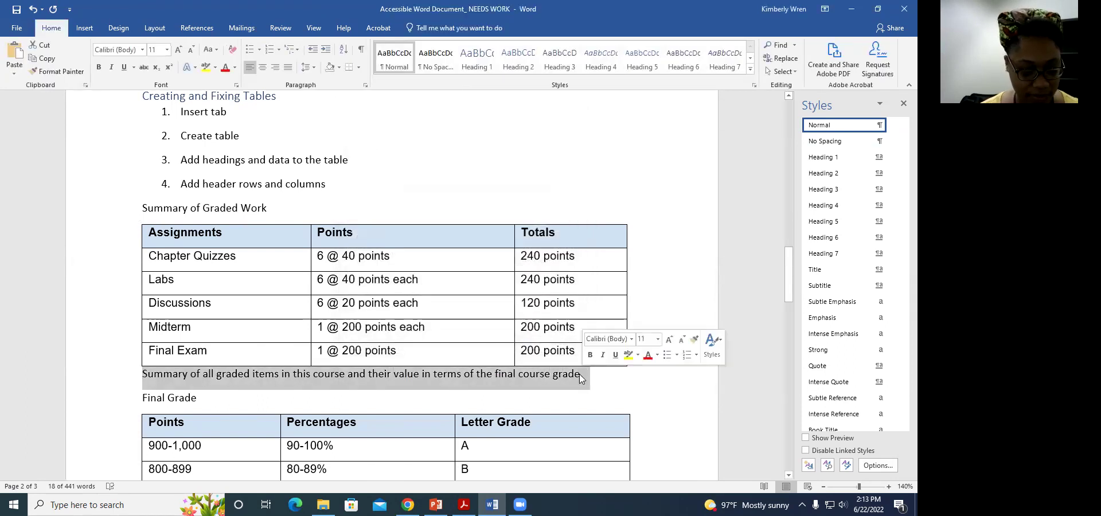
key(Delete)
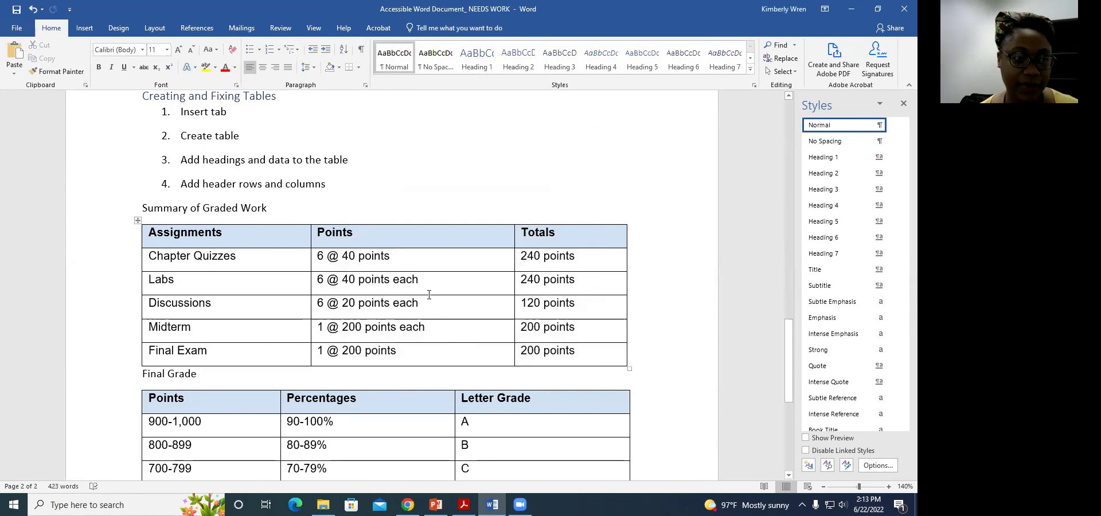
right_click(233, 260)
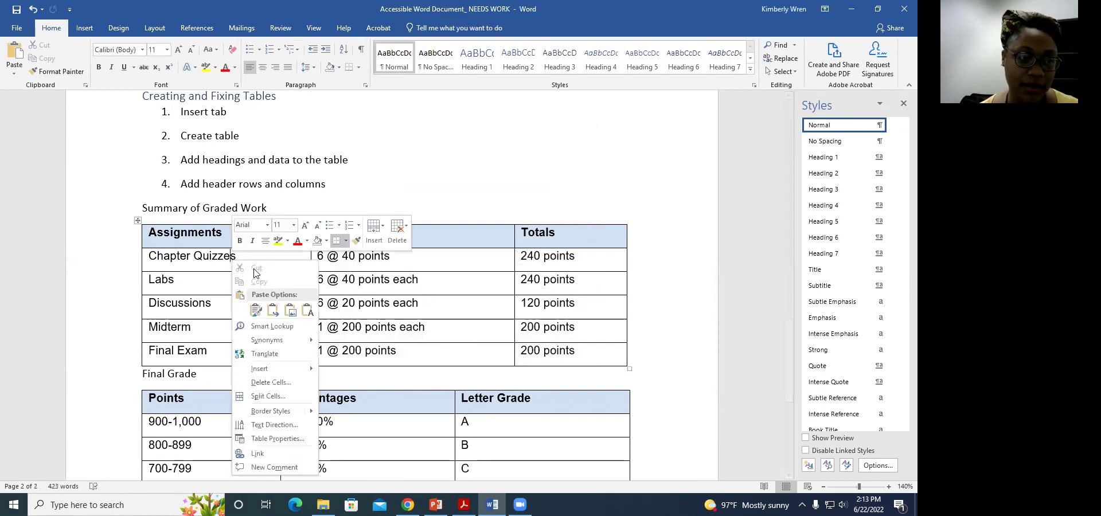
click(276, 439)
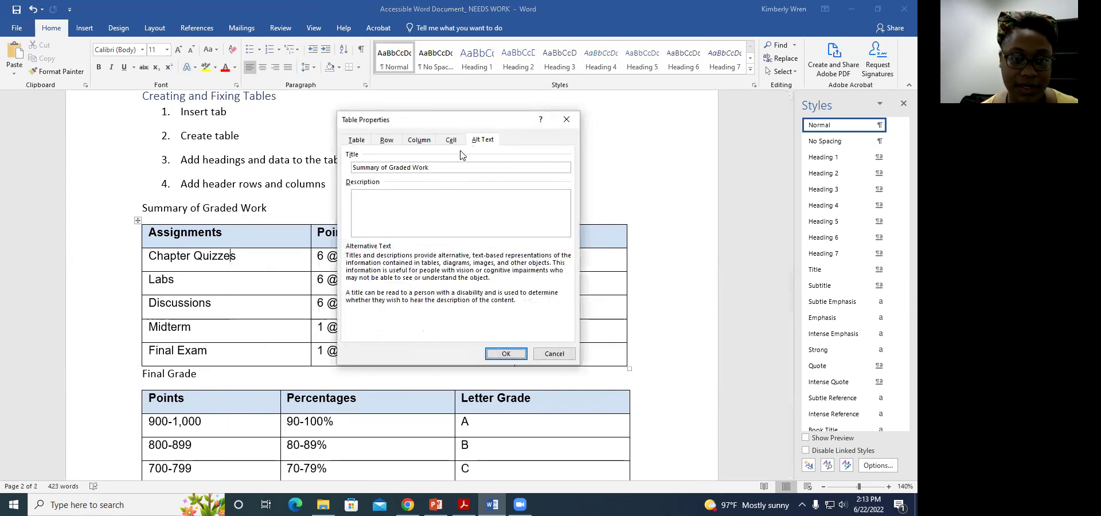
click(399, 212)
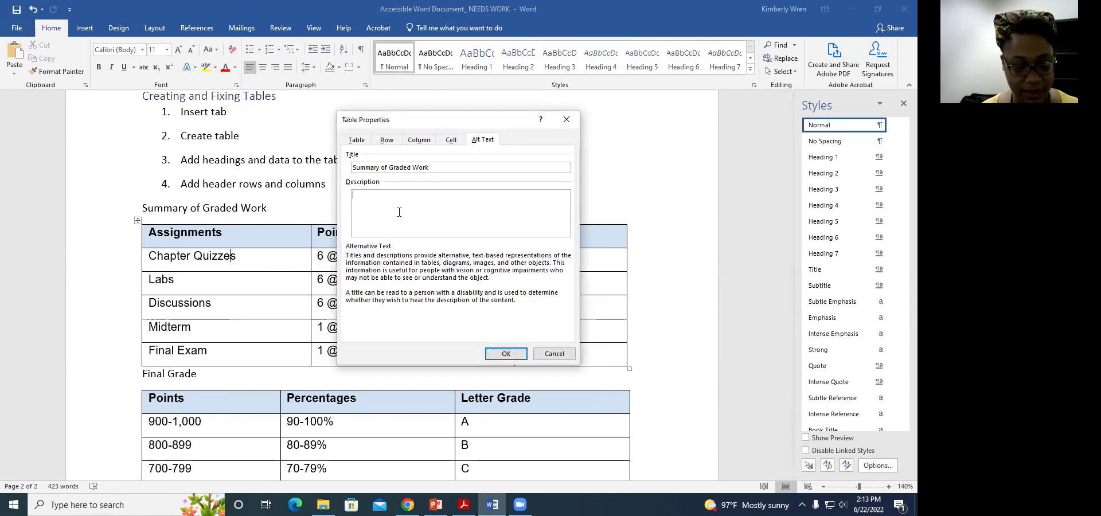
key(ctrl+v)
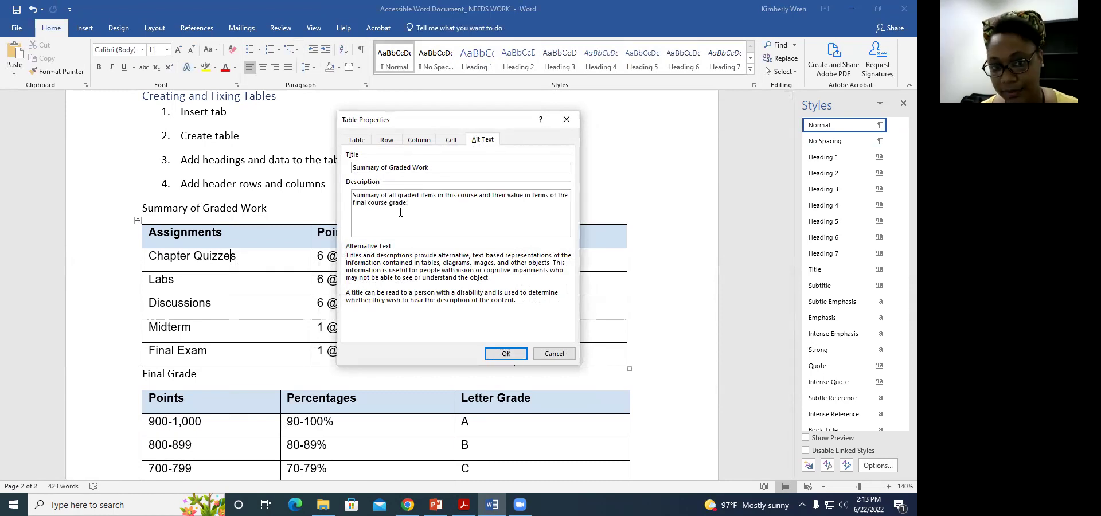
click(503, 354)
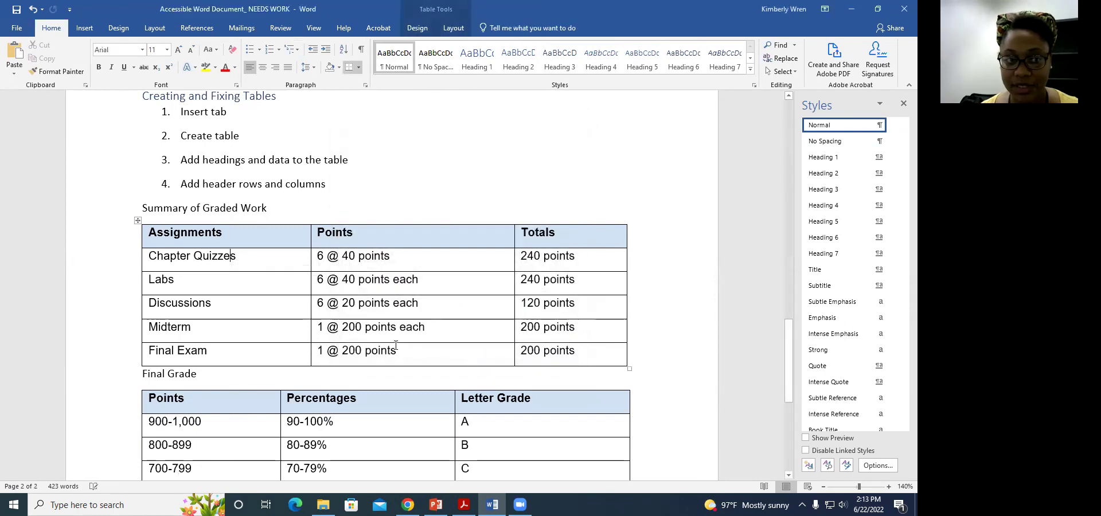
Check the style of "Creating and Fixing Tables" and apply the Heading 4 style to "Summary of Graded Work"
click(226, 208)
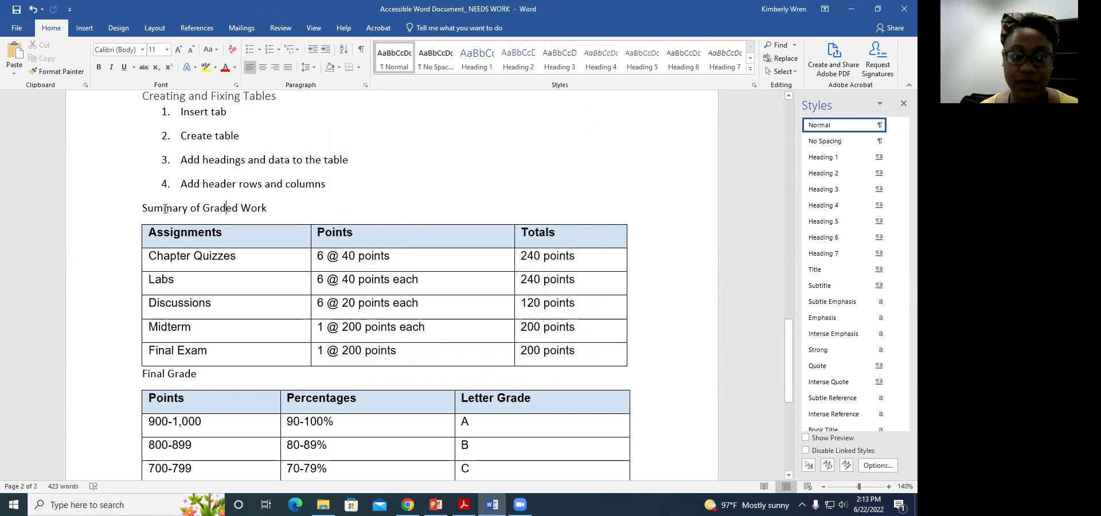
scroll(165, 209, up, 1)
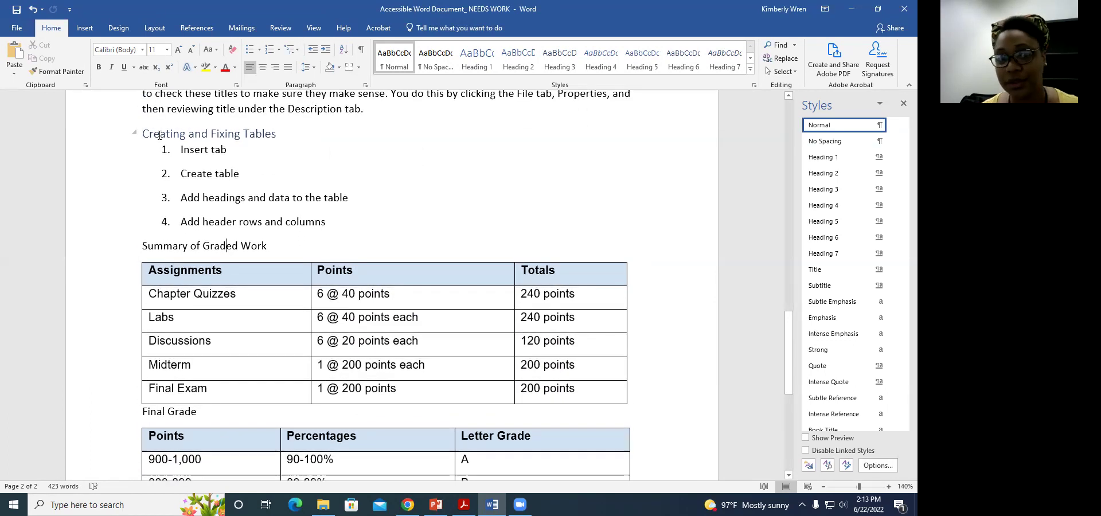
click(261, 135)
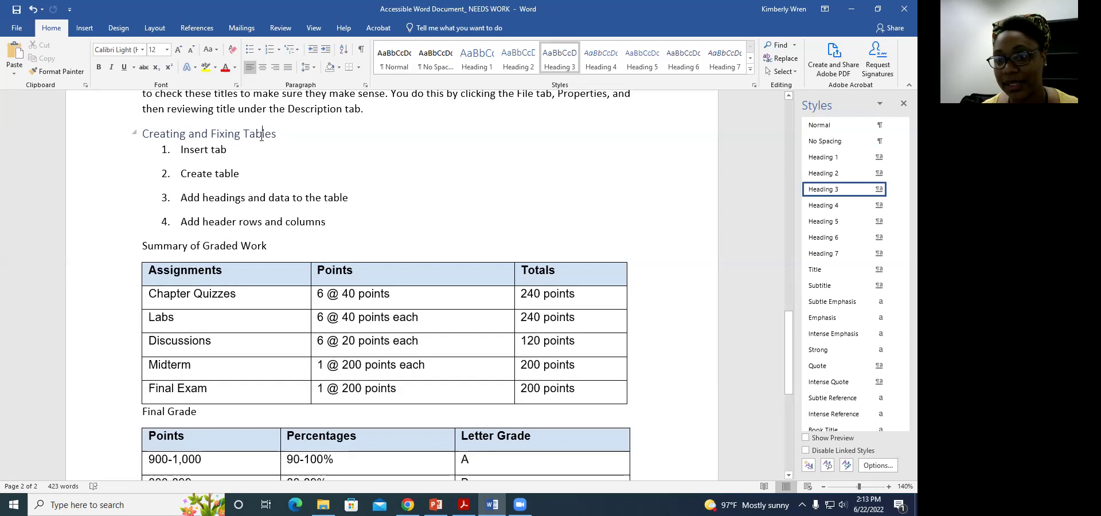
click(245, 248)
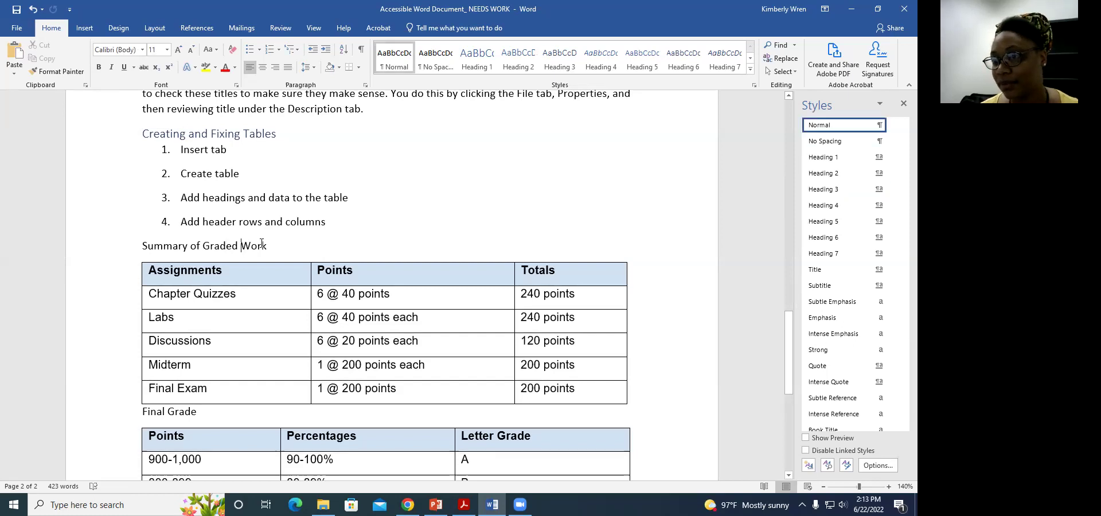
click(829, 207)
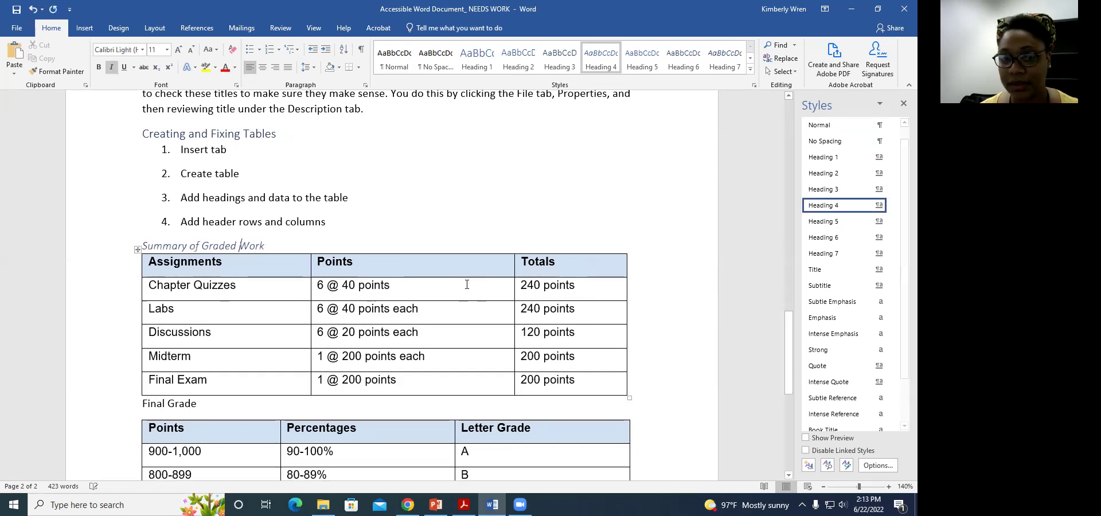
Turn on the Header Row option for the table under "Final Grade"
scroll(229, 344, down, 2)
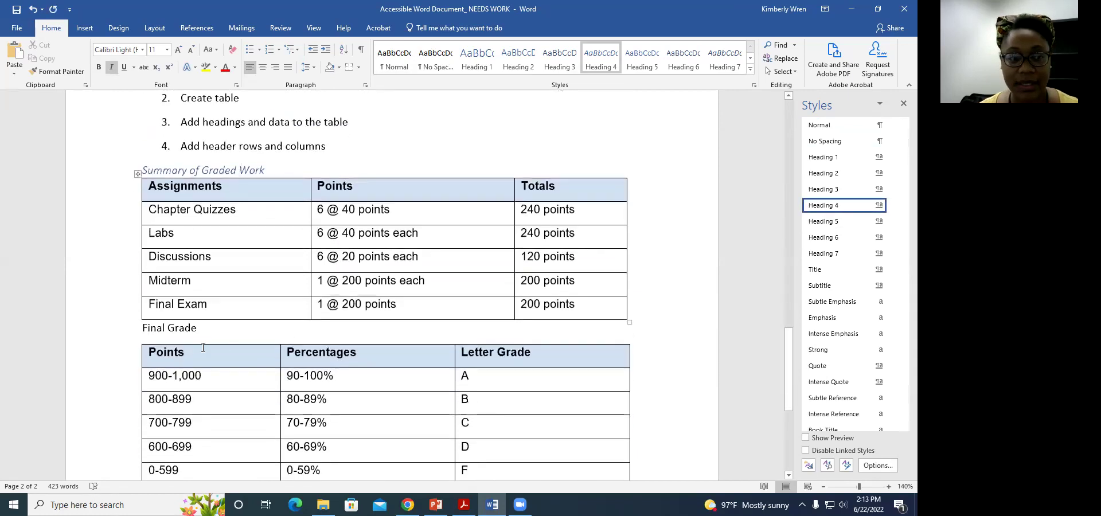
scroll(203, 347, down, 1)
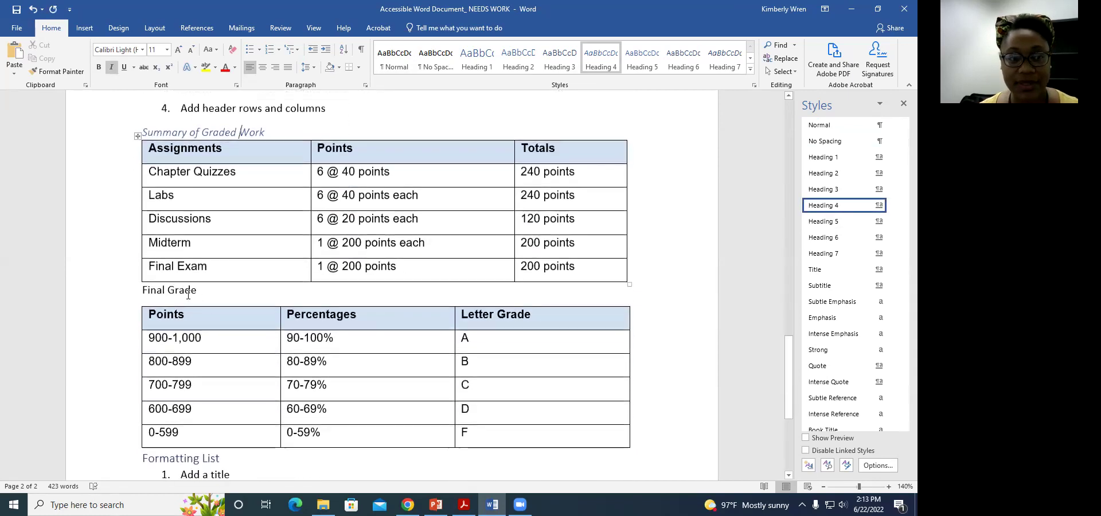
click(143, 314)
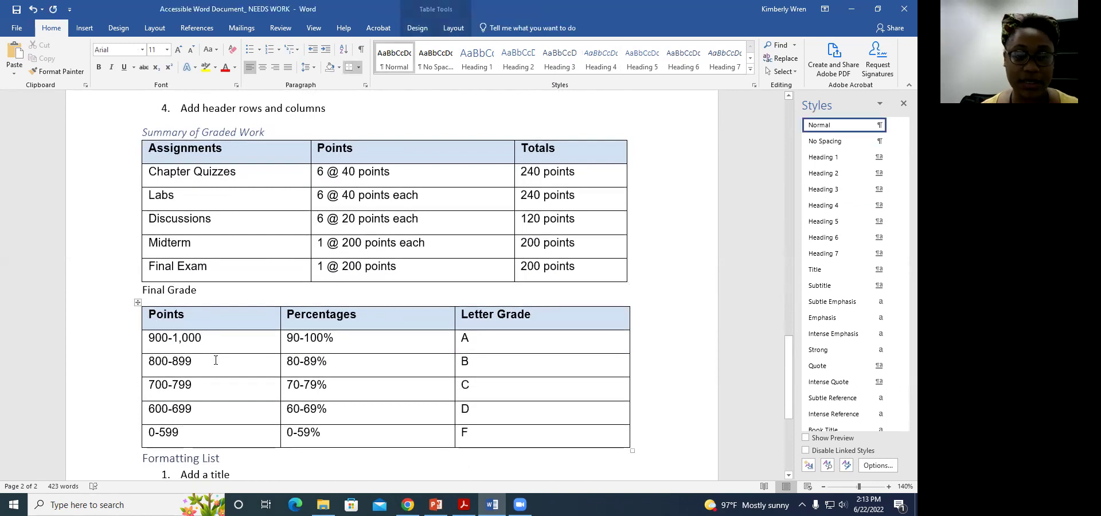
click(435, 14)
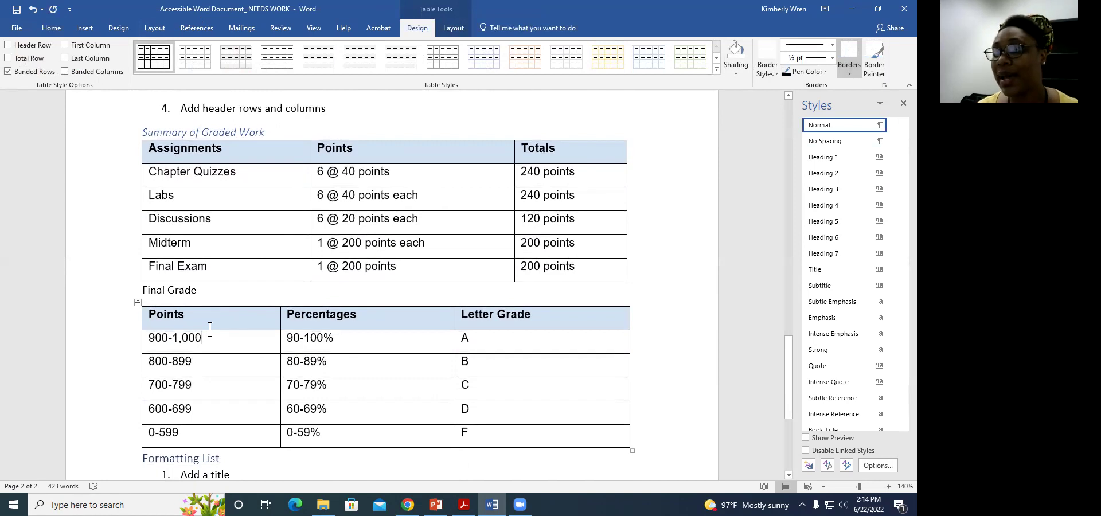
click(8, 45)
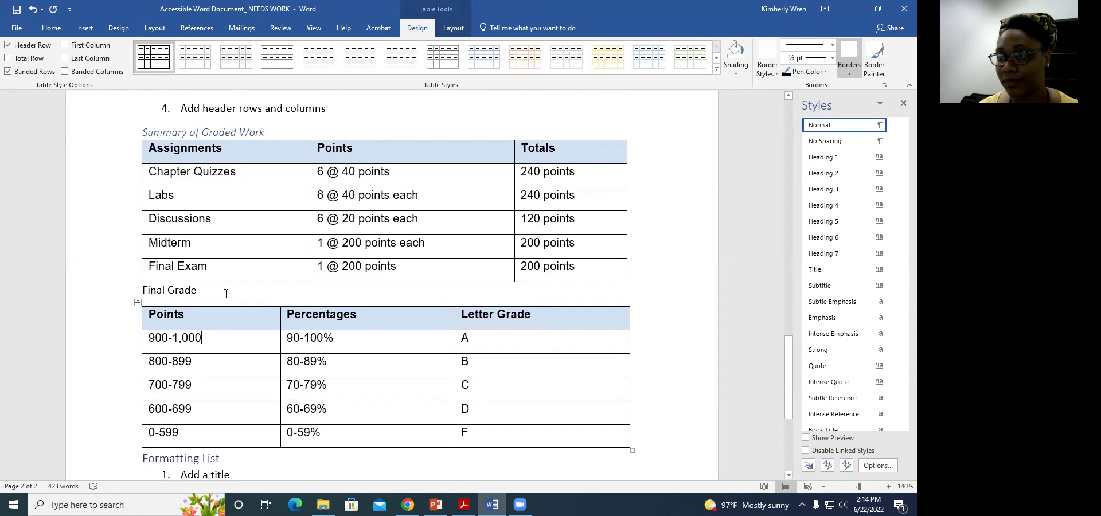
Check the alternative text title and description in the Final Grade table's properties
click(231, 342)
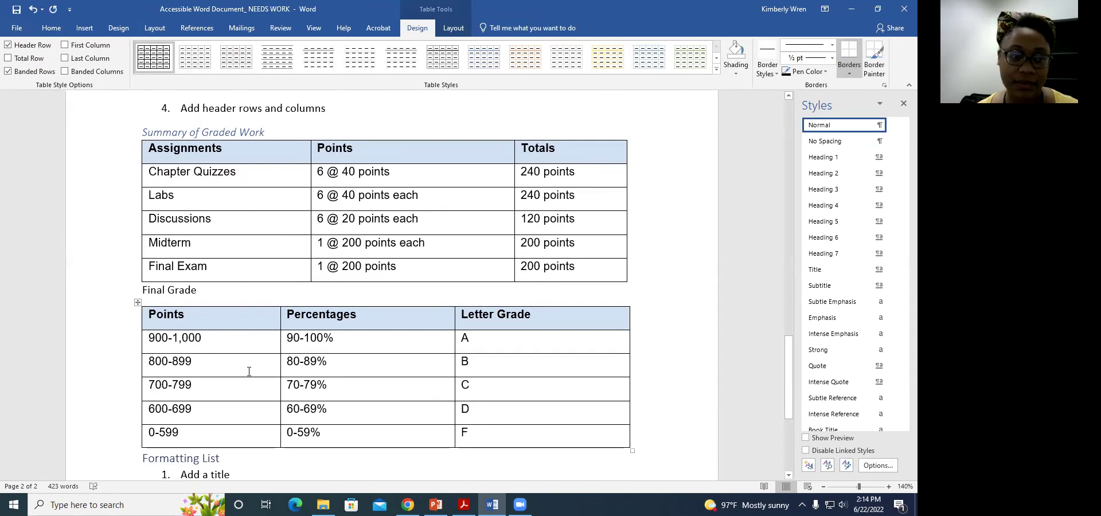
right_click(239, 343)
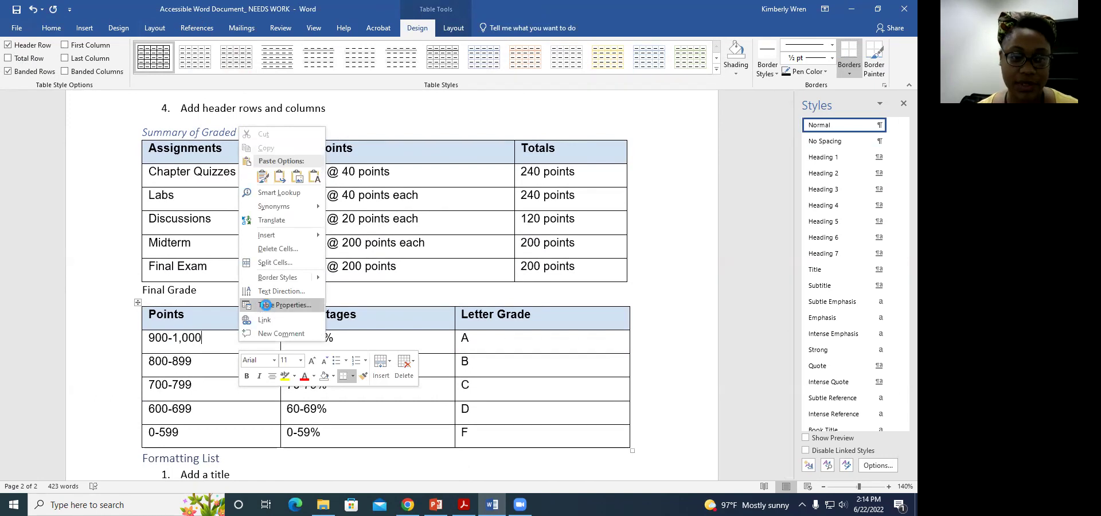
click(264, 306)
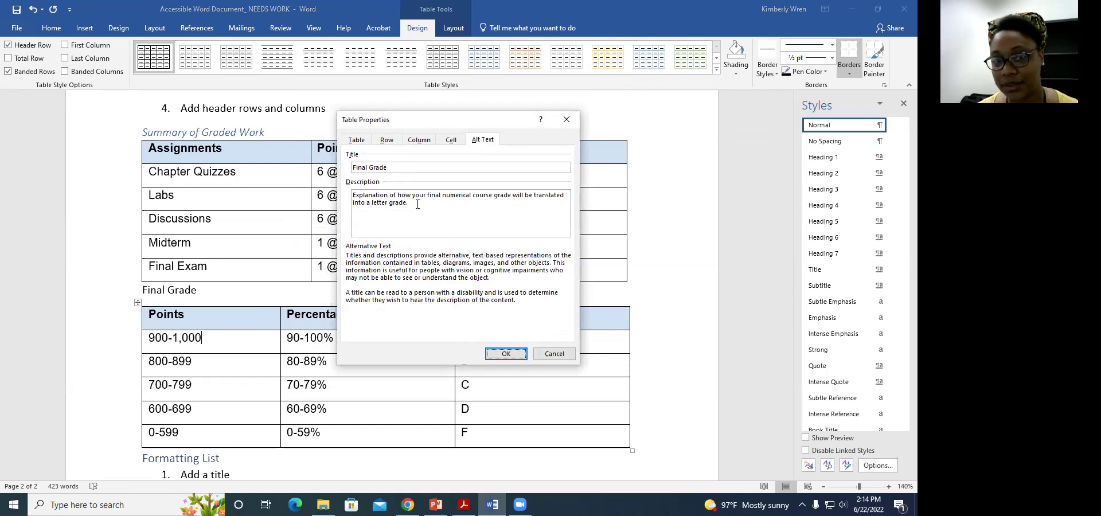
Prevent the second row of the Final Grade table from breaking across pages
click(392, 139)
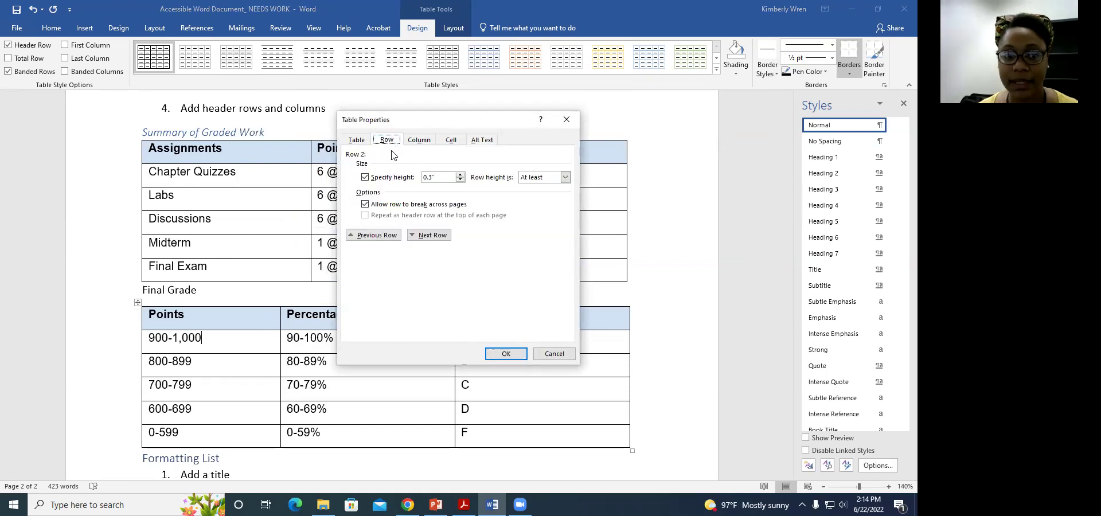
click(365, 205)
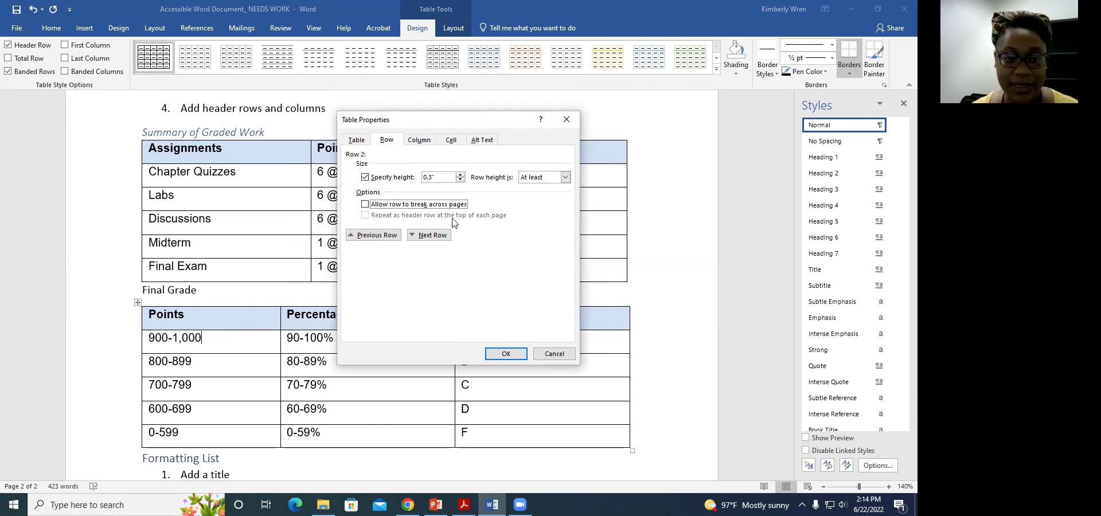
click(506, 354)
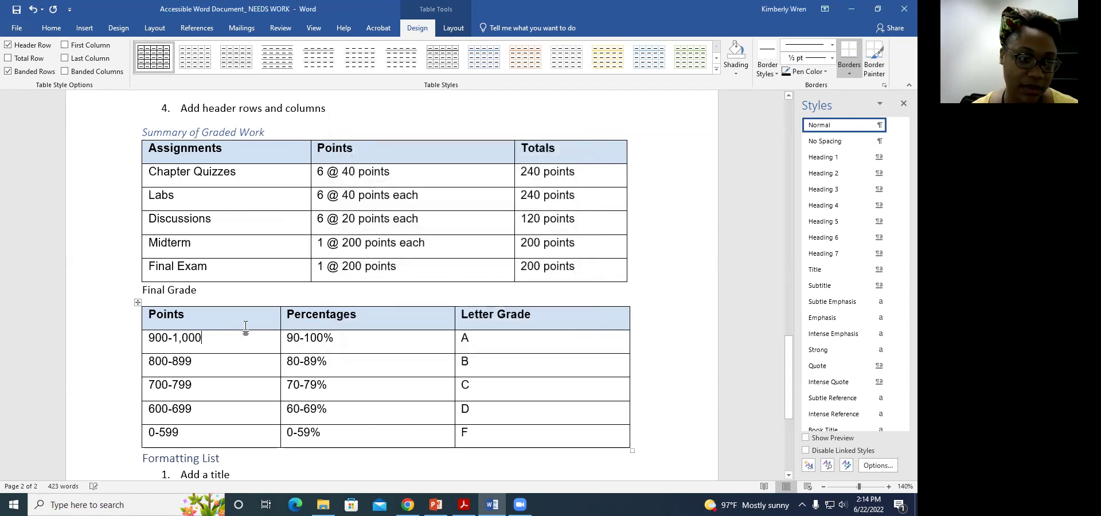
Disallow page breaks within rows for the whole Final Grade table, enable repeating as header row, and check its alternative text
click(137, 302)
right_click(216, 336)
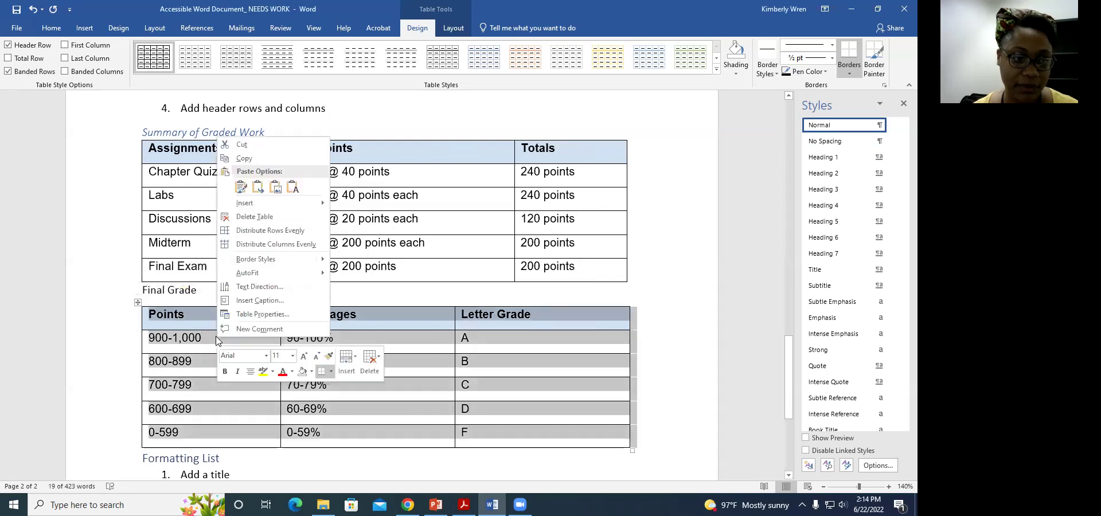
click(253, 314)
click(364, 204)
click(365, 216)
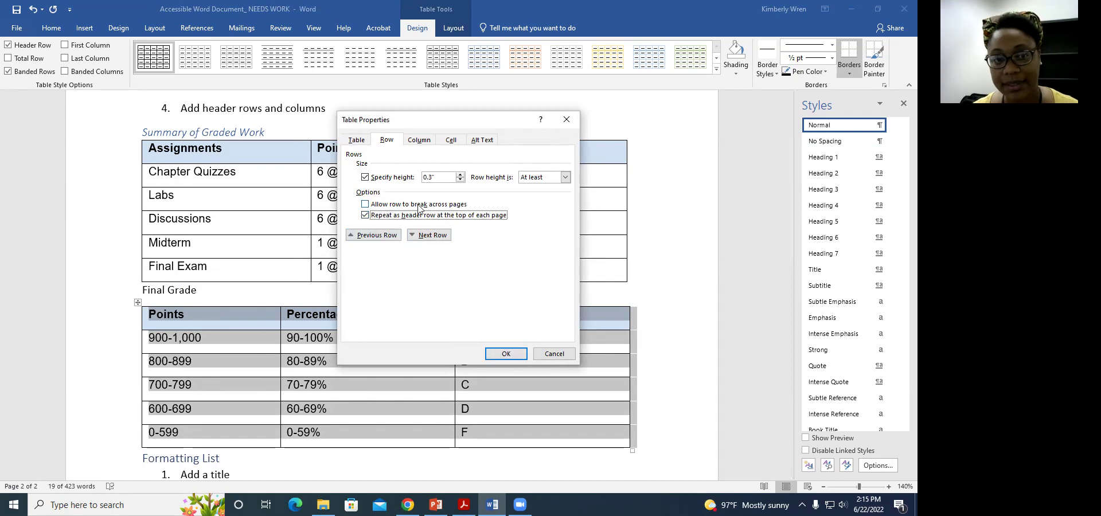
click(480, 143)
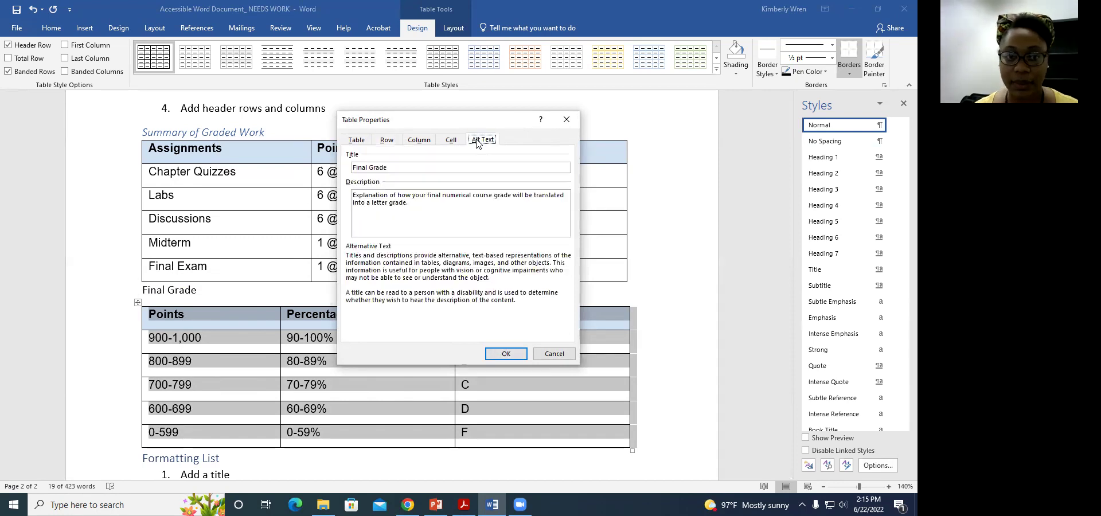
click(506, 354)
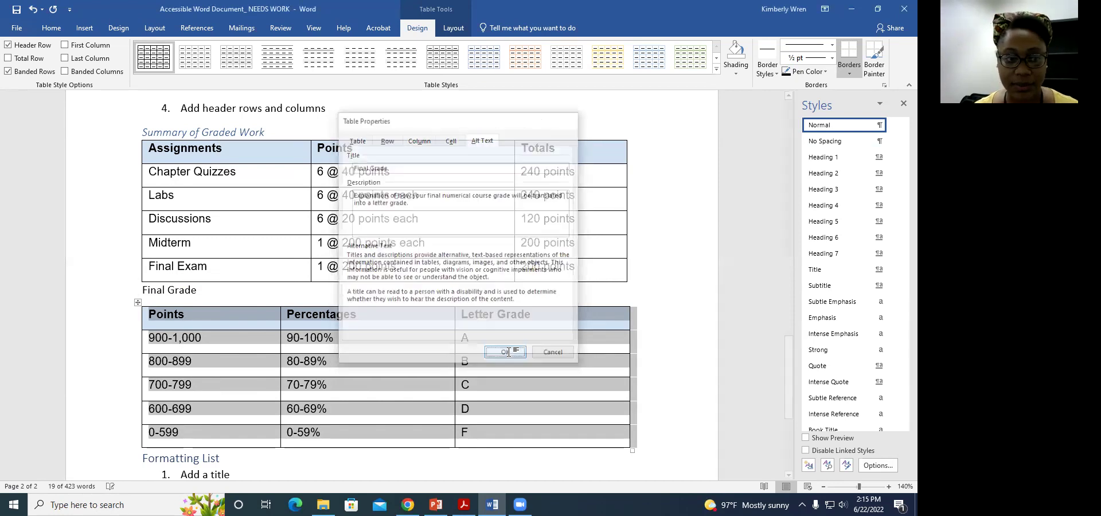
Apply the Heading 4 style to "Final Grade" and check the styles of "Creating and Fixing Tables" and "Summary of Graded Work"
click(170, 290)
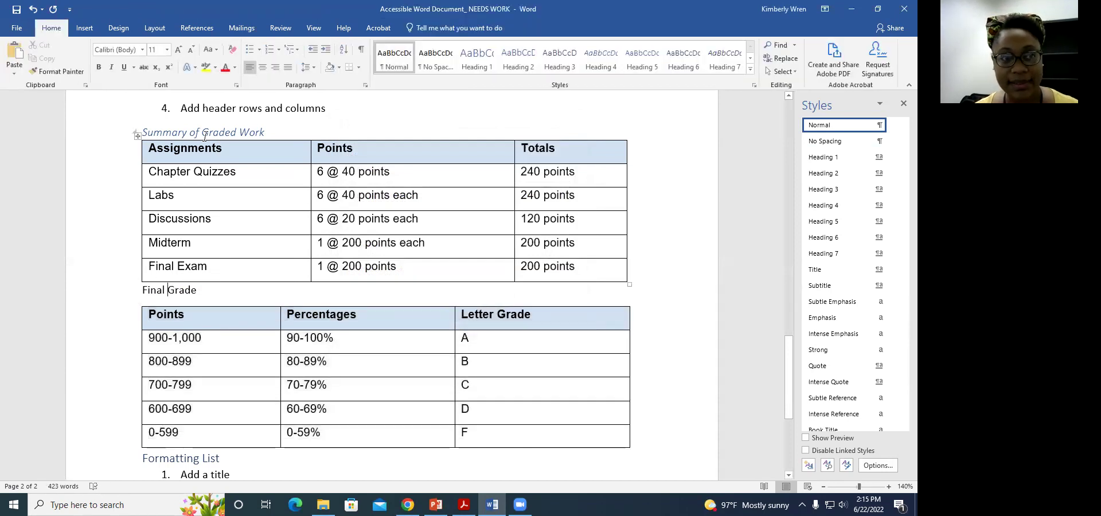
scroll(232, 212, up, 4)
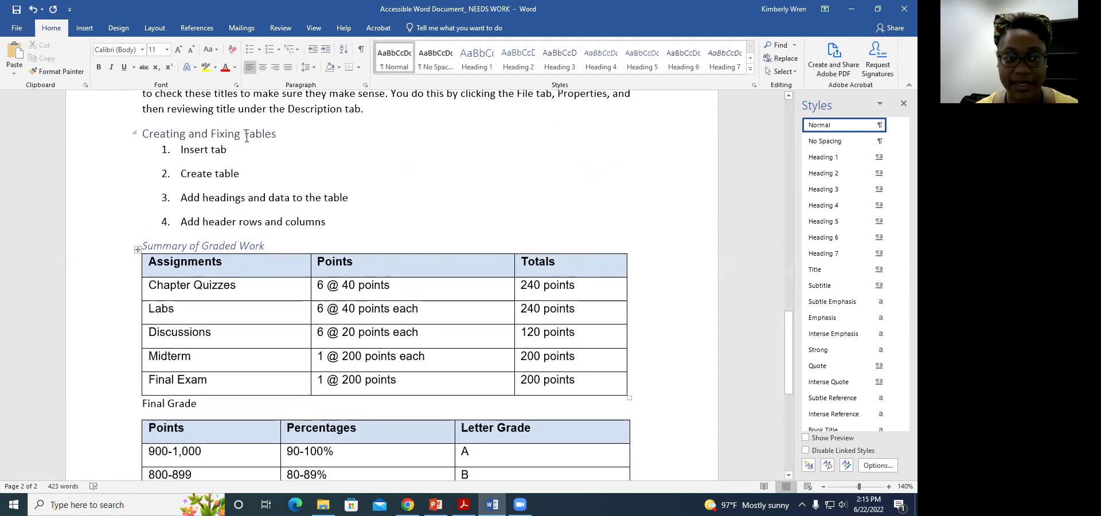
click(828, 208)
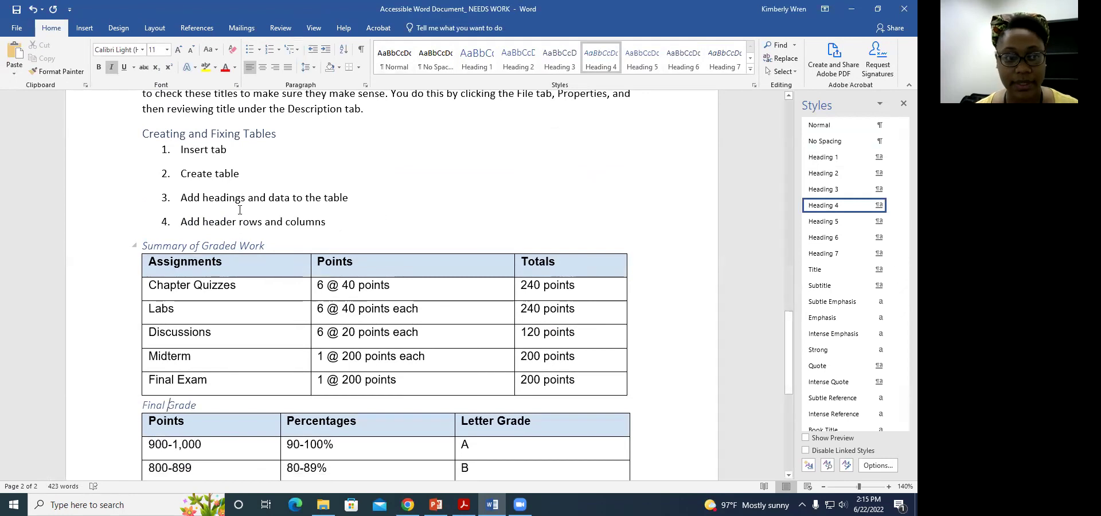
click(234, 135)
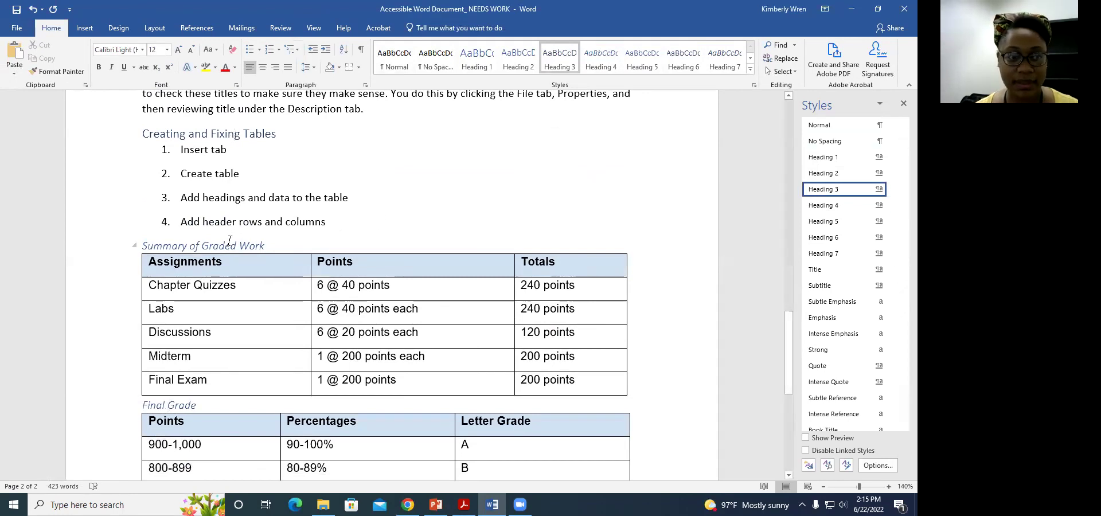
click(230, 241)
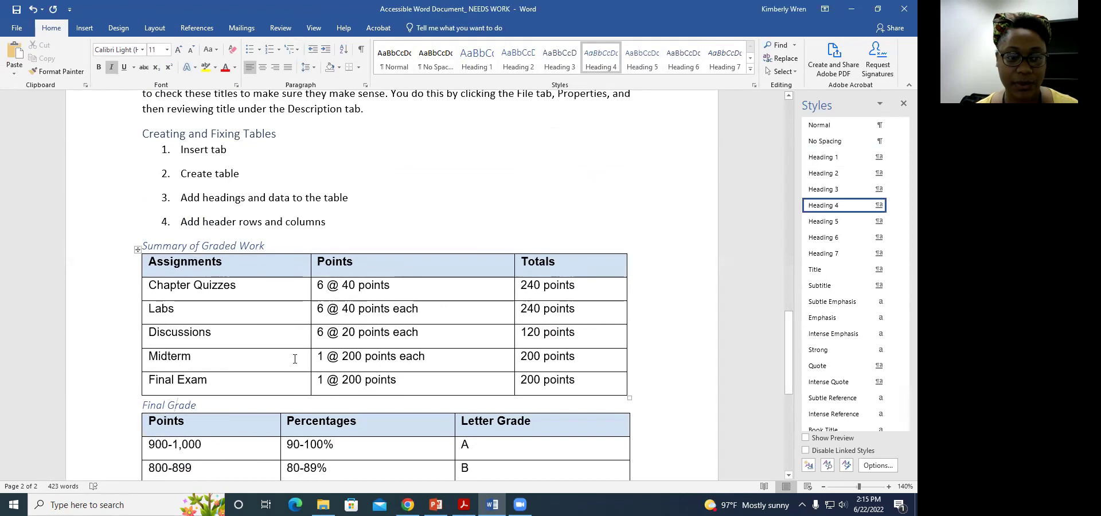
Check the style of "Formatting List" and apply the Heading 2 style to "Tips on Creating Accessible PowerPoints and Word Documents"
scroll(295, 358, down, 5)
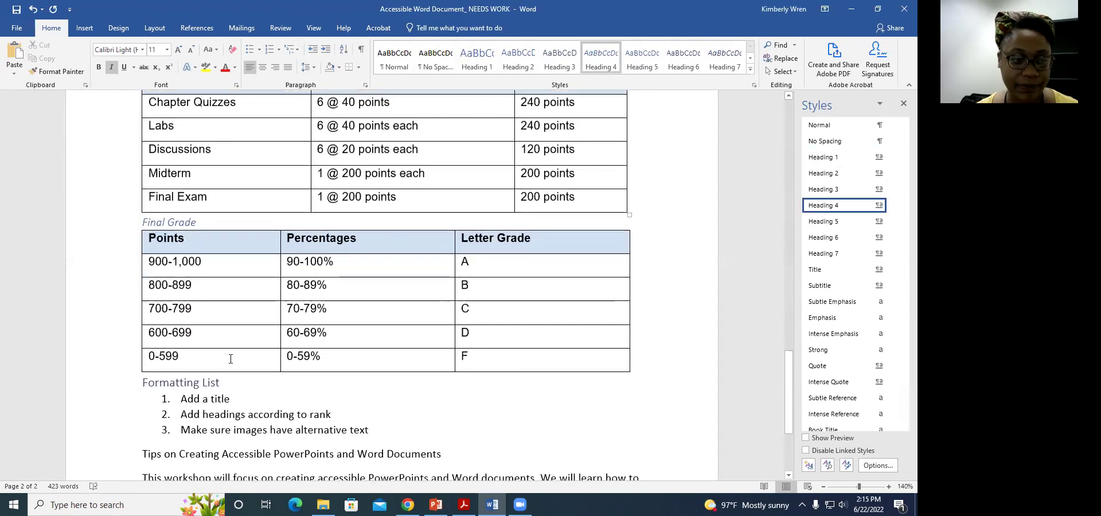
click(200, 376)
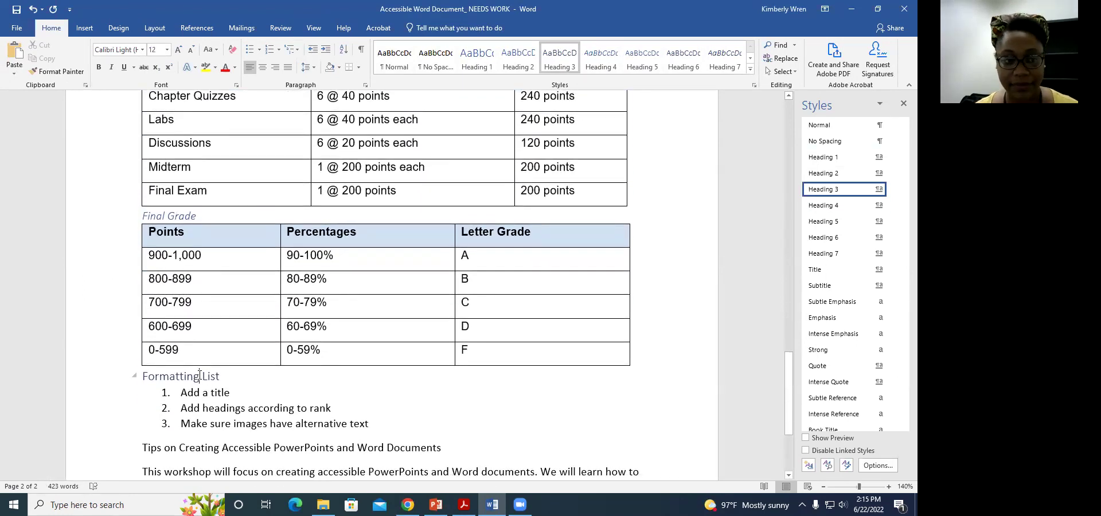
scroll(199, 376, down, 3)
click(235, 337)
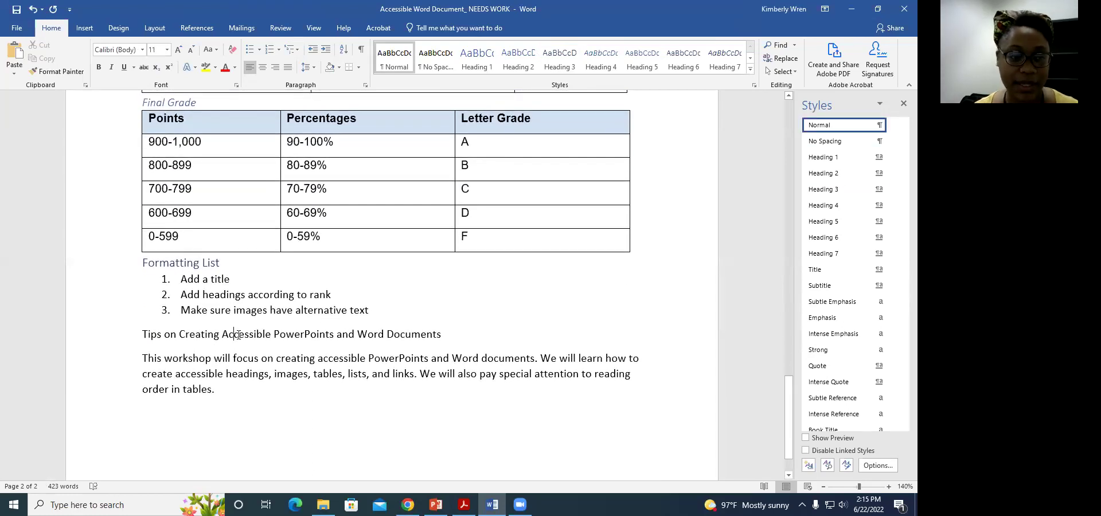
triple_click(235, 337)
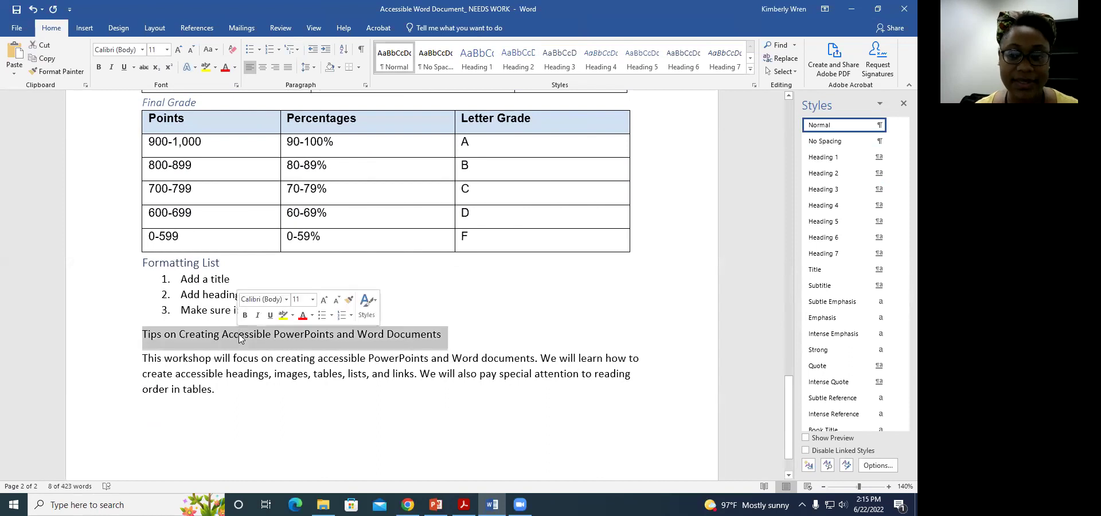
click(821, 175)
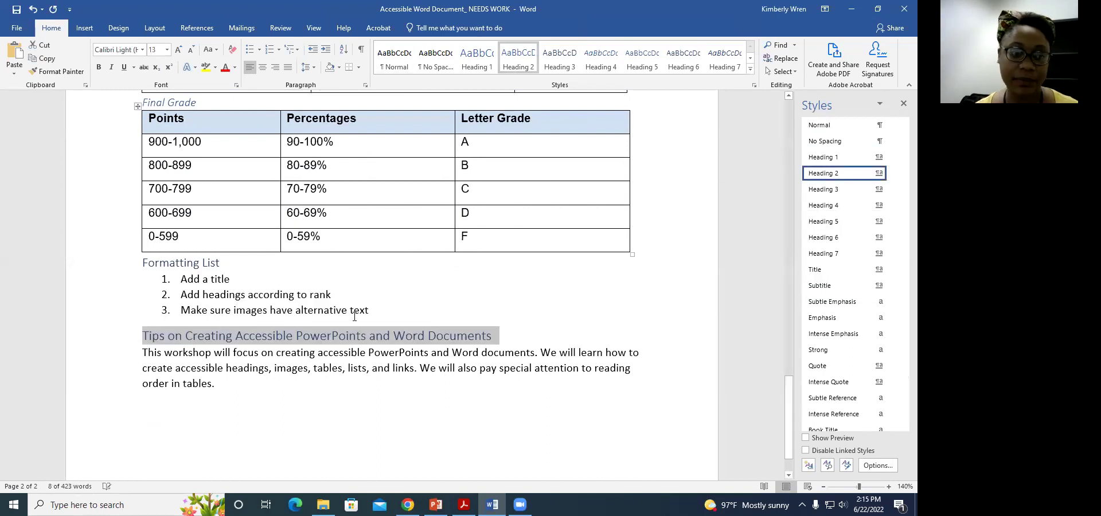
Check the style of "Tips on Creating Accessible PDFs" on the first page and review the headings through the end of the document
scroll(354, 316, up, 10)
scroll(354, 317, up, 10)
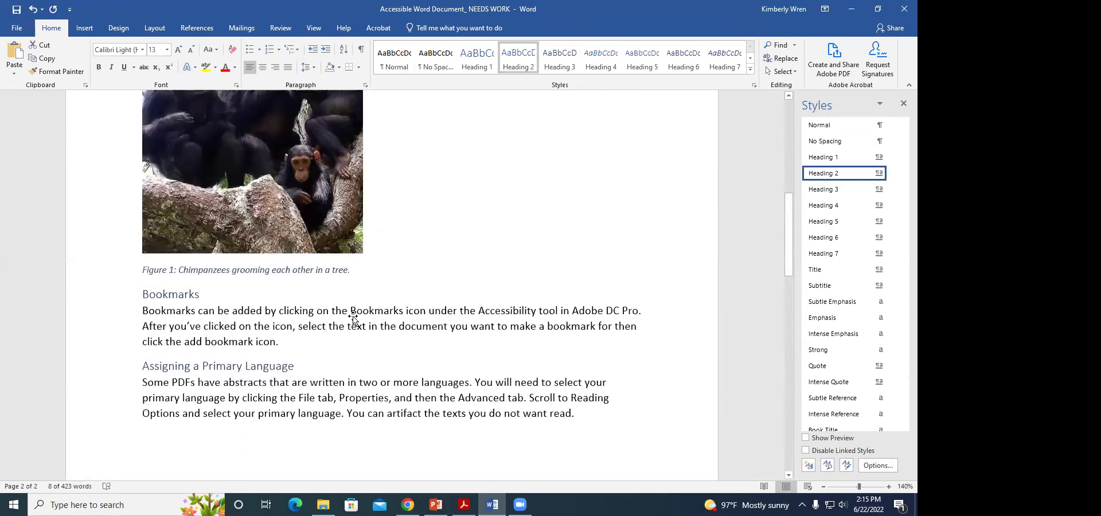
click(269, 282)
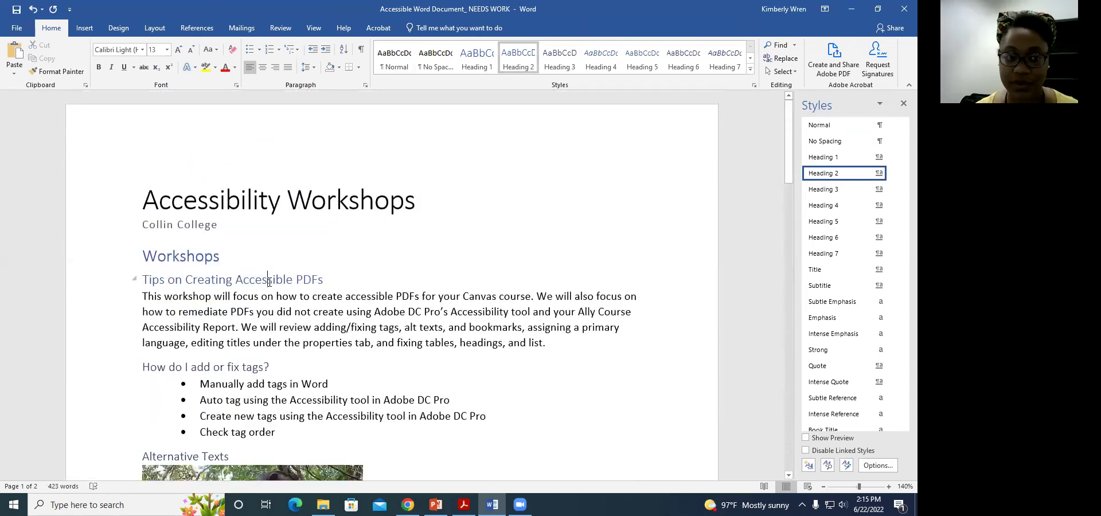
scroll(360, 325, down, 12)
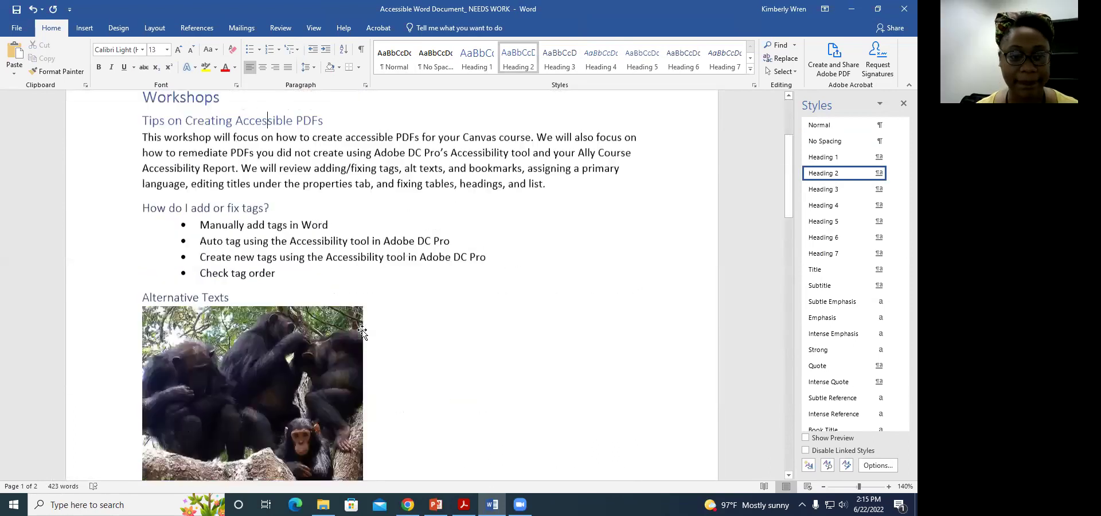
scroll(362, 327, down, 10)
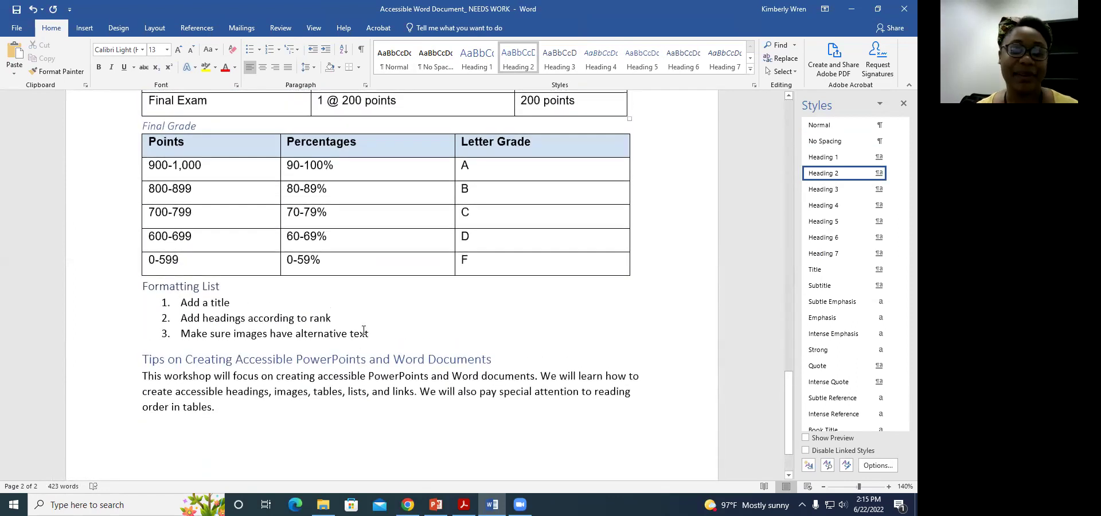
scroll(363, 326, up, 1)
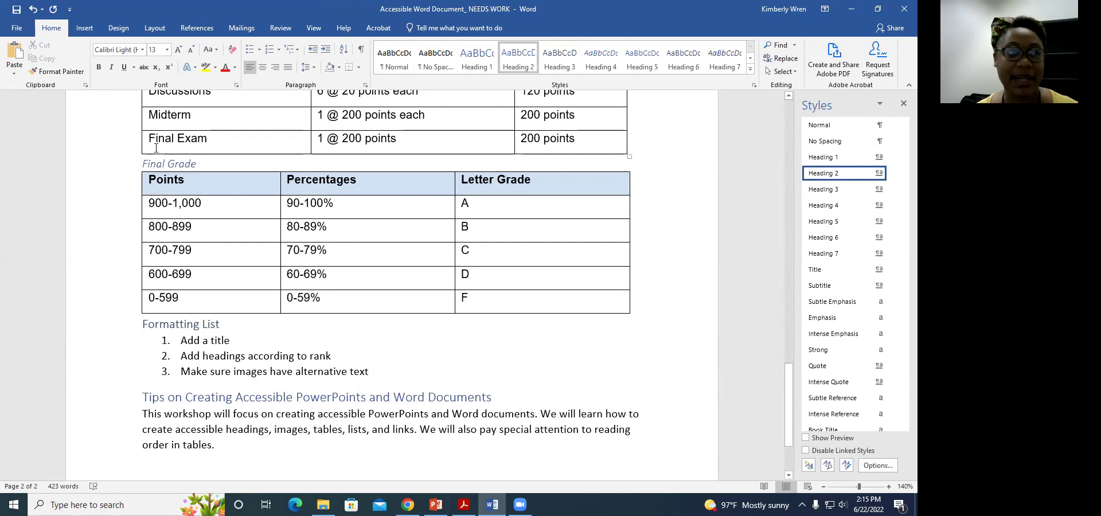
Set the title in the document's properties to "Accessibility Workshops" and return to the document
click(17, 28)
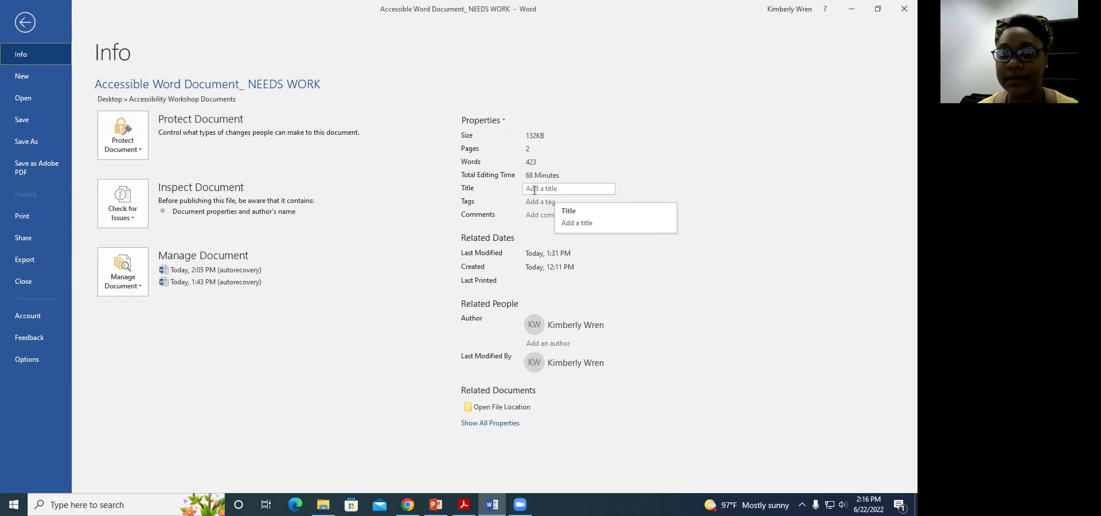
click(535, 189)
text(Accessi)
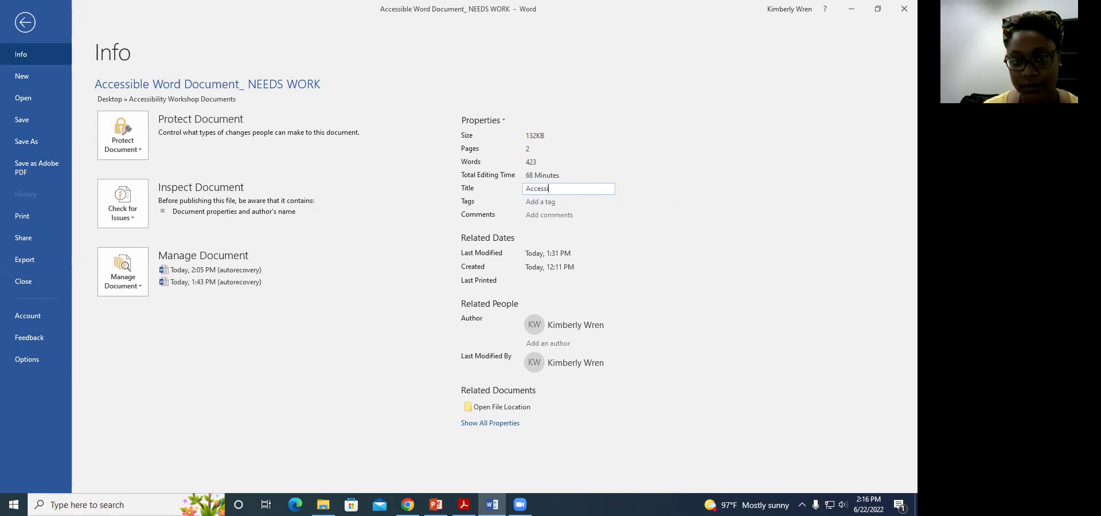
text(bility Workshops)
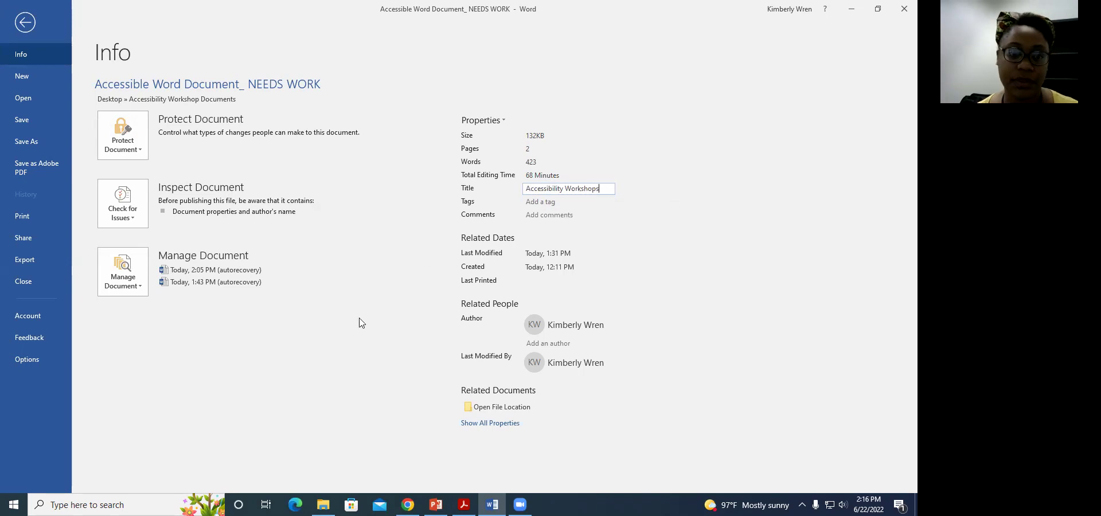
click(347, 358)
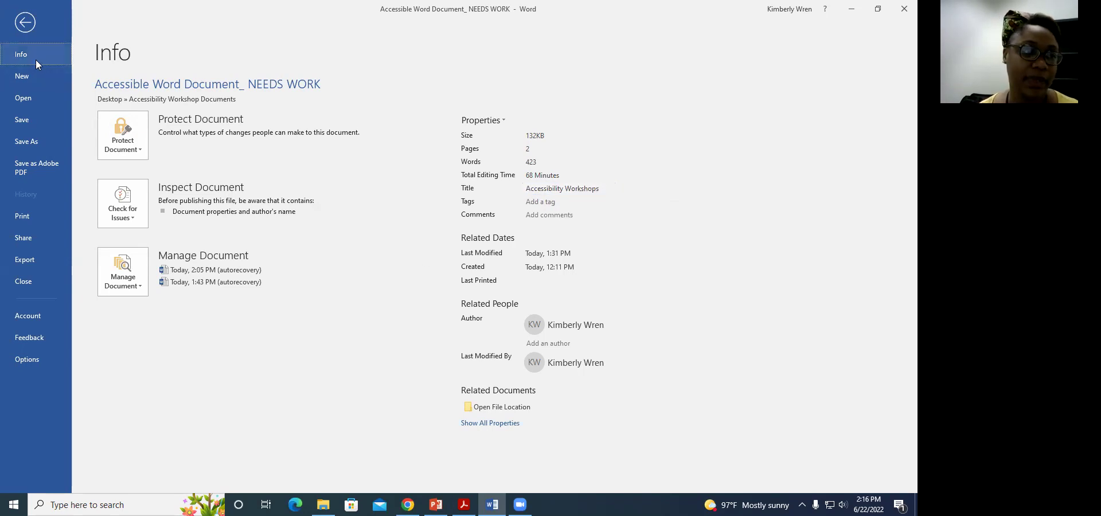
click(26, 22)
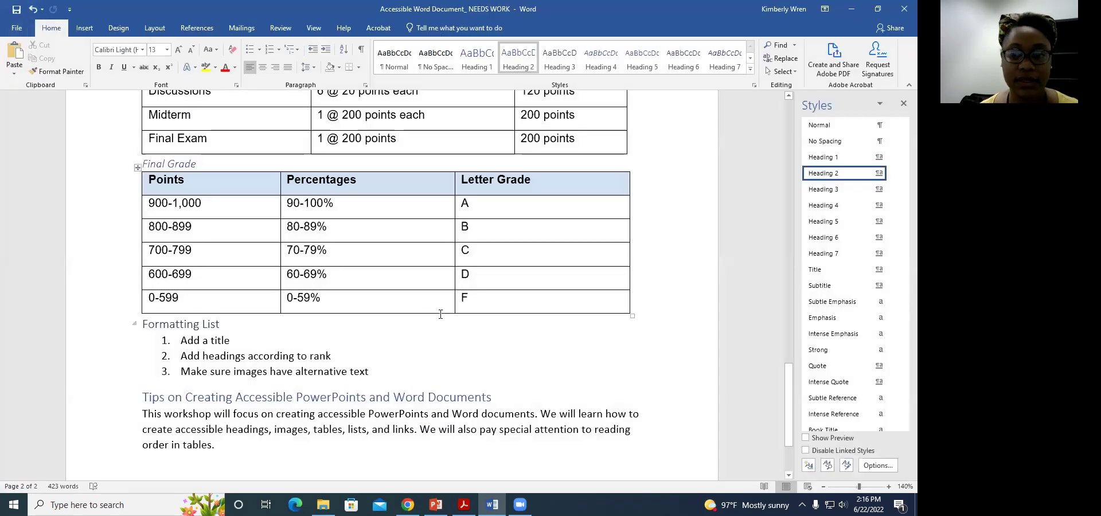
Save the document and create an Adobe PDF from it named "Accessible Word Document_ NEEDS WORK 2" in the Accessibility Workshop Documents folder
scroll(441, 311, up, 15)
scroll(442, 312, up, 8)
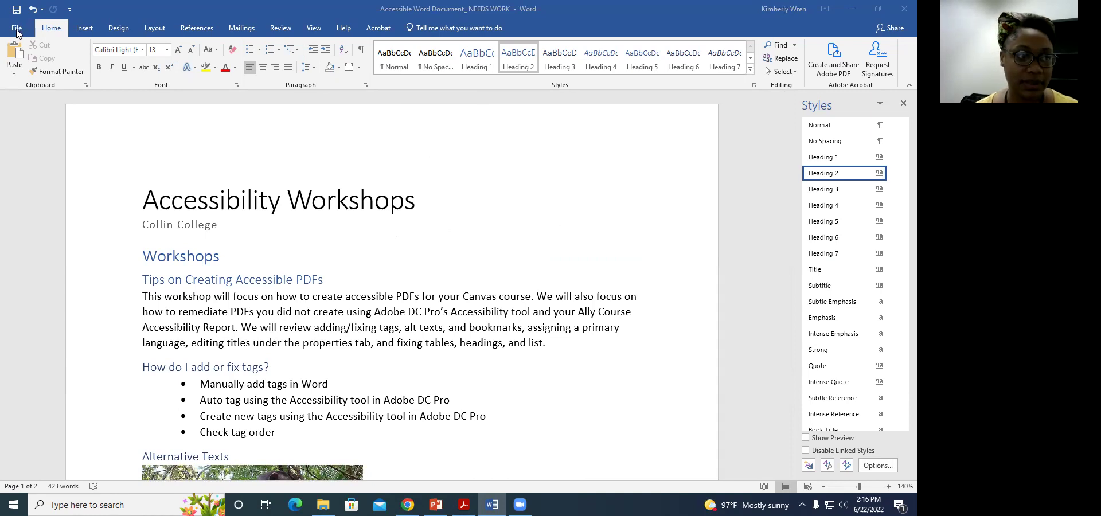
click(444, 247)
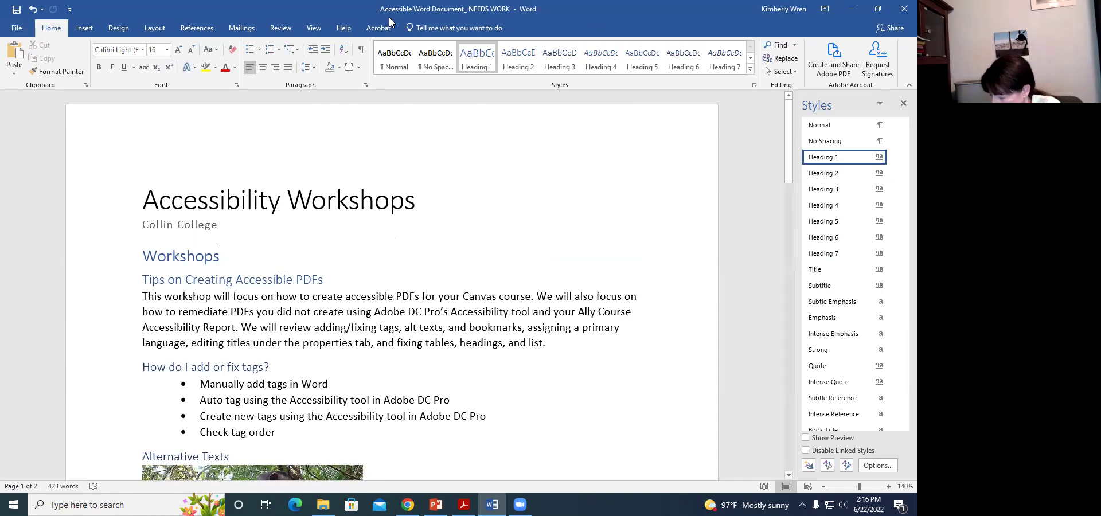
click(835, 64)
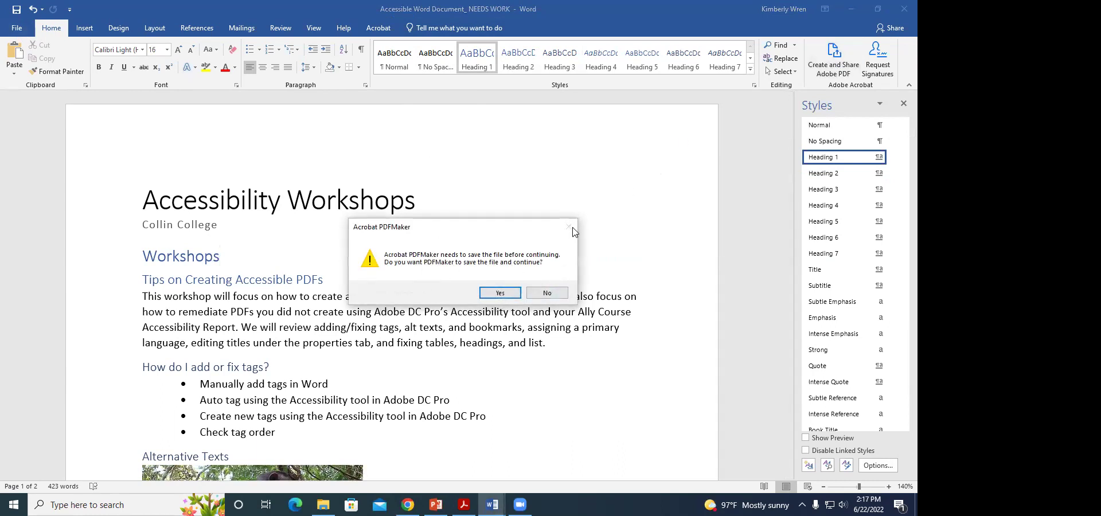
click(499, 292)
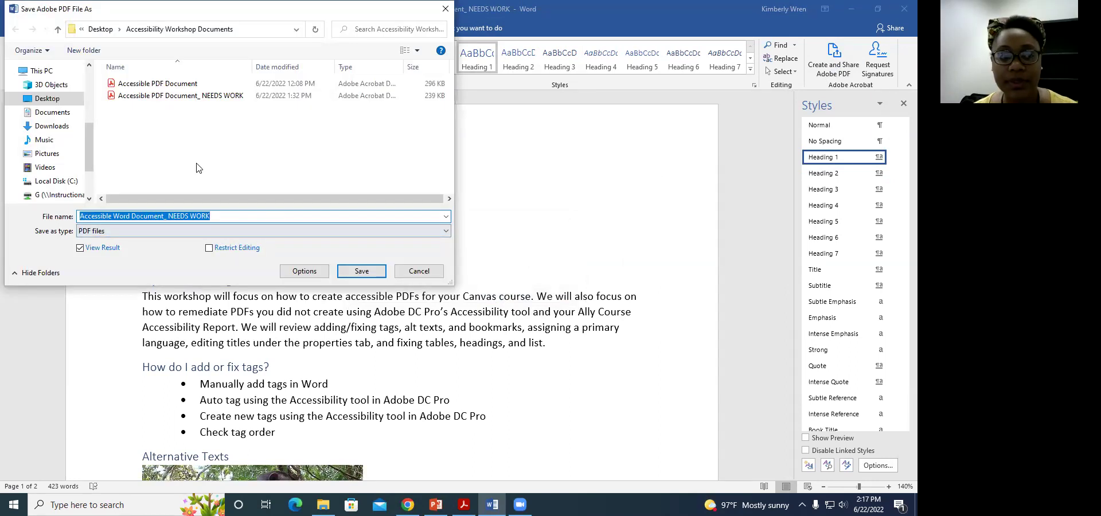
click(576, 251)
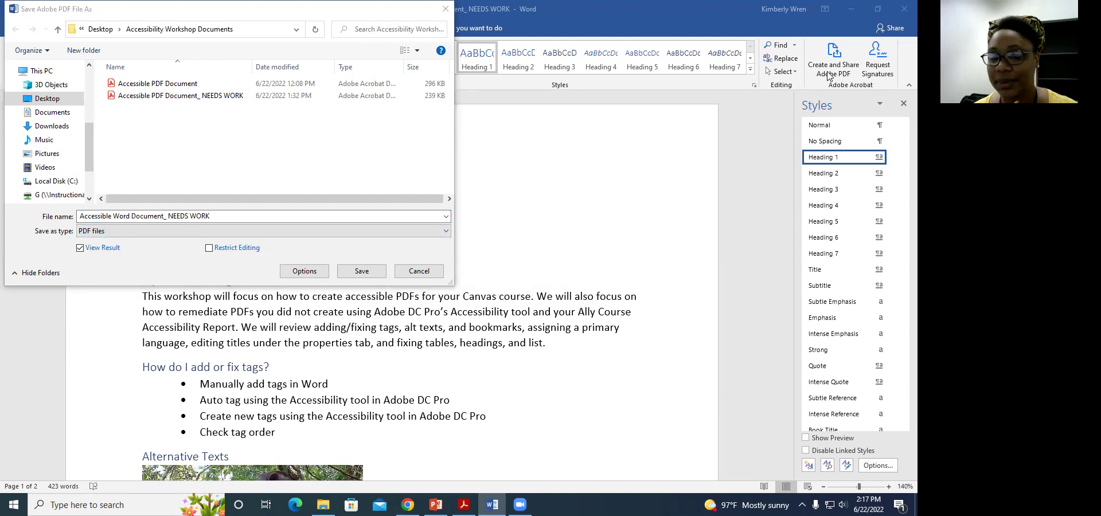
click(216, 215)
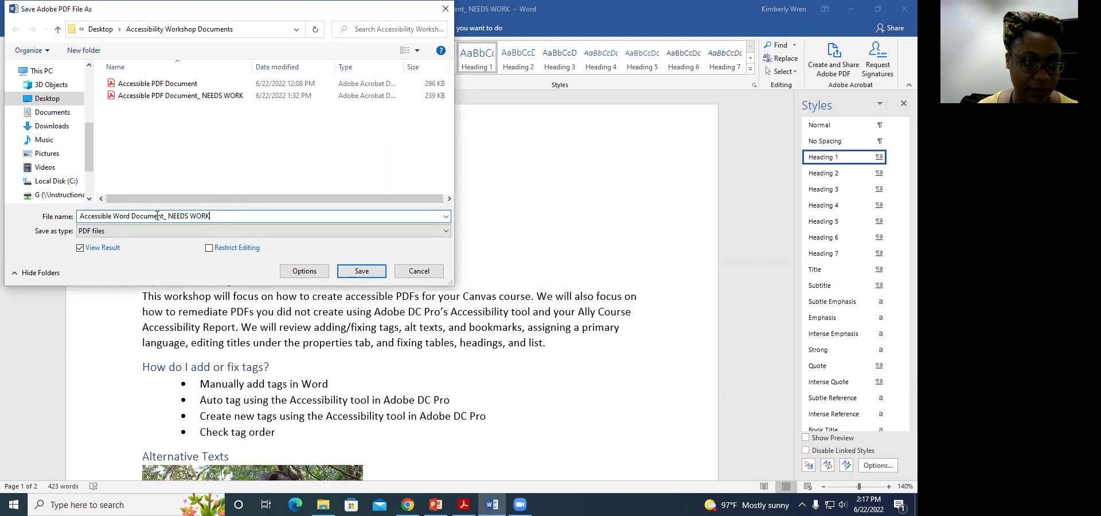
text(2)
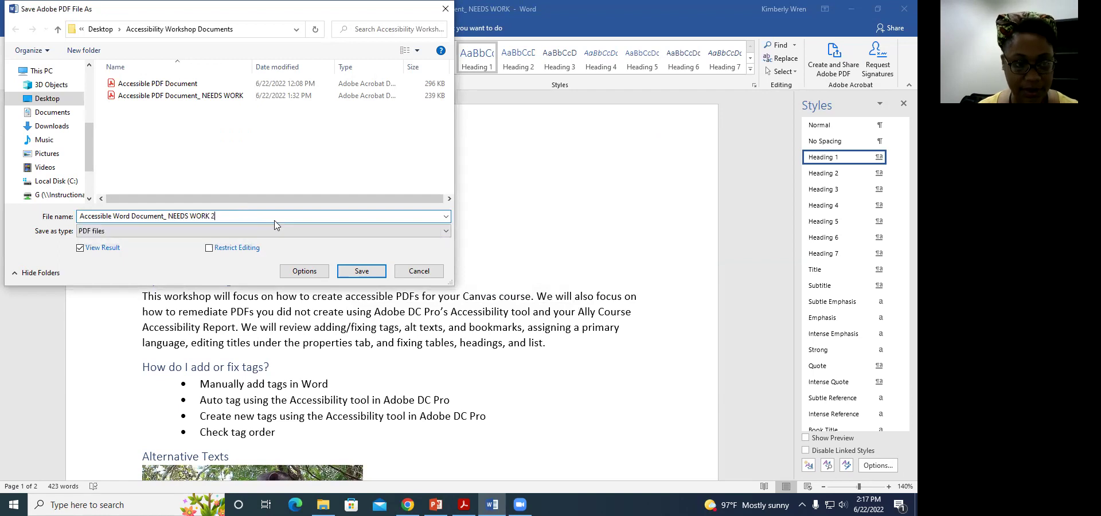
click(362, 272)
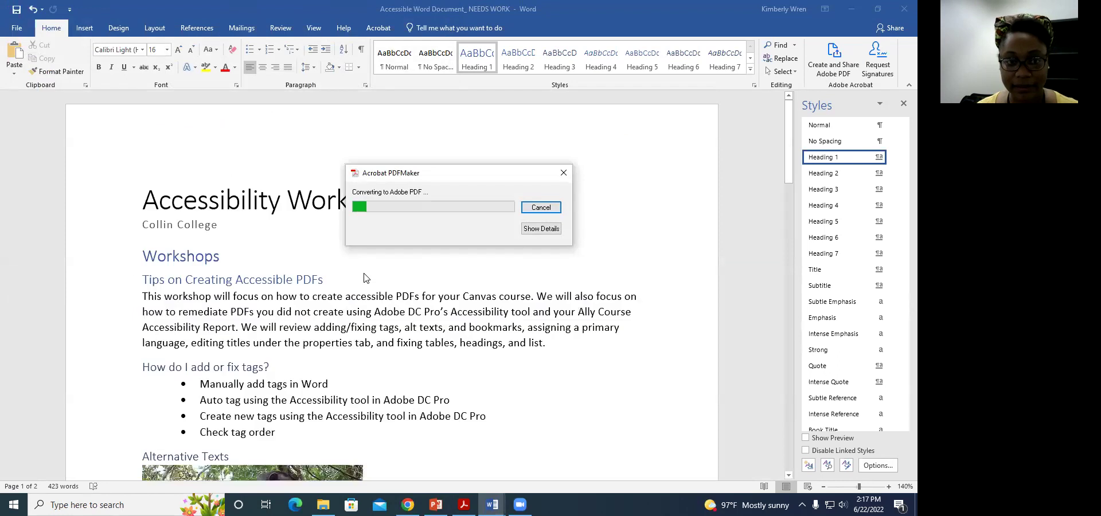
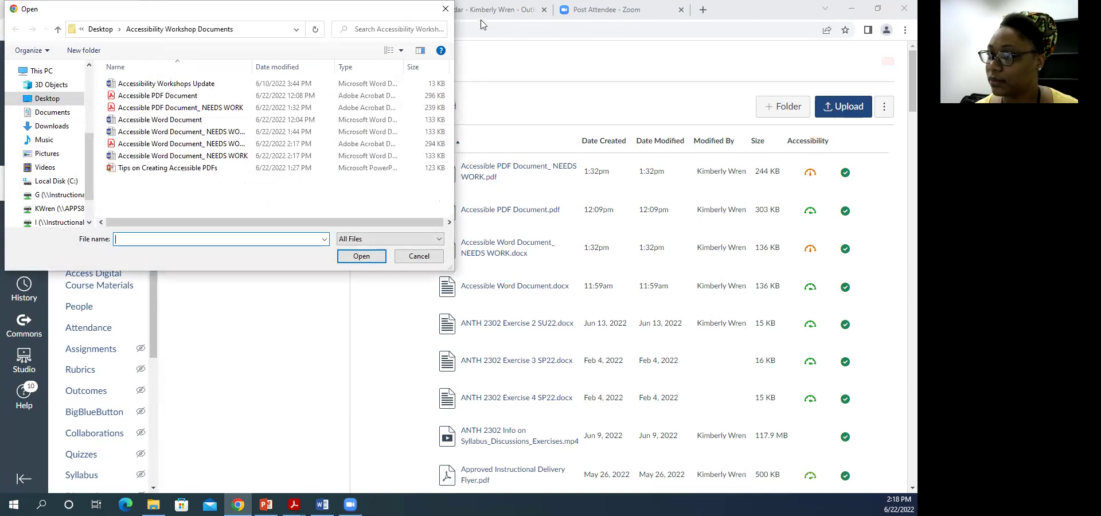
Cancel the file selection and reload the Files page of the ANTH-2302.001 course
click(445, 9)
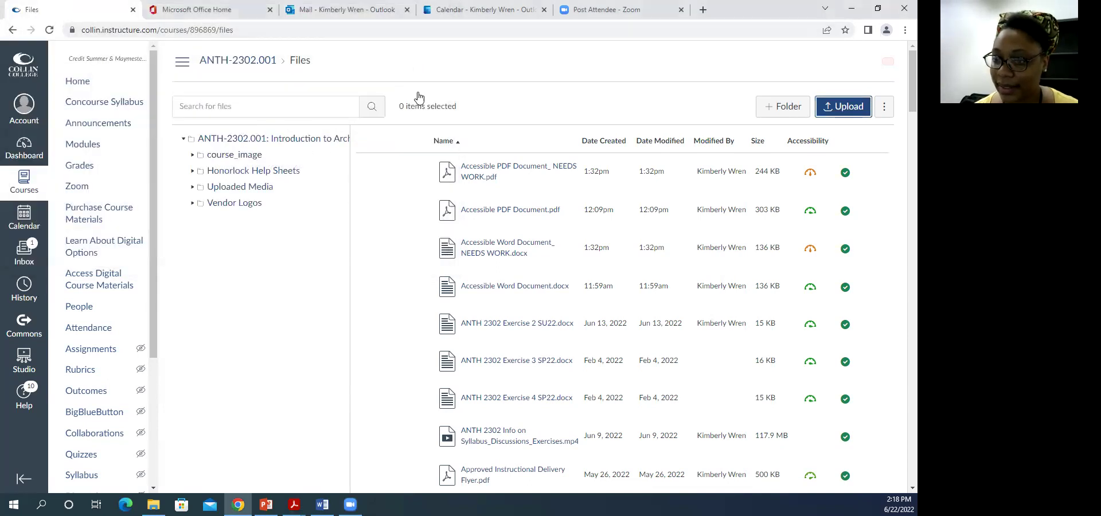
scroll(74, 354, down, 3)
scroll(122, 216, up, 3)
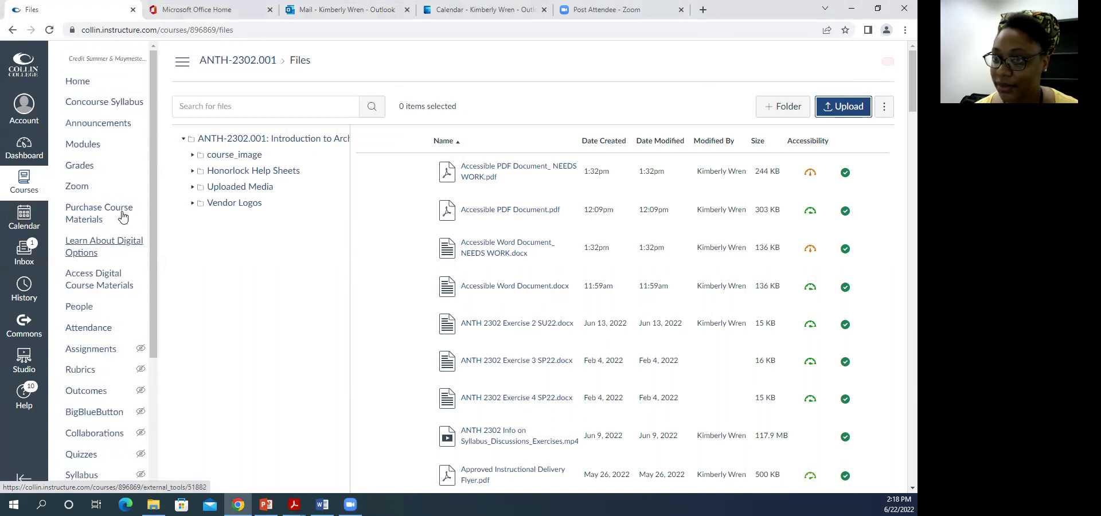
scroll(74, 350, down, 3)
click(74, 367)
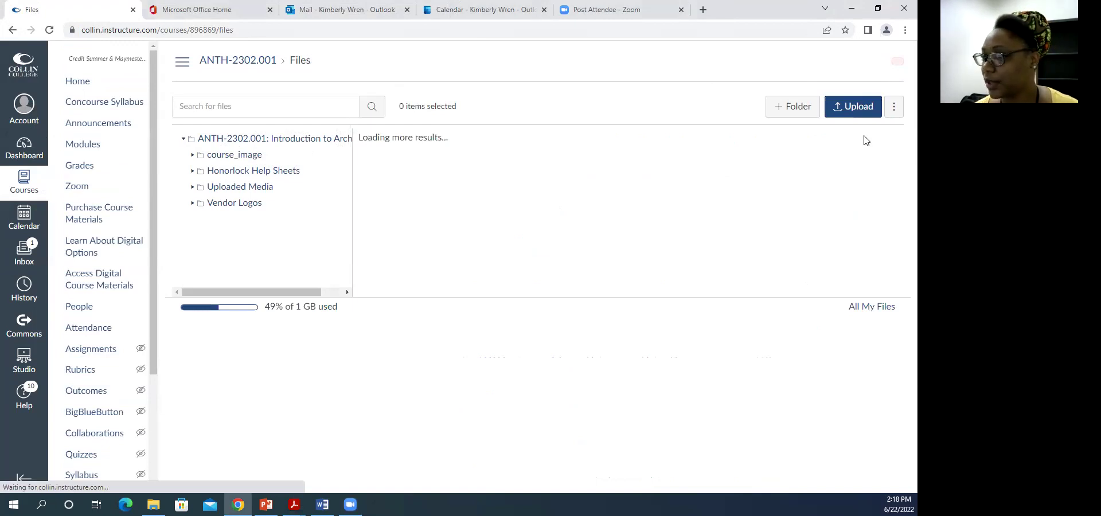
Upload "Accessible Word Document_ NEEDS WORK 2.pdf" to the course files and review its accessibility score
click(852, 108)
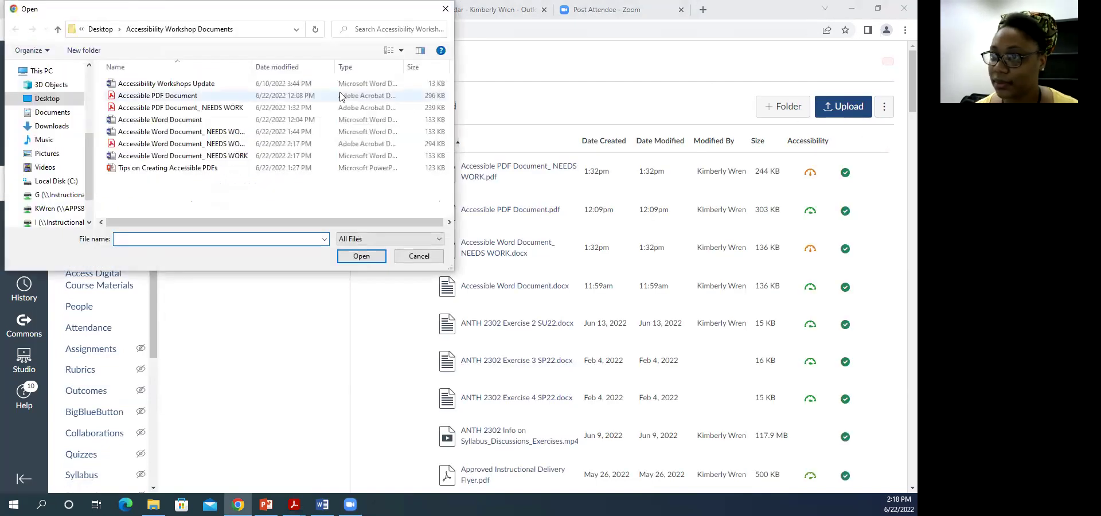
click(234, 144)
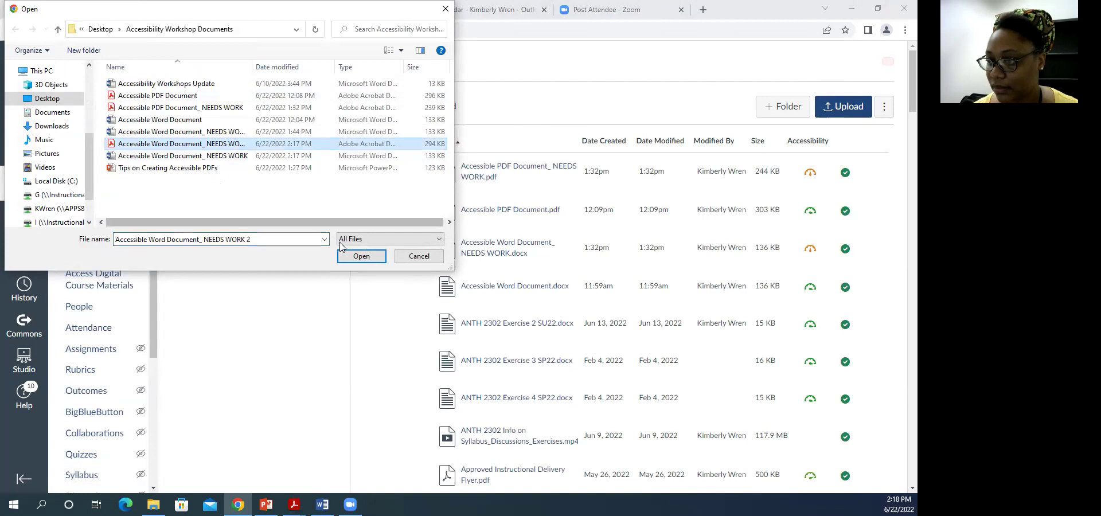
click(356, 256)
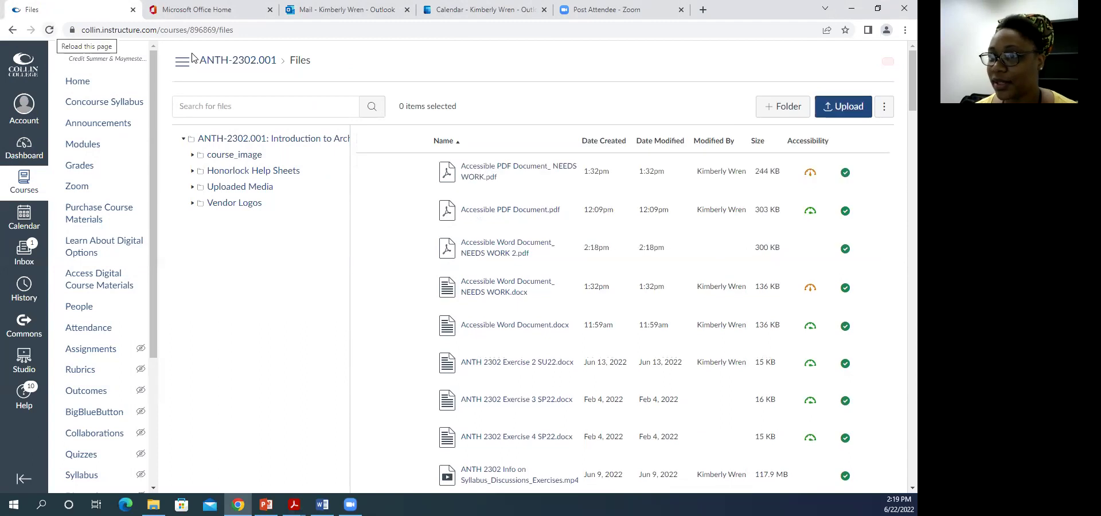
click(50, 32)
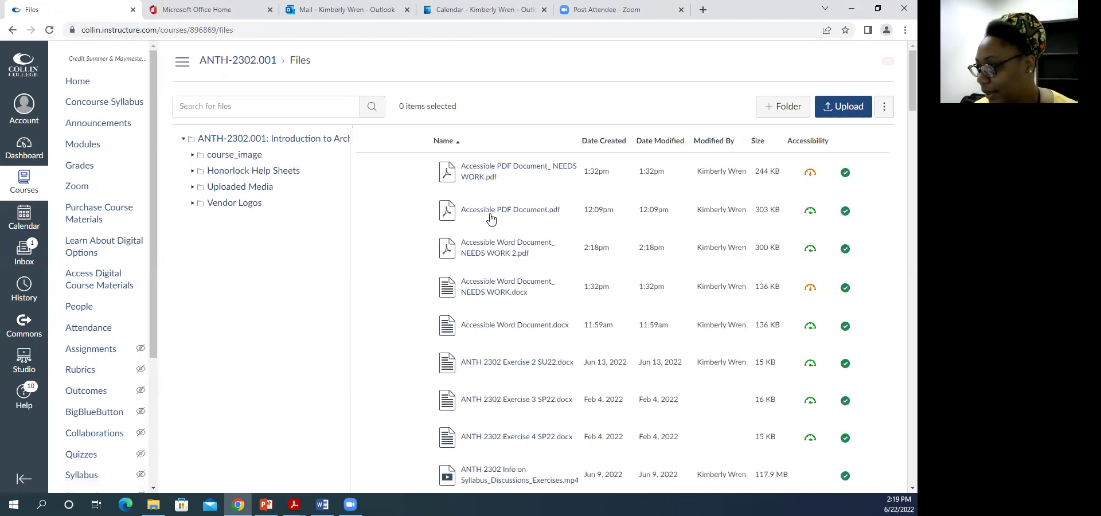
click(808, 249)
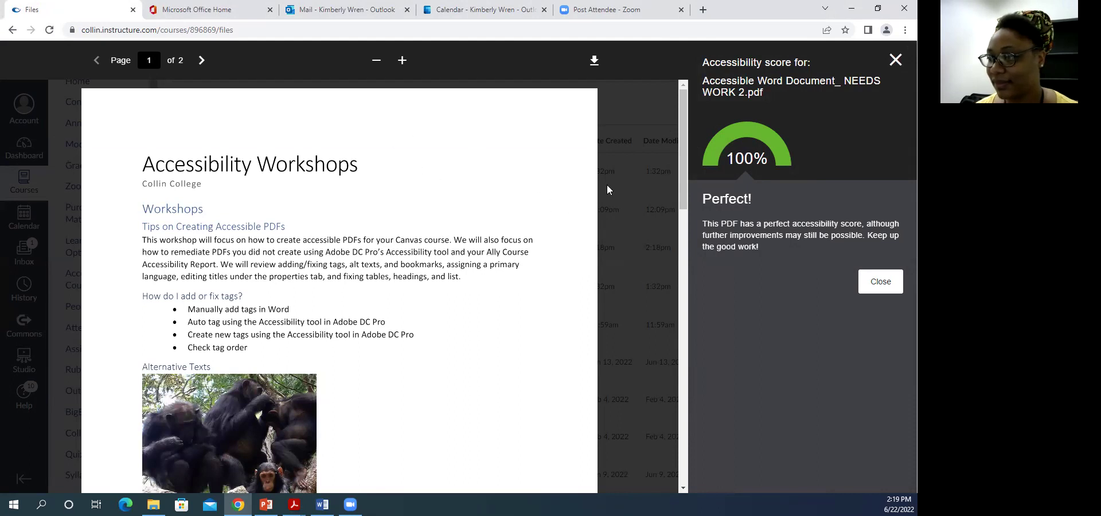
click(893, 65)
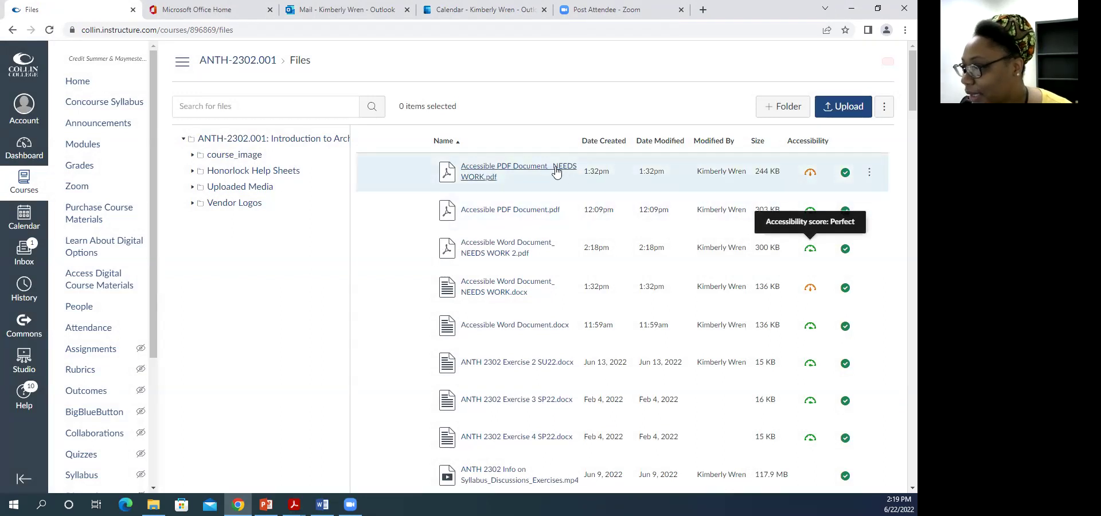
List all accessibility issues of "Accessible PDF Document_ NEEDS WORK.pdf" and examine its image and tables against them
click(810, 174)
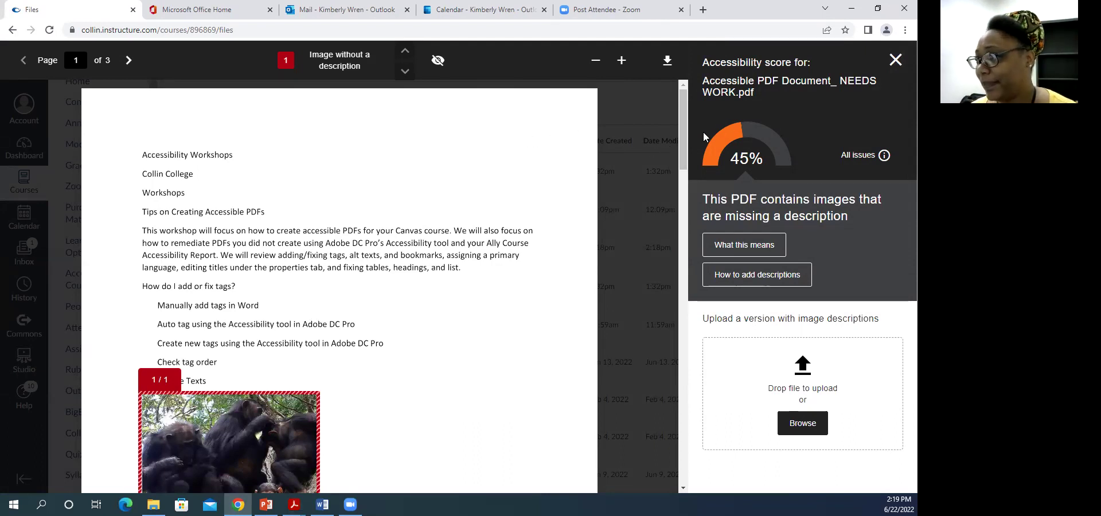
click(877, 162)
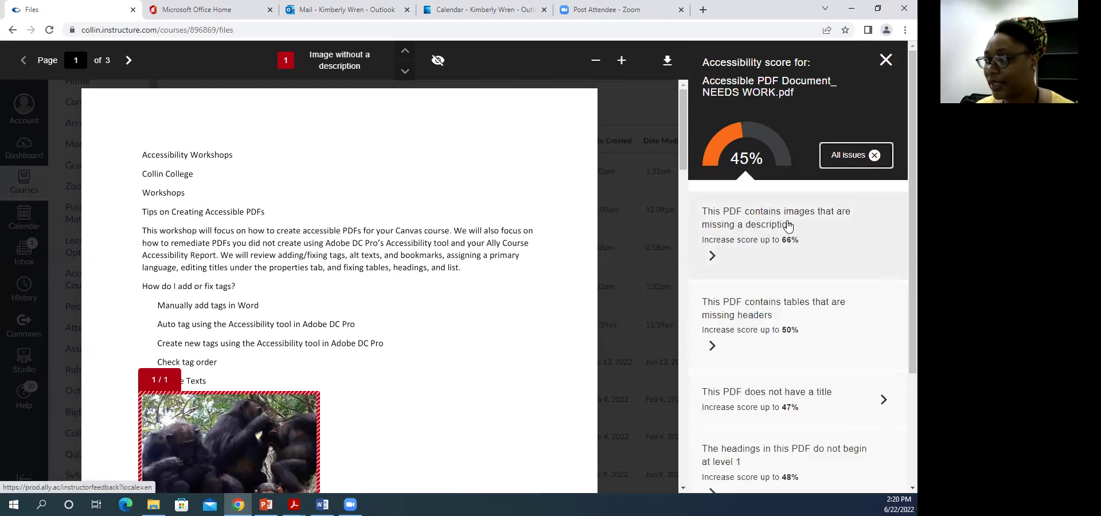
scroll(407, 284, down, 3)
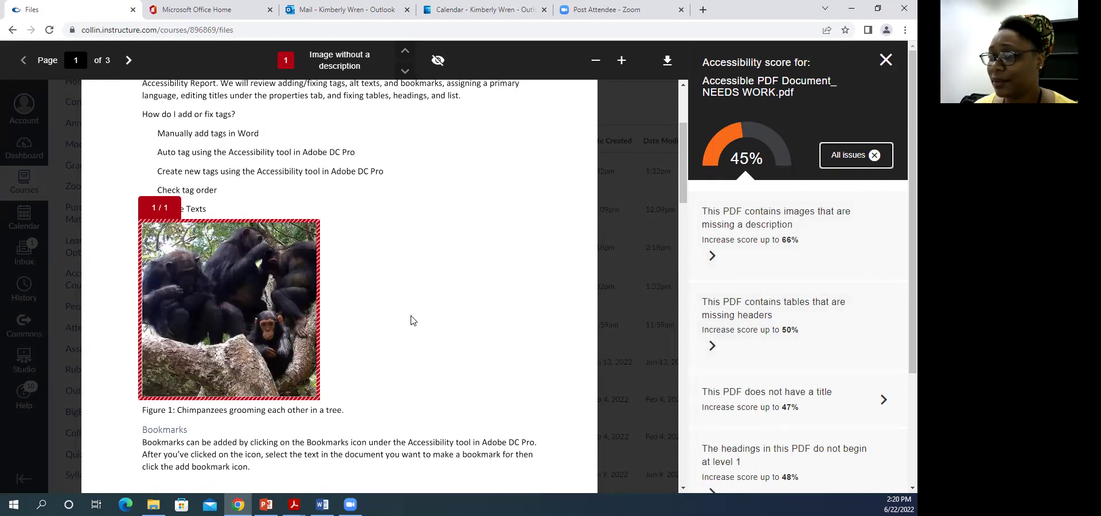
scroll(410, 320, down, 10)
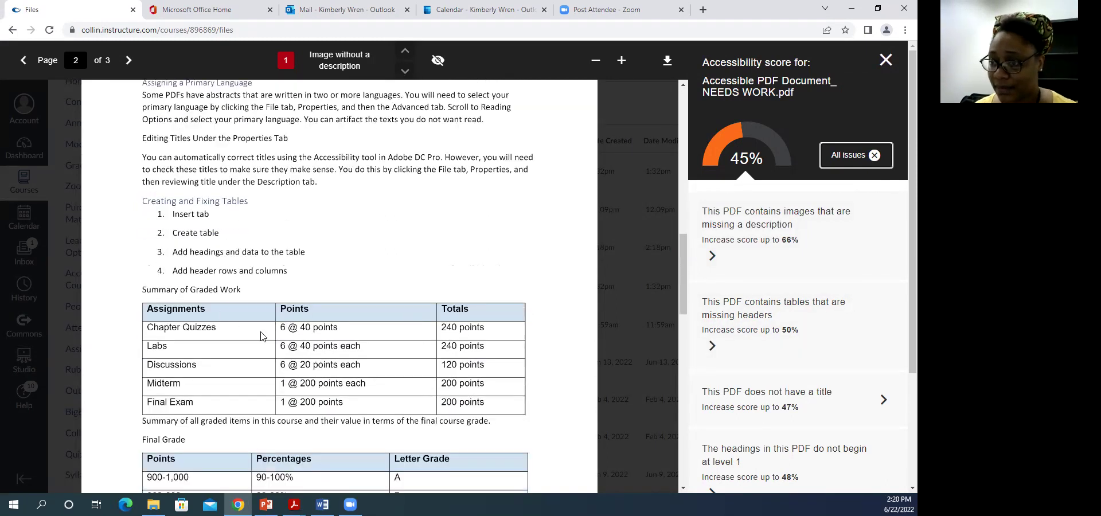
scroll(745, 350, down, 1)
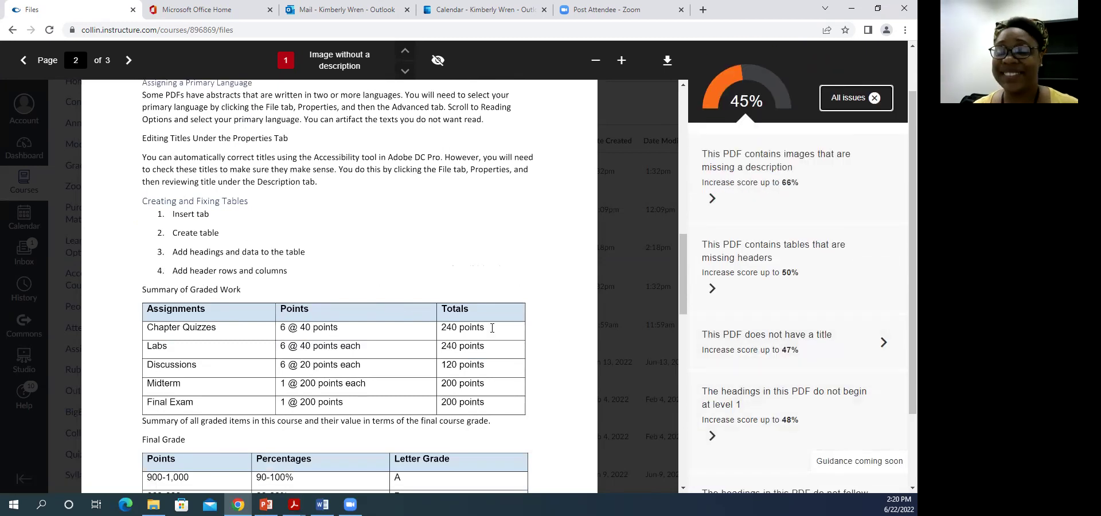
scroll(492, 327, up, 6)
scroll(483, 329, up, 3)
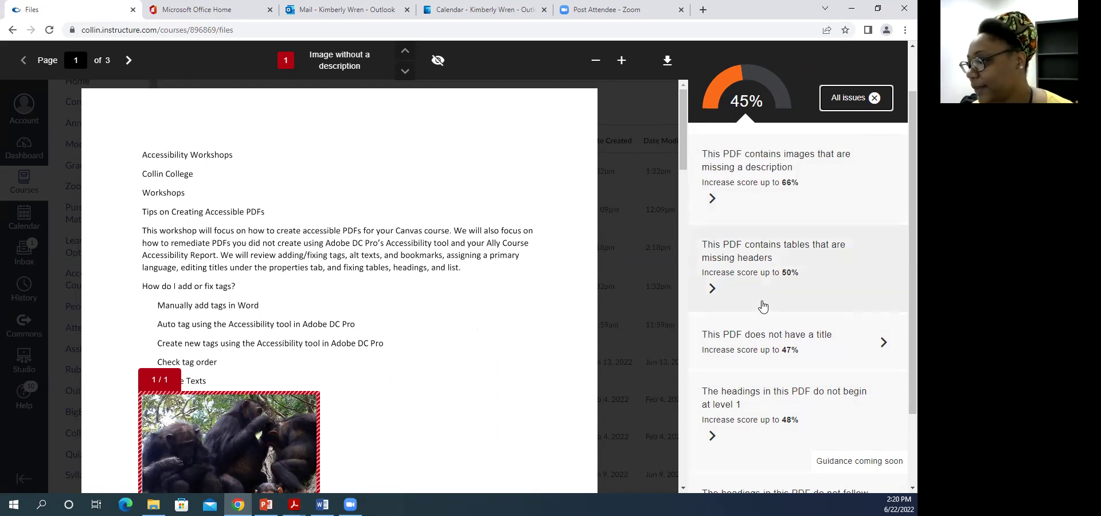
Examine the PDF's title and heading issues, compare them with its headings on the first two pages, and close the report
scroll(762, 340, down, 1)
scroll(762, 339, down, 1)
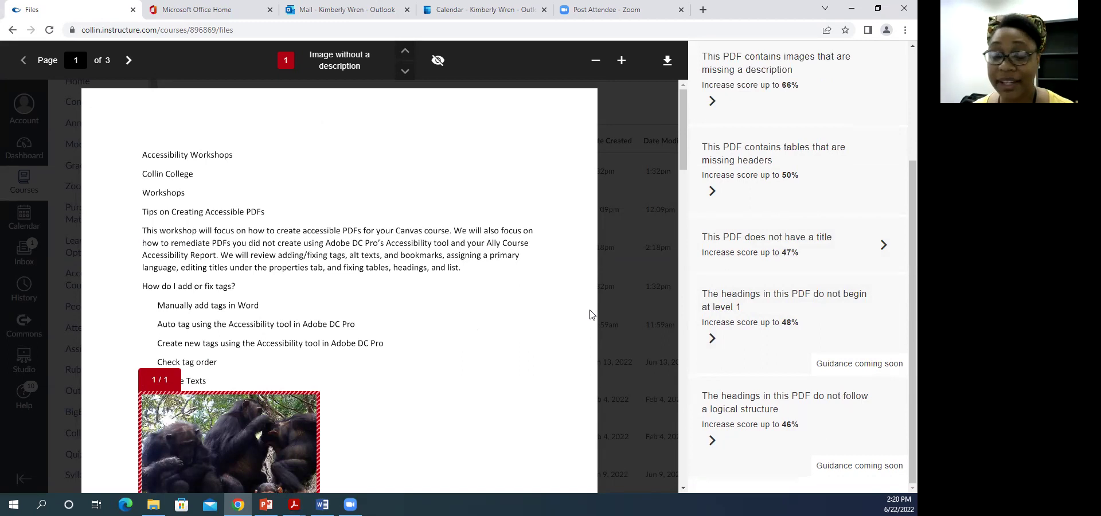
scroll(589, 314, down, 5)
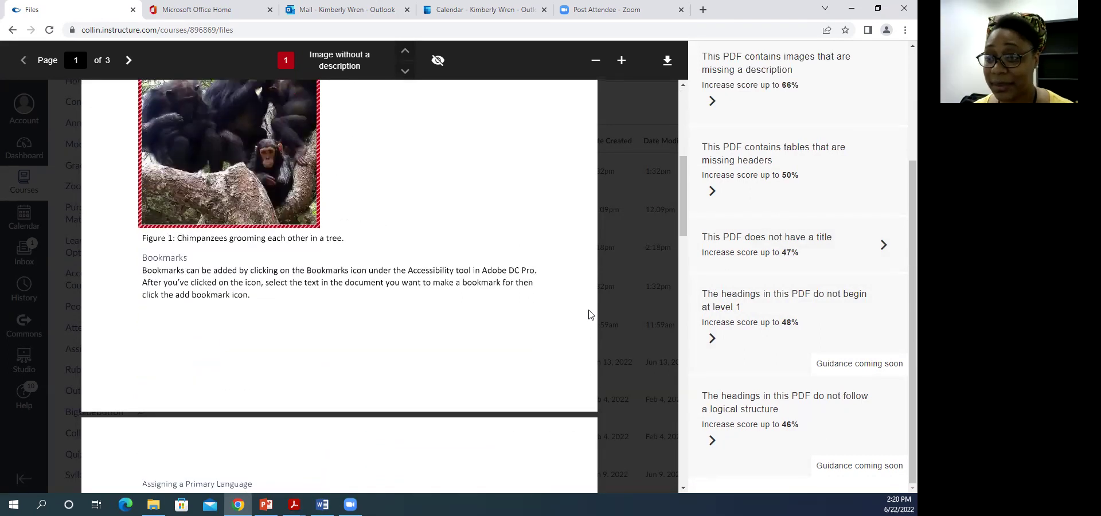
scroll(590, 314, down, 1)
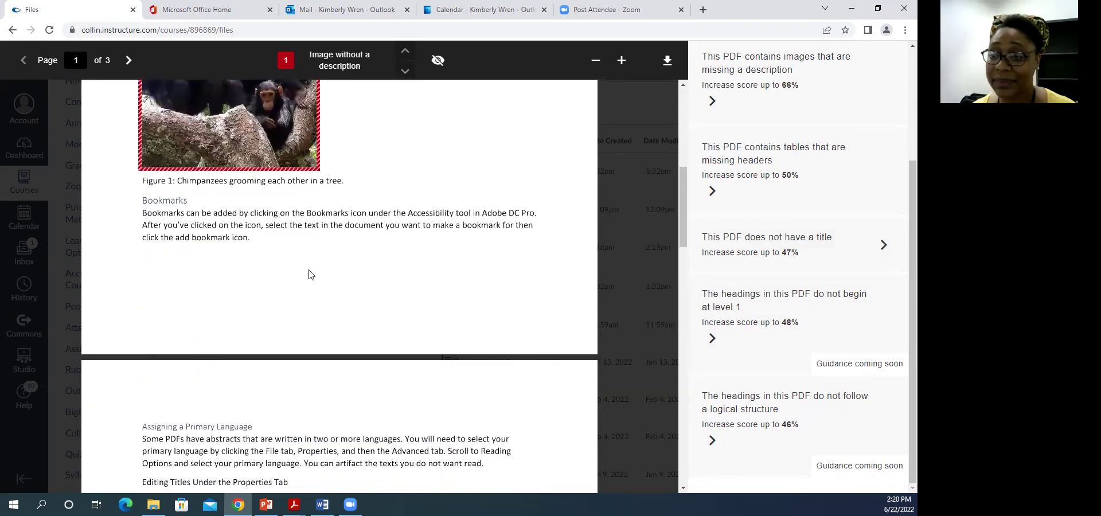
scroll(308, 275, down, 3)
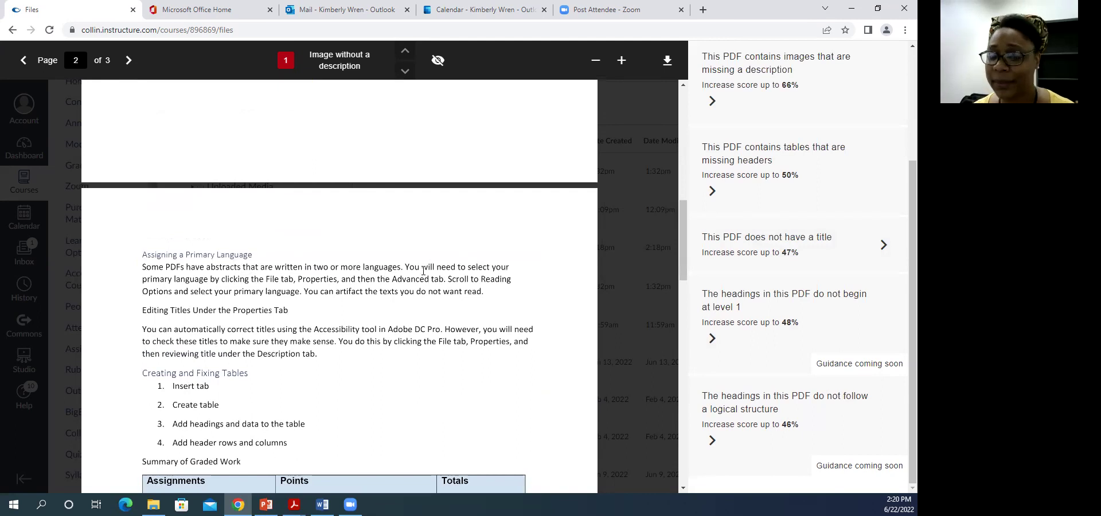
scroll(423, 270, up, 3)
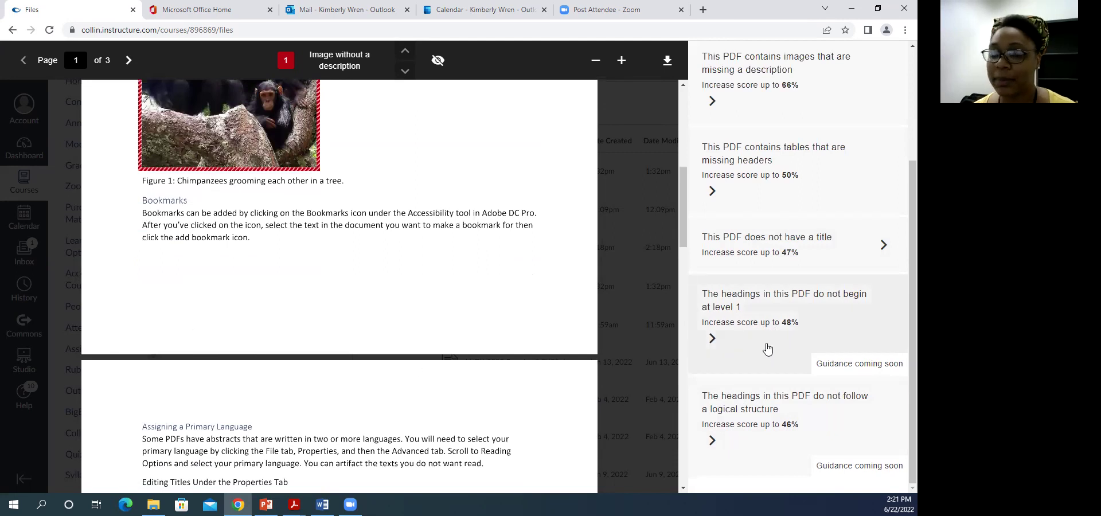
scroll(767, 349, up, 1)
scroll(767, 349, up, 3)
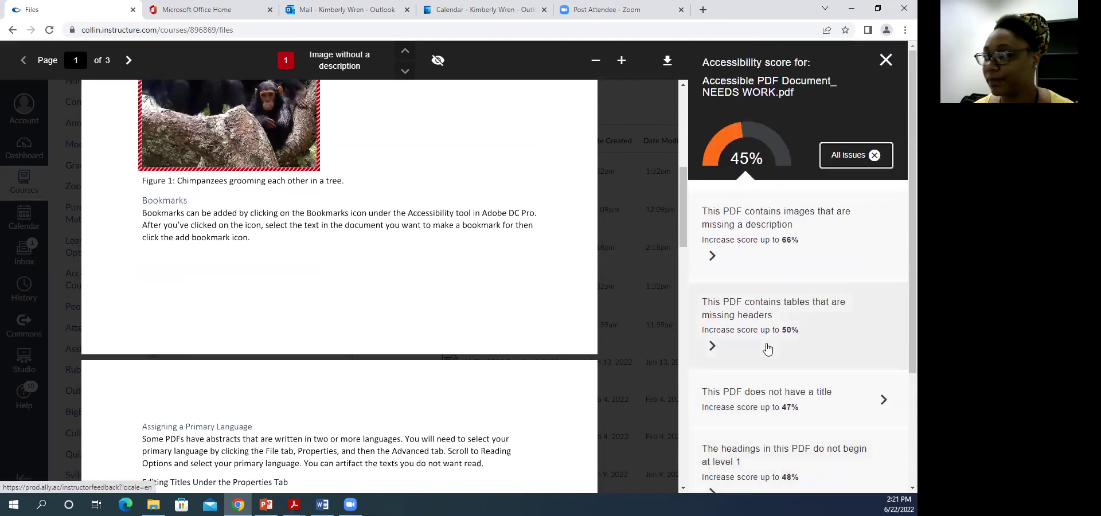
click(884, 63)
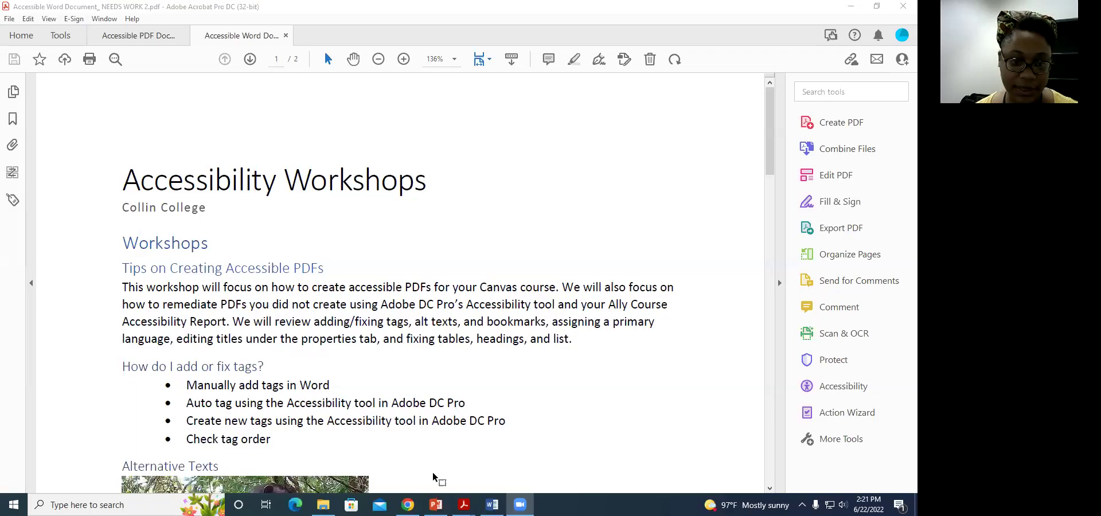
Switch to Adobe Acrobat and bring up the "Accessible PDF Document_ NEEDS WORK" file
mouse_move(464, 505)
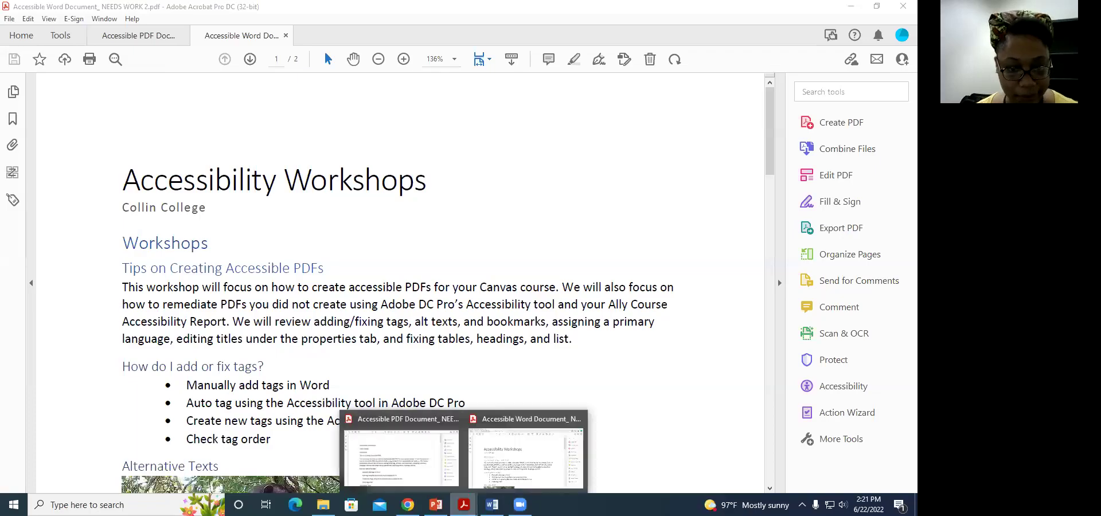
click(419, 462)
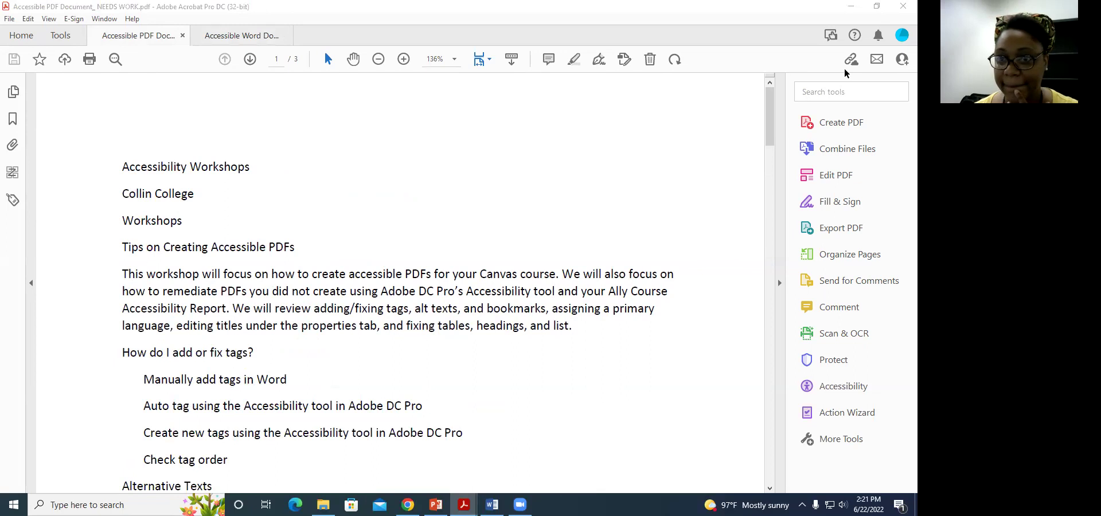
scroll(392, 259, down, 2)
scroll(392, 258, up, 2)
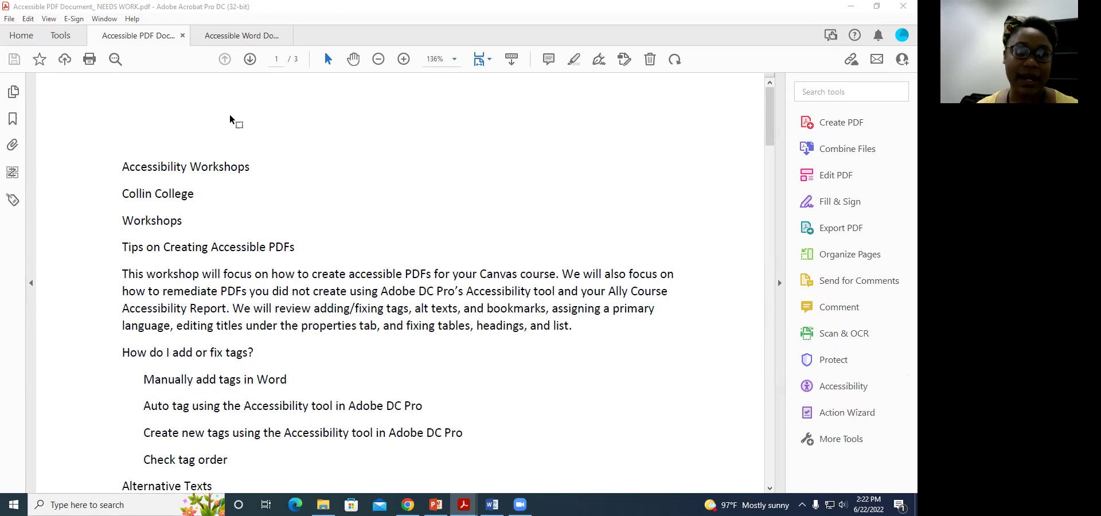
Find the Accessibility tool in Acrobat's full tool collection and look over the document's view options
click(60, 36)
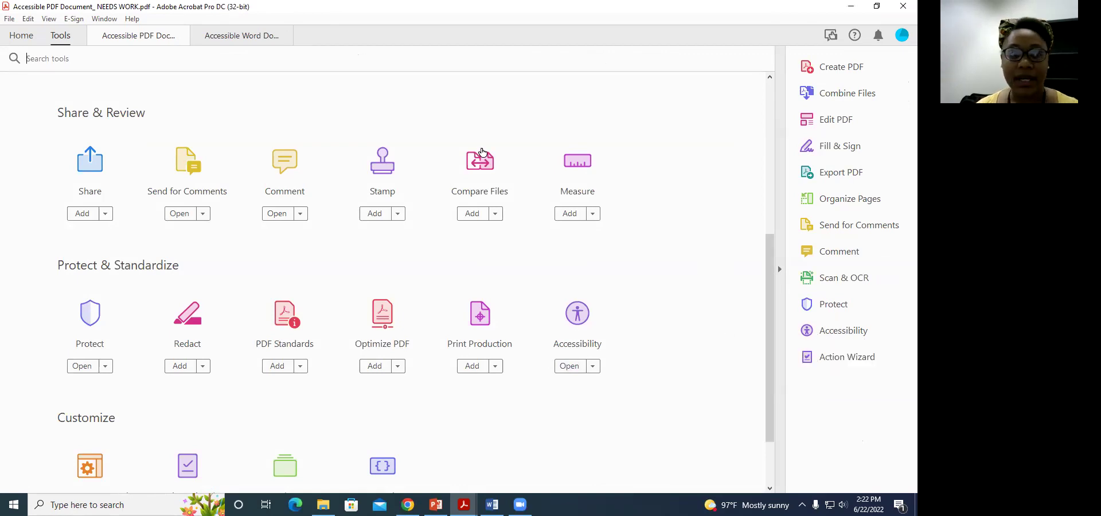
click(155, 36)
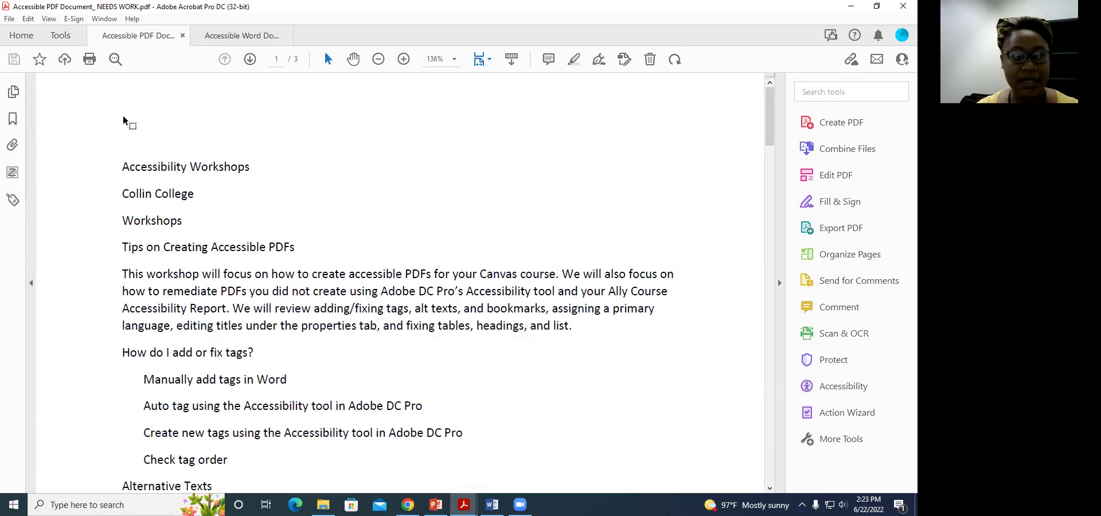
click(46, 21)
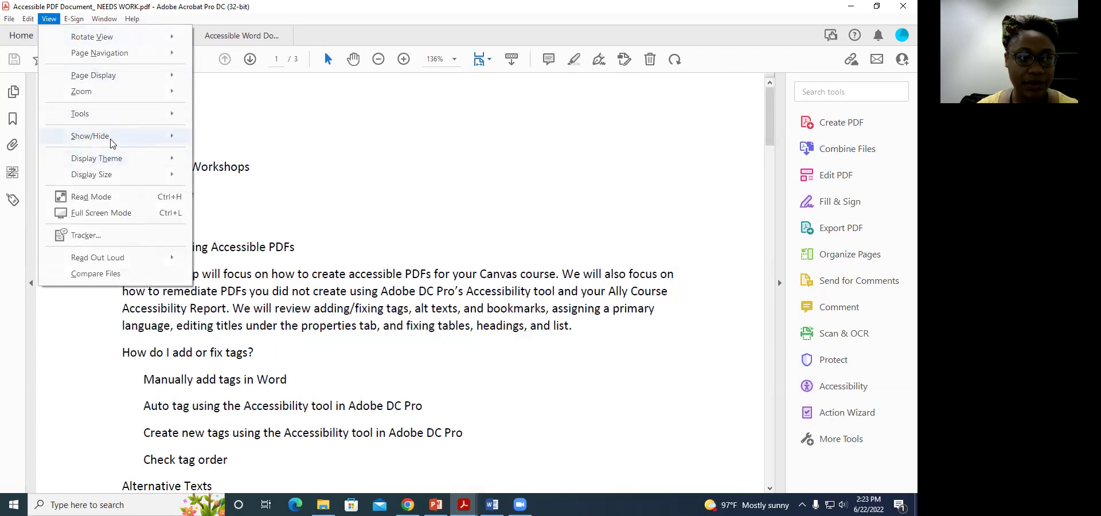
mouse_move(110, 144)
mouse_move(232, 142)
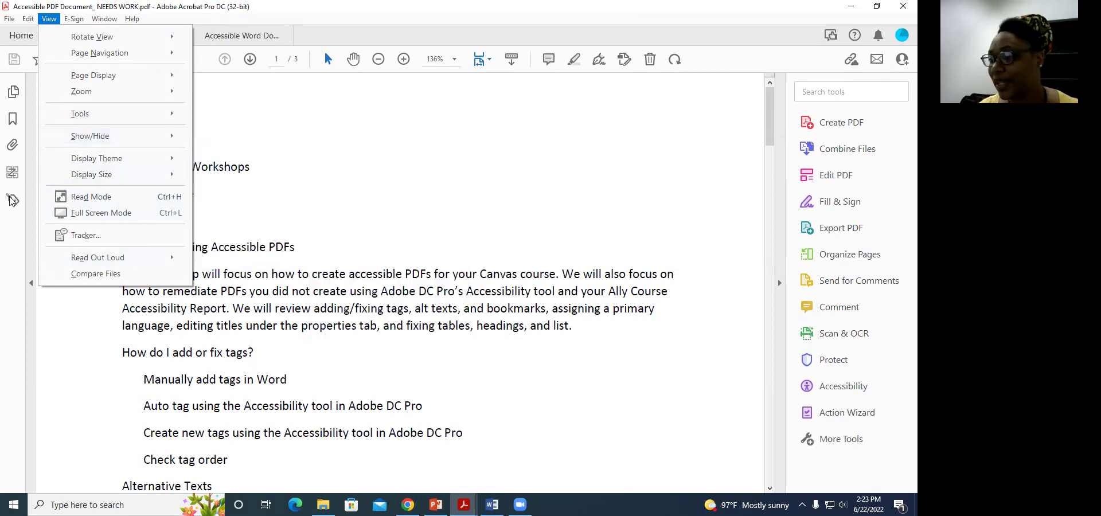
click(344, 185)
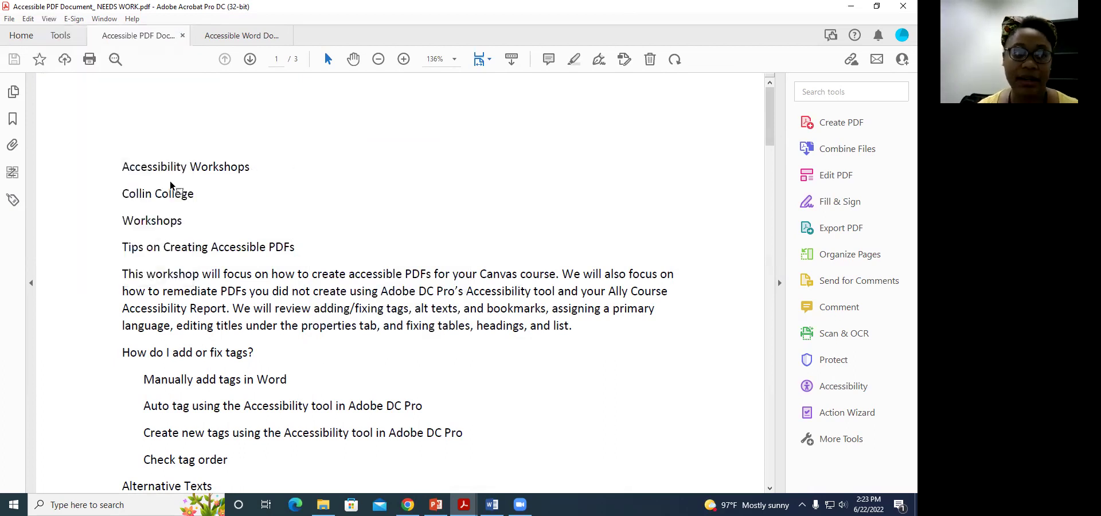
Run a full accessibility check on all pages of the PDF and expand the issues in the Document category
click(850, 387)
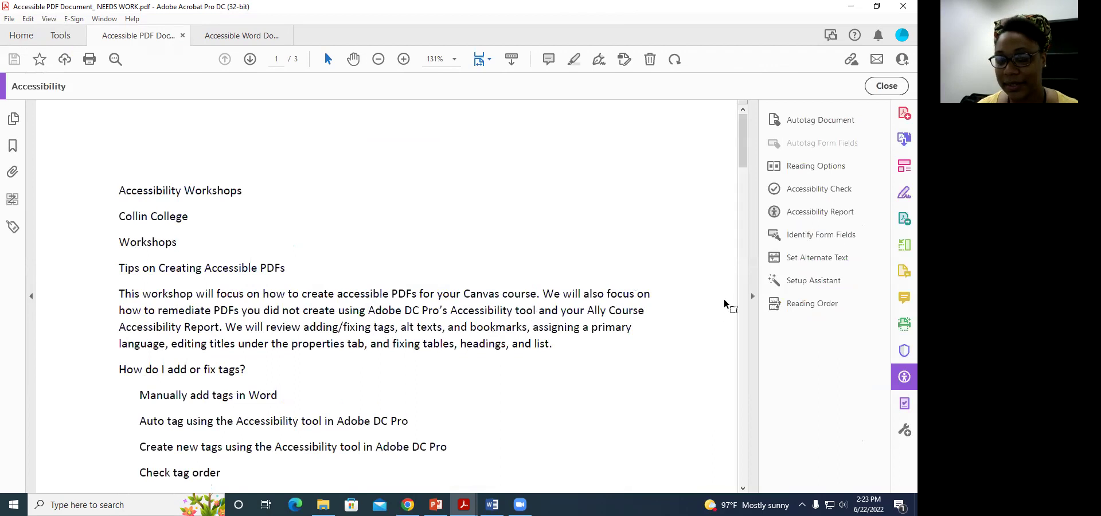
click(808, 190)
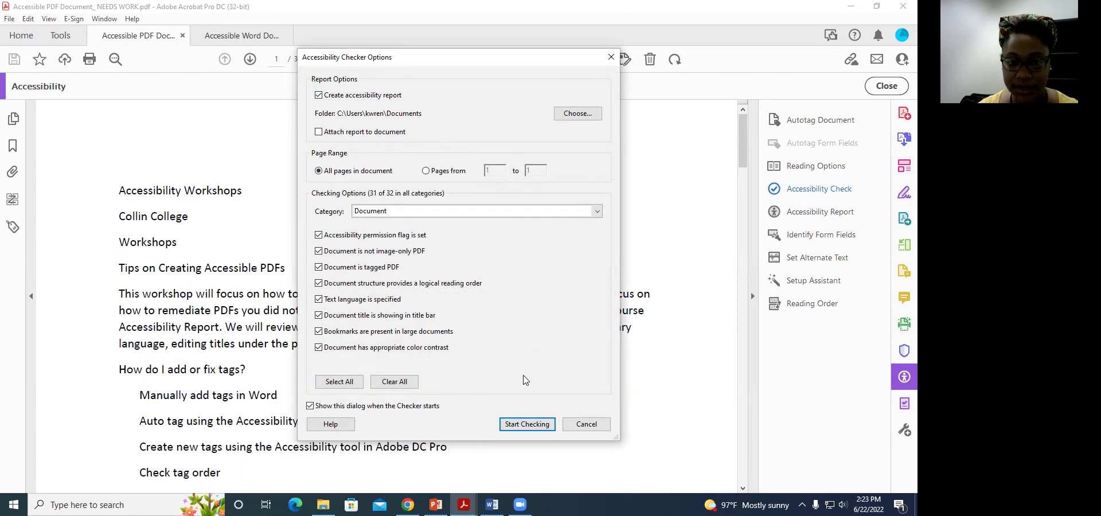
click(530, 427)
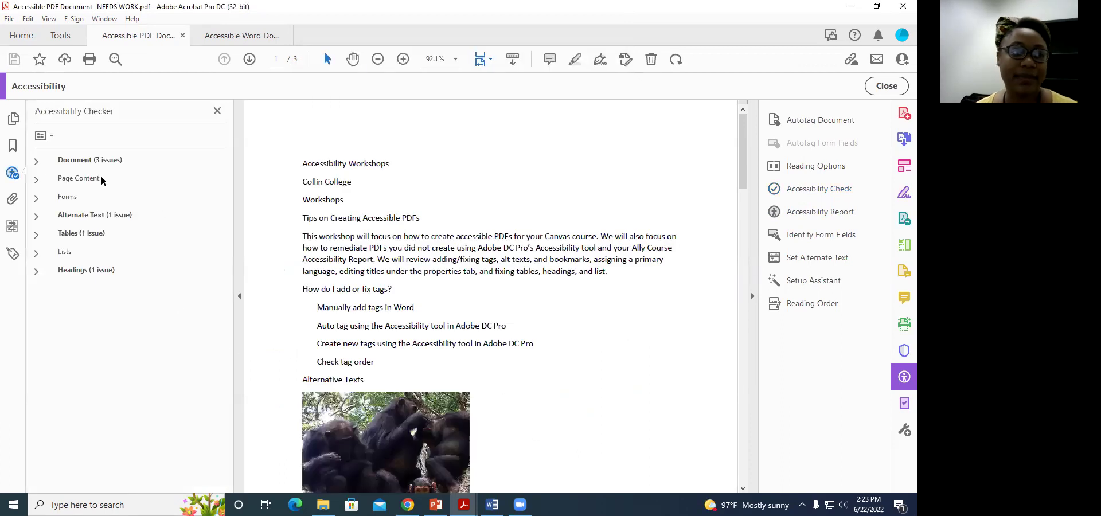
click(36, 164)
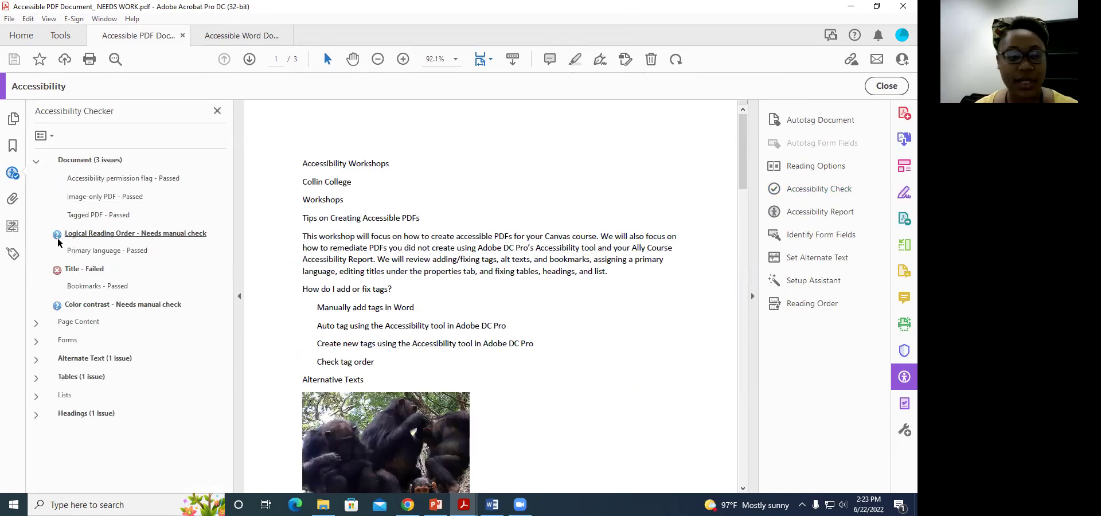
Expand the Page Content and Alternate Text categories of the accessibility report and examine the figures alternate text issue
click(36, 323)
scroll(57, 321, down, 3)
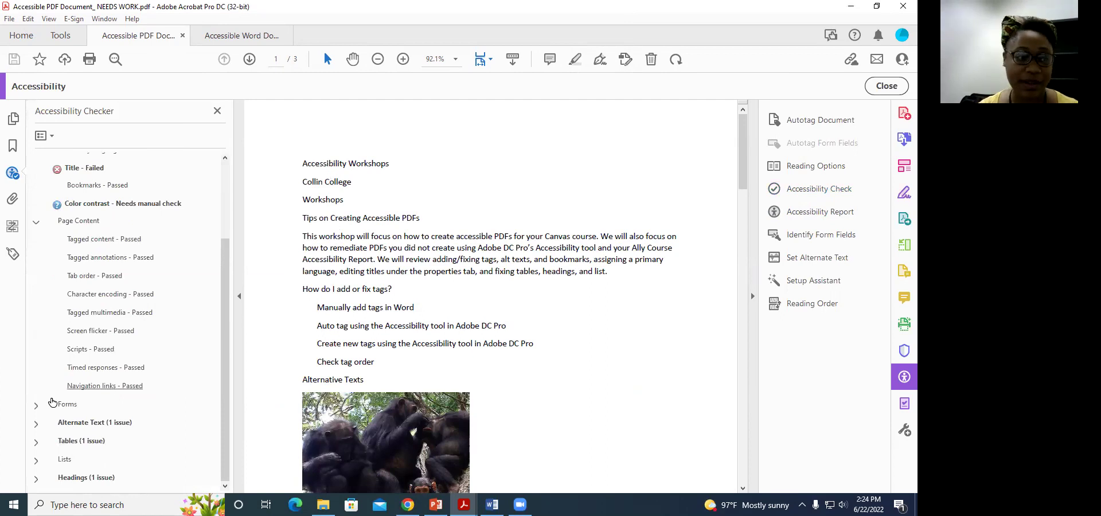
click(36, 424)
scroll(72, 404, down, 2)
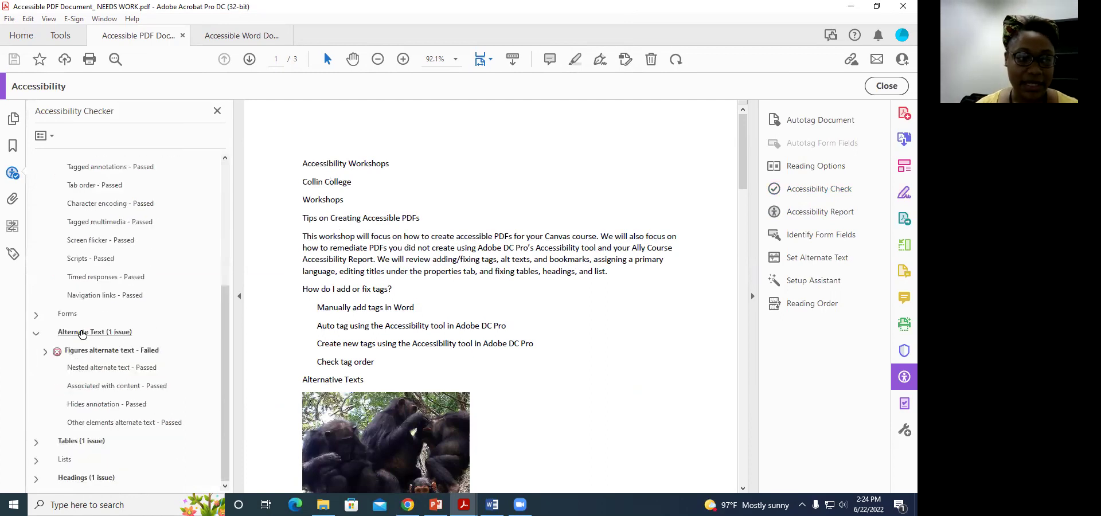
click(86, 351)
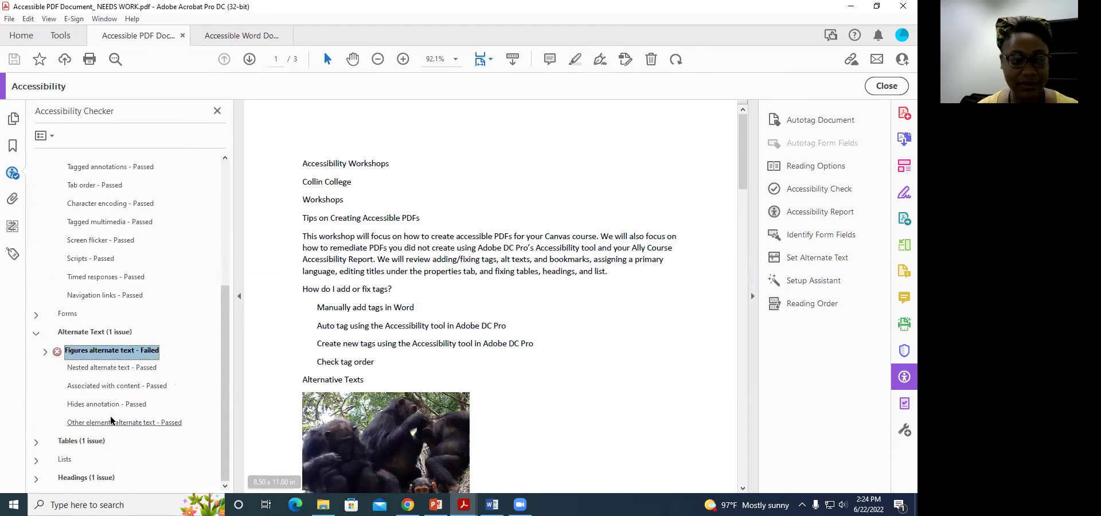
Expand the Tables category, examine the elements under its Headers issue, and return to the beginning of the document
click(36, 442)
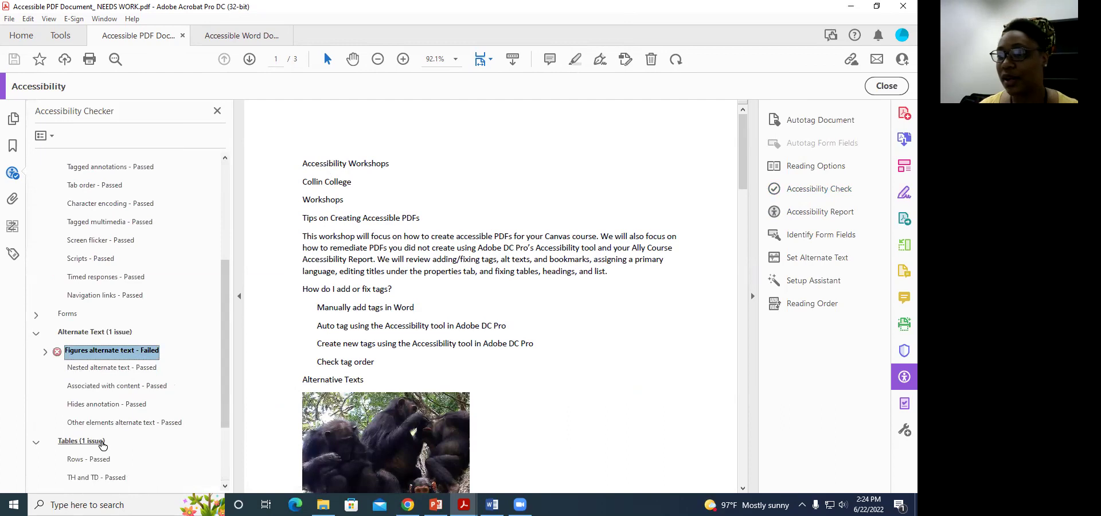
scroll(102, 445, down, 3)
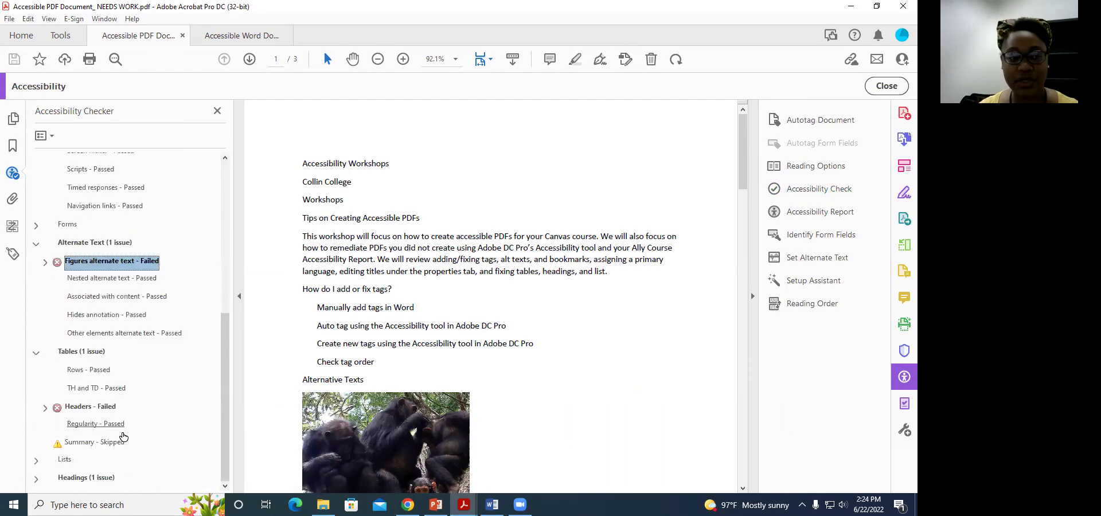
click(45, 408)
scroll(162, 422, down, 1)
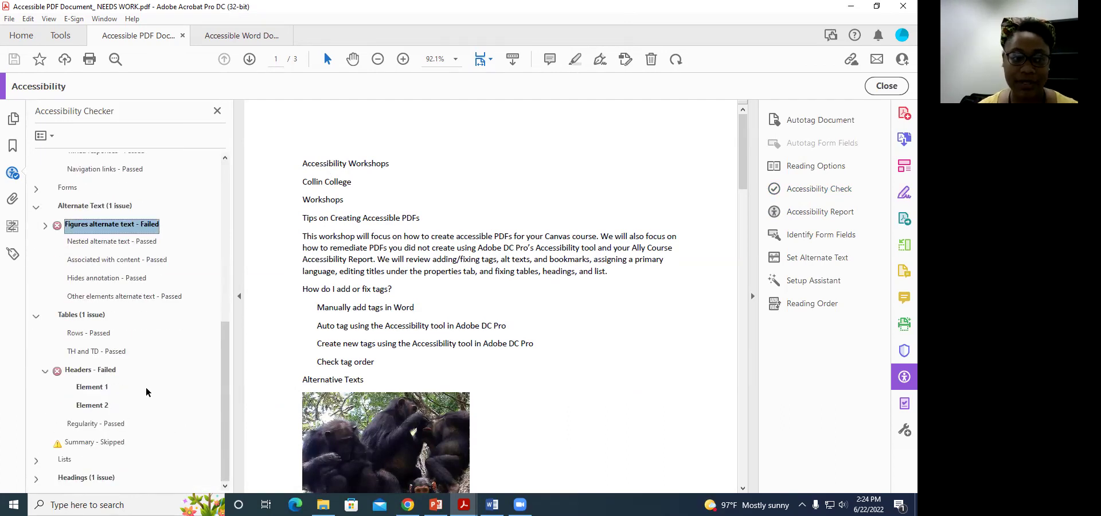
click(90, 372)
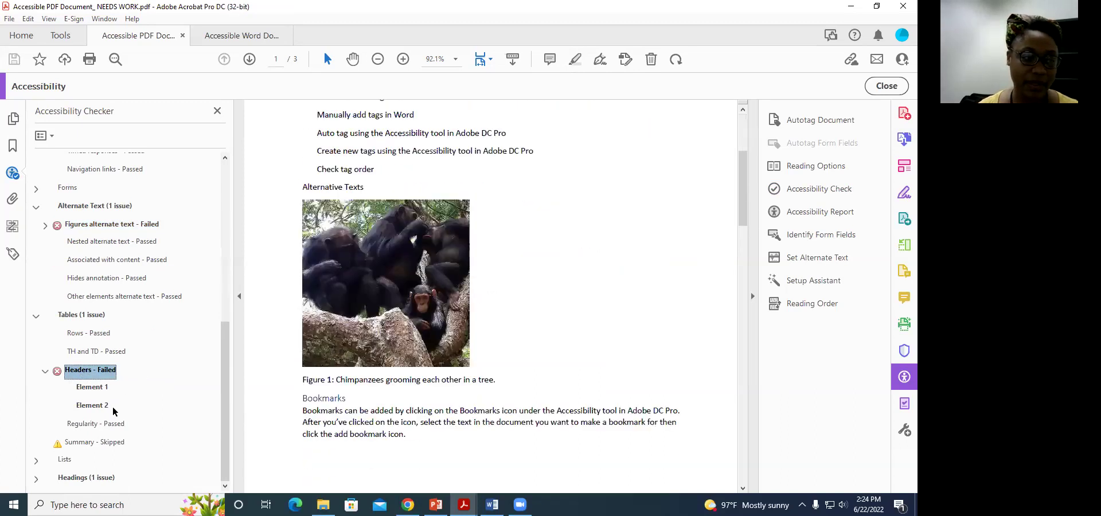
scroll(113, 411, up, 1)
scroll(400, 348, up, 3)
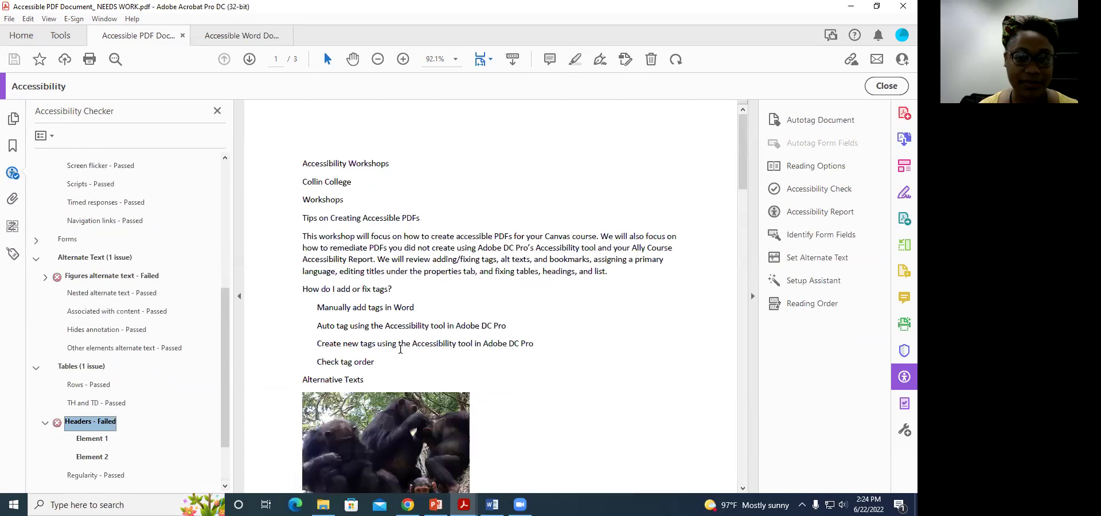
Display the document's tag tree and locate the tags for "Accessibility Workshops", "Collin College" and "Workshops"
click(12, 253)
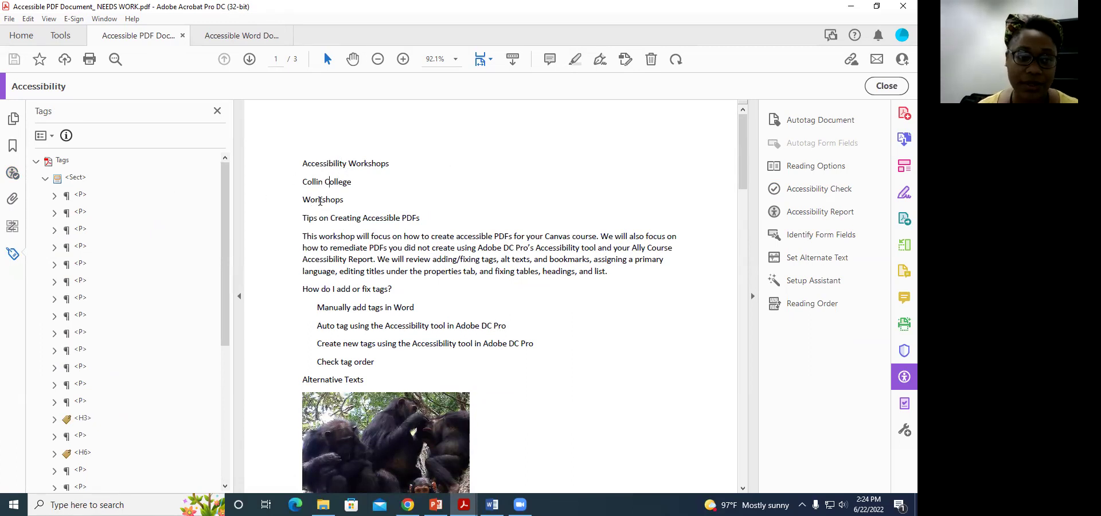
click(79, 196)
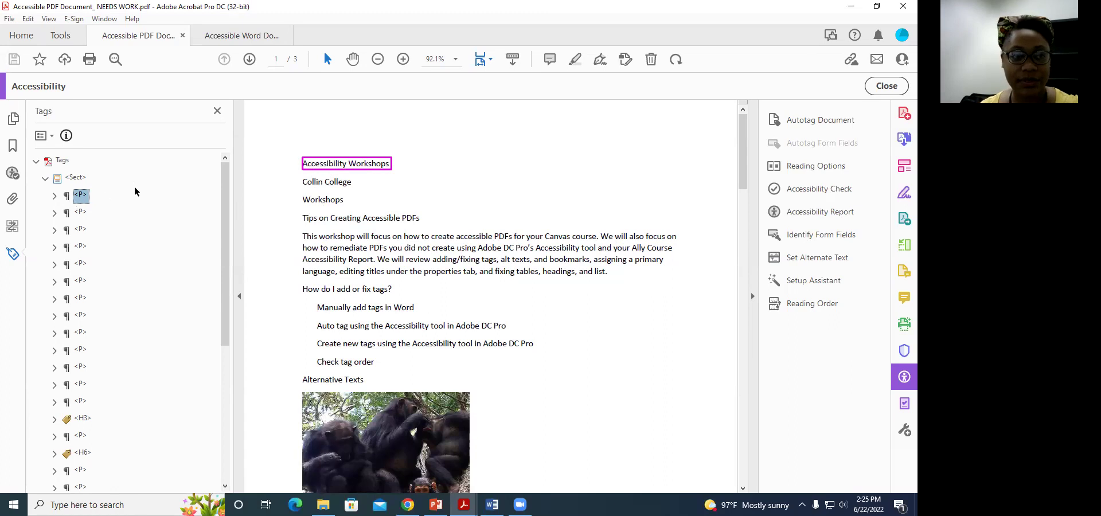
click(81, 212)
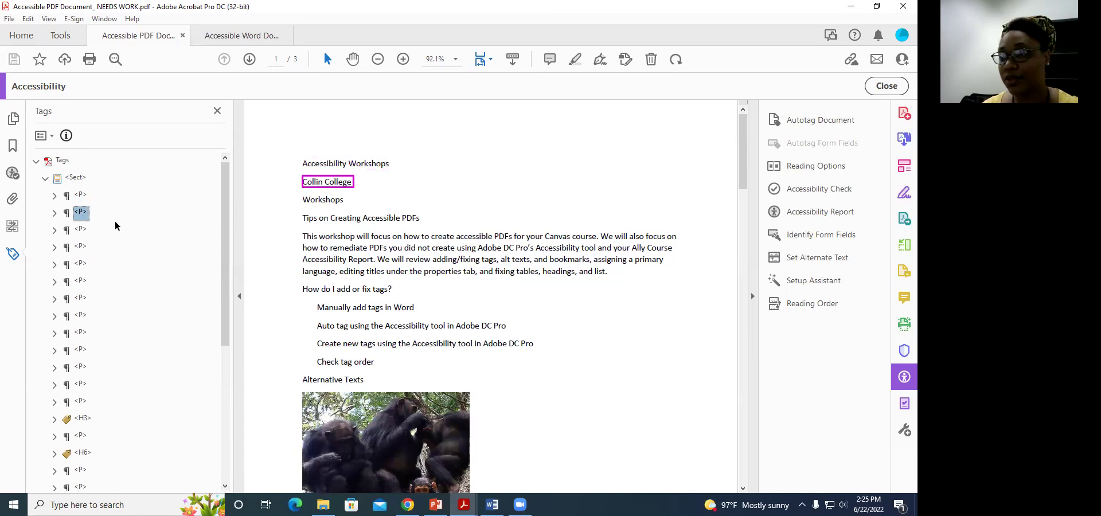
click(81, 229)
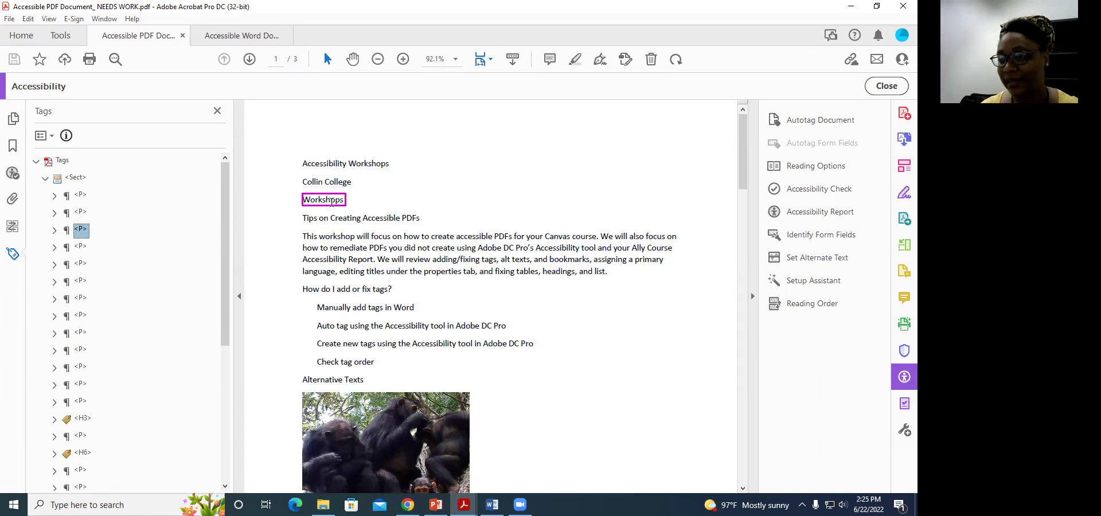
Rename the tag of the "Workshops" line to H1 directly in the tag tree
click(82, 230)
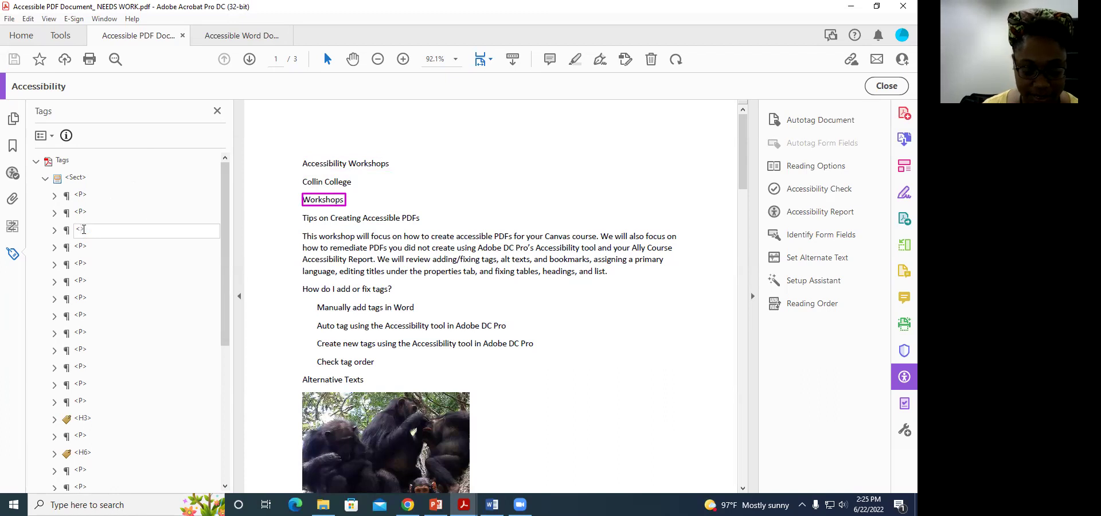
text(H)
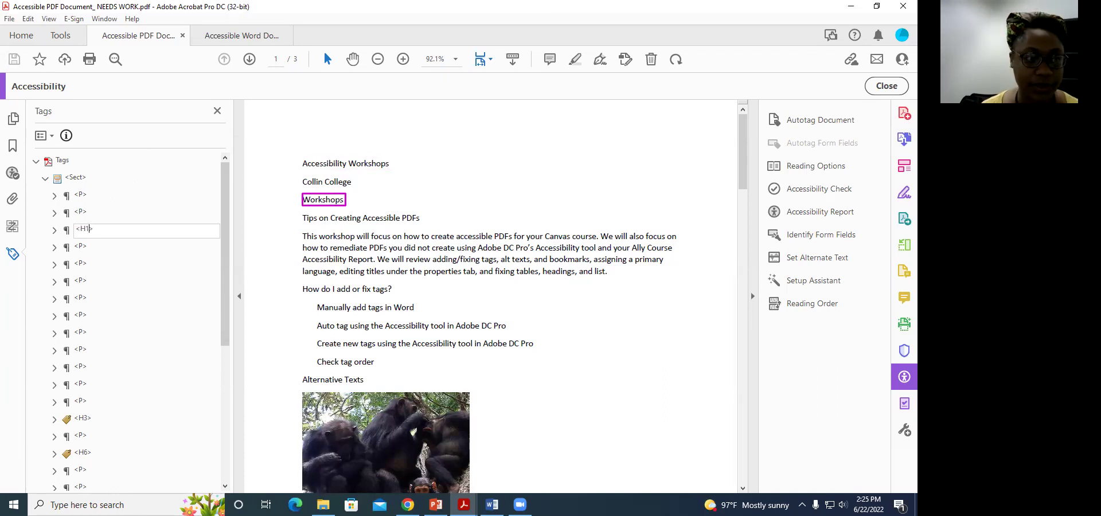
text(1)
key(Return)
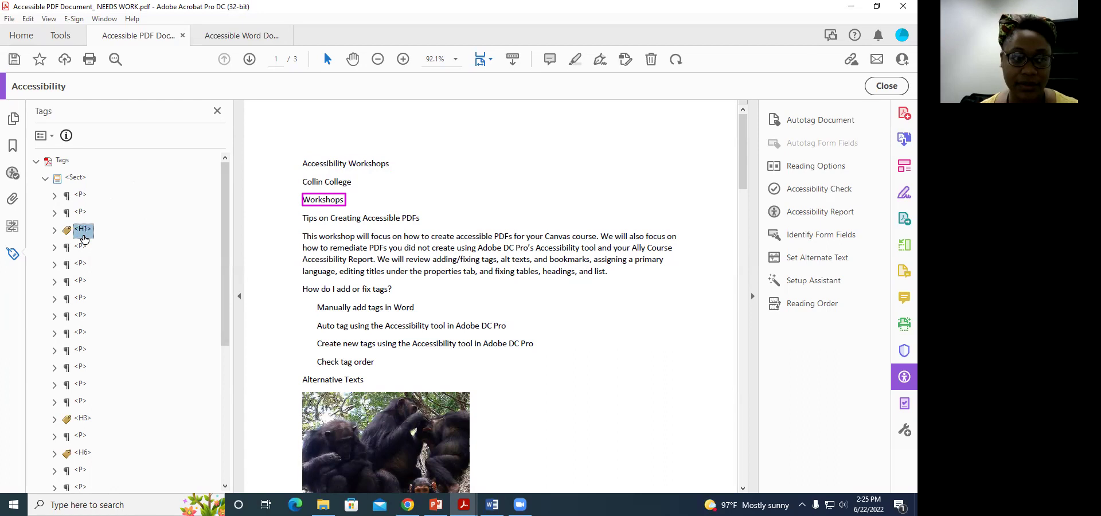
Rename the tag of the "Workshops" line back to P in the tag tree
click(86, 230)
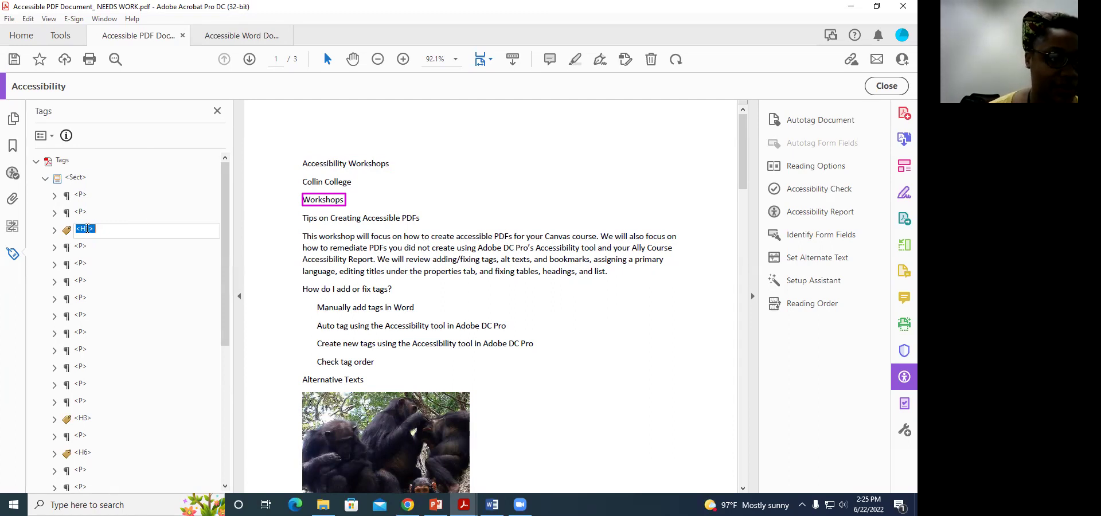
click(86, 228)
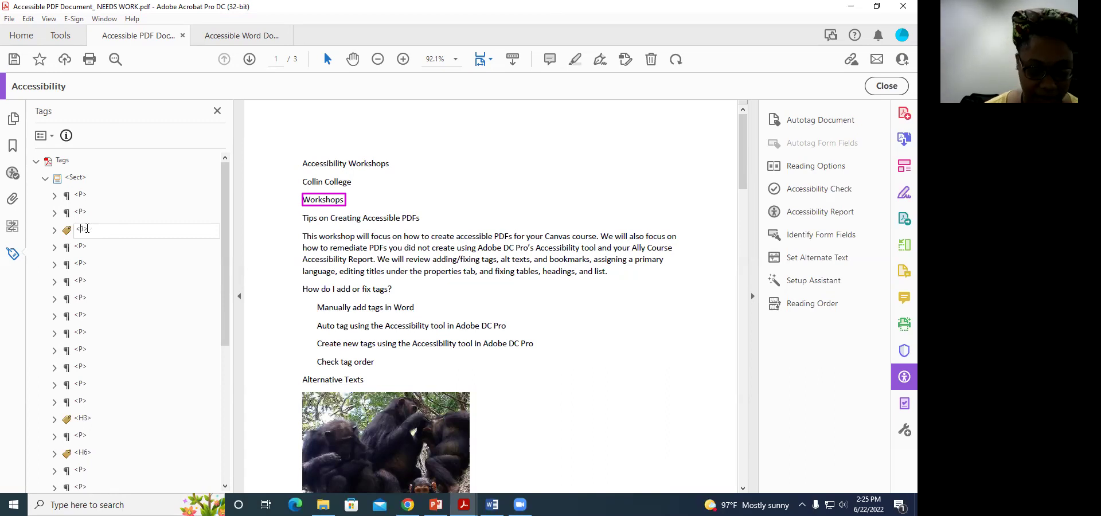
text(P>)
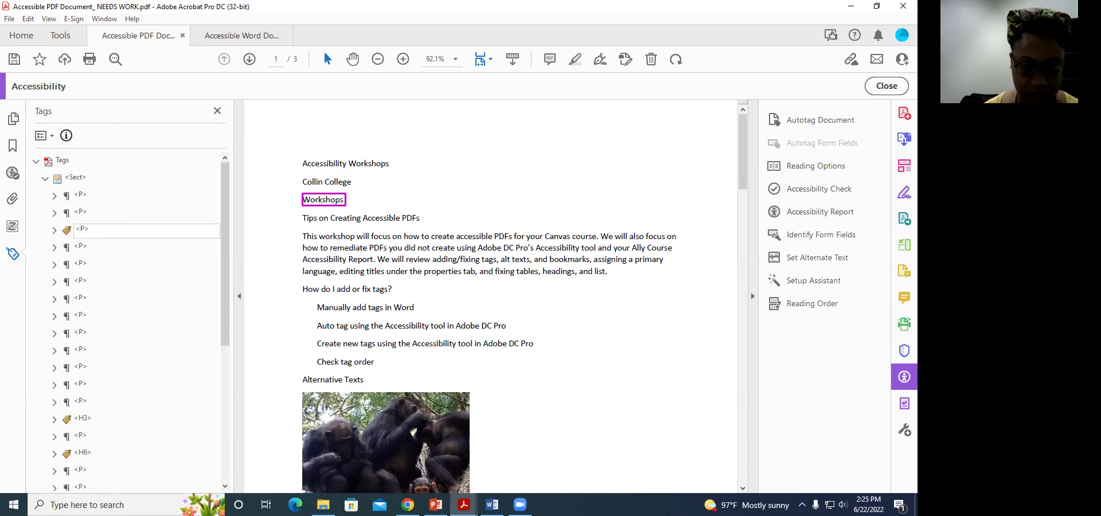
key(Return)
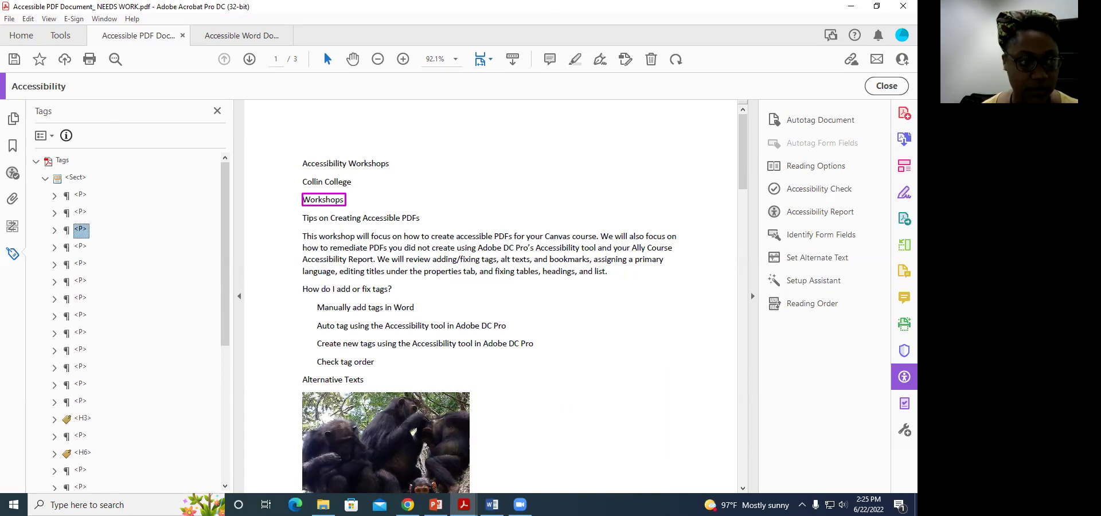
Set the "Workshops" tag's type to Heading Level 1 through its object properties and close the dialog
right_click(80, 231)
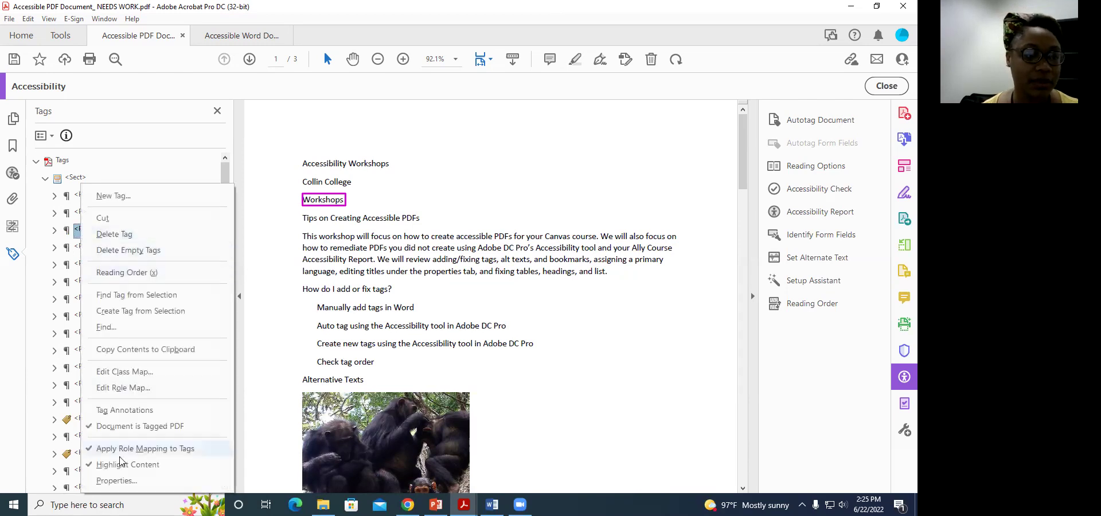
click(128, 480)
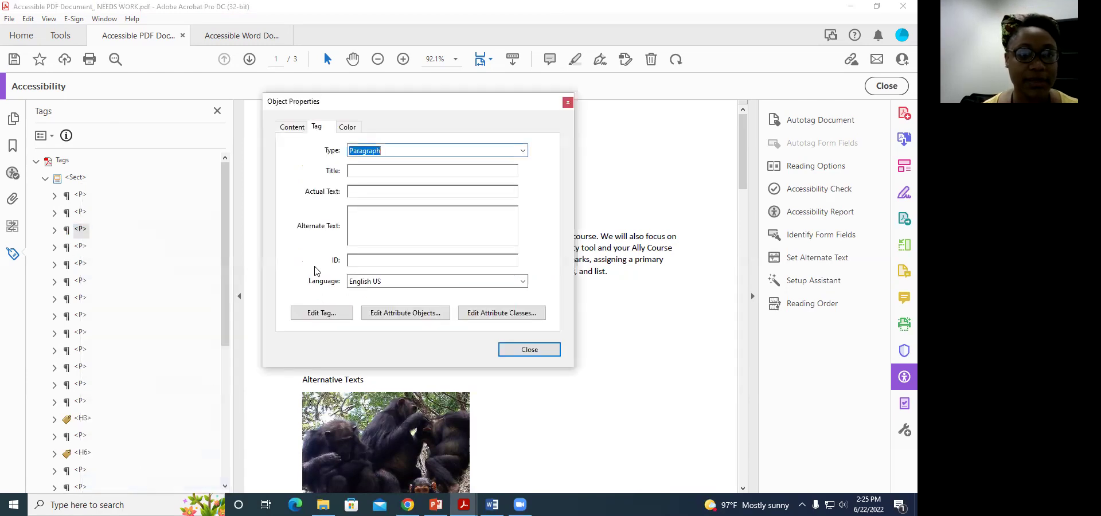
click(523, 150)
scroll(458, 195, down, 1)
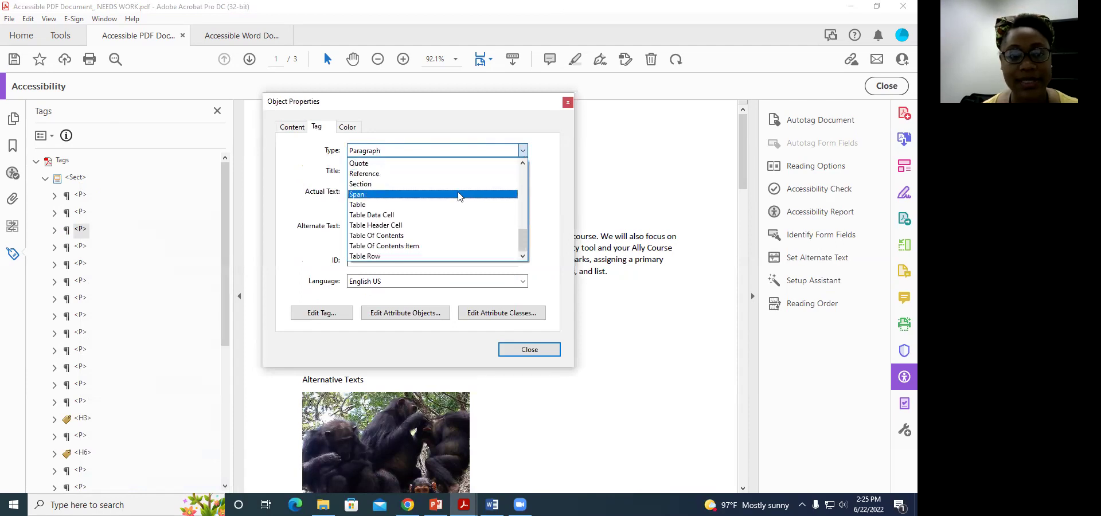
scroll(464, 183, up, 8)
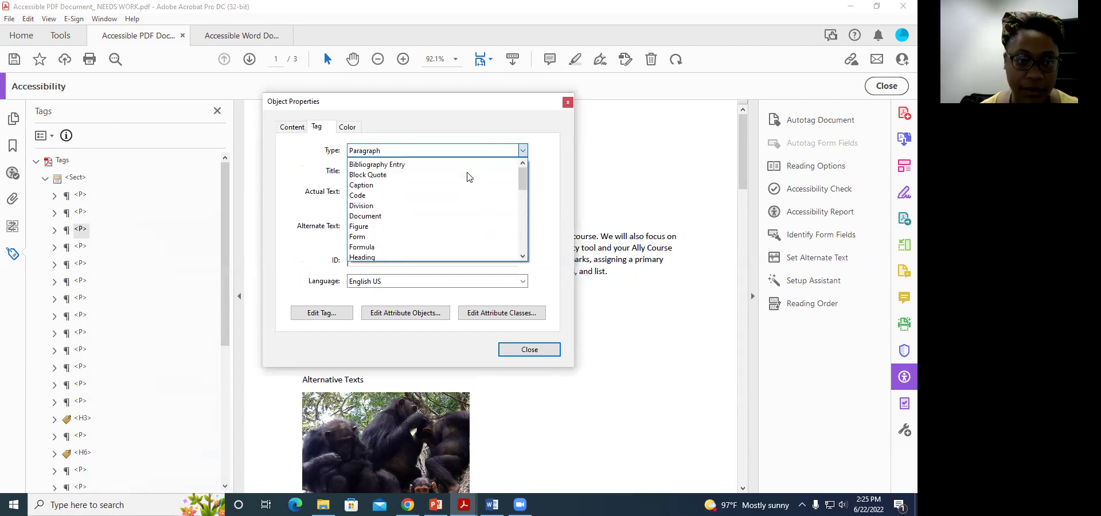
scroll(454, 198, down, 3)
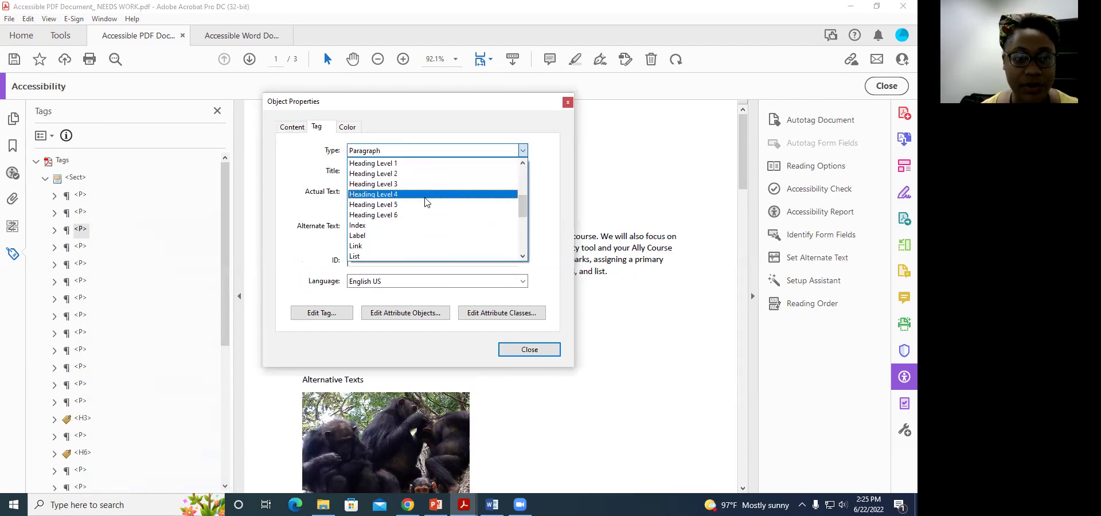
click(422, 167)
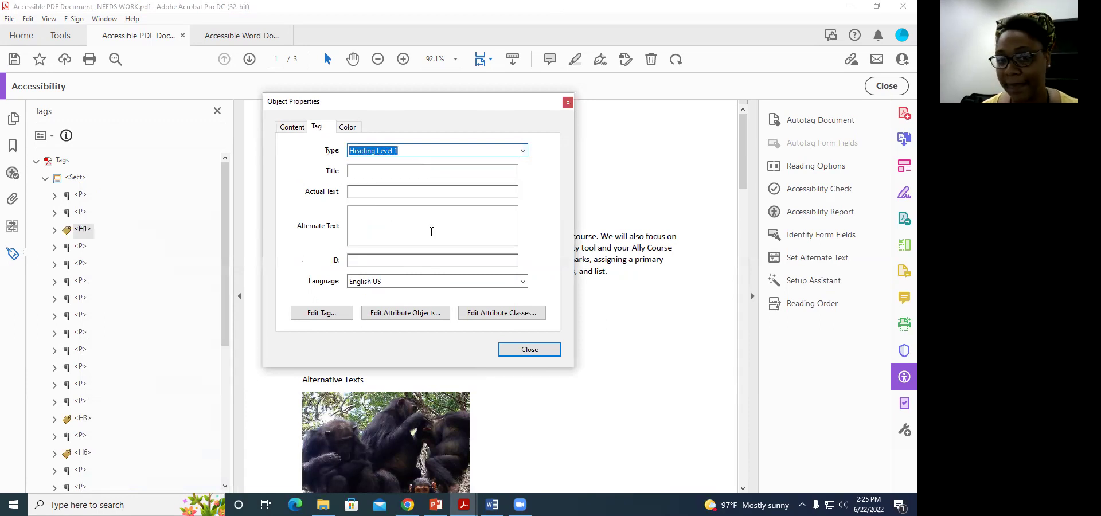
click(528, 349)
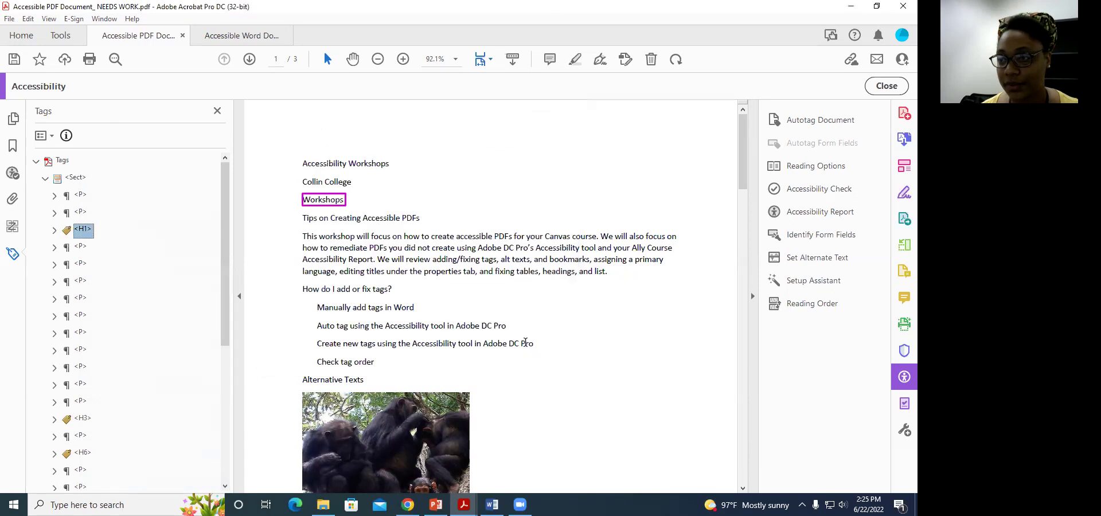
Rename the tag of the "Tips on Creating Accessible PDFs" line to H2
click(357, 219)
click(80, 246)
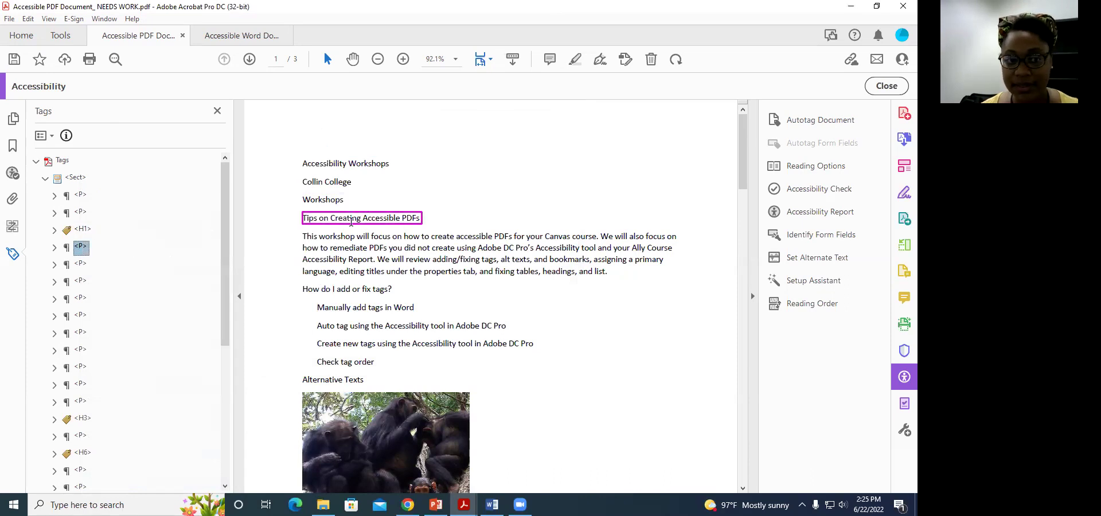
click(82, 247)
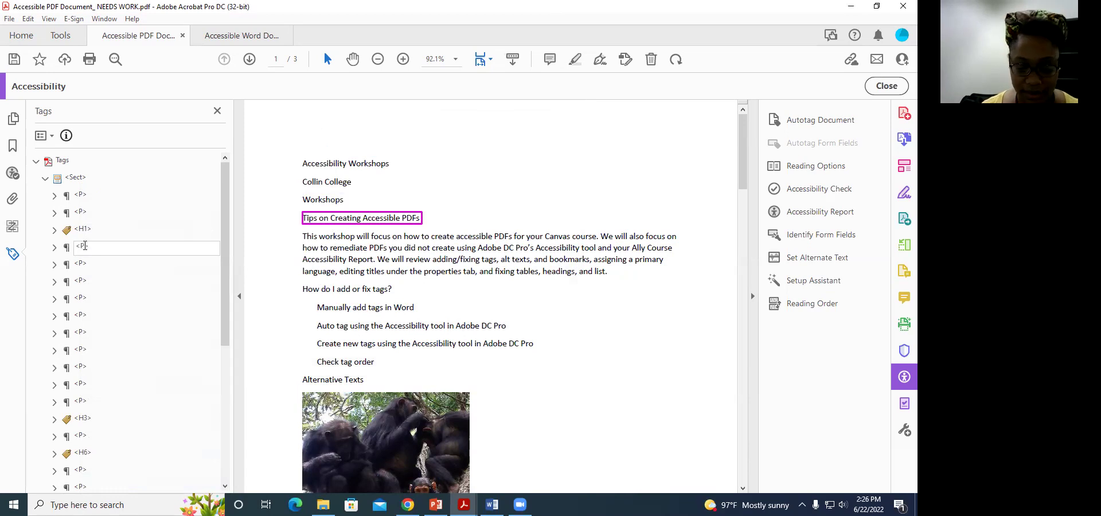
text(H2)
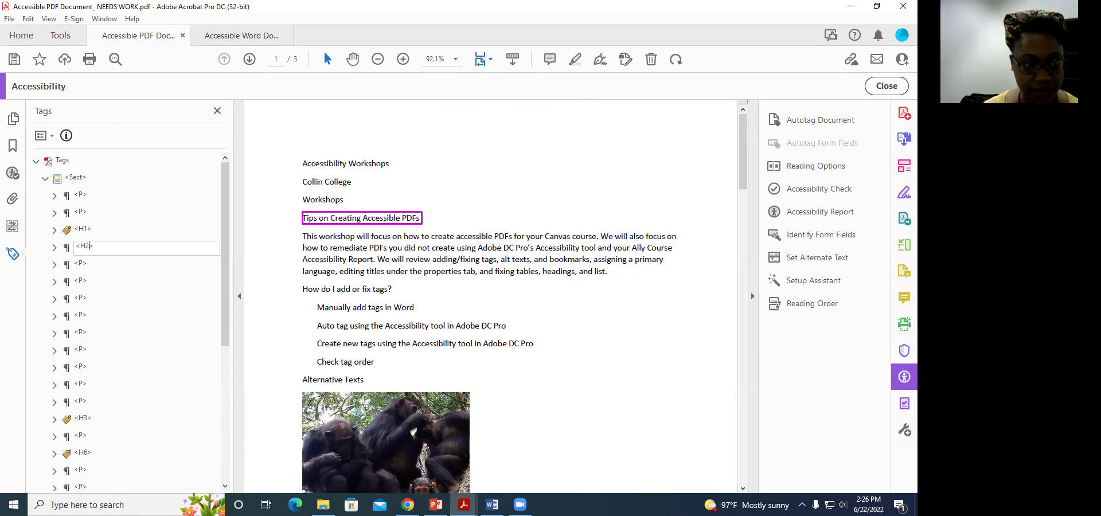
key(Return)
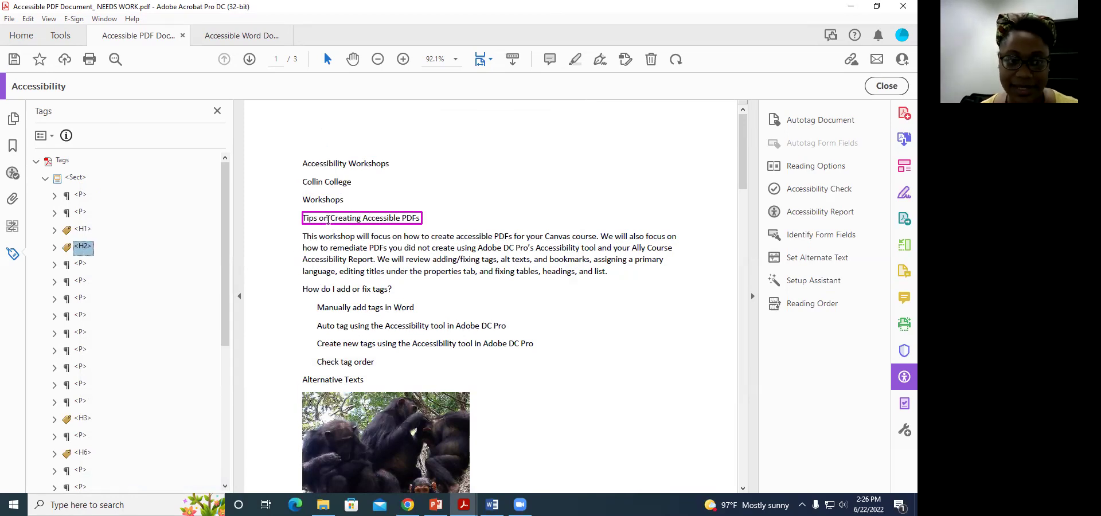
Rename the tag of the "How do I add or fix tags?" line to H3
click(81, 263)
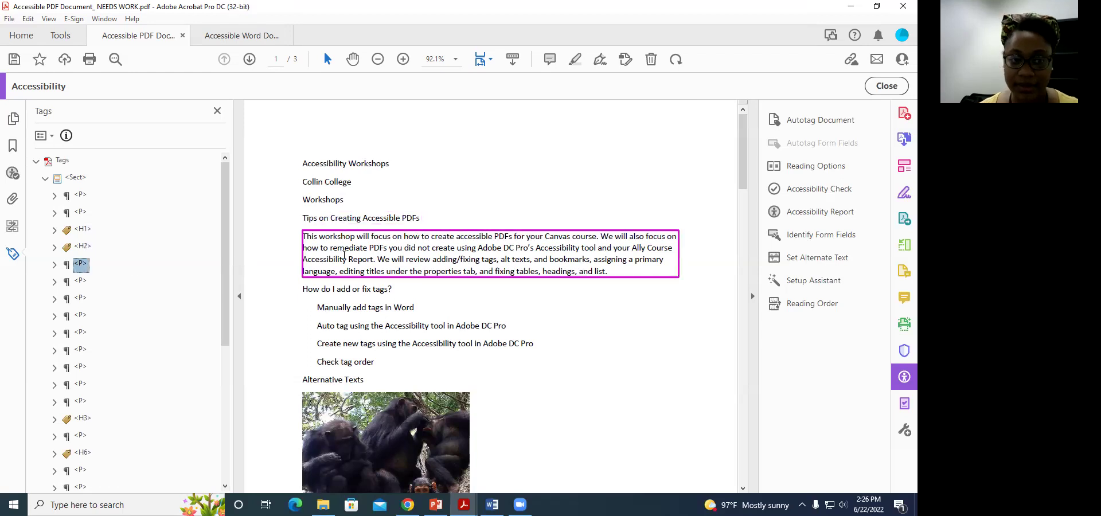
click(80, 282)
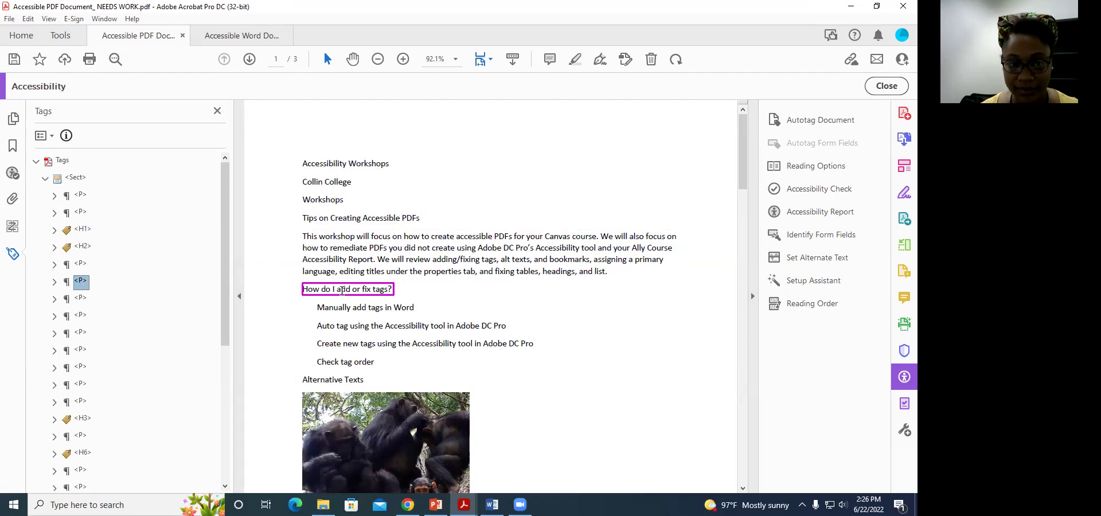
click(82, 280)
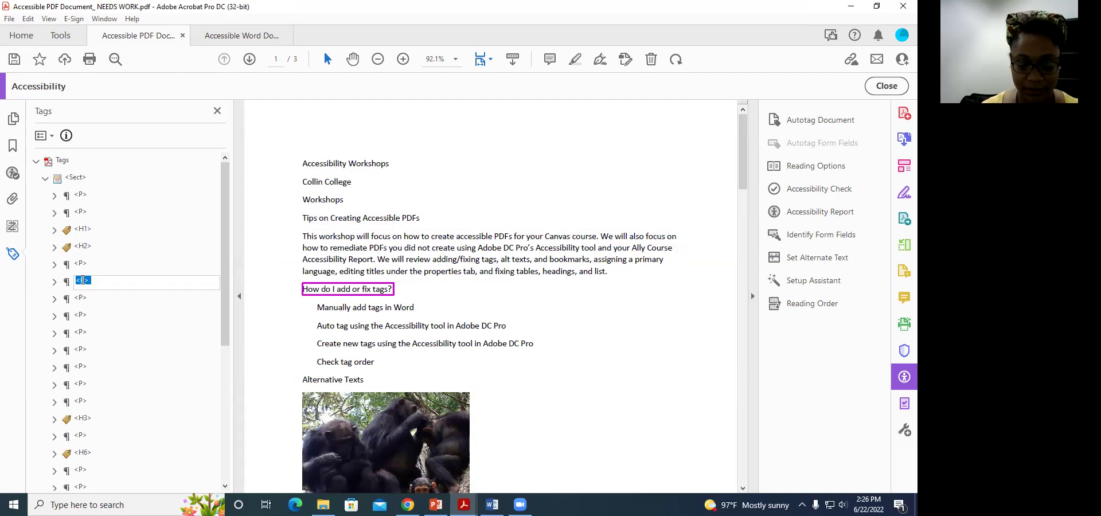
text(<)
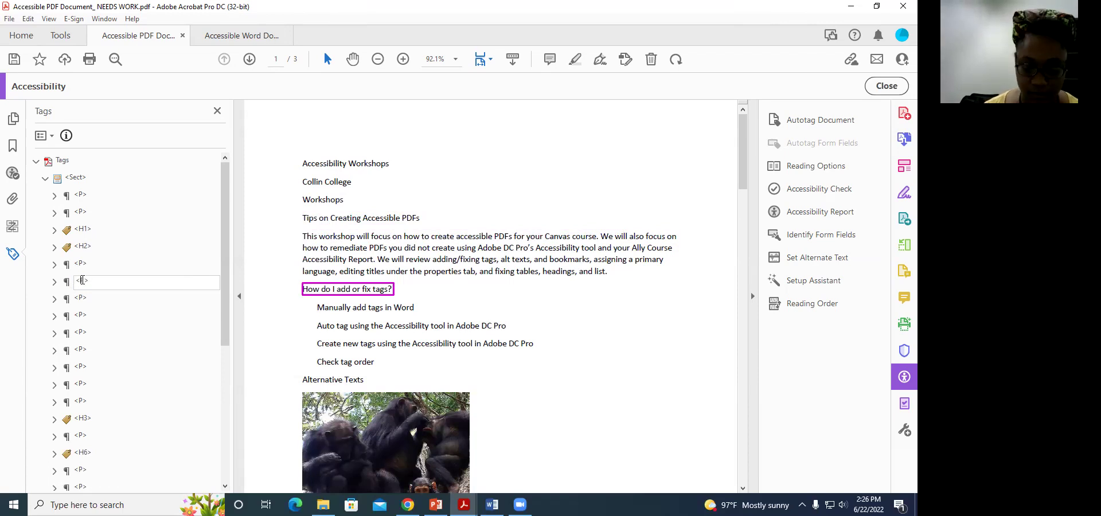
text(h3)
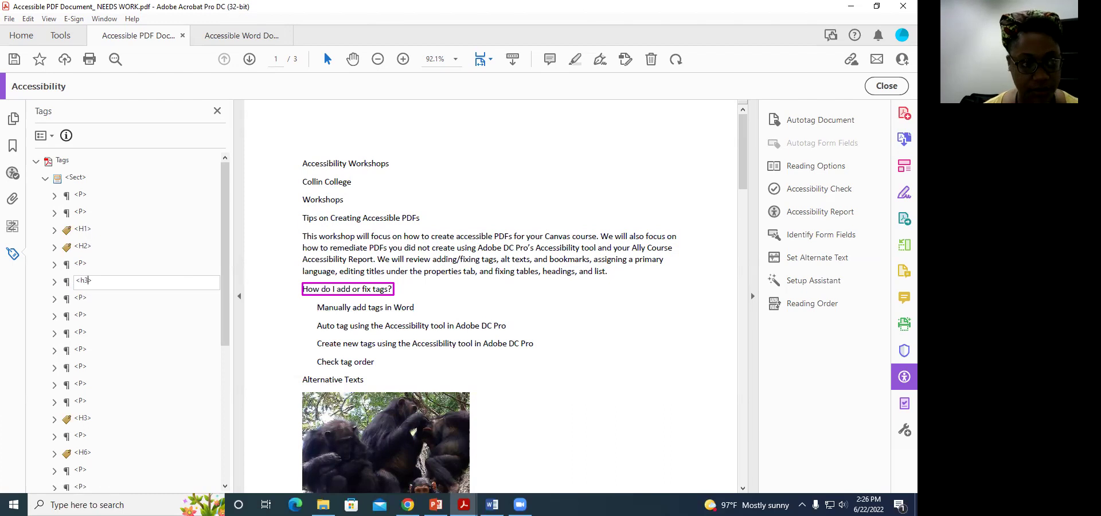
key(BackSpace)
key(BackSpace)
key(BackSpace)
text(H3>)
key(Return)
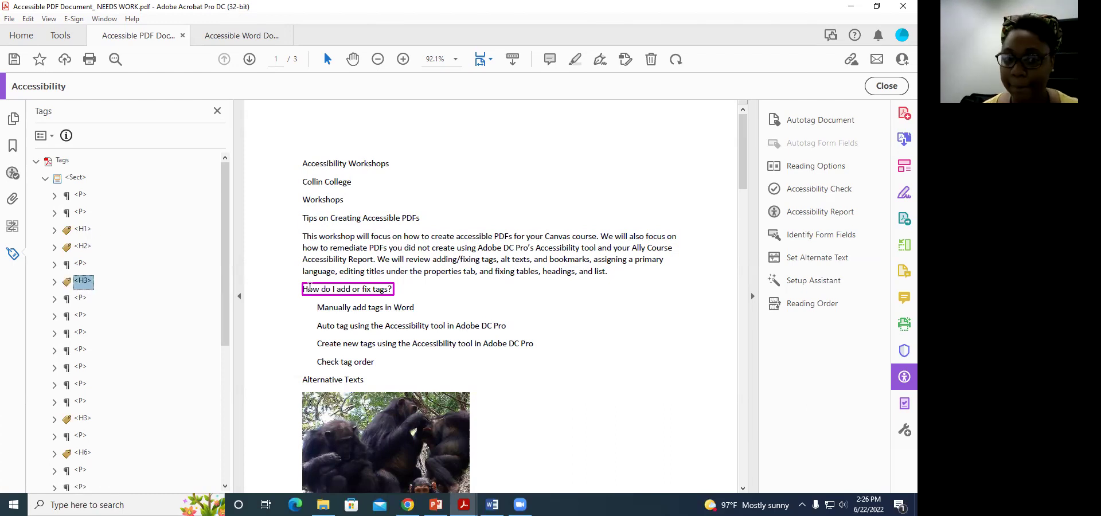
Add a new tag of type List directly after the "How do I add or fix tags?" heading tag
click(356, 308)
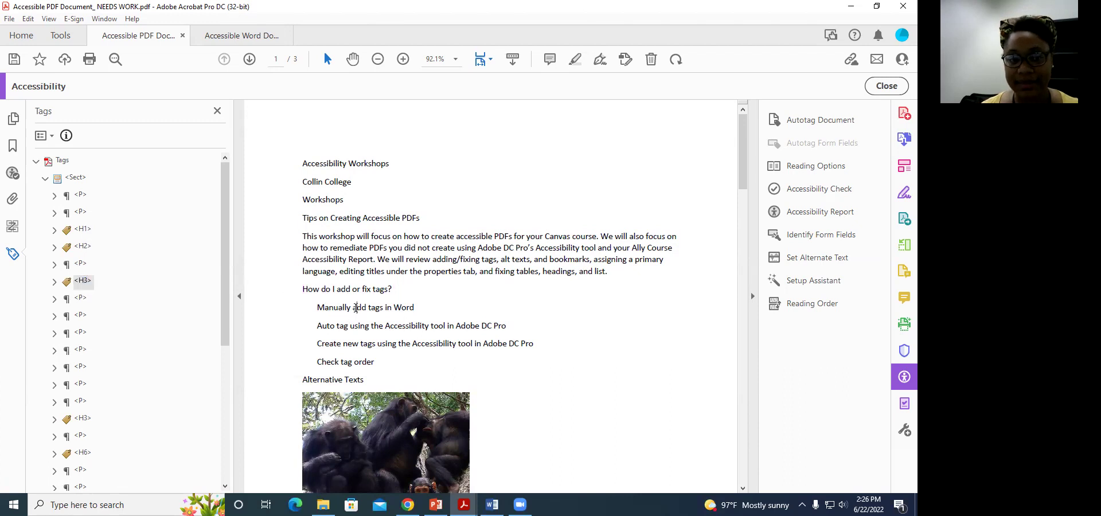
click(82, 282)
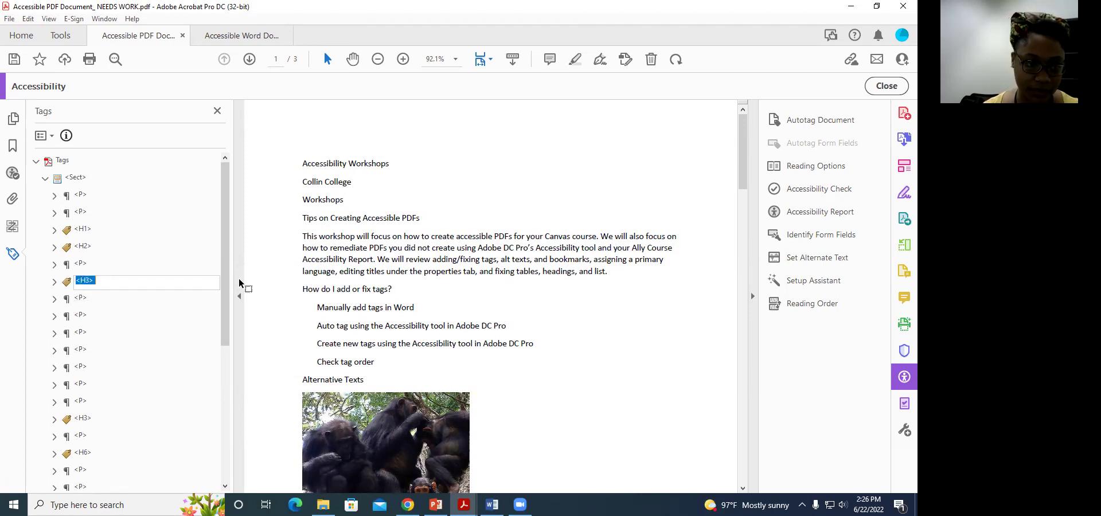
click(324, 289)
click(83, 247)
click(80, 263)
click(83, 280)
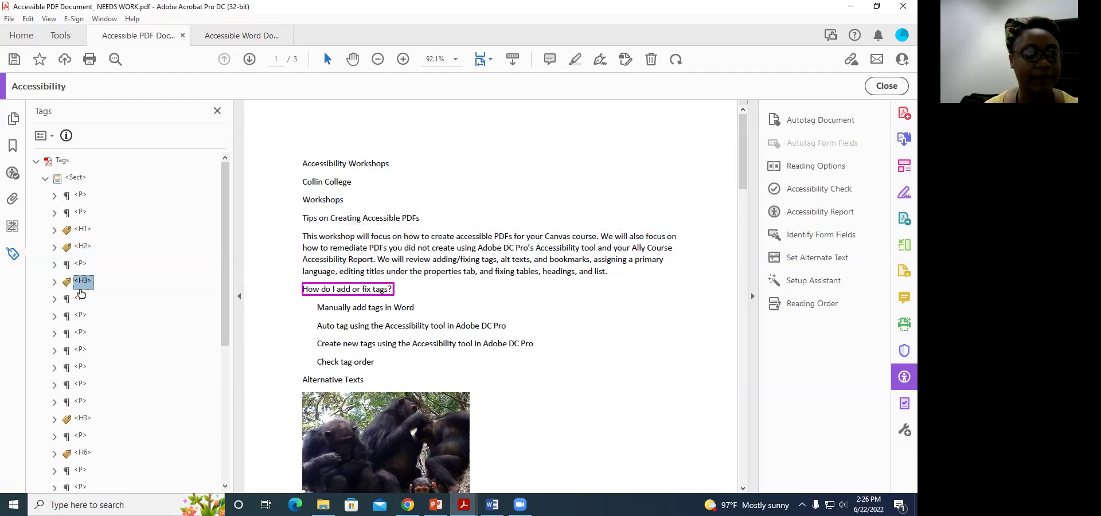
right_click(80, 291)
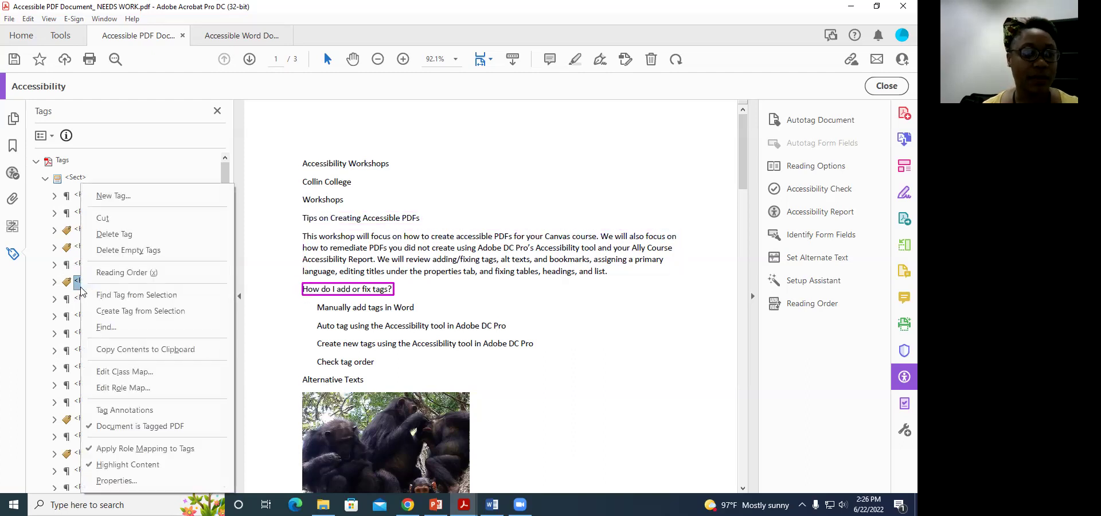
click(111, 196)
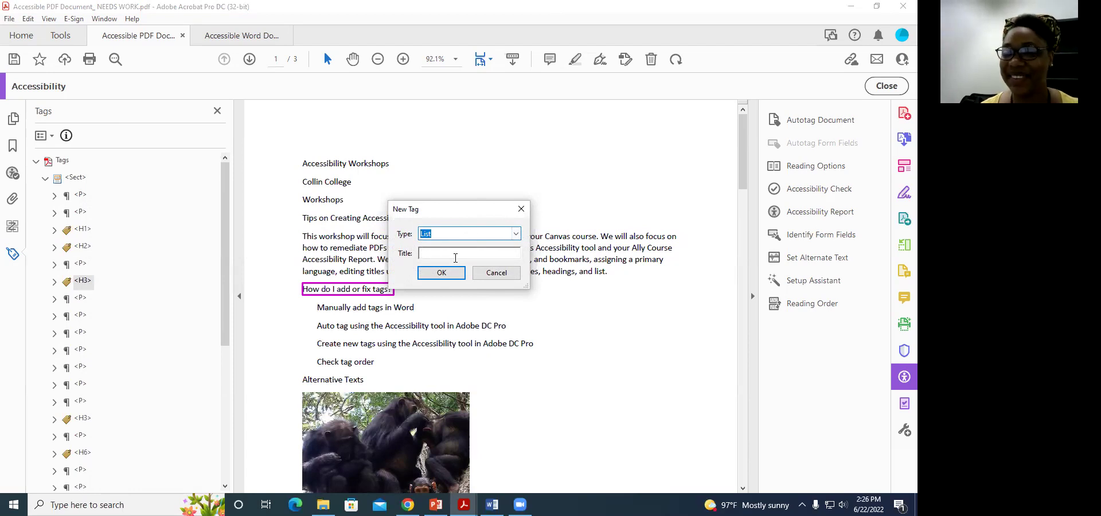
click(441, 273)
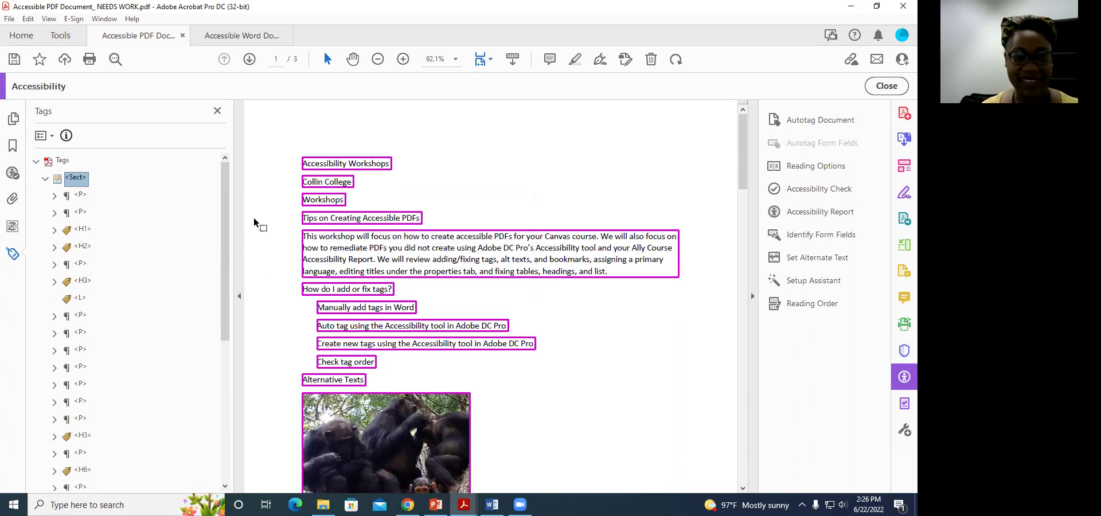
Examine the new list tag and the paragraph tags after it to match them to the four indented lines under "How do I add or fix tags?"
click(81, 298)
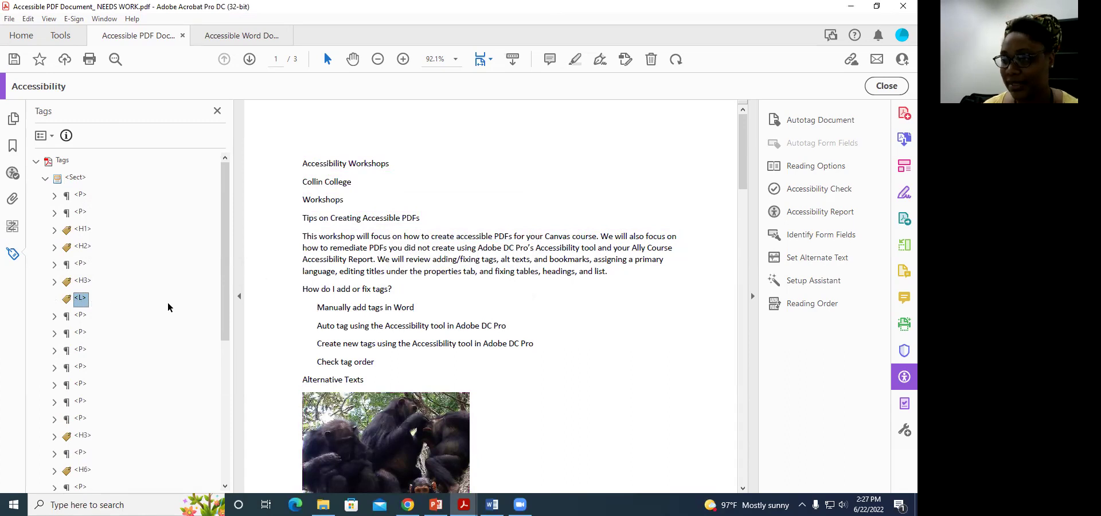
click(84, 281)
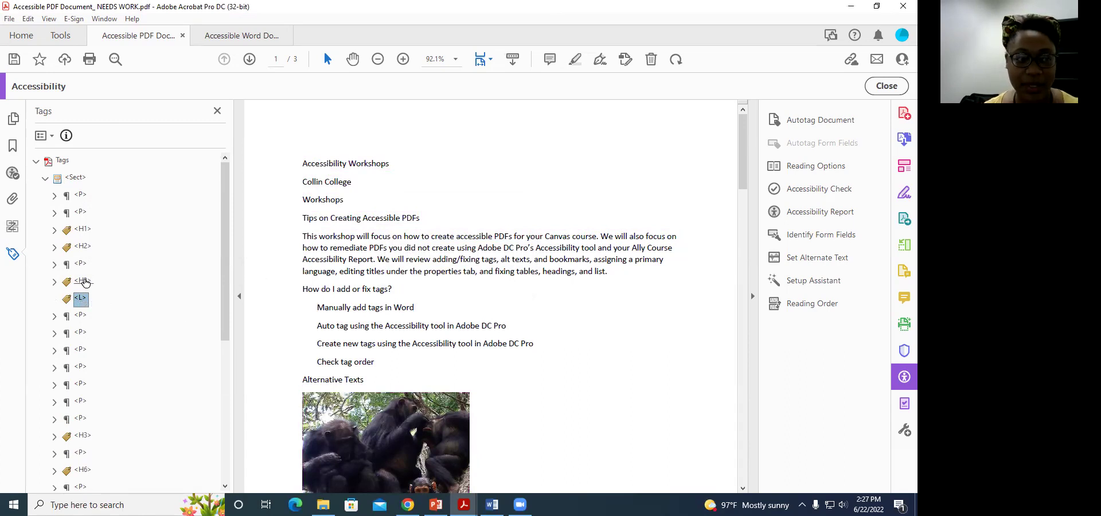
click(83, 282)
click(82, 282)
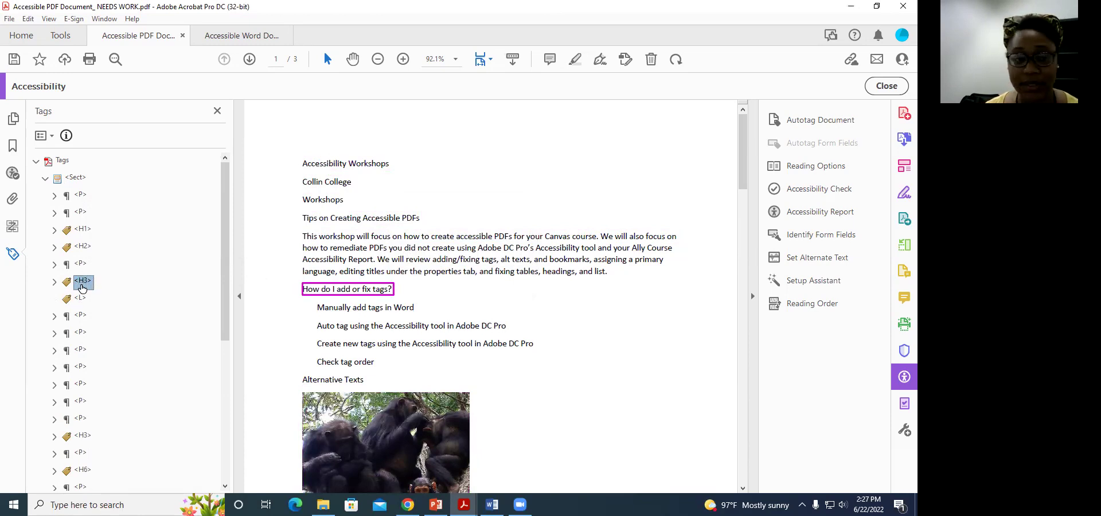
click(81, 300)
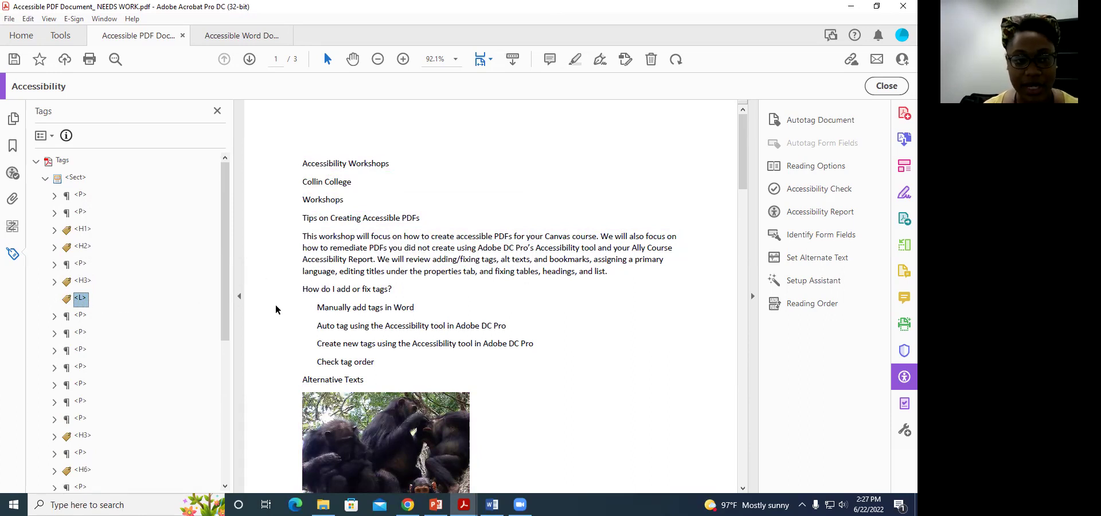
drag(315, 306, 333, 344)
click(333, 343)
click(80, 316)
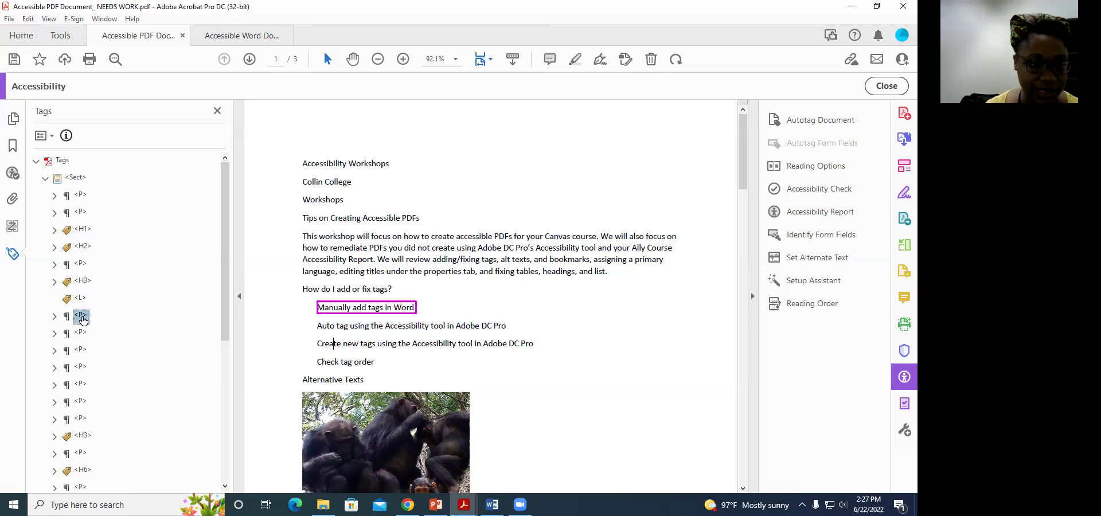
click(80, 333)
click(83, 351)
click(83, 367)
Set the type of all four paragraph tags from "Manually add tags in Word" through "Check tag order" to List Item at once
click(83, 317)
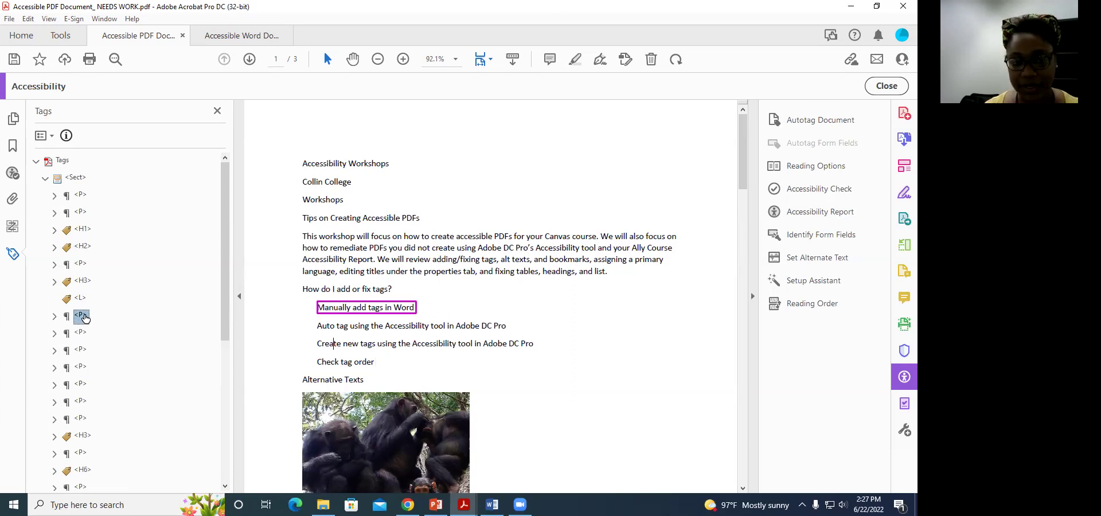
shift+click(83, 332)
shift+click(83, 351)
shift+click(82, 370)
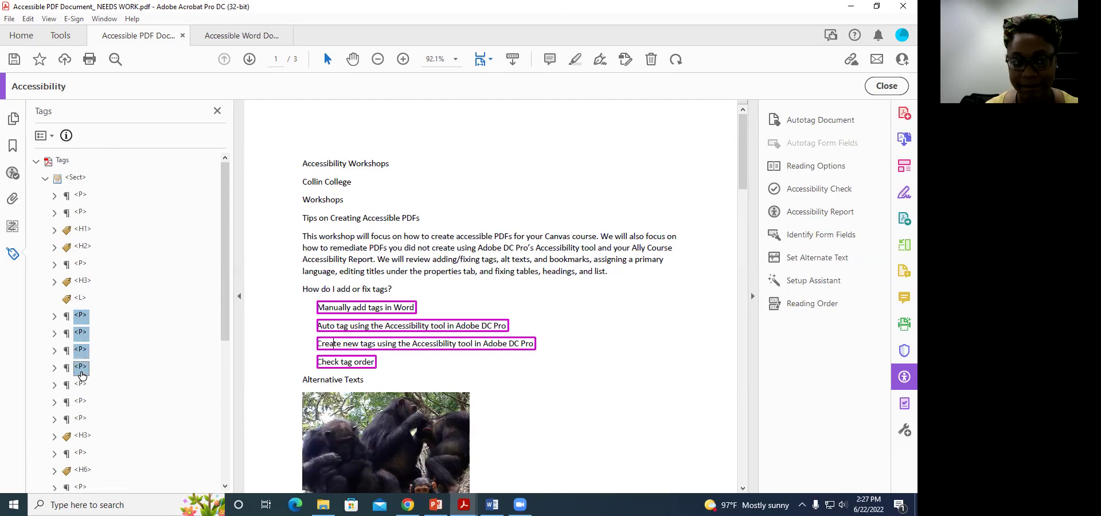
right_click(79, 323)
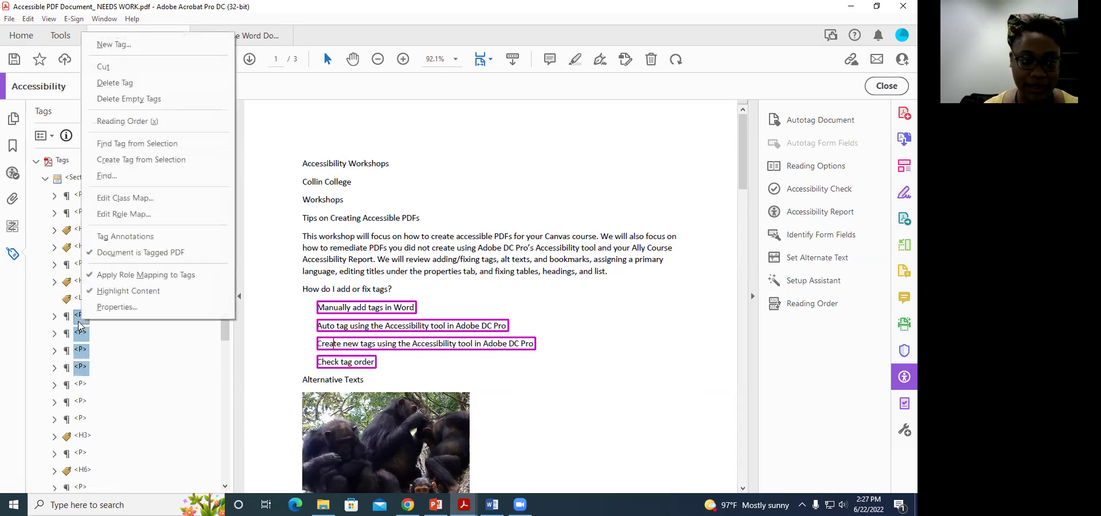
click(105, 309)
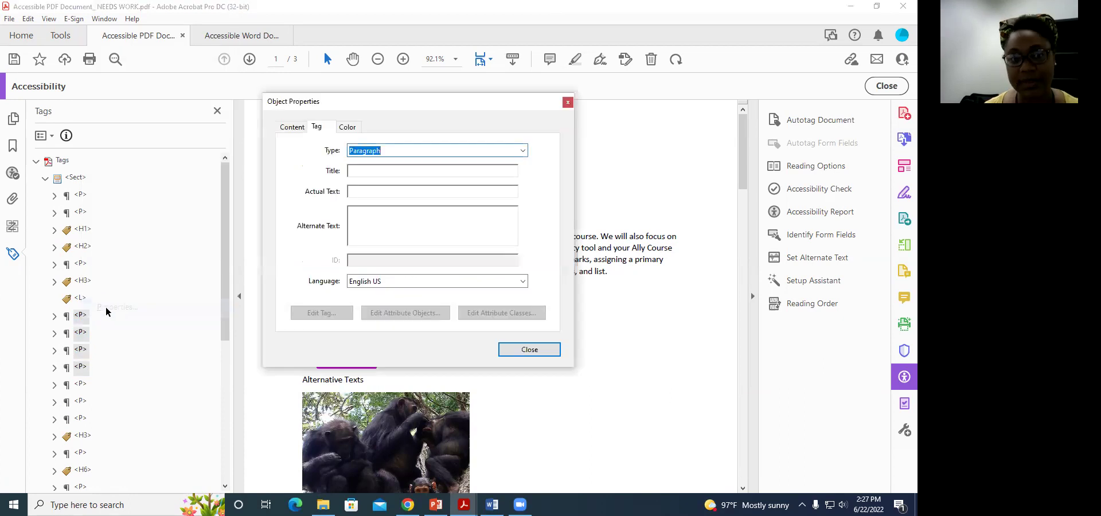
click(523, 150)
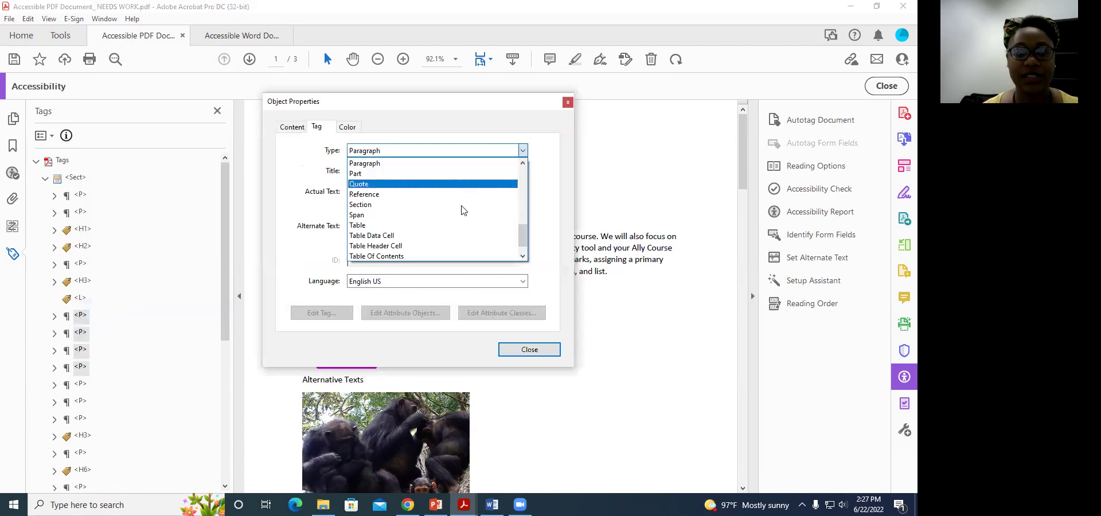
scroll(462, 211, up, 4)
scroll(461, 210, down, 1)
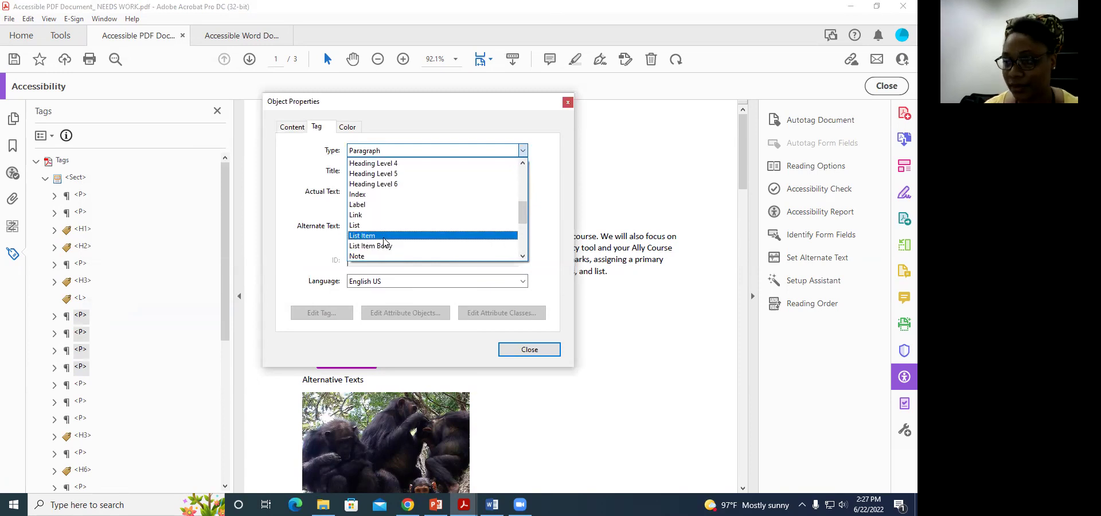
click(384, 236)
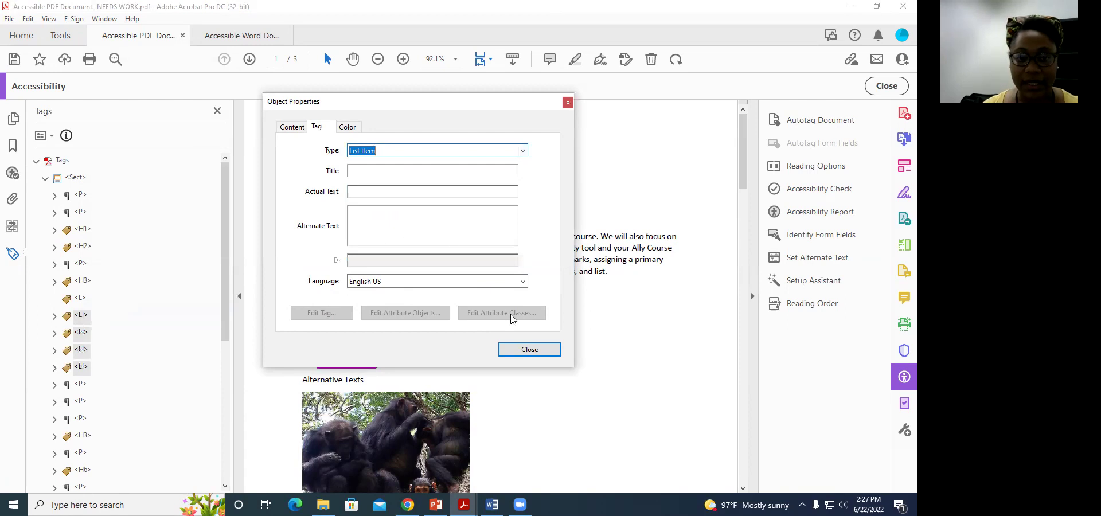
click(528, 350)
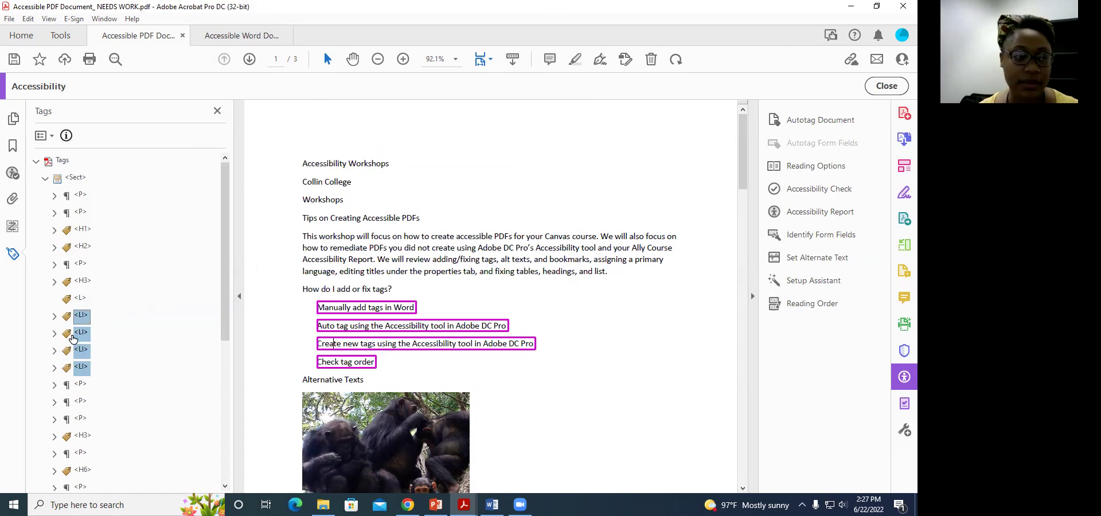
Nest the four list item tags inside the new list tag and check the grouping by collapsing and expanding it
drag(78, 372, 81, 298)
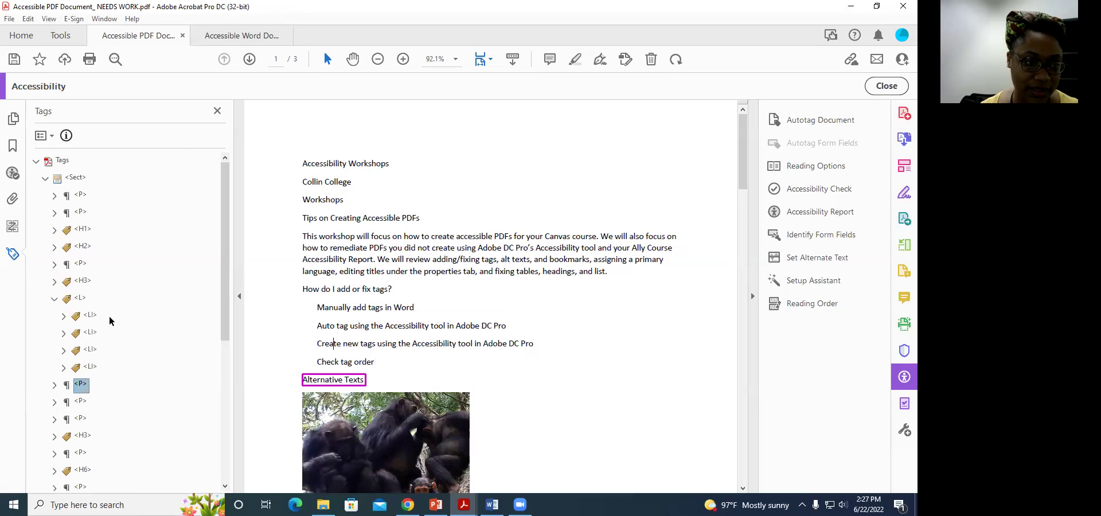
click(81, 298)
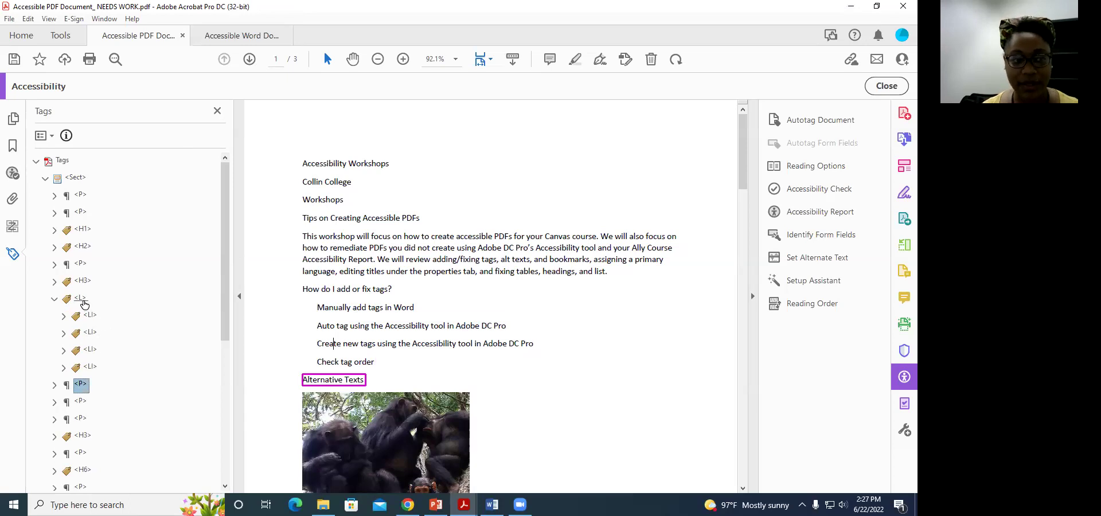
click(90, 315)
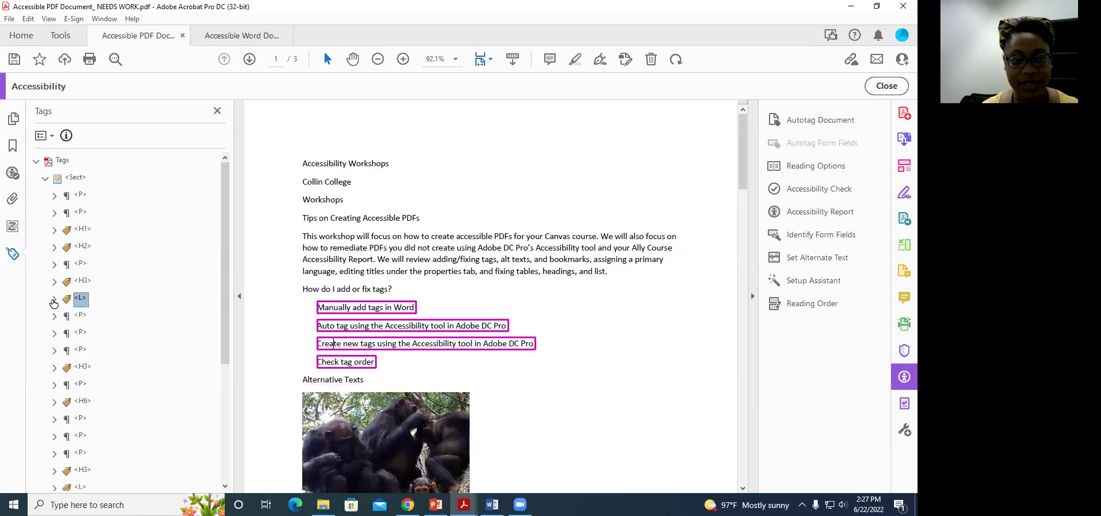
click(84, 301)
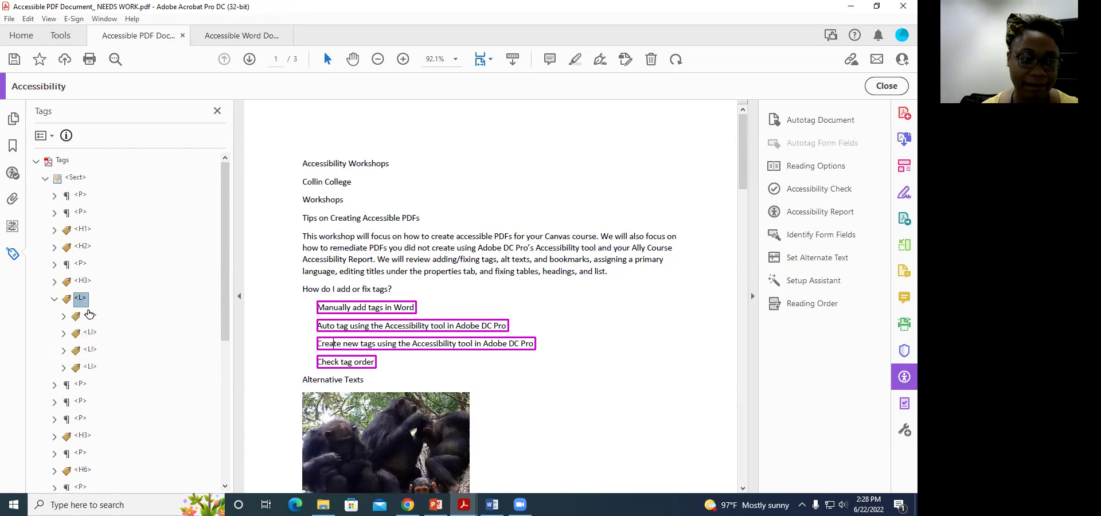
Rename the tag of the "Alternative Texts" line to H3
click(80, 387)
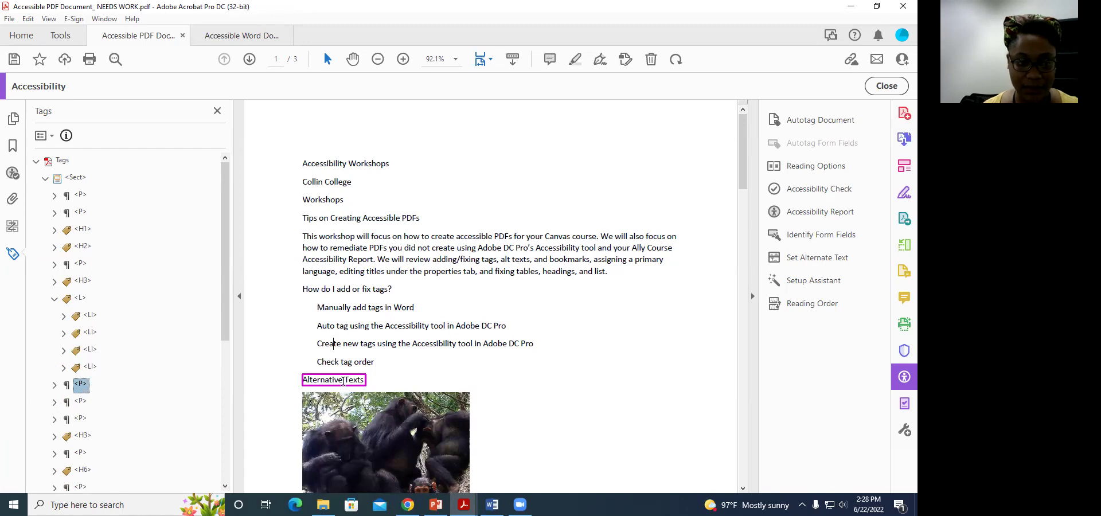
click(83, 384)
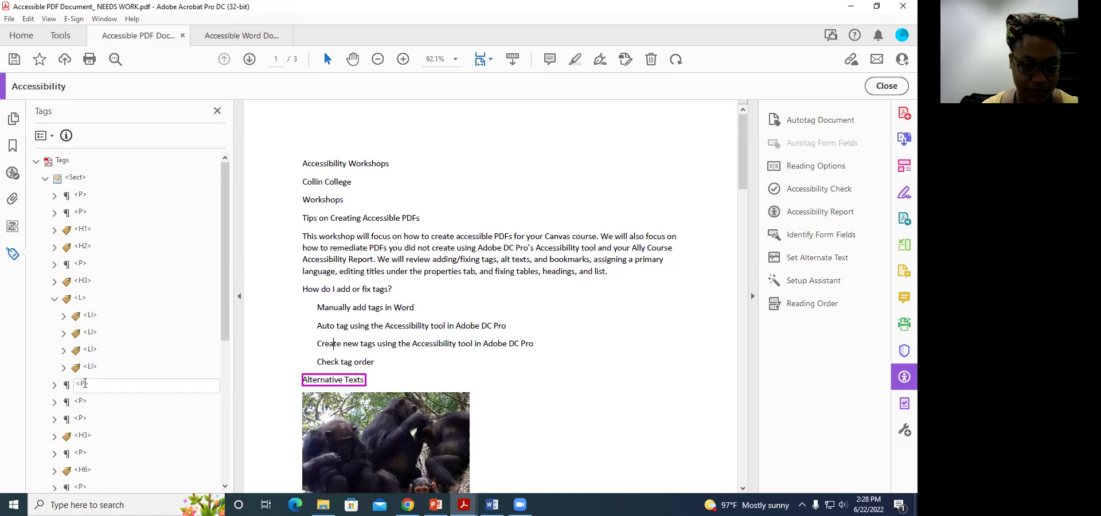
text(h3)
key(BackSpace)
key(BackSpace)
text(H3)
key(Return)
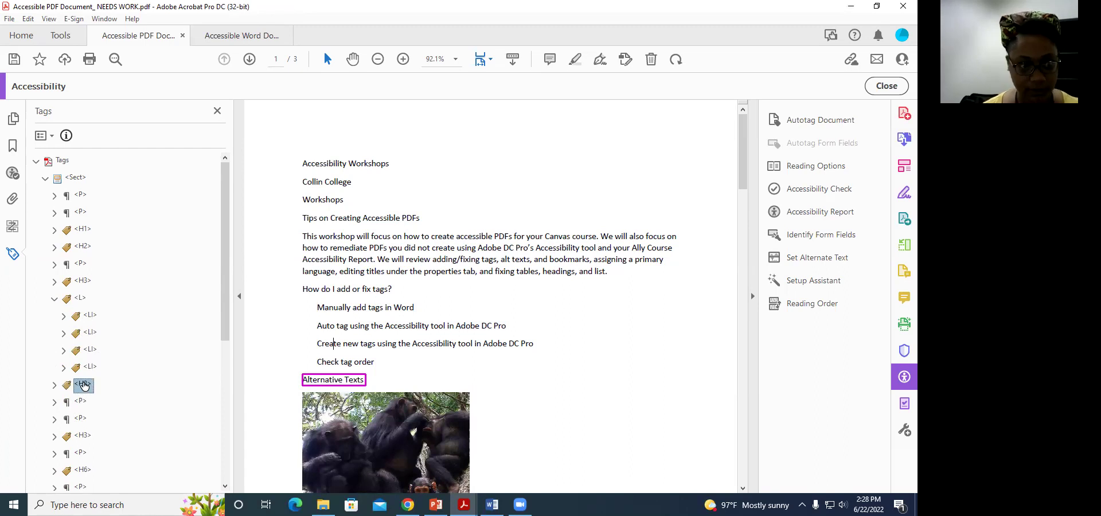
Locate the figure tag nested inside the paragraph tag of the chimpanzee image under "Alternative Texts"
click(81, 402)
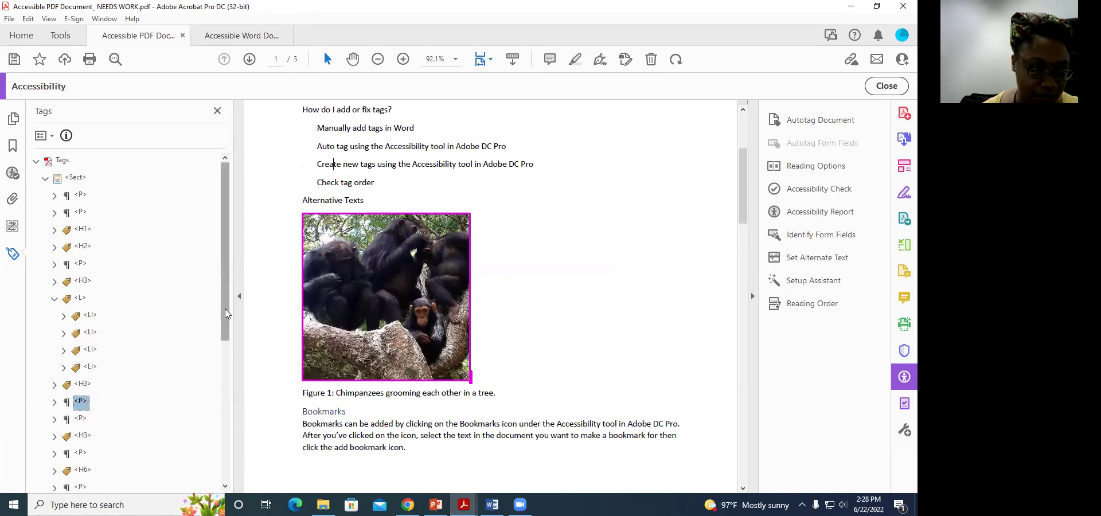
click(56, 403)
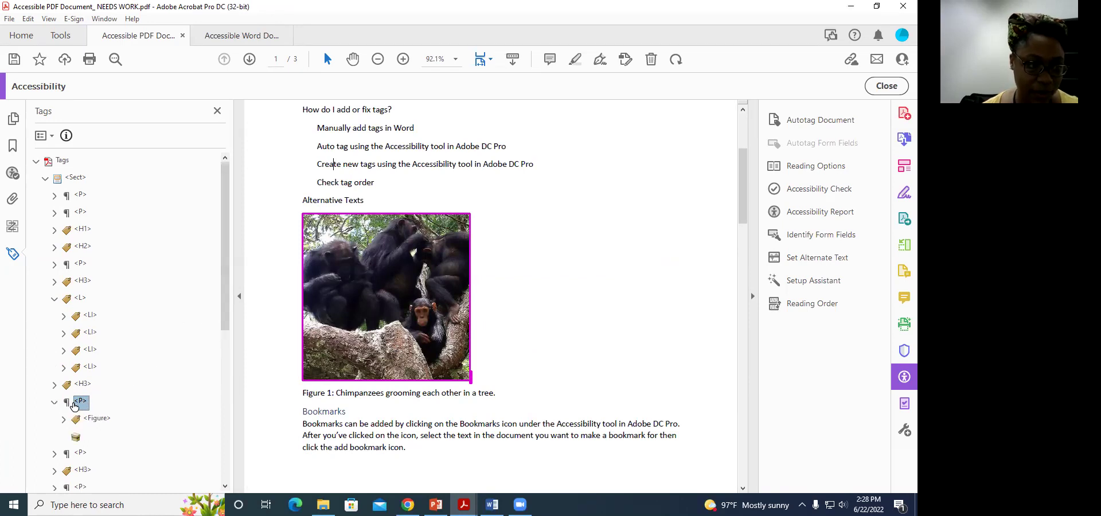
scroll(95, 421, down, 1)
click(96, 368)
right_click(97, 370)
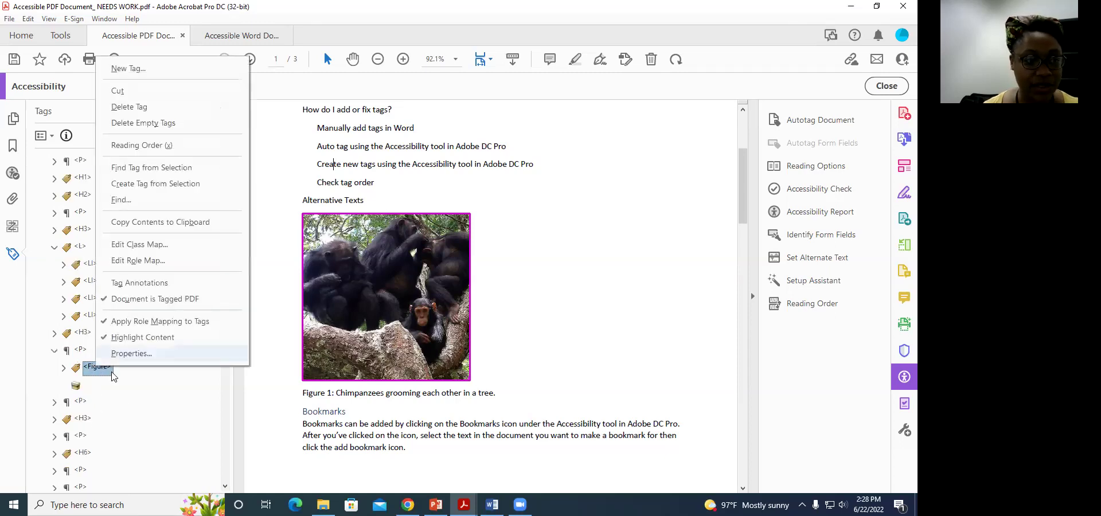
click(130, 403)
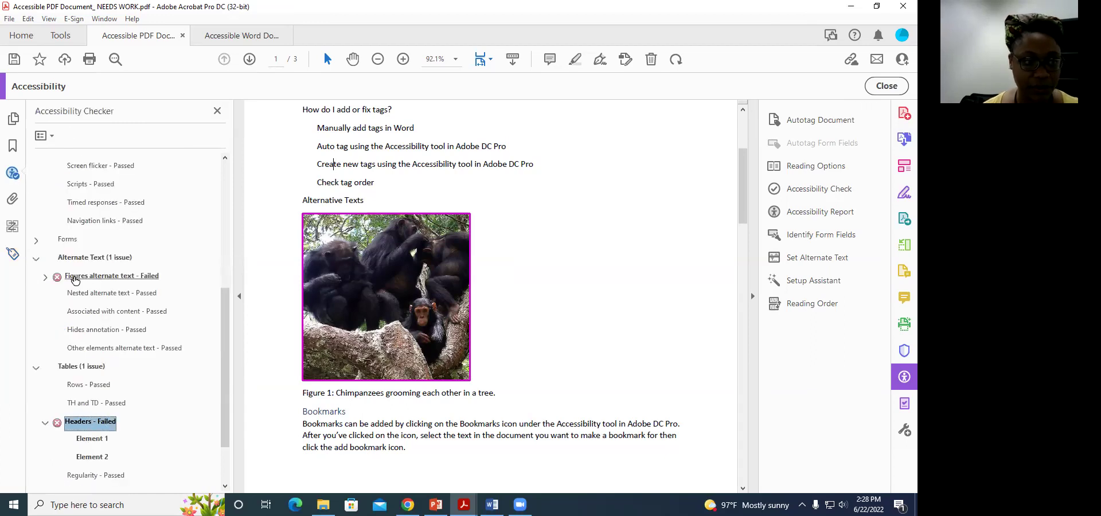
Fix the checker's failed figure item by setting the image's alternate text to "Chimpanzees grooming each other in a tree."
click(12, 174)
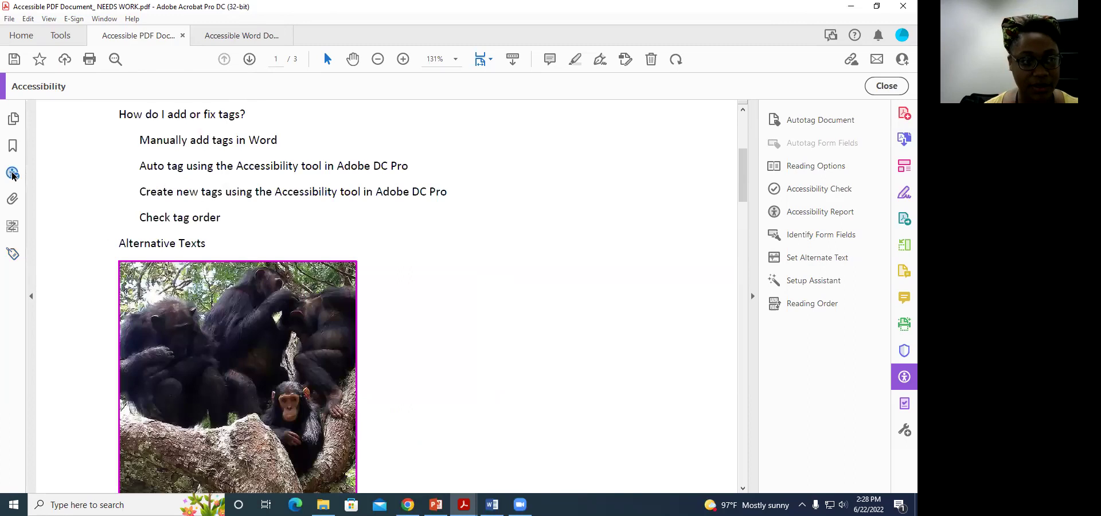
click(13, 175)
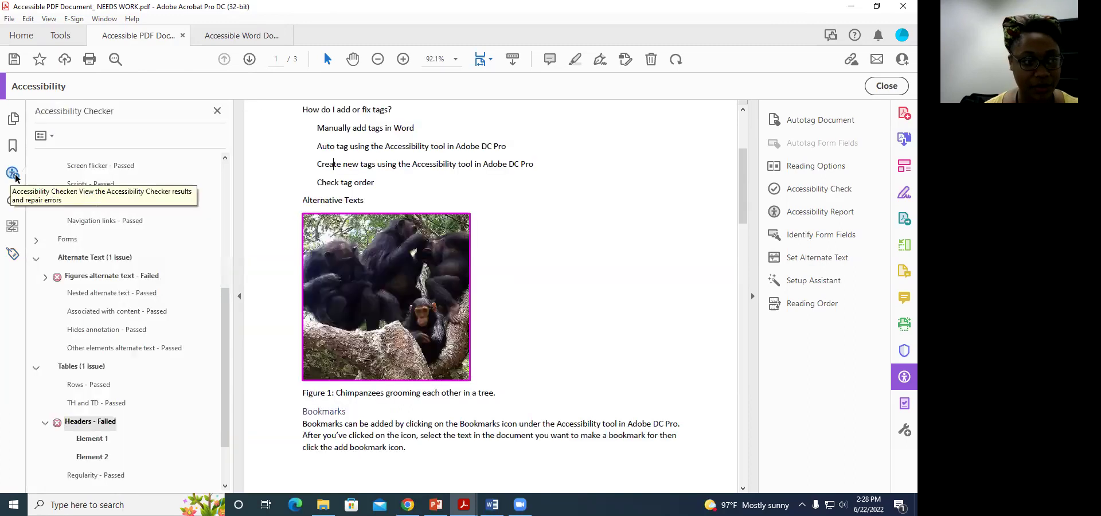
right_click(93, 278)
click(108, 292)
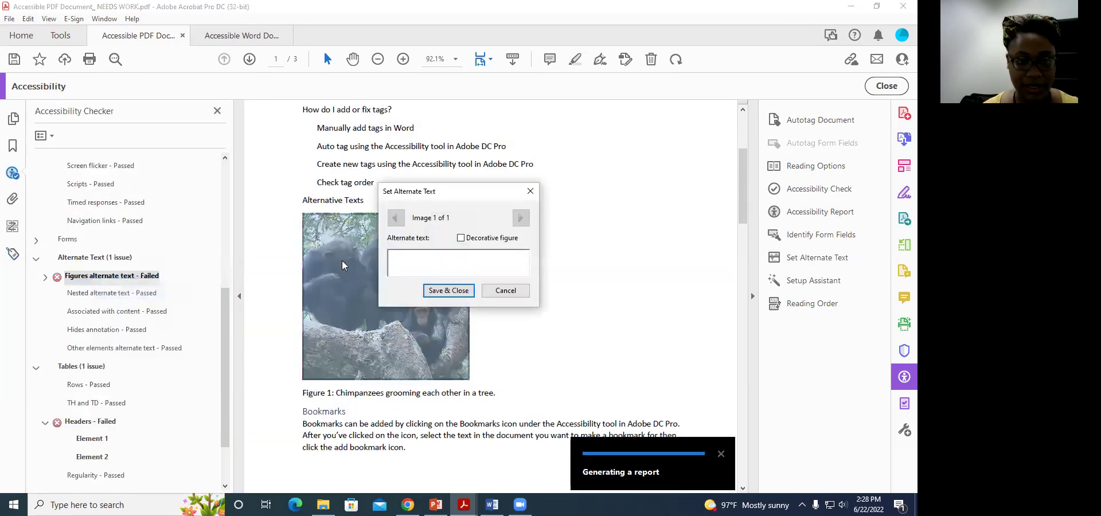
text(chim)
key(BackSpace)
key(BackSpace)
key(BackSpace)
text(himpanzee)
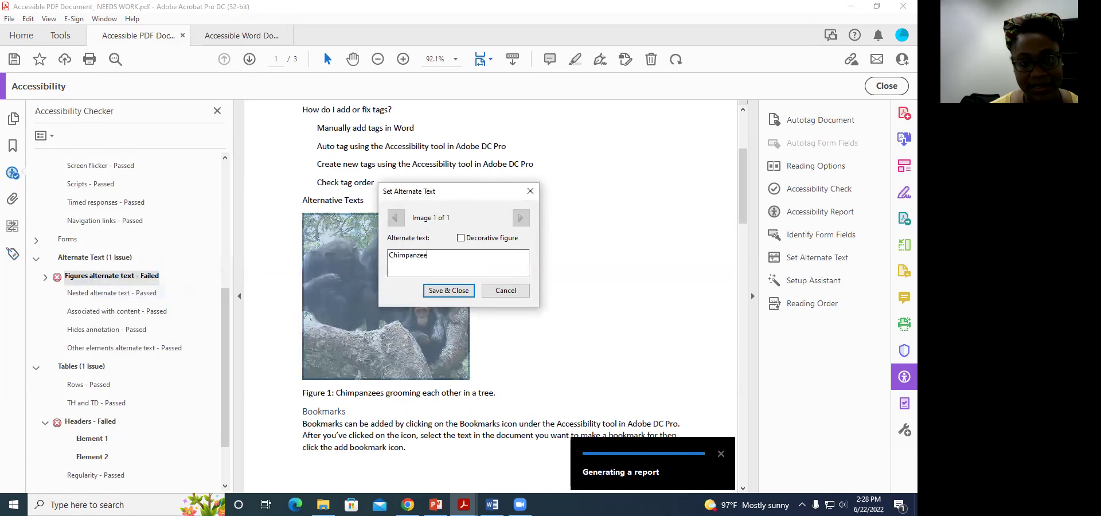
text(s groomi)
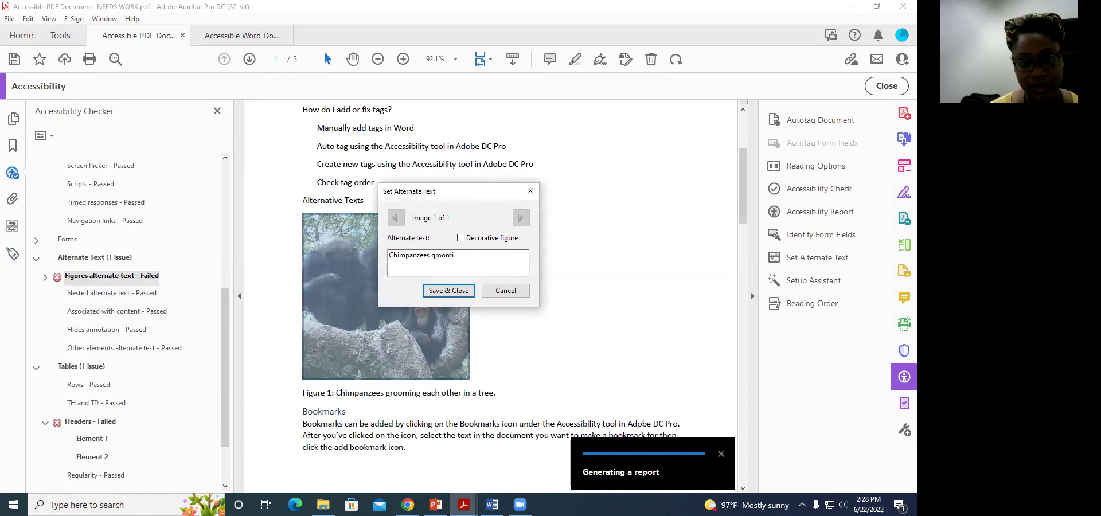
text(ng each other)
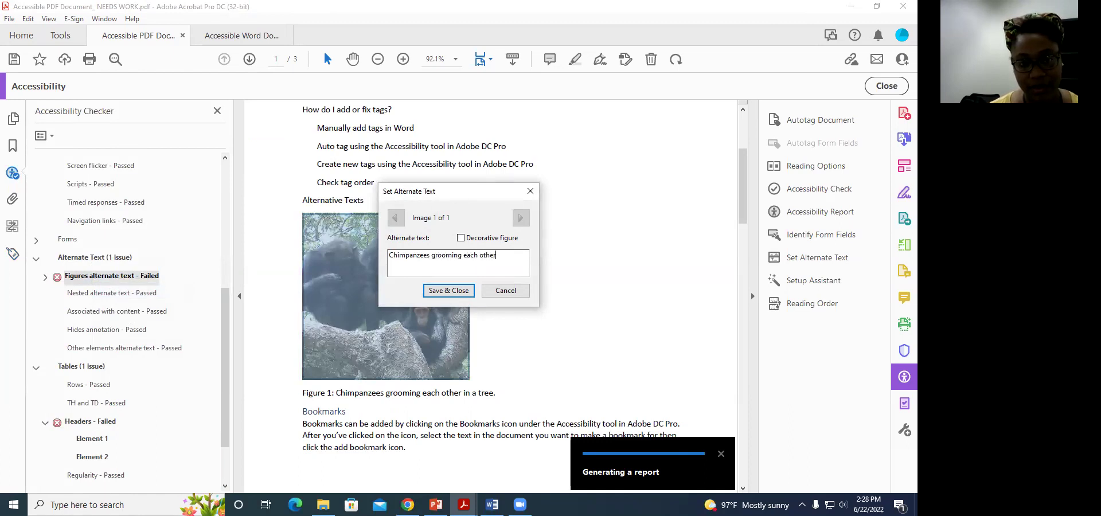
text( in a tree.)
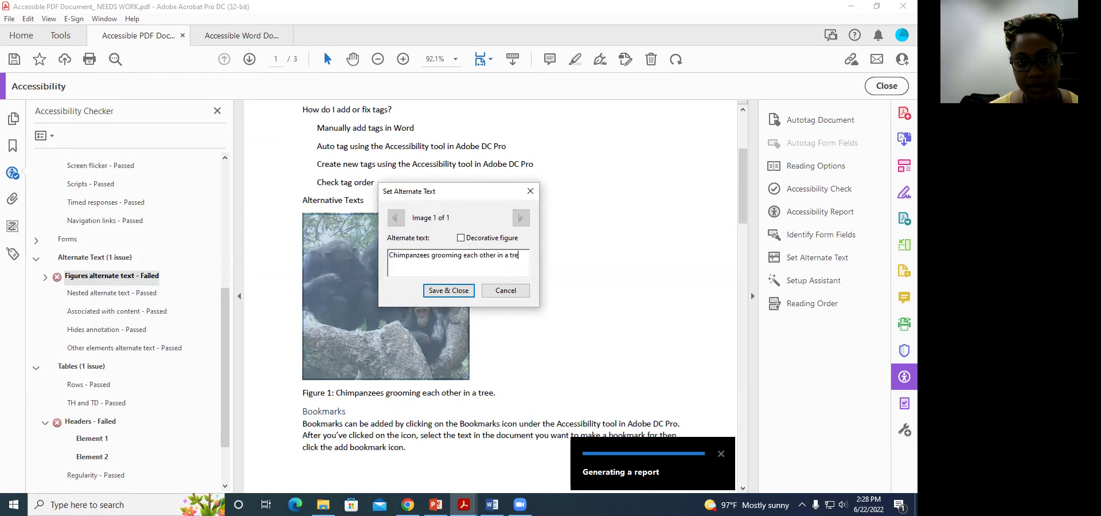
click(446, 291)
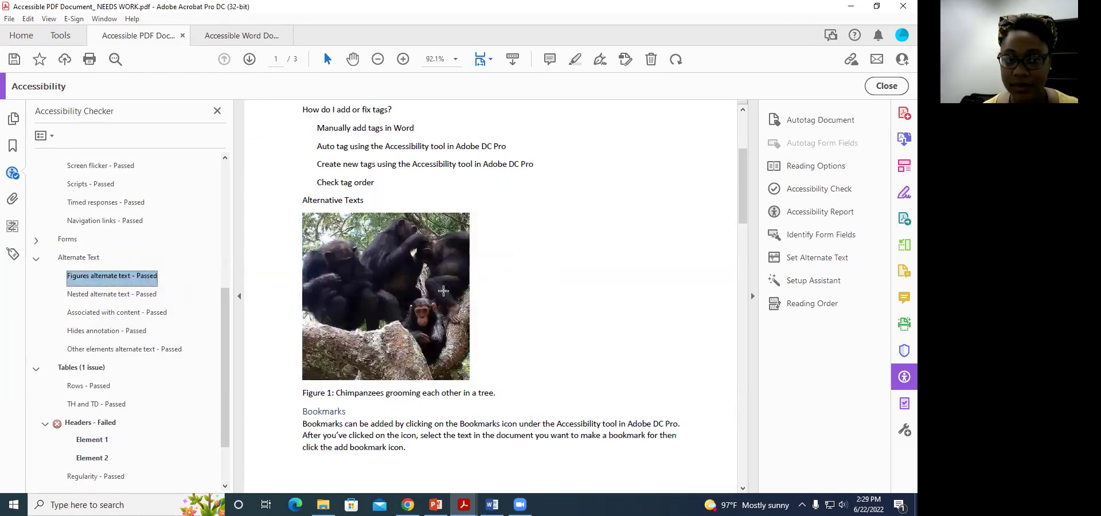
Check the tag of the Figure 1 caption and open the "Summary of Graded Work" table in the Table Editor
click(12, 254)
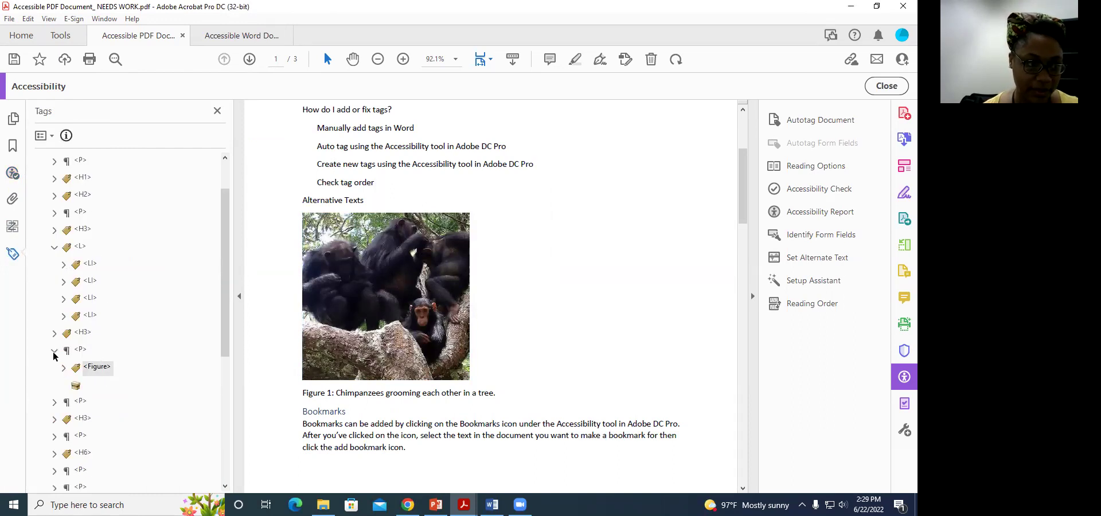
click(81, 407)
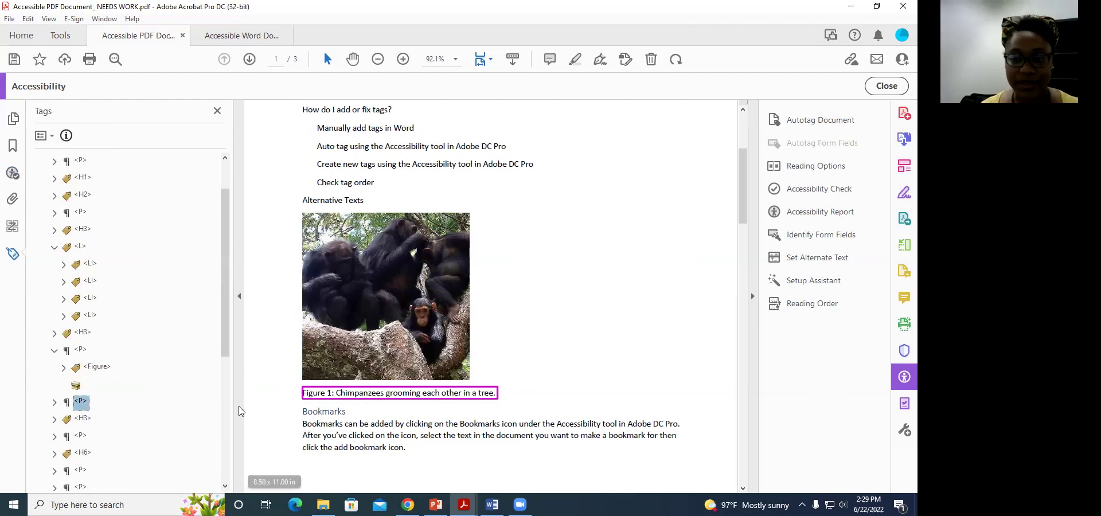
scroll(368, 404, down, 10)
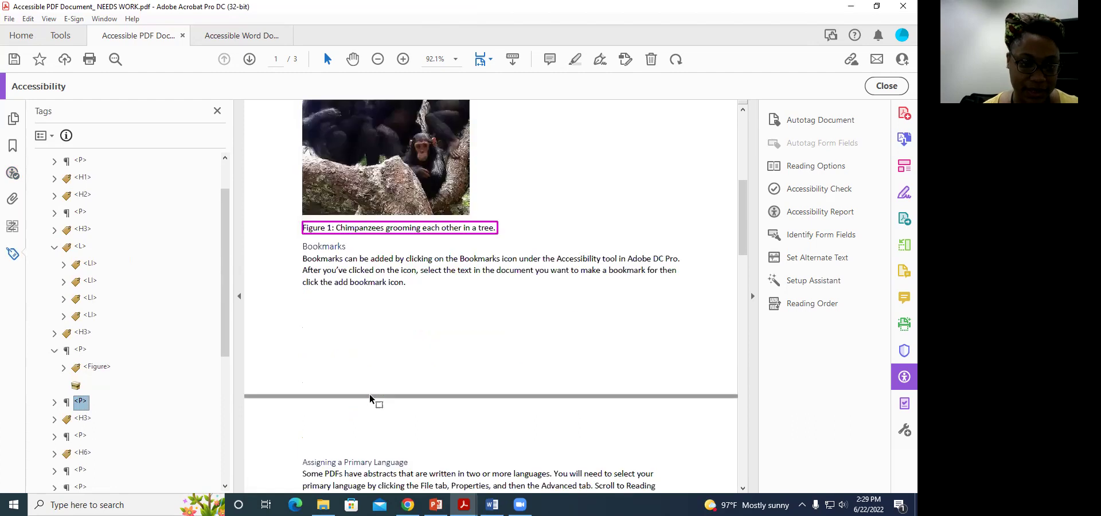
scroll(369, 395, down, 5)
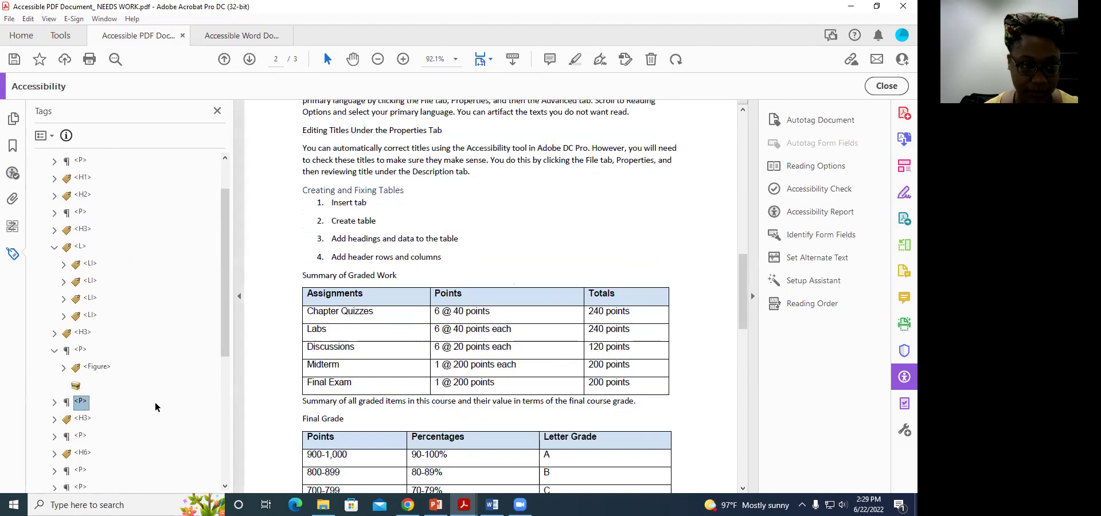
scroll(154, 399, down, 3)
click(87, 419)
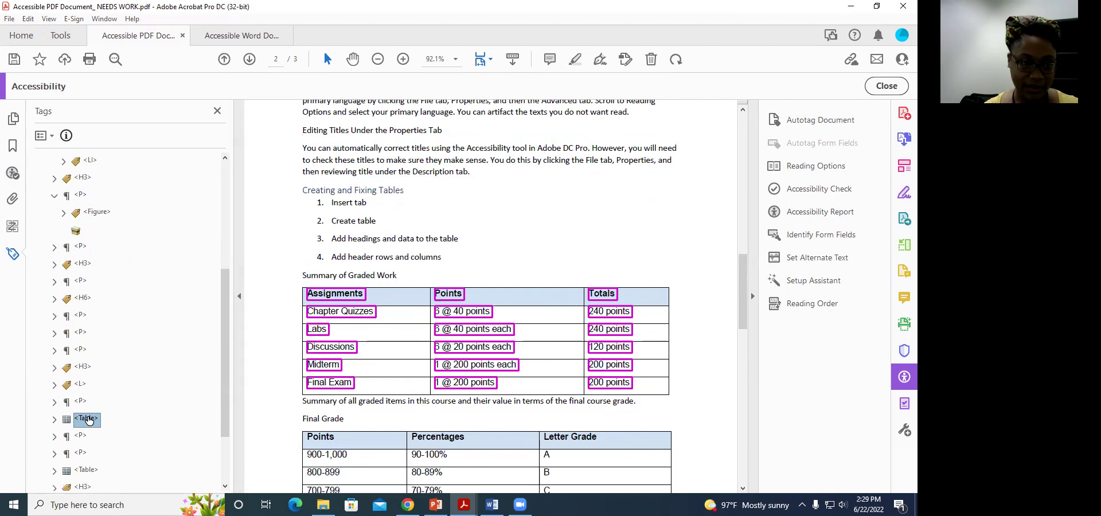
right_click(87, 419)
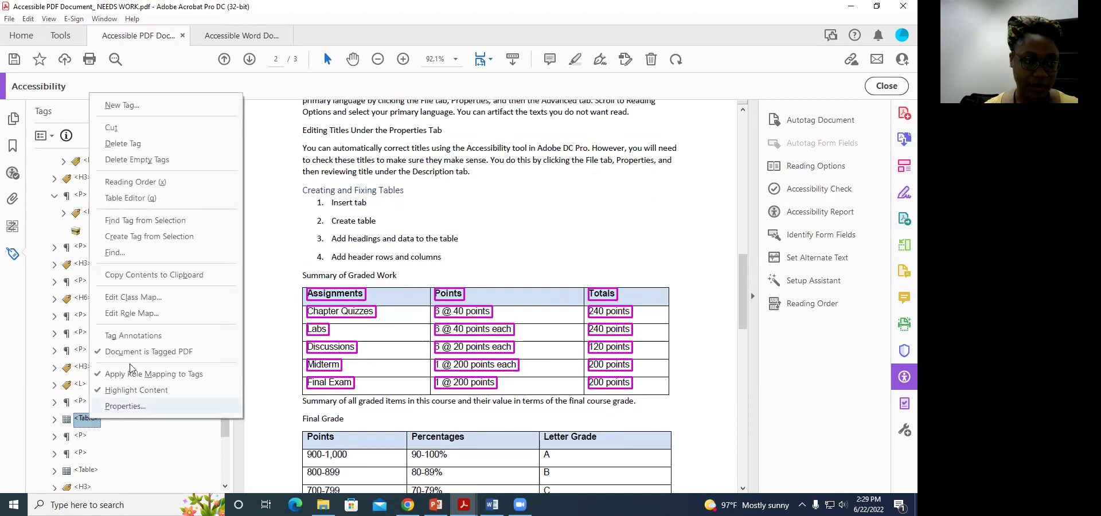
click(146, 199)
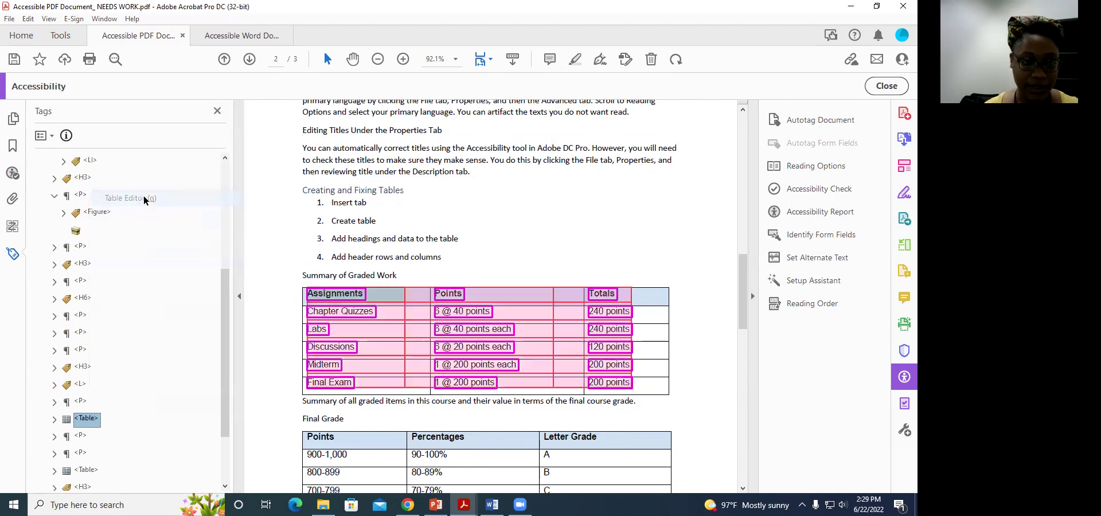
Set the Assignments, Points and Totals cells of the first table row to Header Cell with scope Row
click(343, 297)
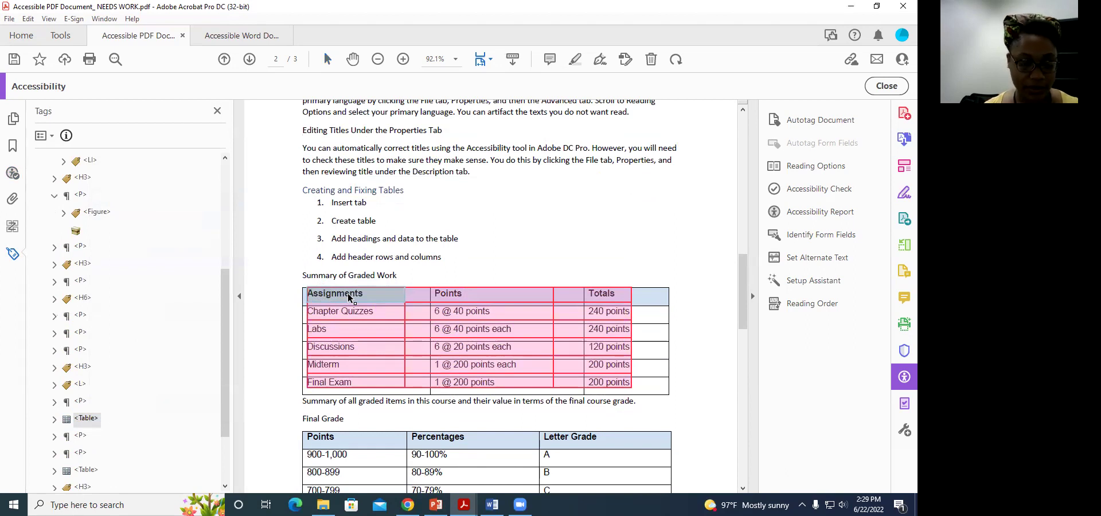
drag(348, 297, 559, 298)
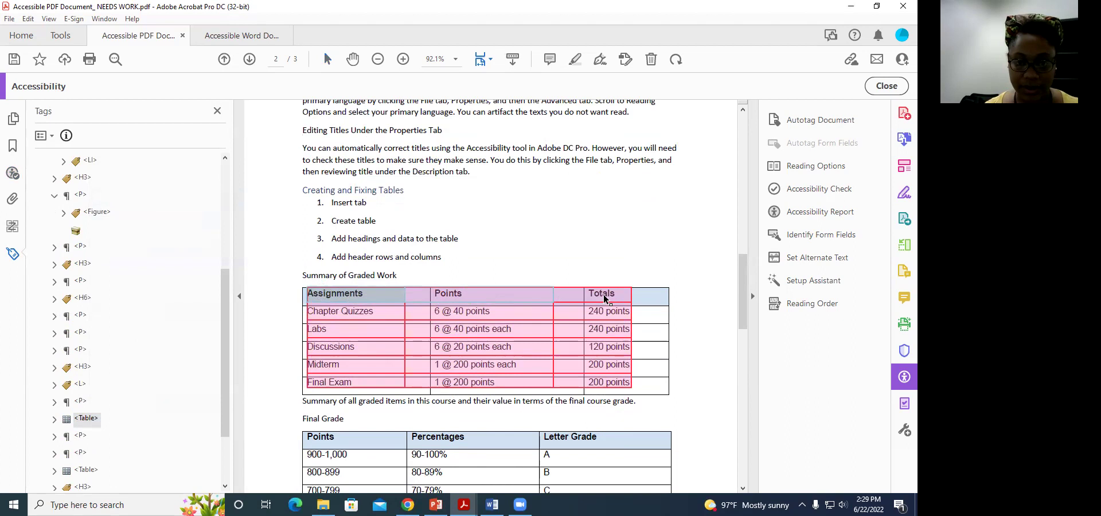
right_click(483, 298)
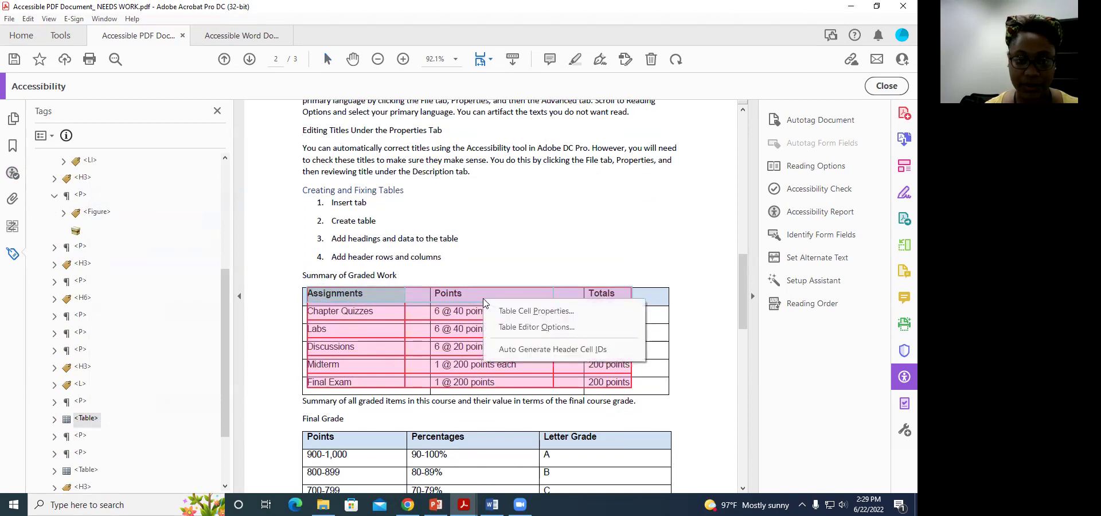
click(510, 310)
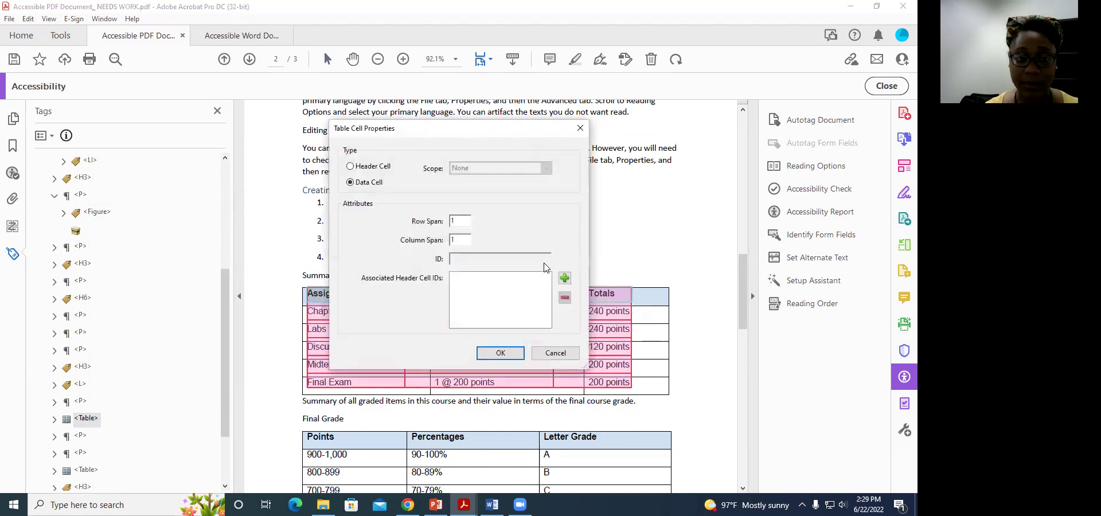
click(351, 167)
click(532, 172)
click(524, 185)
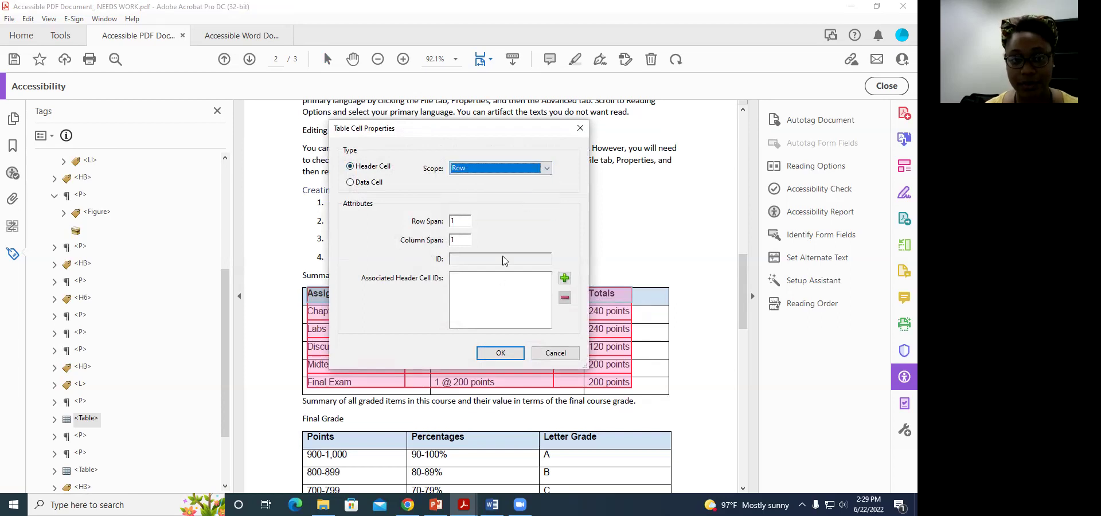
click(498, 349)
Set the first-column cells from "Chapter Quizzes" through "Final Exam" to Header Cell with scope Column
click(354, 314)
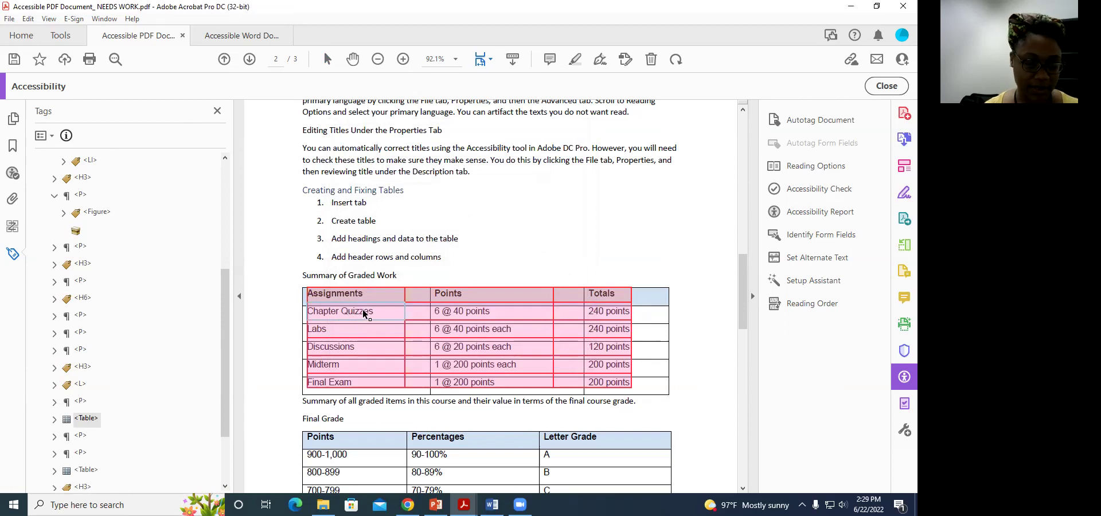
drag(362, 335, 363, 383)
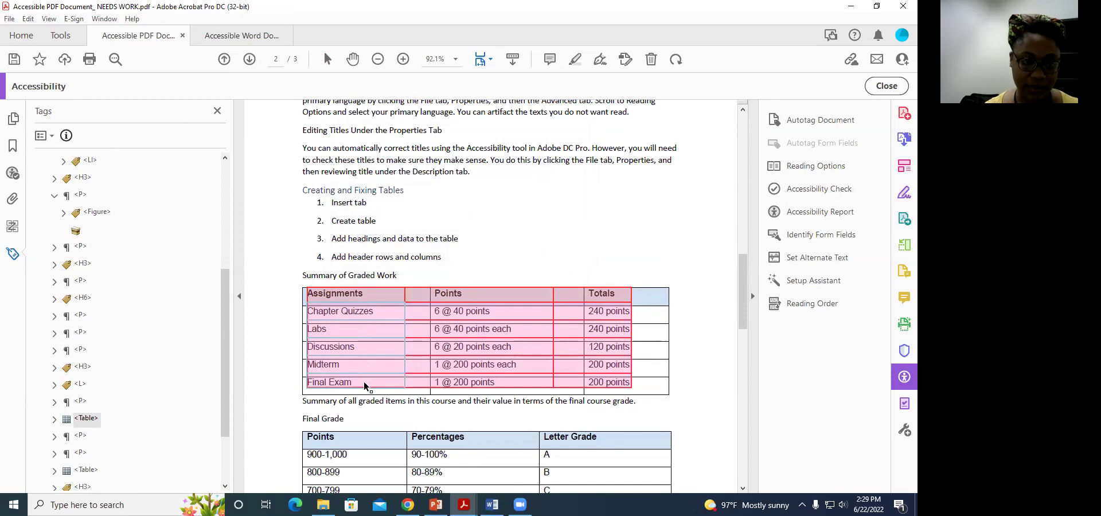
right_click(358, 351)
click(395, 361)
click(361, 167)
click(545, 168)
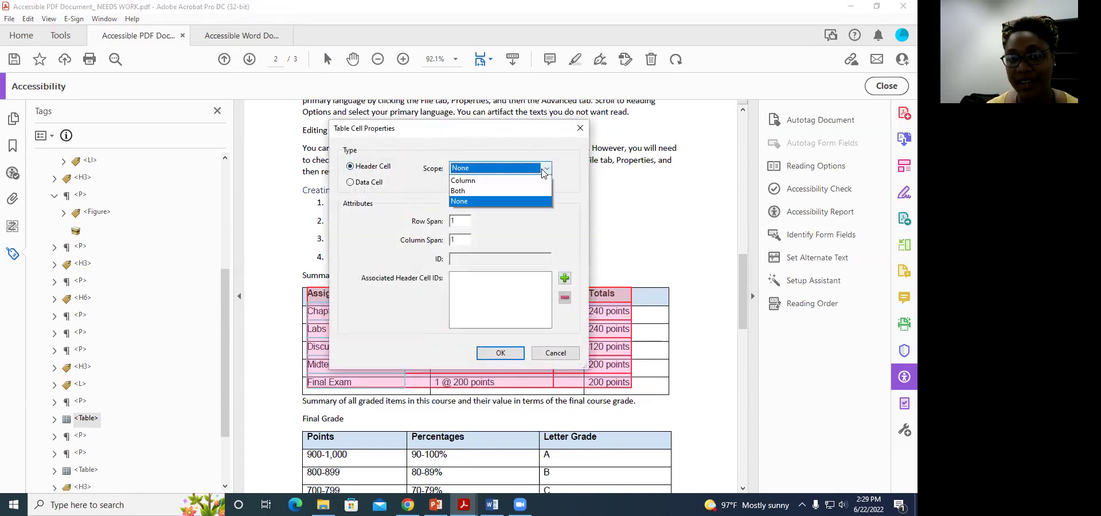
click(468, 191)
click(508, 350)
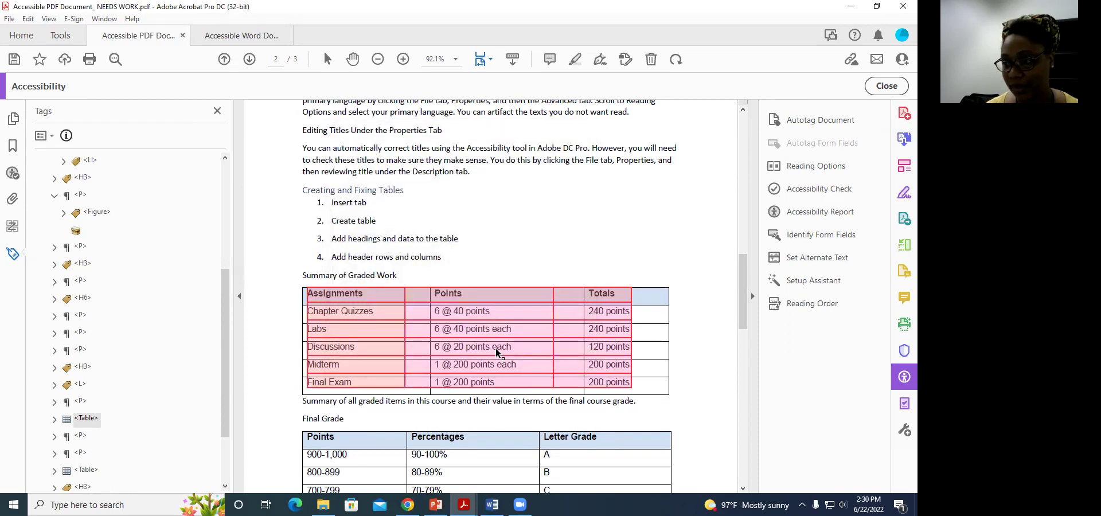
Review the remaining tags and document content around the "Summary of Graded Work" and "Final Grade" tables
scroll(496, 351, down, 2)
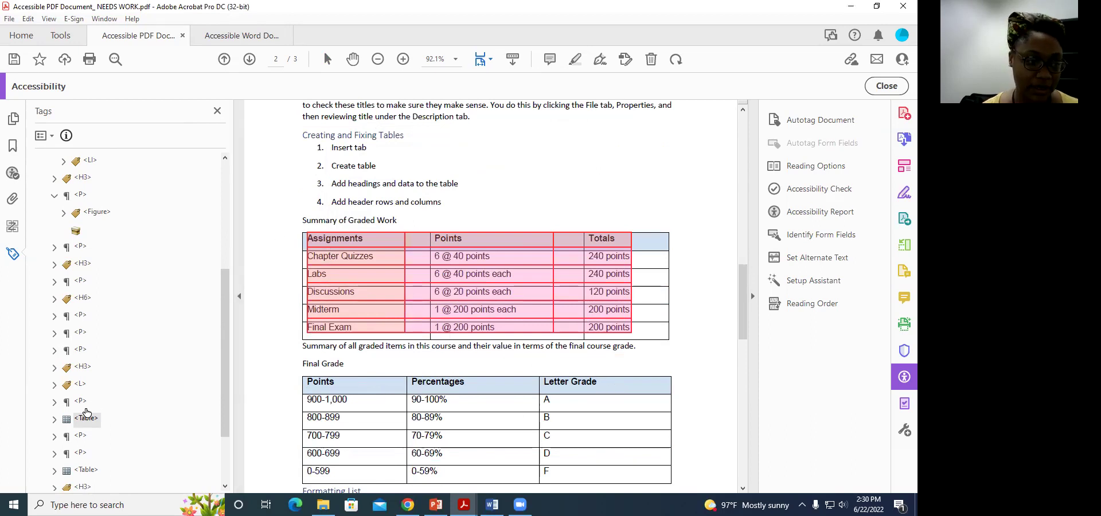
scroll(224, 376, down, 1)
scroll(223, 376, down, 2)
scroll(386, 332, down, 6)
scroll(410, 338, down, 3)
scroll(410, 338, up, 10)
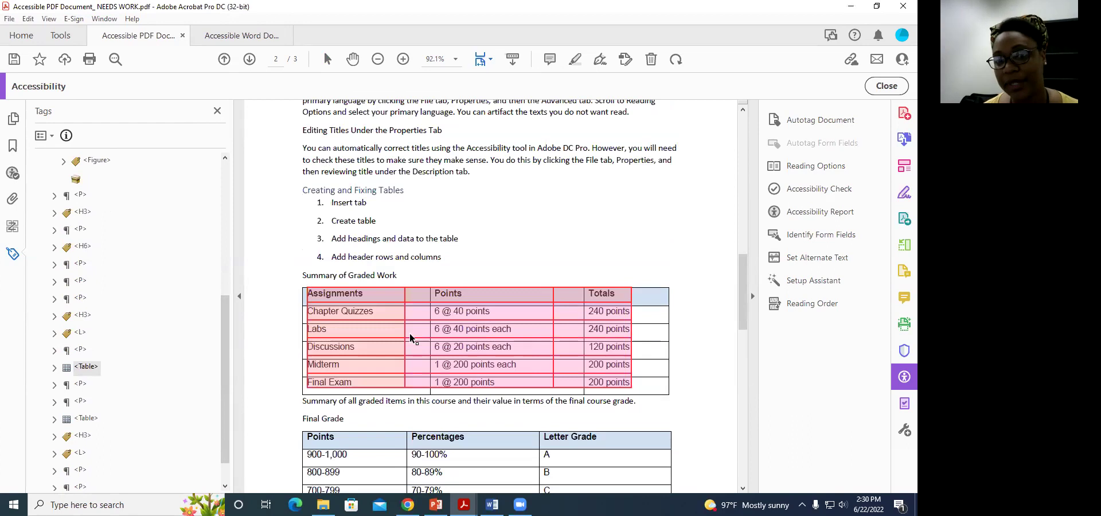
scroll(409, 333, up, 2)
scroll(409, 332, down, 2)
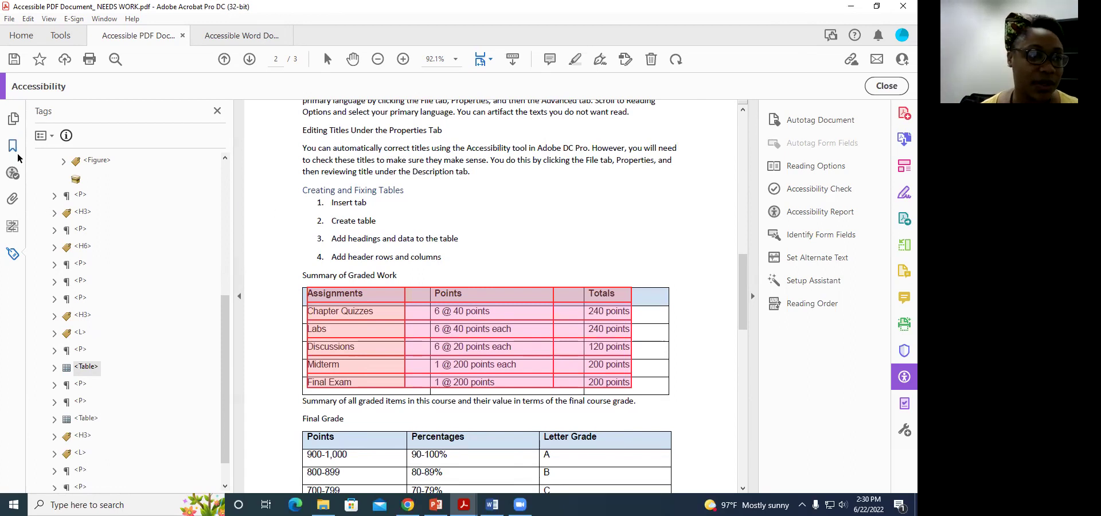
Review the failed Title item in the accessibility results and set the document's title property to "Accessibility Workshop"
click(12, 173)
scroll(110, 307, down, 1)
scroll(110, 307, up, 4)
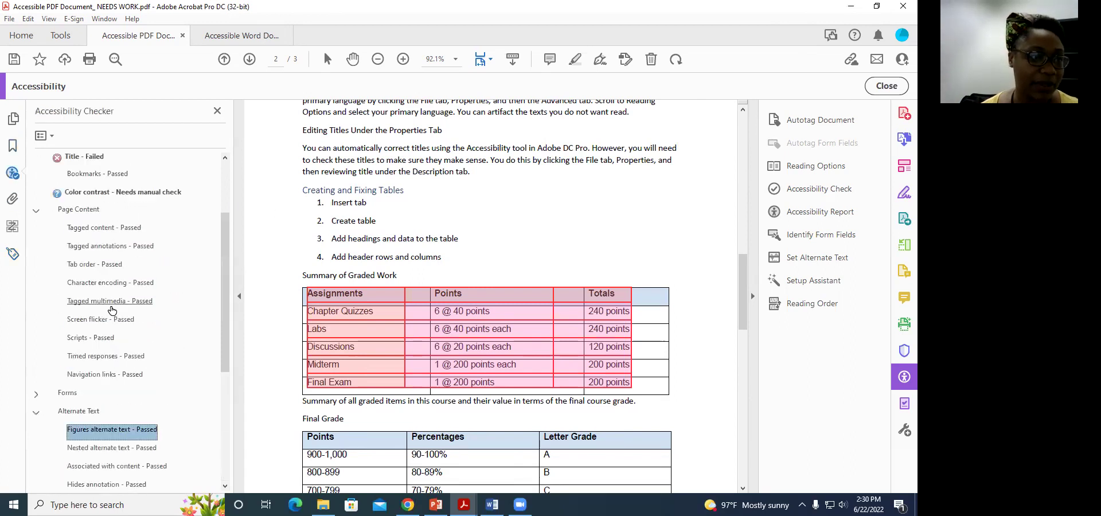
click(9, 22)
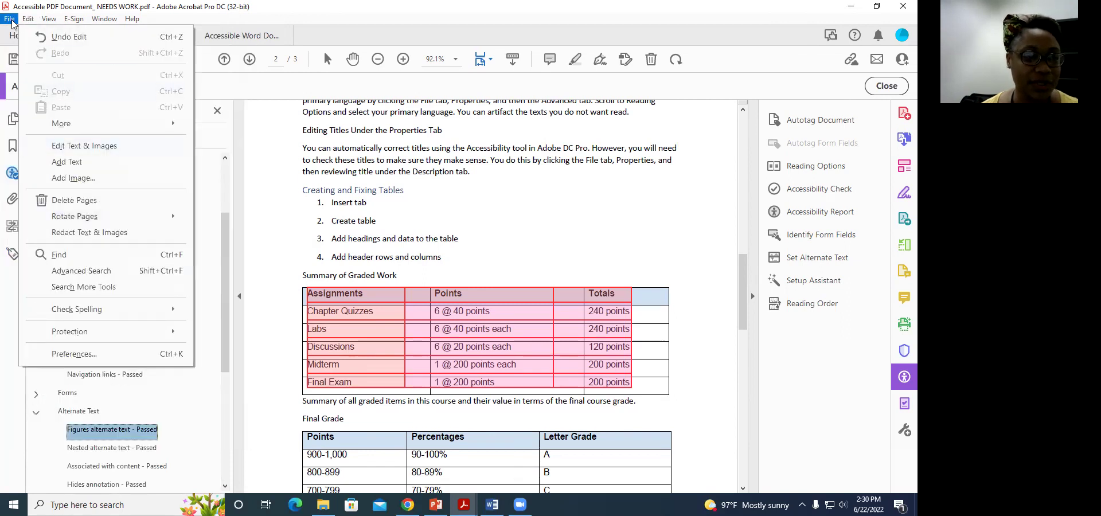
click(53, 286)
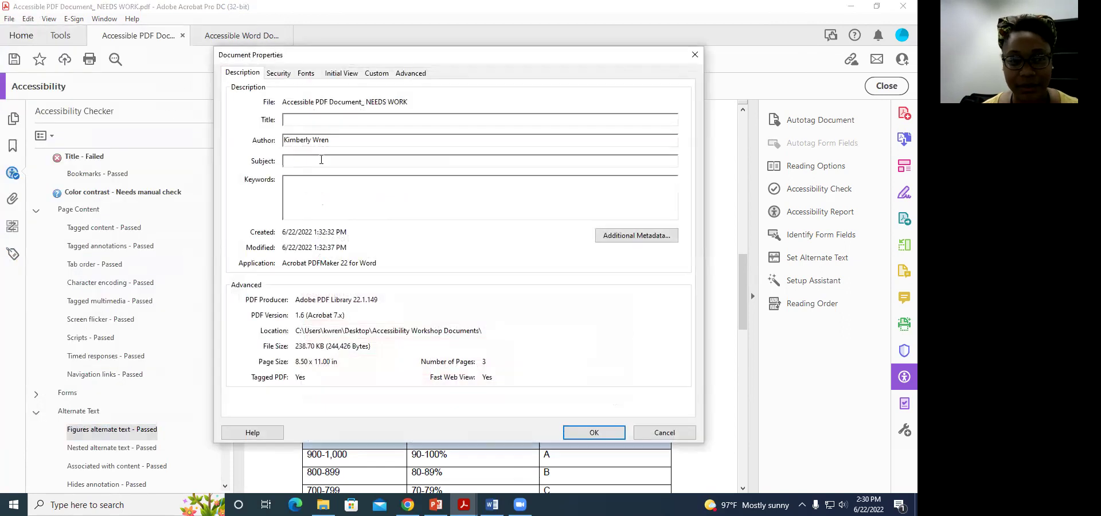
click(323, 119)
text(A)
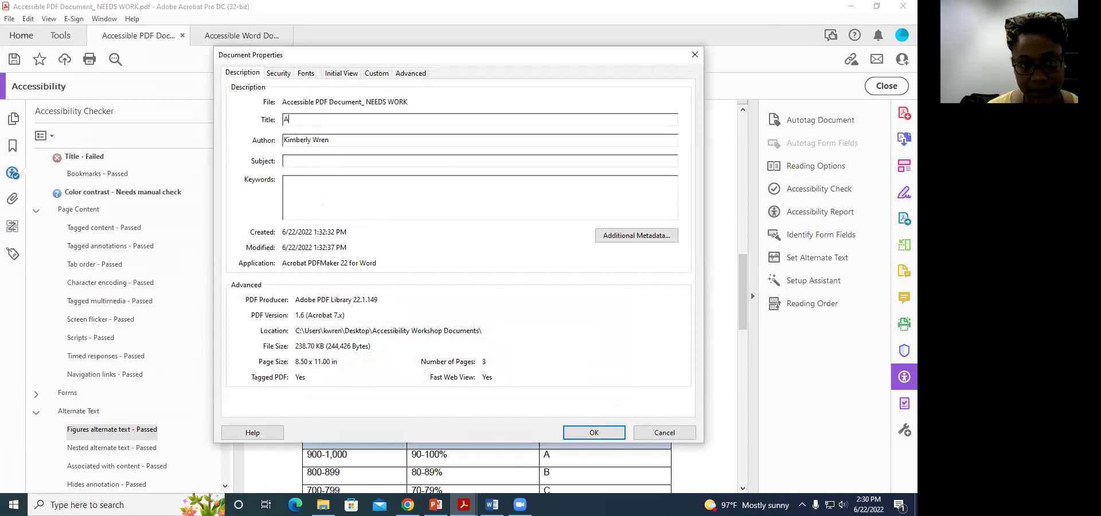
text(ccessi)
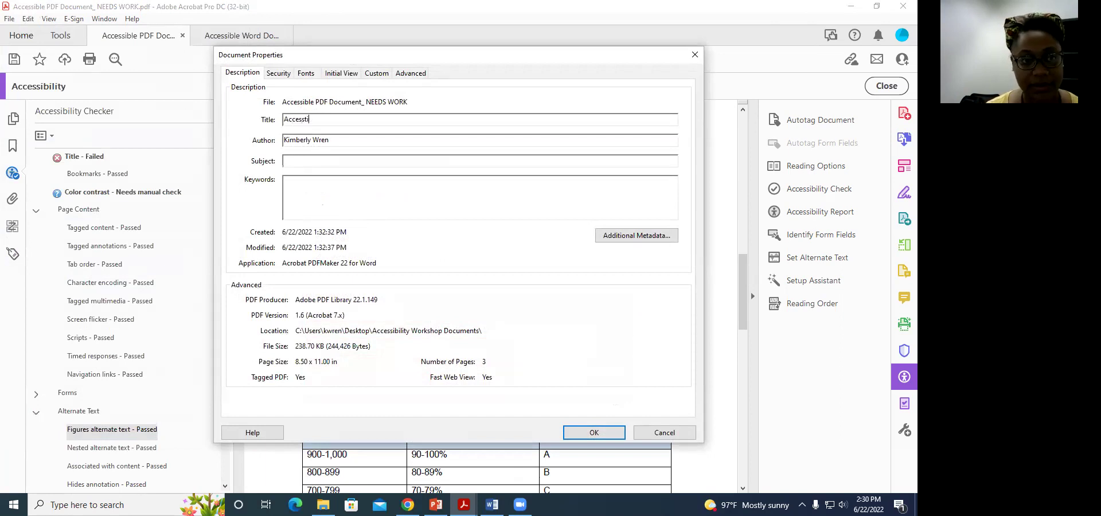
text(bility)
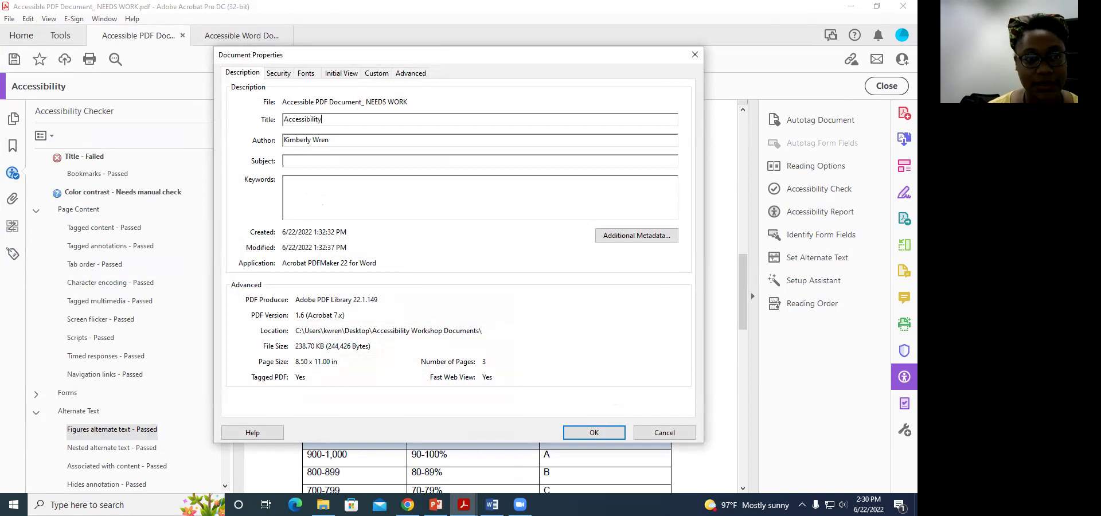
text( Workshop)
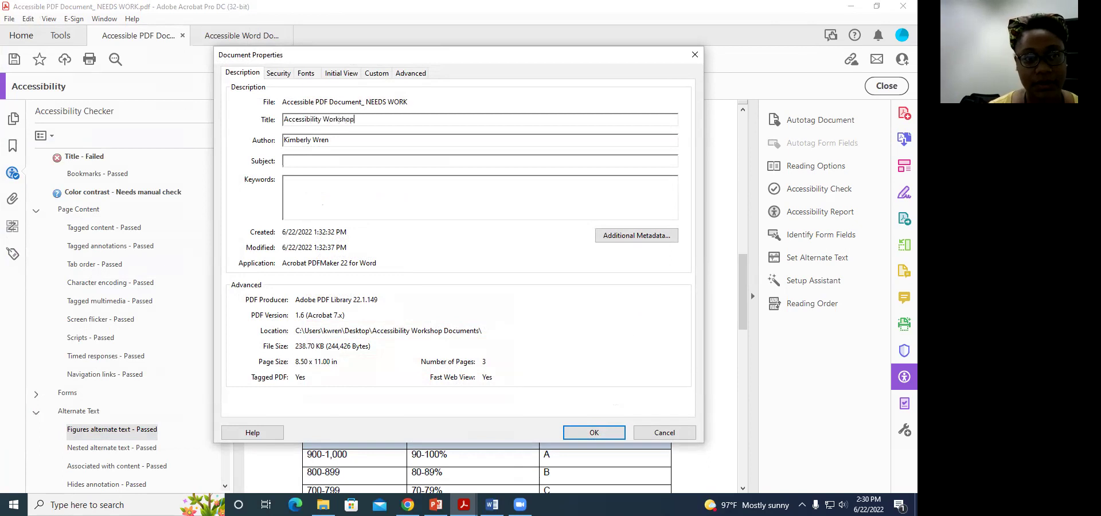
click(581, 430)
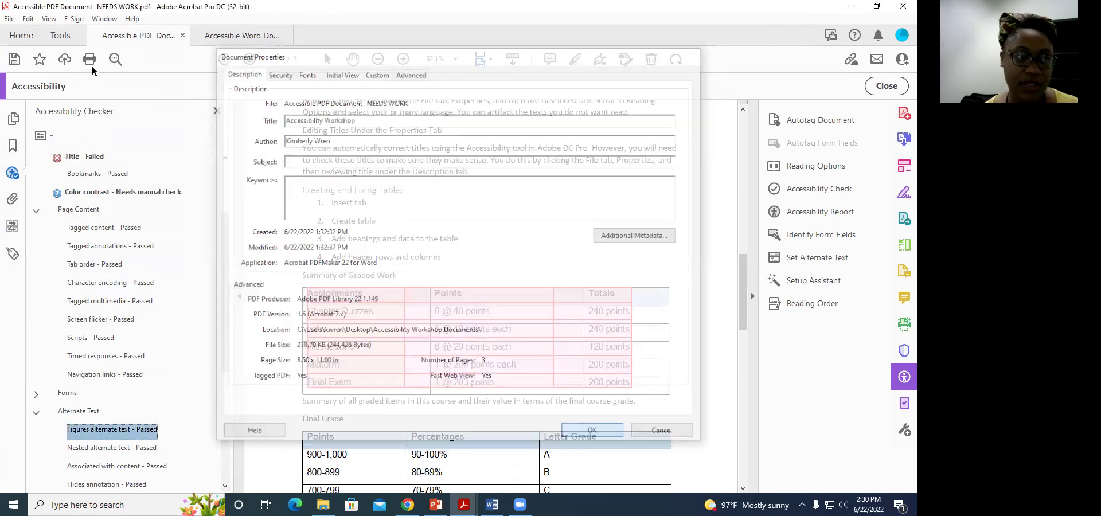
Check the document's title and its reading language setting in the document properties
click(10, 19)
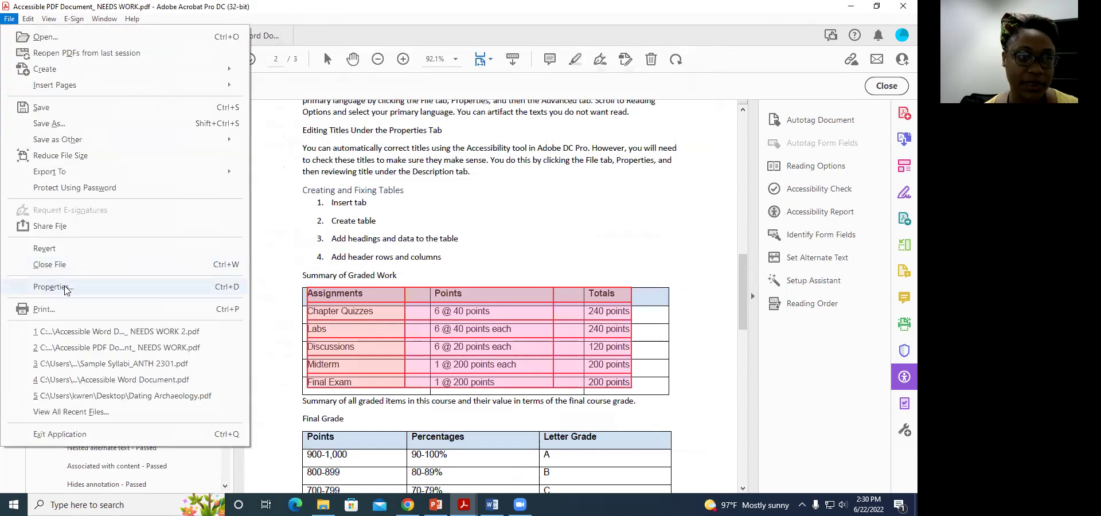
click(66, 282)
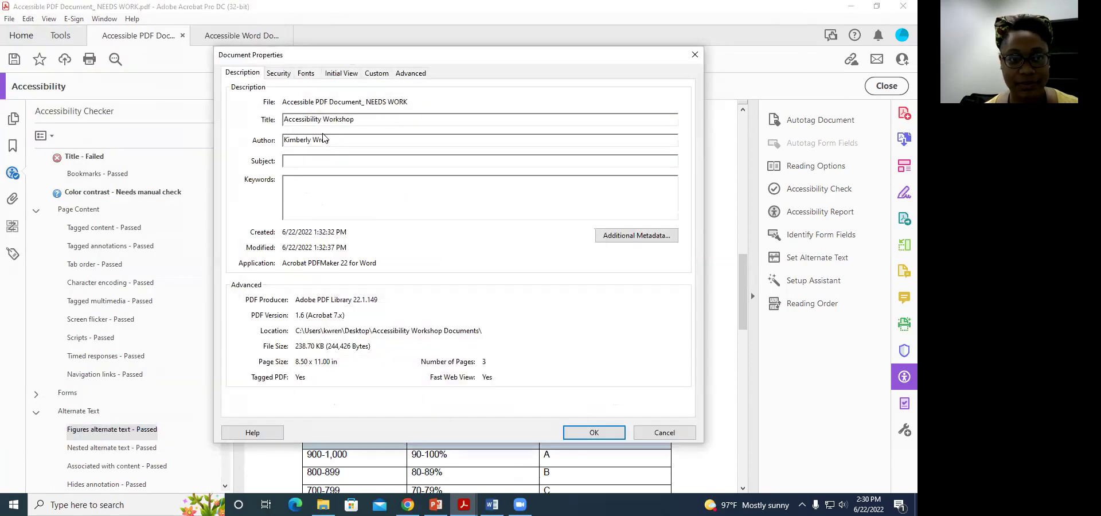
click(409, 75)
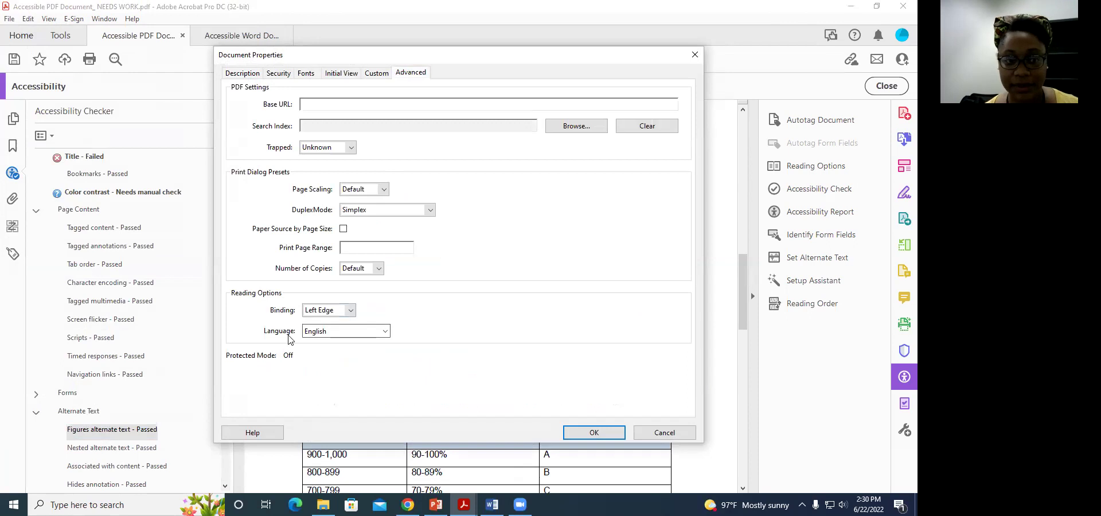
click(385, 331)
click(386, 331)
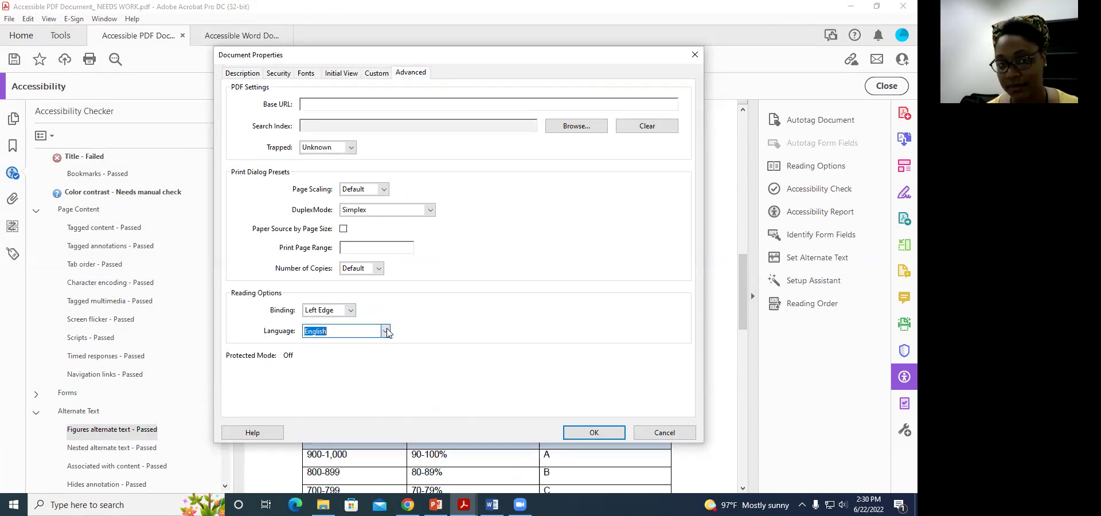
click(606, 433)
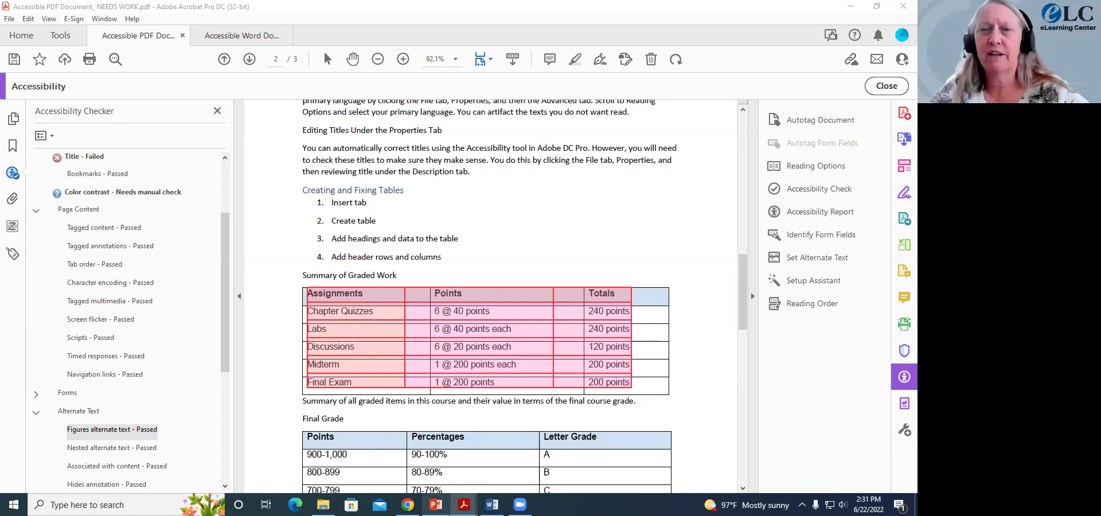
Switch to the PowerPoint presentation, present the "Resources" slide full screen and exit the slide show
click(435, 505)
click(106, 291)
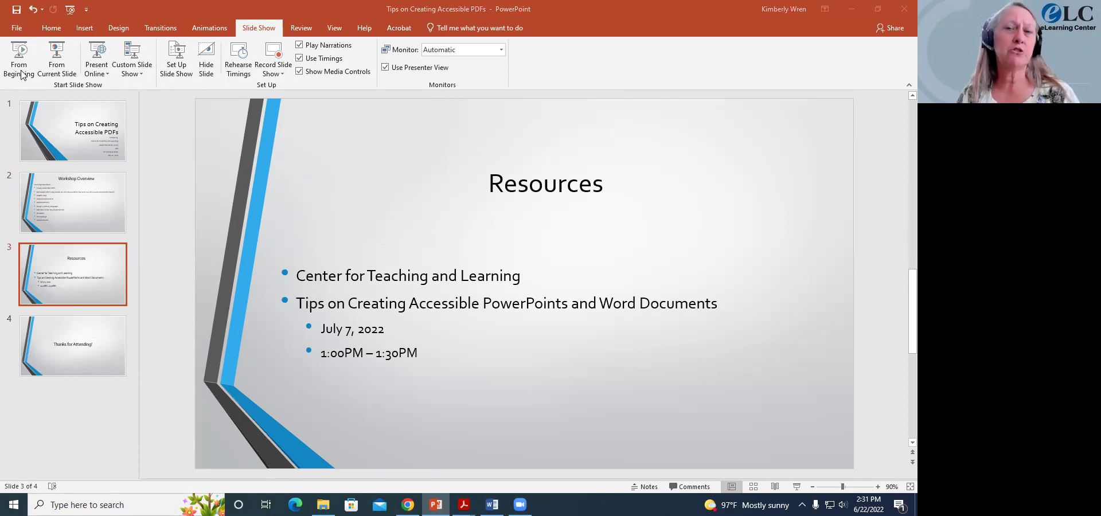
click(59, 67)
click(59, 67)
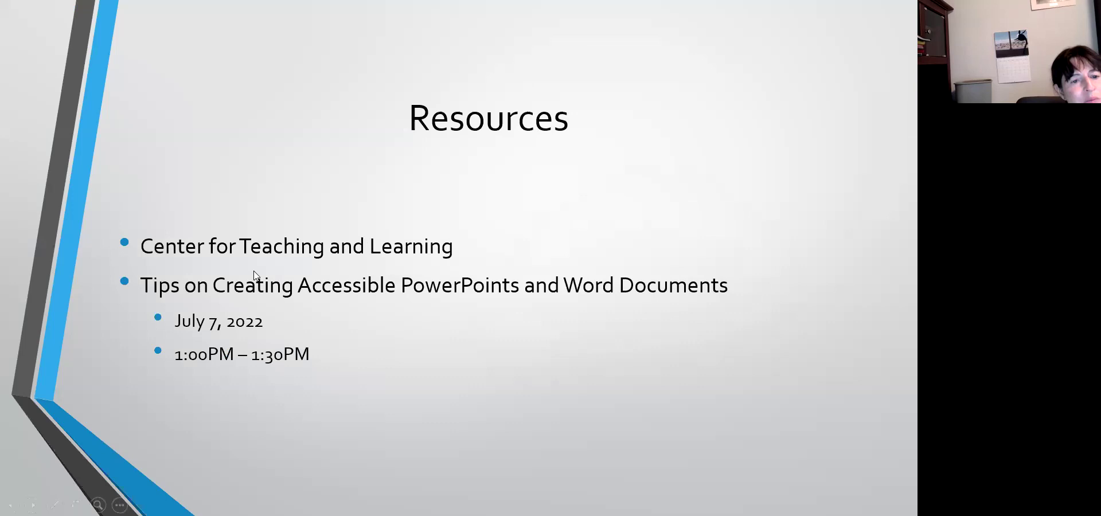
key(Escape)
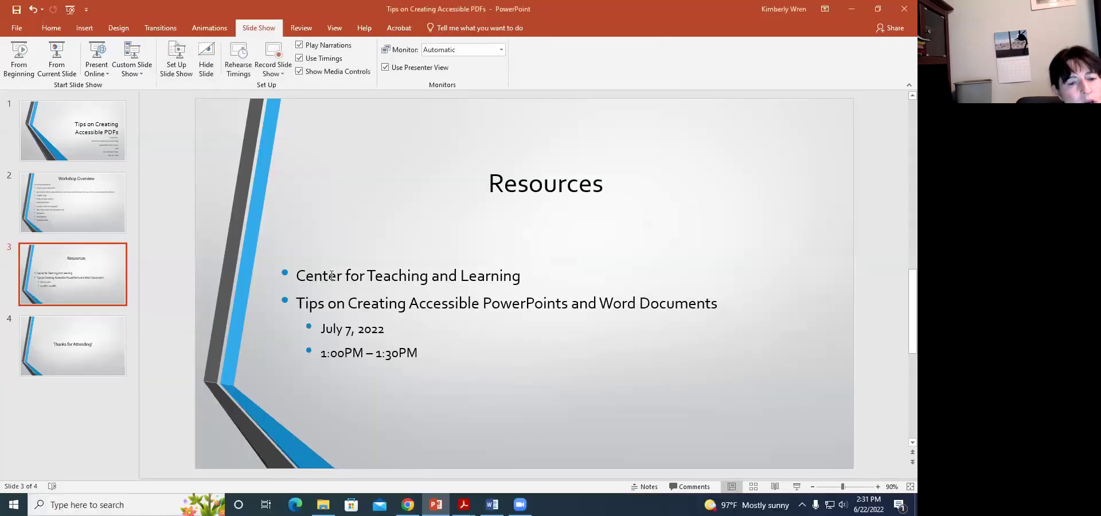
Switch to the Word document and return to "Accessible PDF Document_ NEEDS WORK.pdf" in Acrobat
click(492, 505)
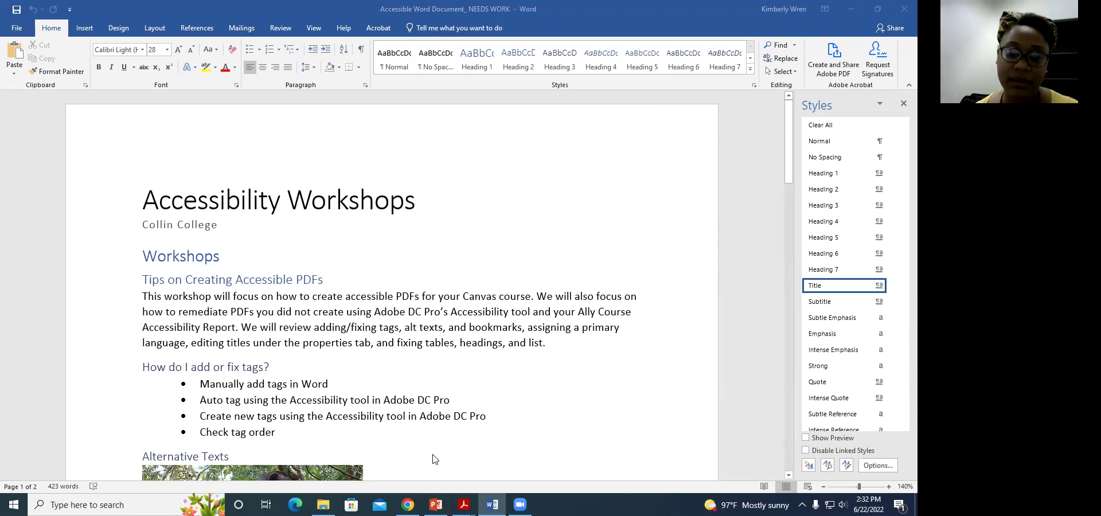
mouse_move(463, 504)
click(504, 451)
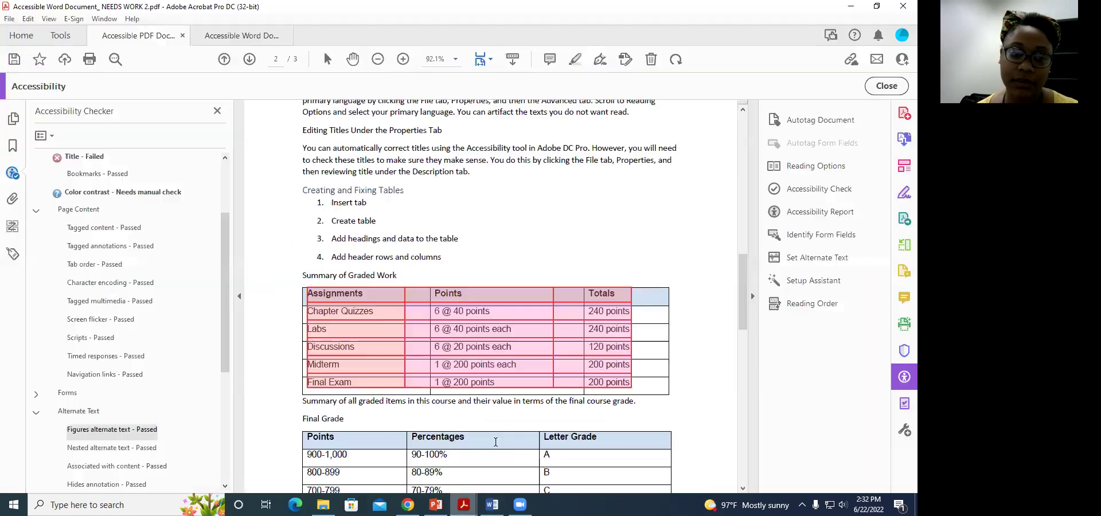
click(396, 453)
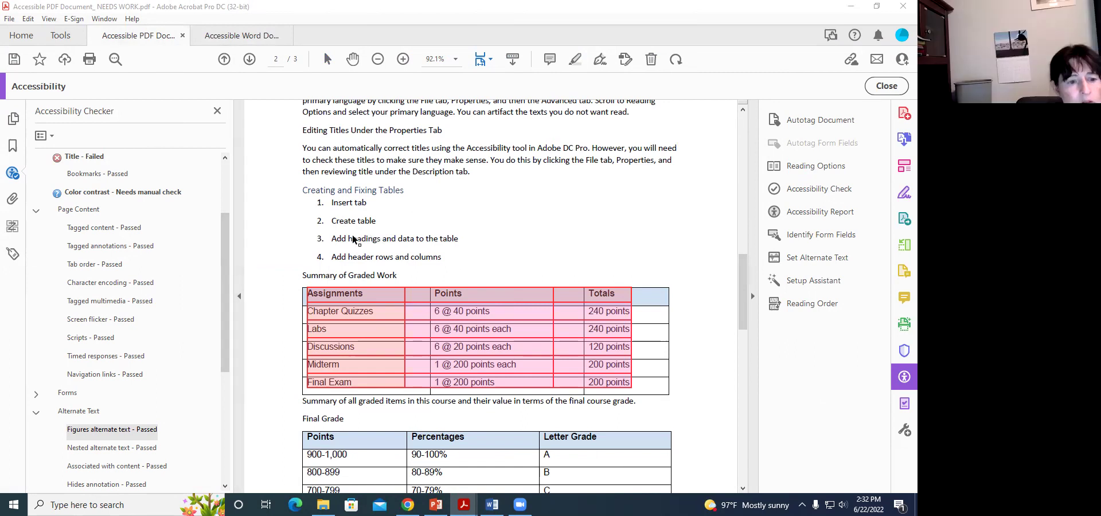
Locate the tag for the "Editing Titles Under the Properties Tab" line in the tag structure
click(11, 253)
click(81, 281)
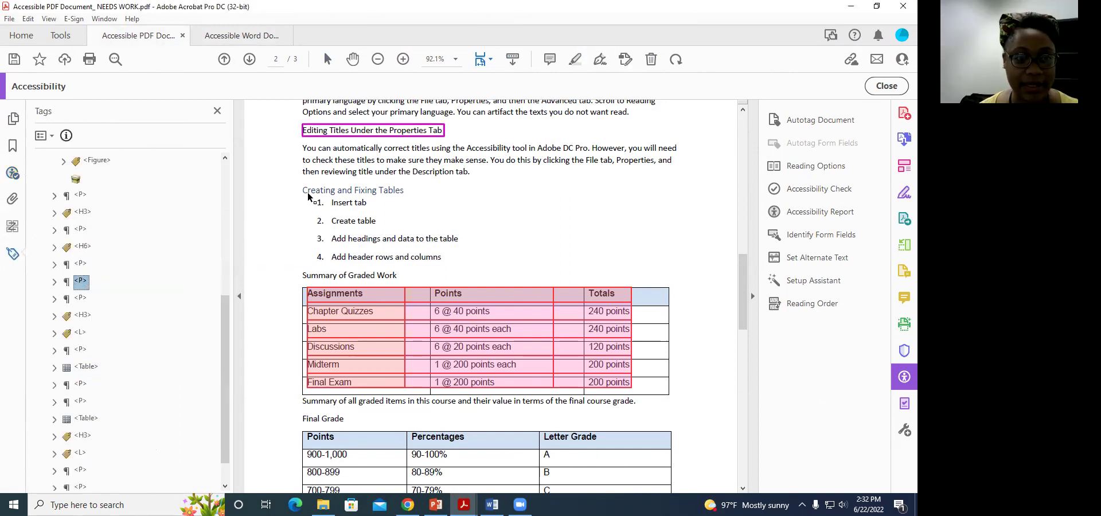
scroll(310, 198, up, 1)
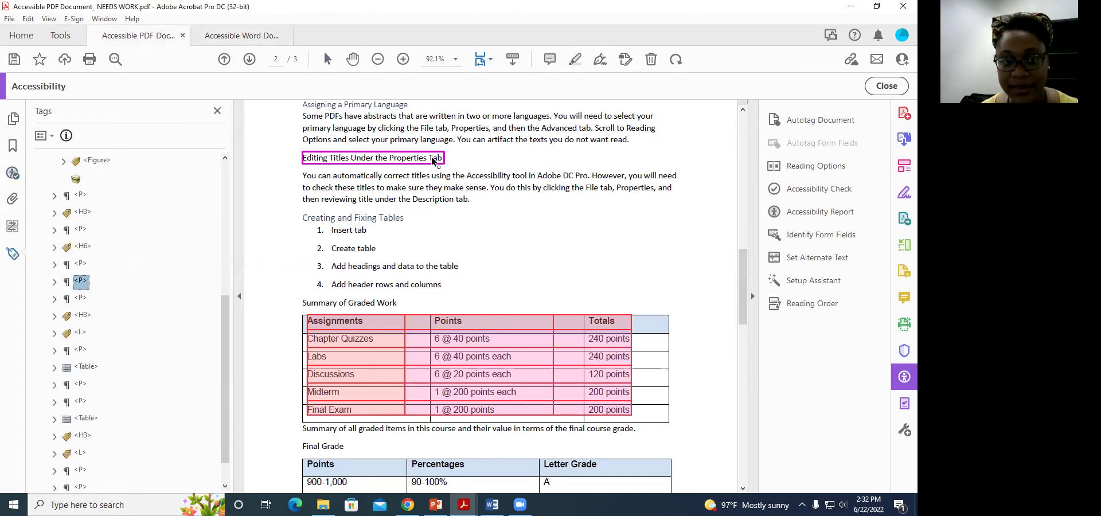
With the Reading Order tool, mark the "How do I add or fix tags?" line on page 1 as Background/Artifact
right_click(81, 283)
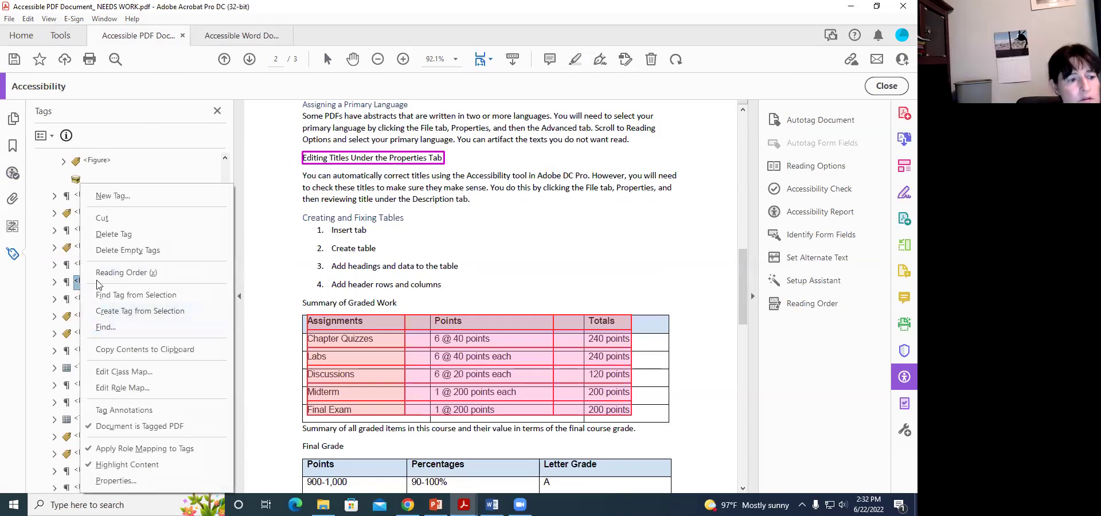
click(102, 274)
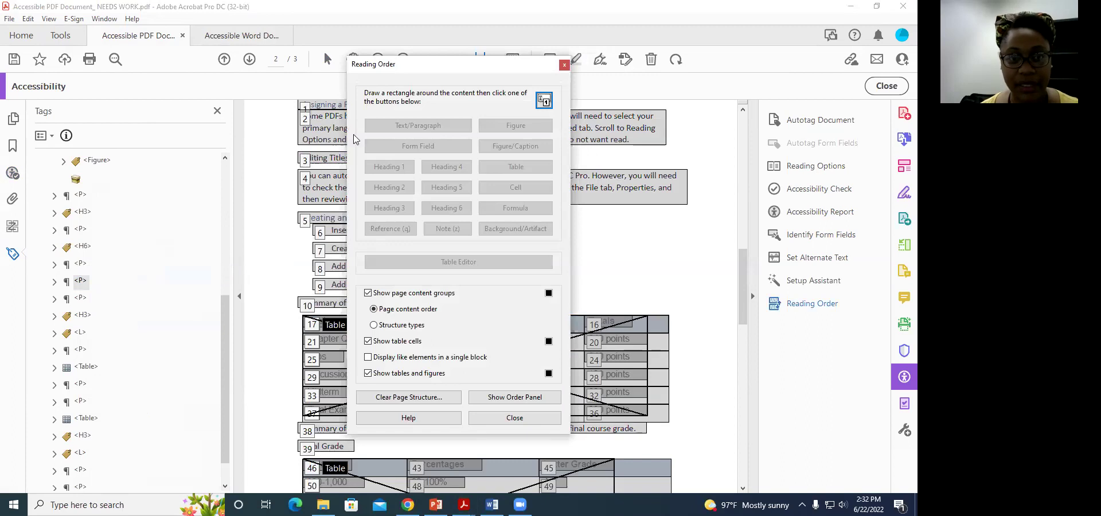
drag(439, 68, 600, 72)
scroll(410, 207, up, 10)
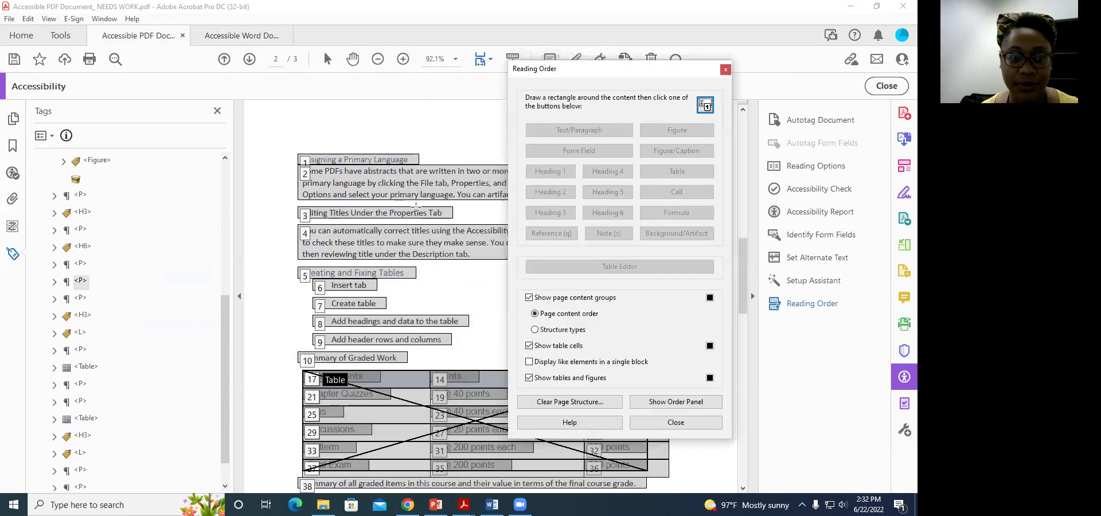
scroll(411, 207, up, 5)
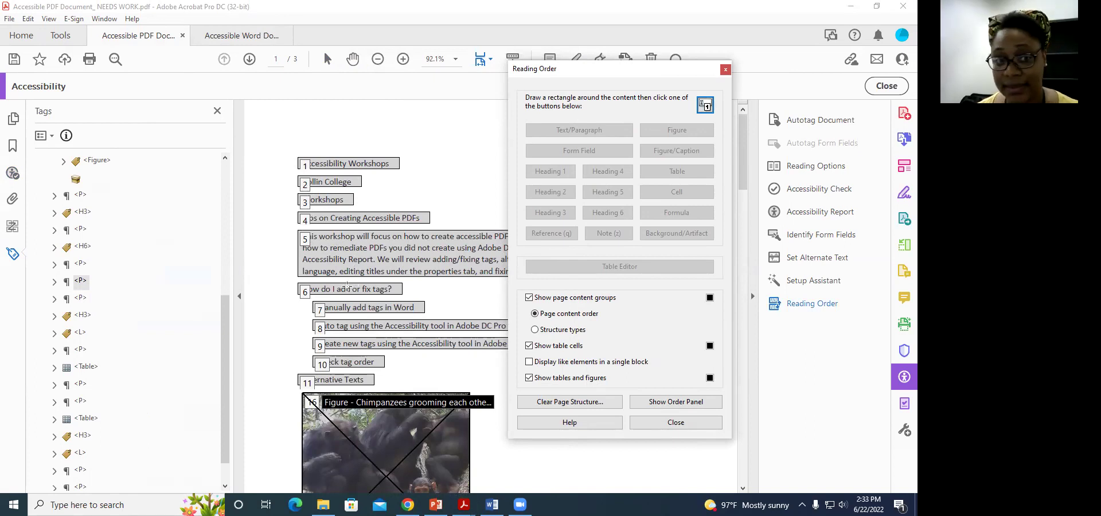
click(304, 290)
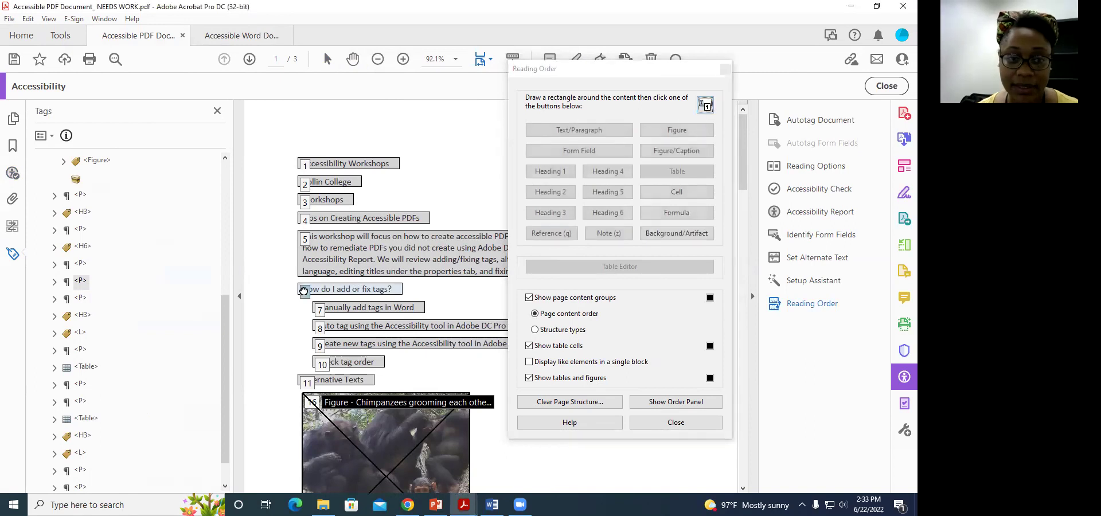
click(664, 240)
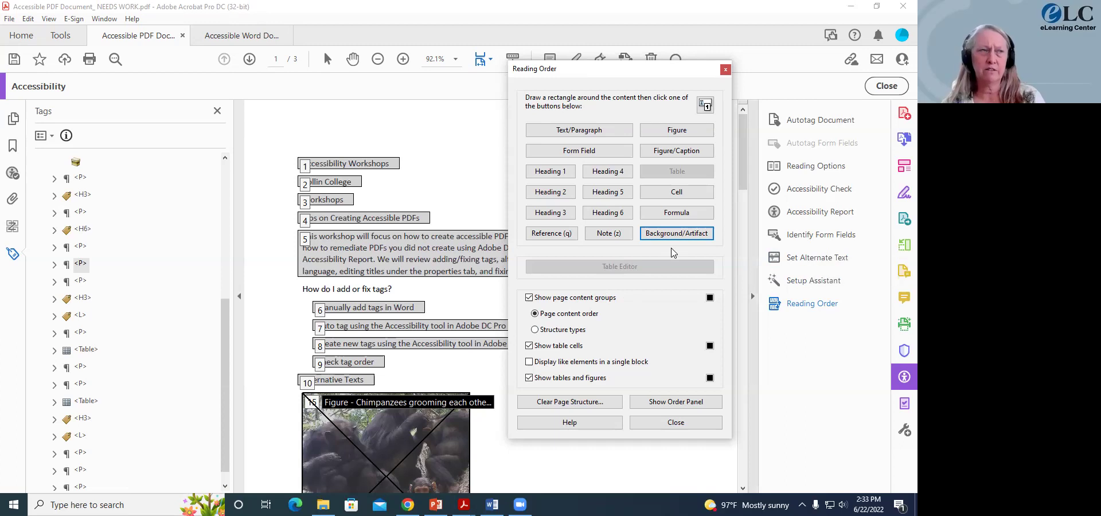
click(670, 423)
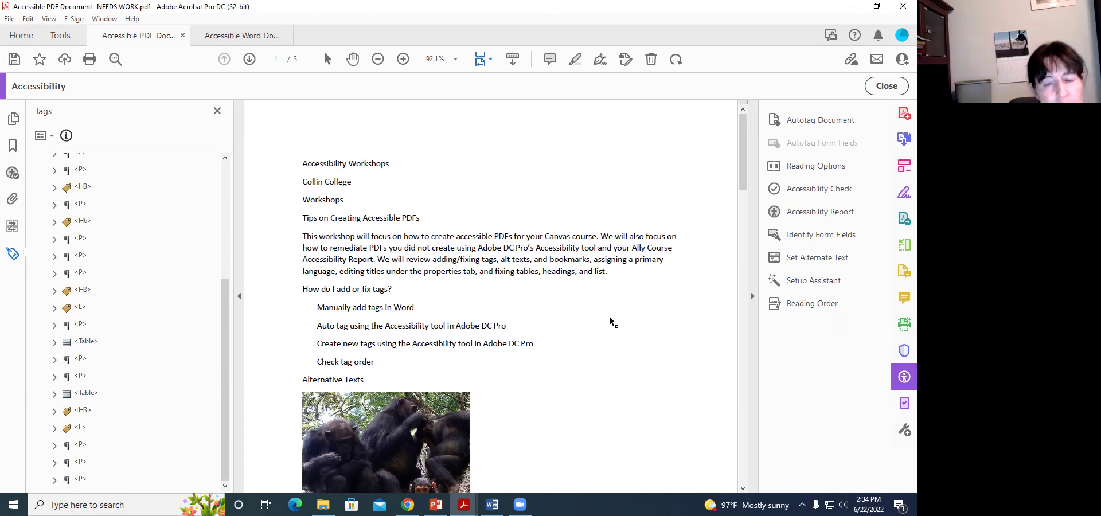
Switch to Word, preview a light theme font color on the "Workshops" heading without applying it, and return to the PDF in Acrobat
click(491, 504)
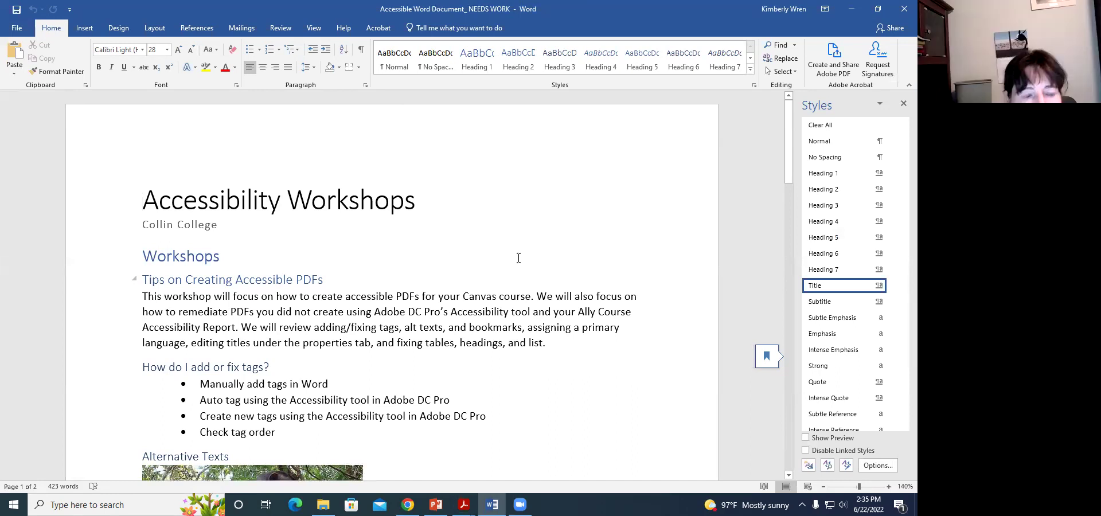
click(200, 259)
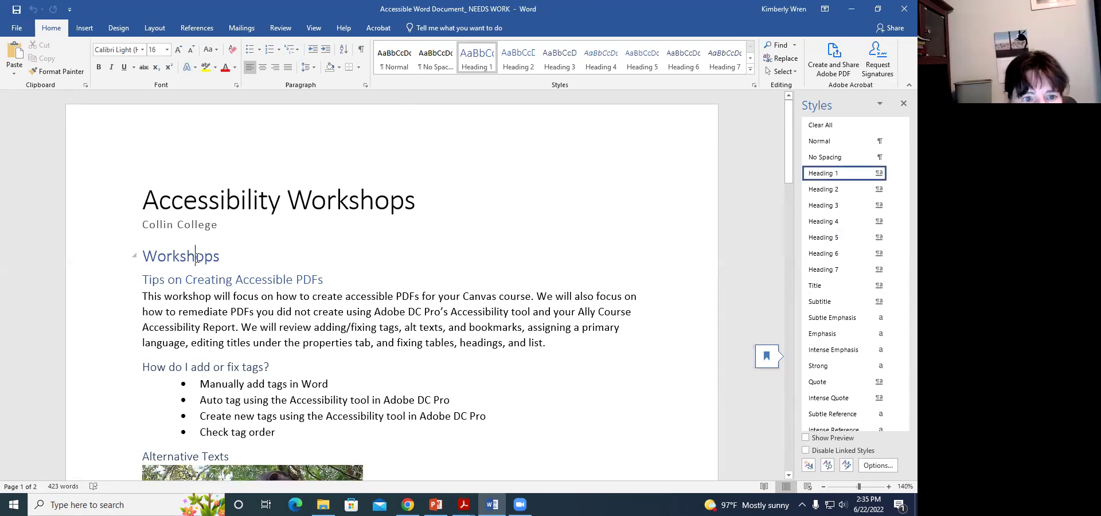
double_click(201, 259)
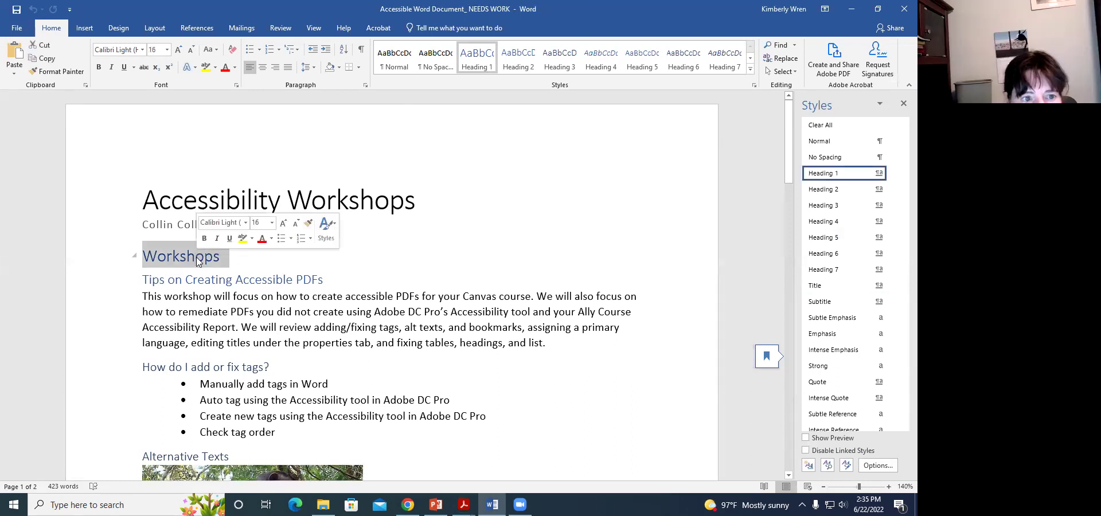
click(271, 238)
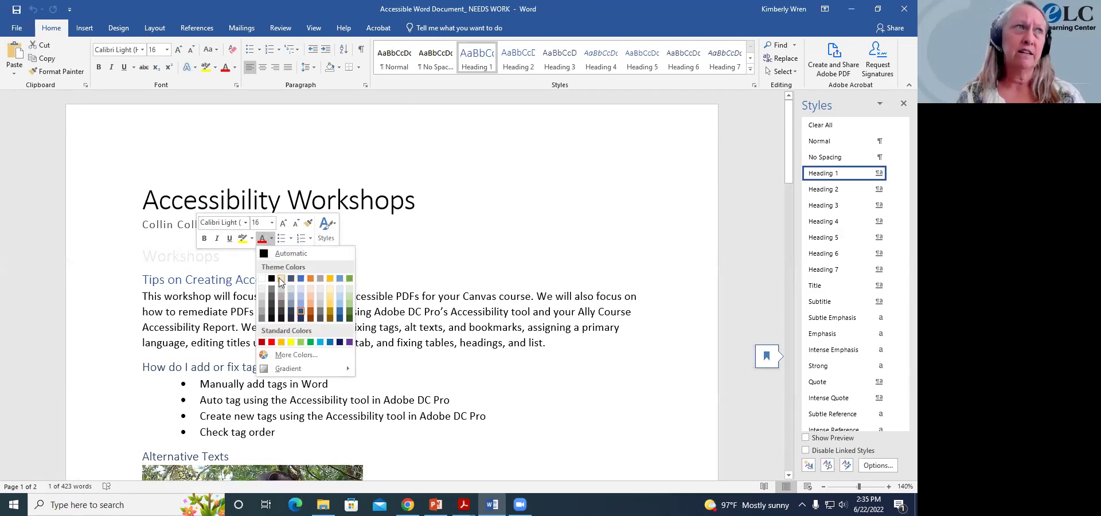
key(Escape)
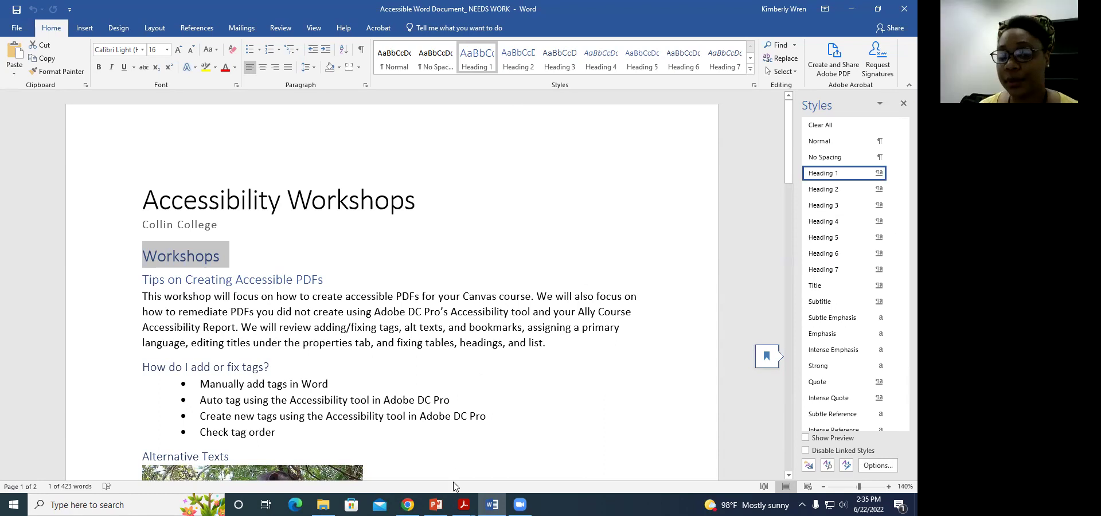
mouse_move(463, 504)
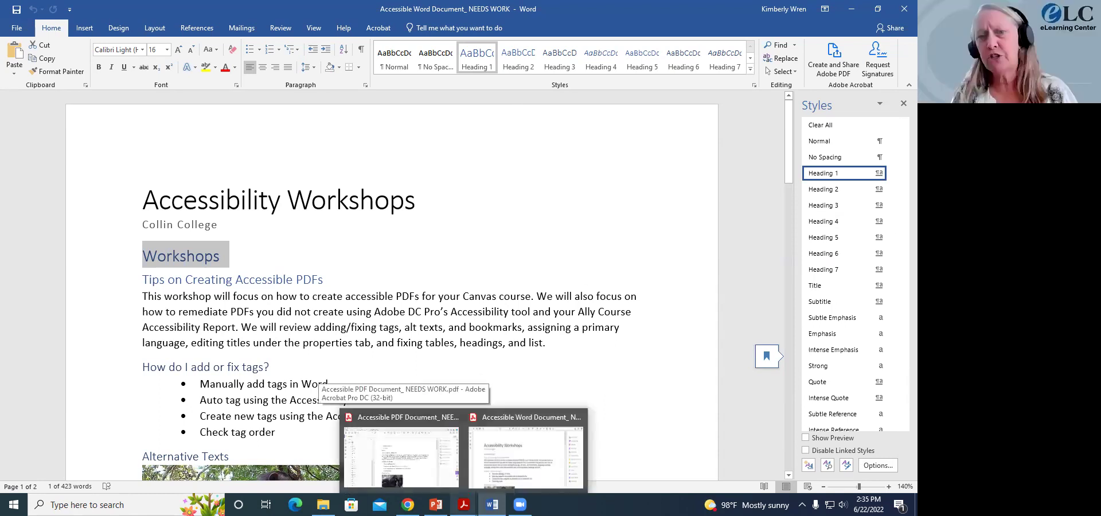
click(409, 446)
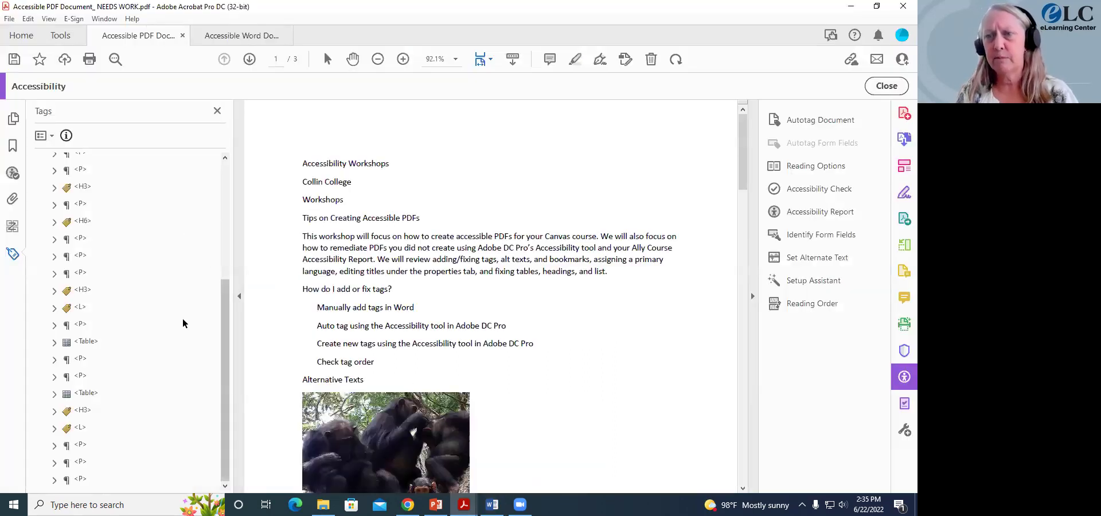
Scroll to the two tables on page 2, examine the Tables results in the Accessibility Checker, and return to the tags
scroll(343, 307, down, 2)
scroll(343, 307, down, 15)
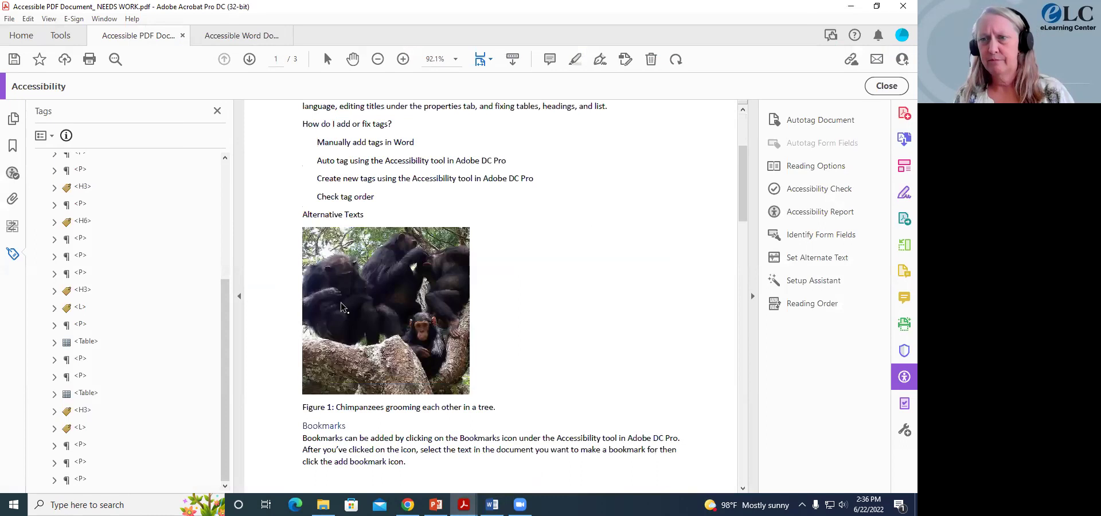
scroll(343, 308, down, 6)
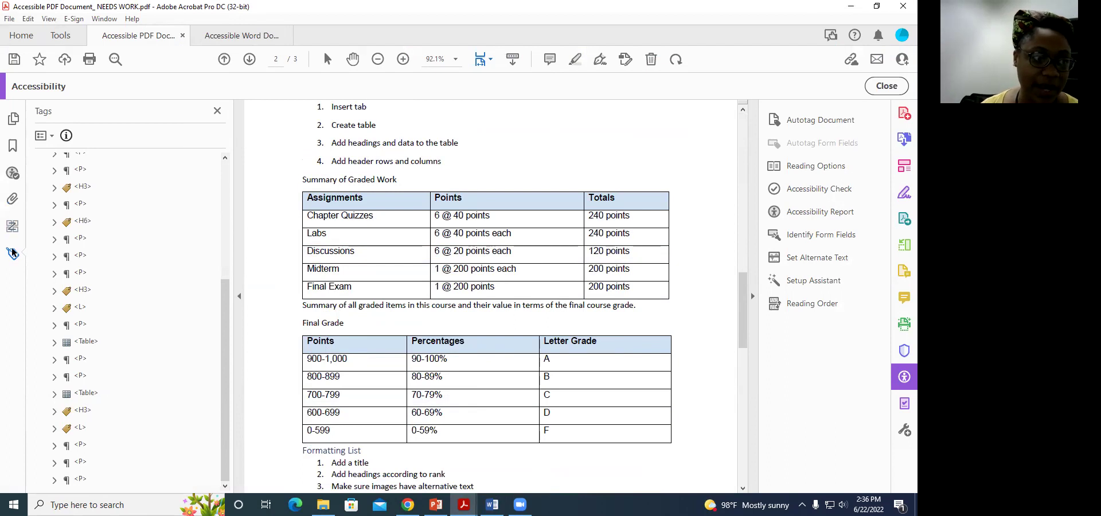
click(16, 176)
scroll(103, 353, down, 5)
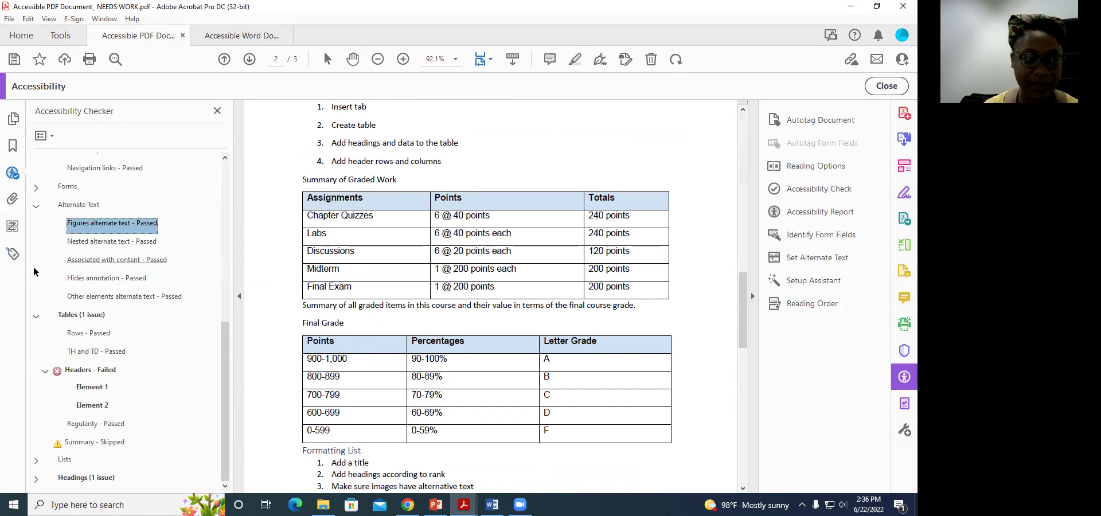
click(12, 255)
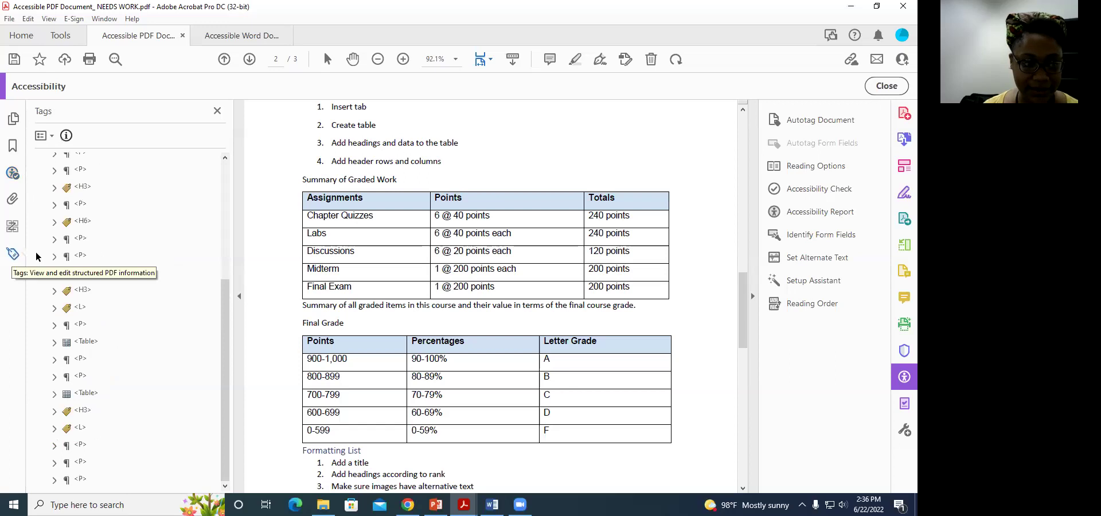
Open the "Summary of Graded Work" table in the Table Editor and check the cell properties of its "Assignments" header cell
click(87, 343)
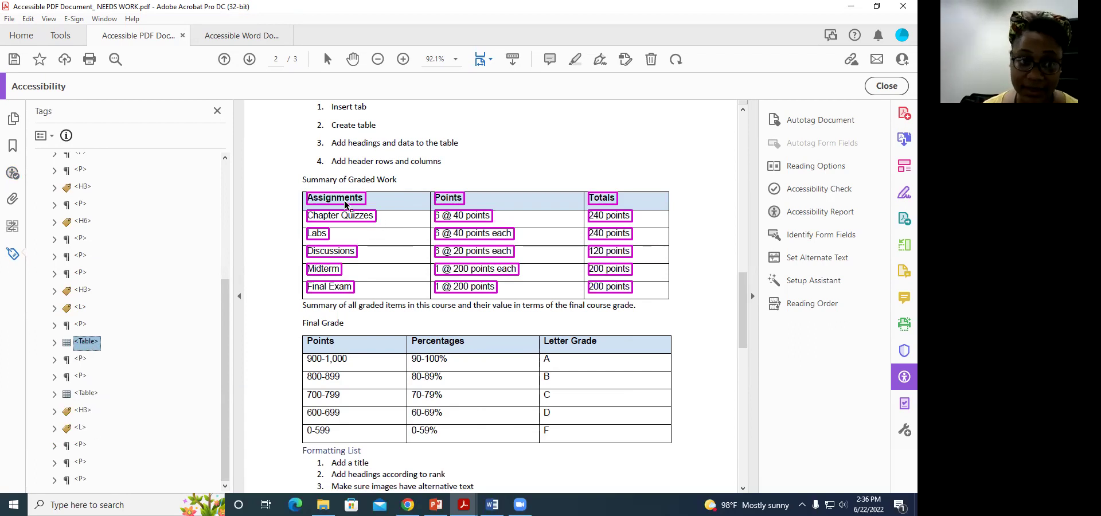
right_click(95, 342)
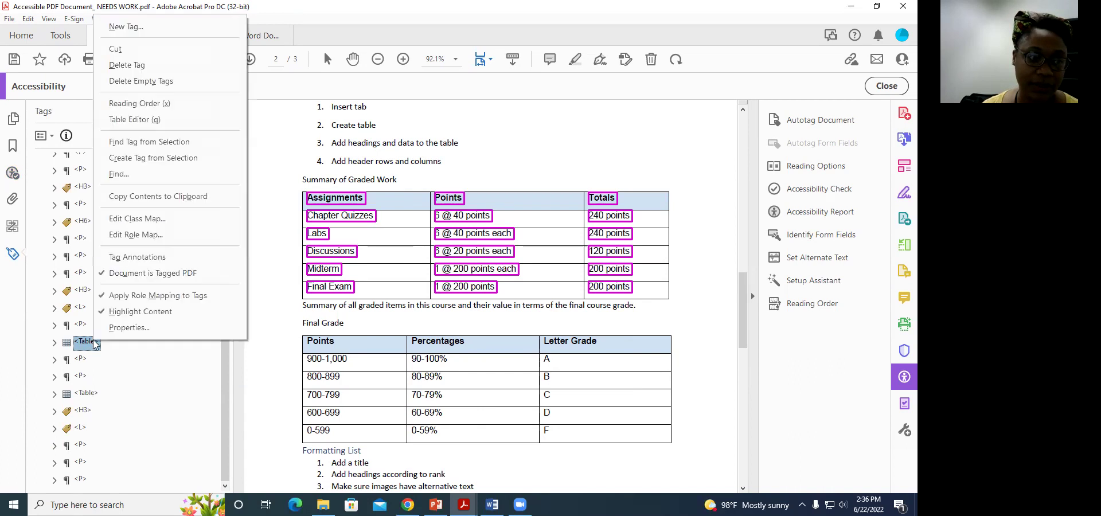
click(139, 120)
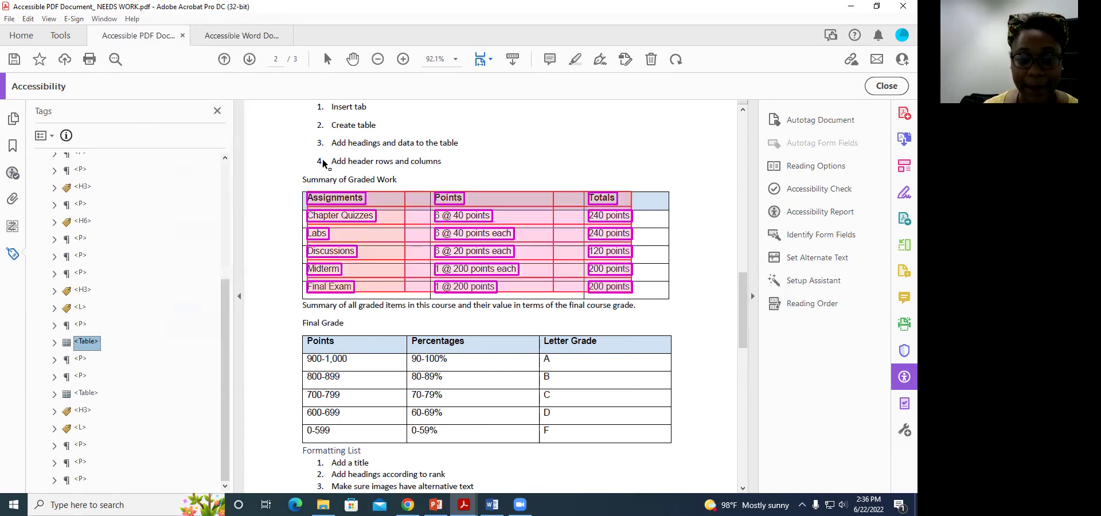
right_click(346, 204)
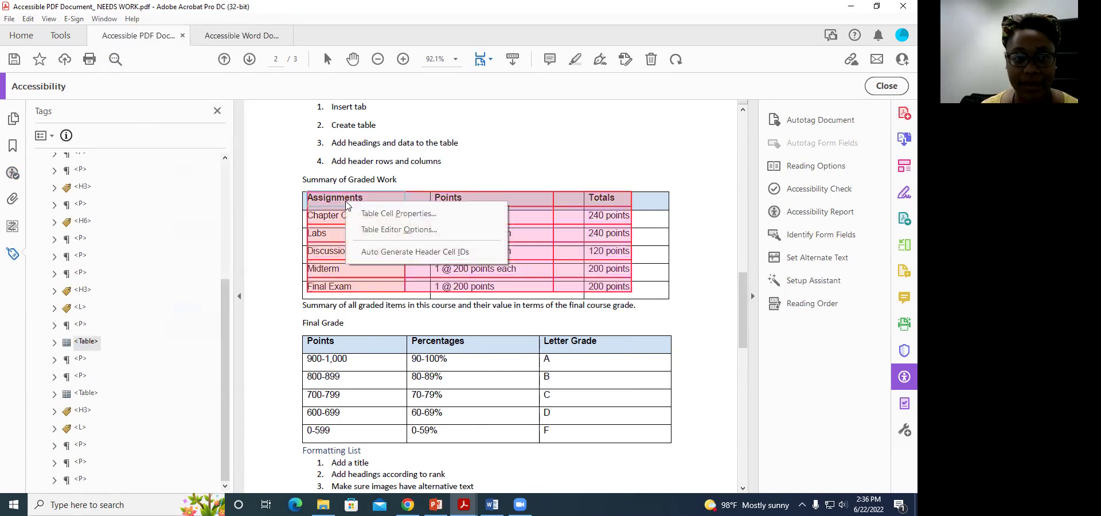
click(376, 214)
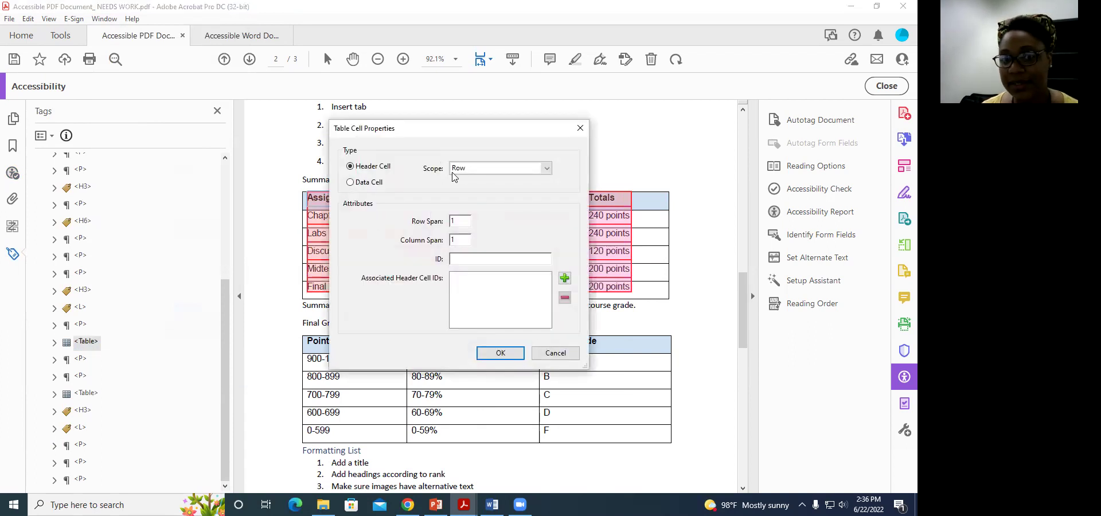
click(500, 353)
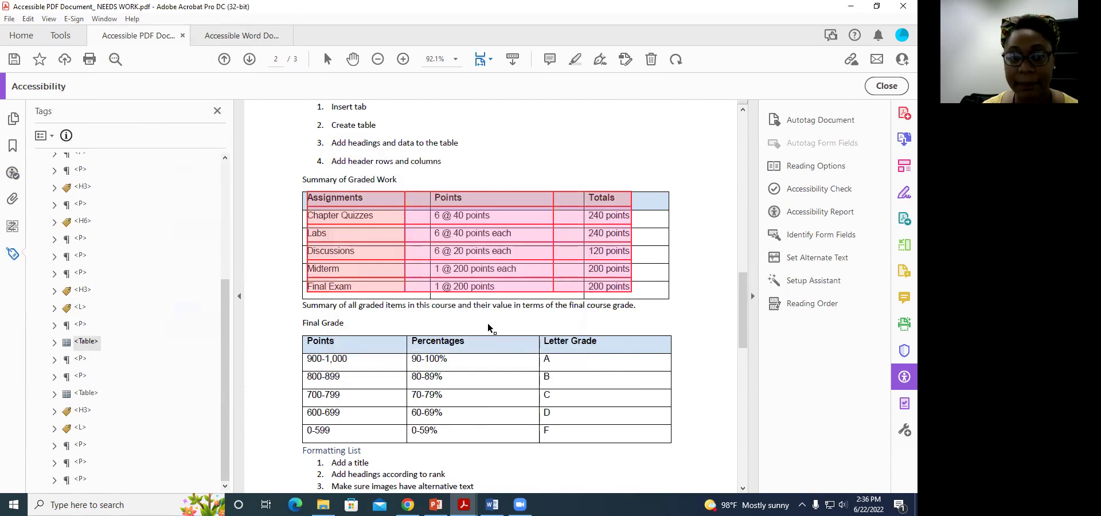
right_click(368, 200)
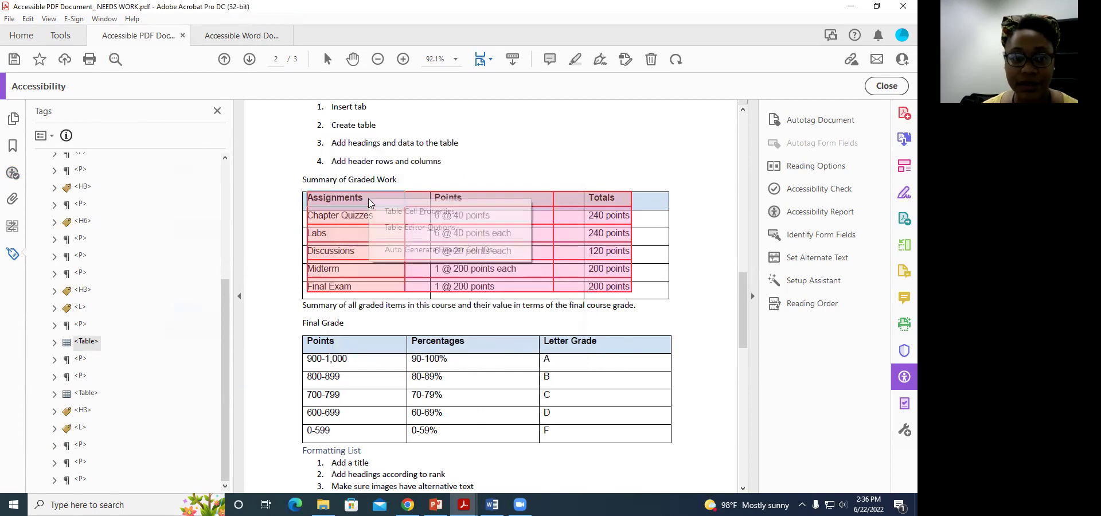
click(421, 211)
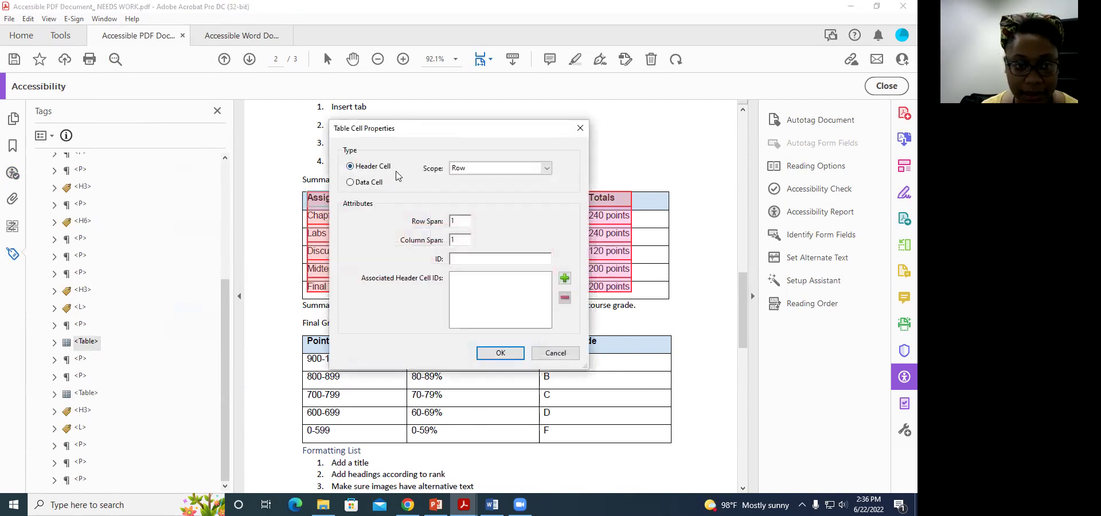
click(556, 352)
Turn on the cell type labels (TH or TD) in the Table Editor options and leave the Table Editor
right_click(365, 204)
click(396, 230)
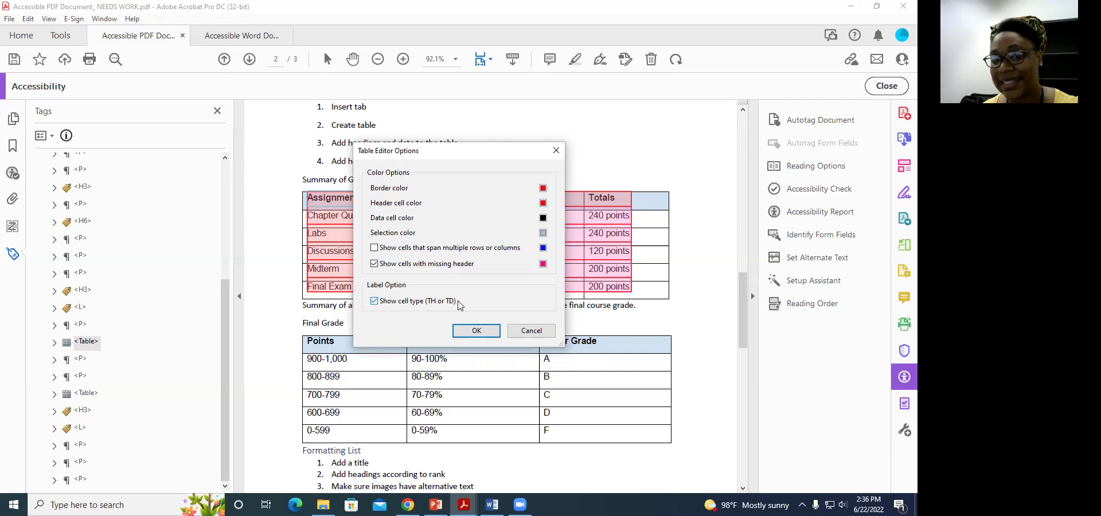
click(476, 331)
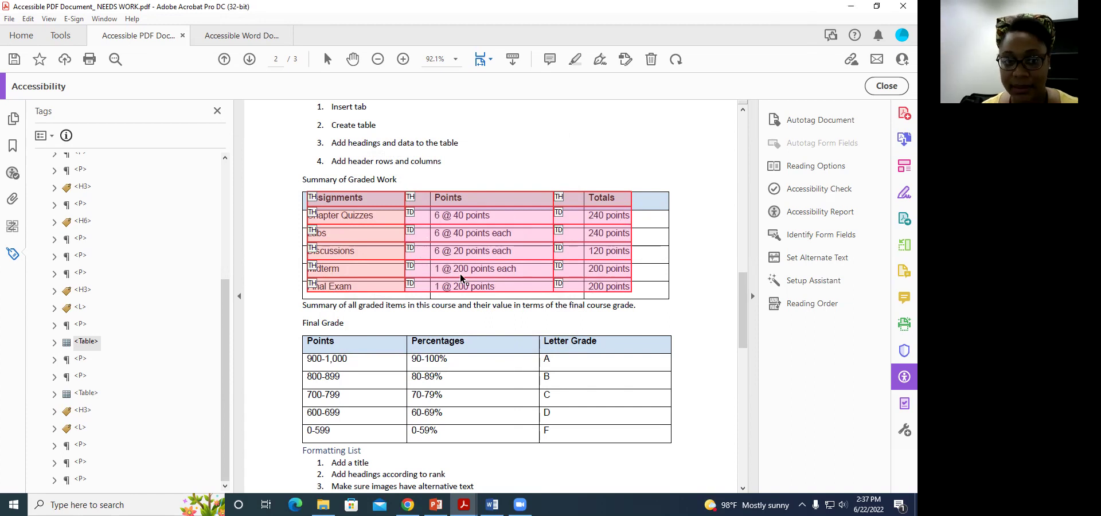
click(372, 350)
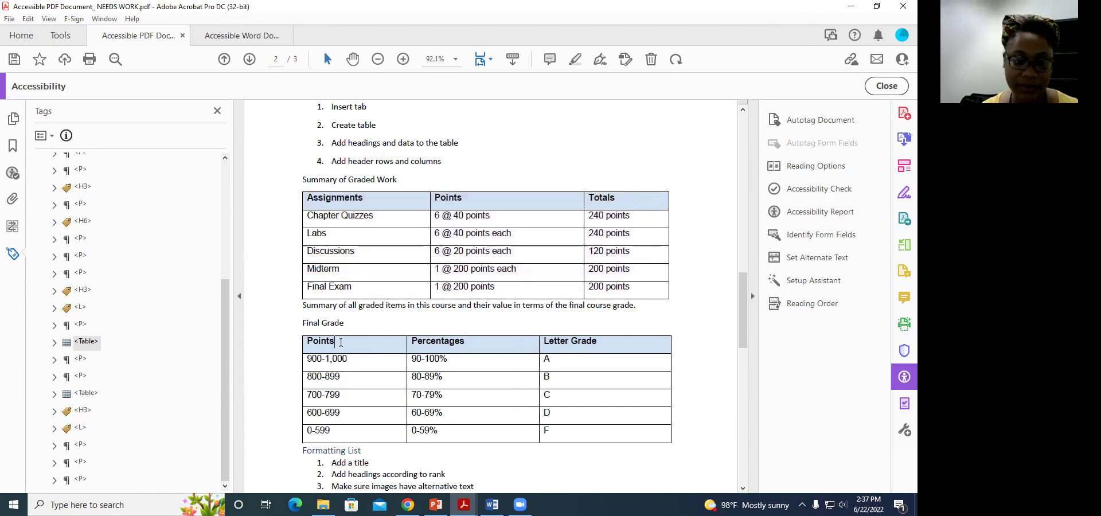
In the Table Editor, set the top row cells of the "Final Grade" table to Header Cell with Row scope
scroll(341, 342, down, 1)
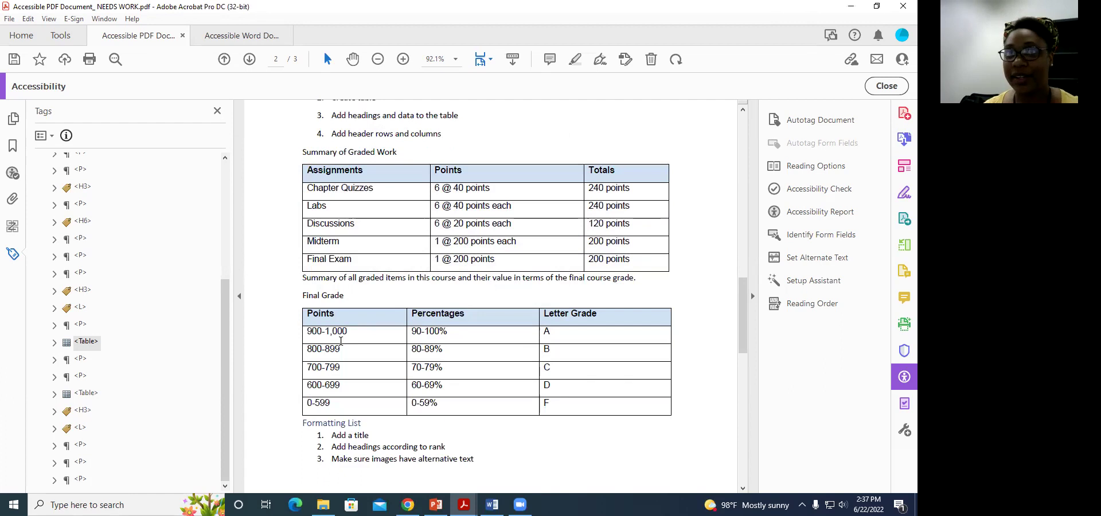
click(80, 396)
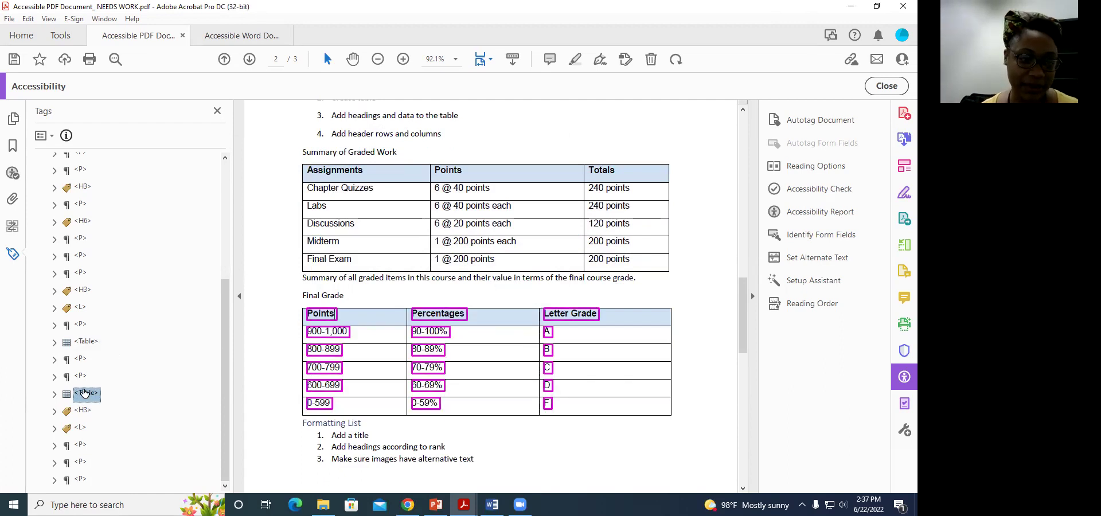
right_click(87, 395)
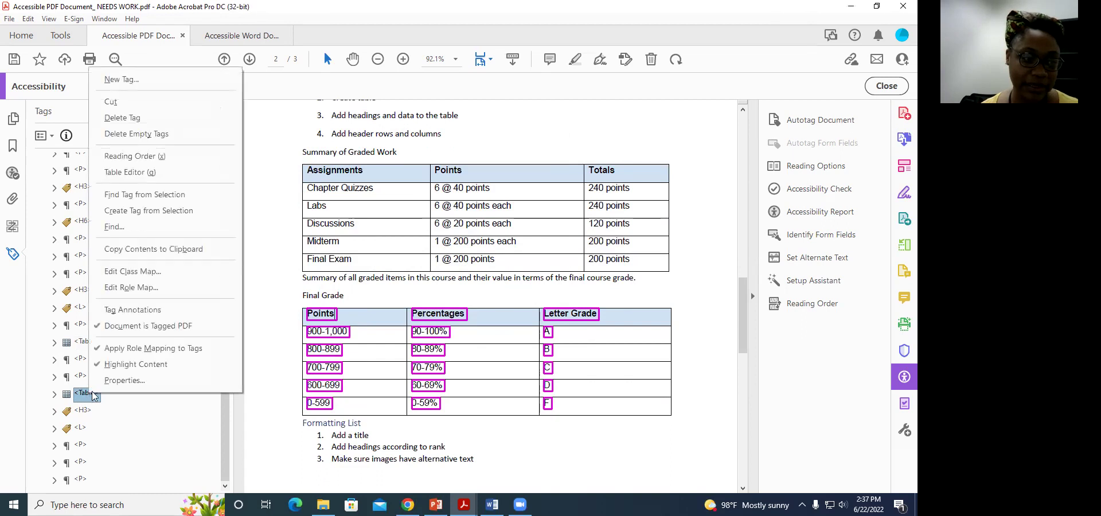
click(127, 172)
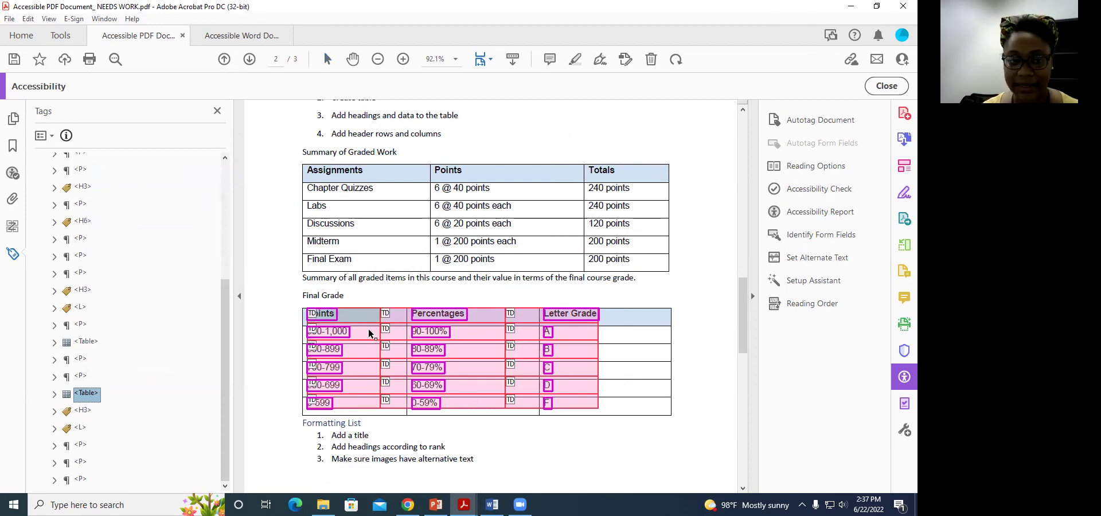
click(356, 317)
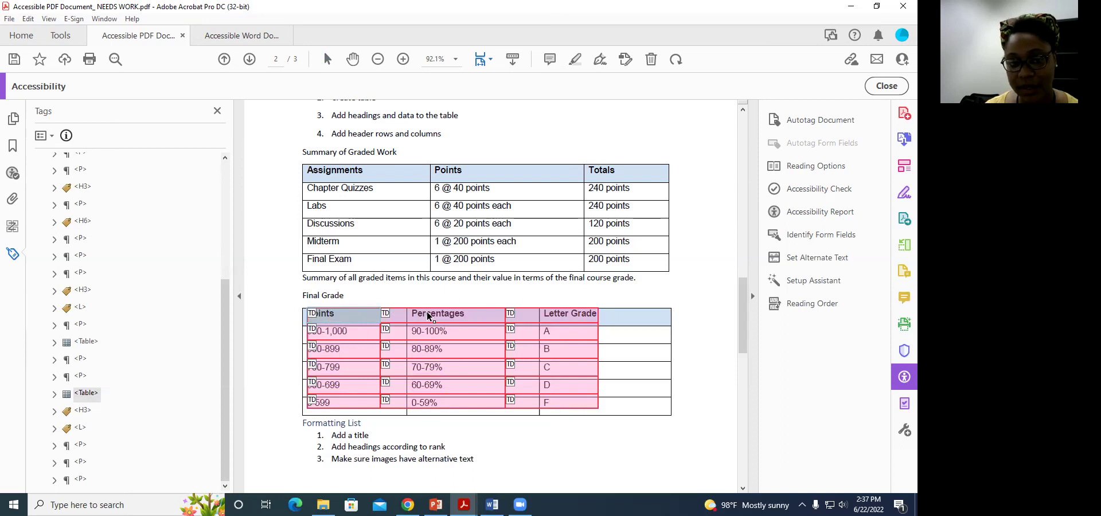
right_click(572, 314)
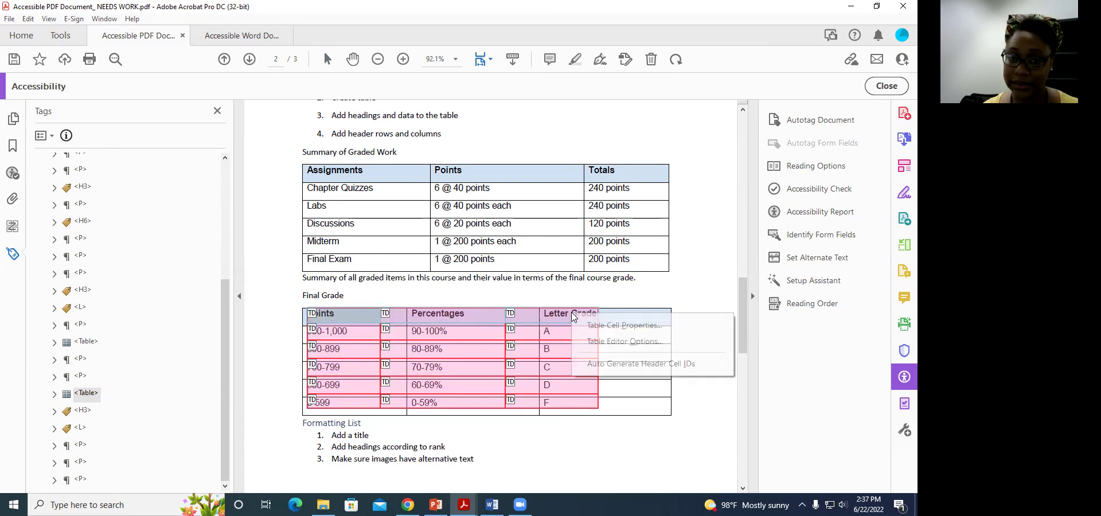
click(608, 326)
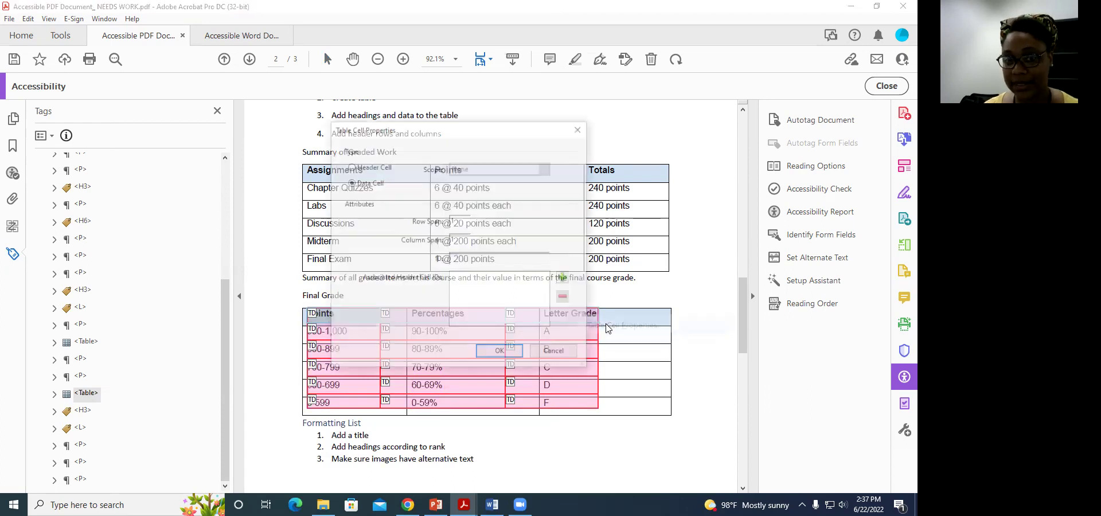
click(350, 166)
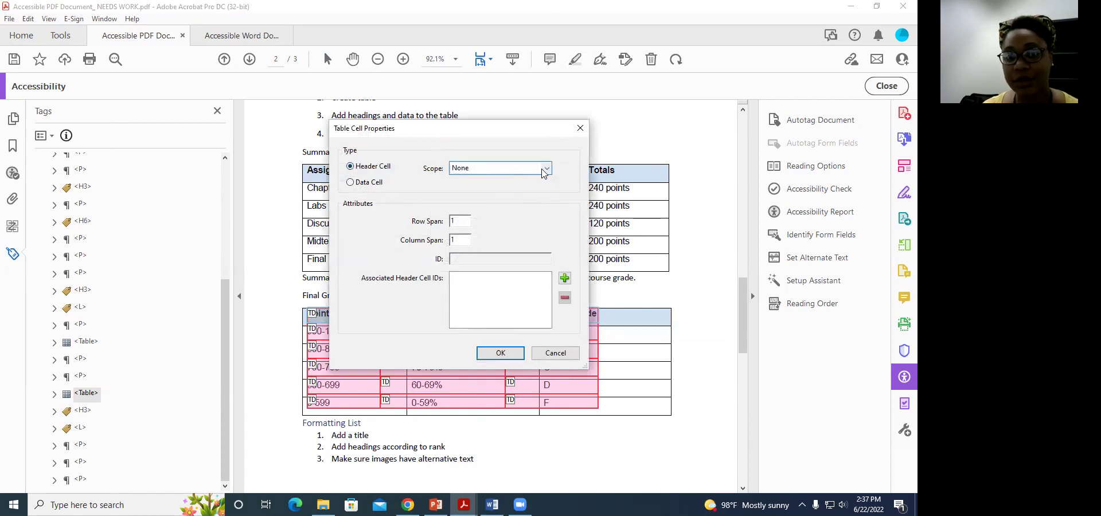
click(546, 170)
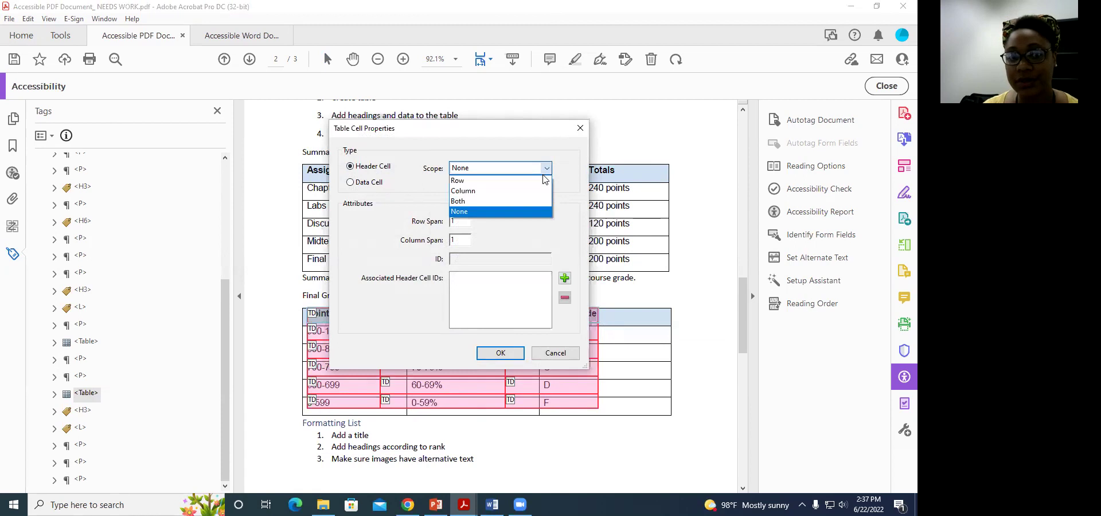
click(544, 181)
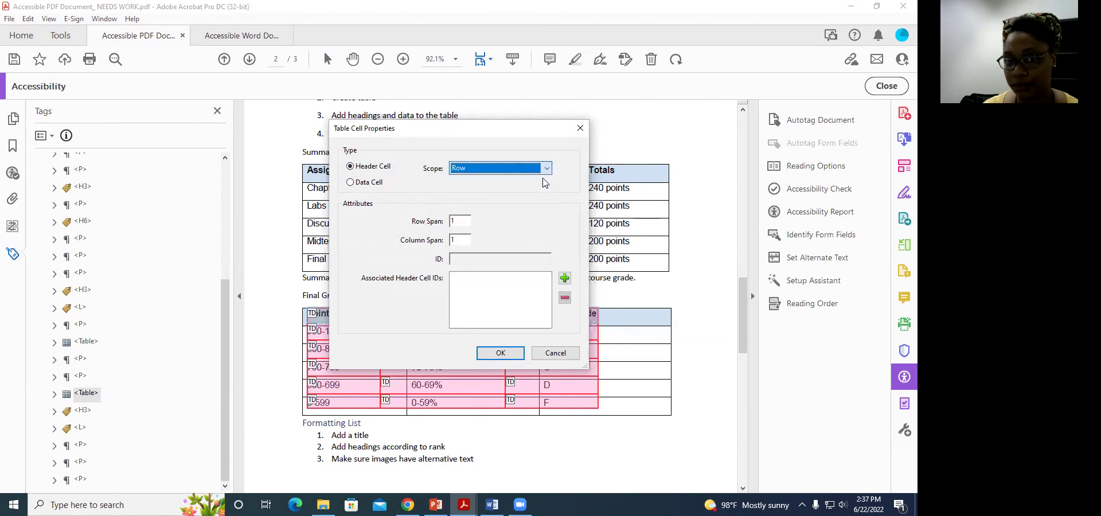
click(500, 352)
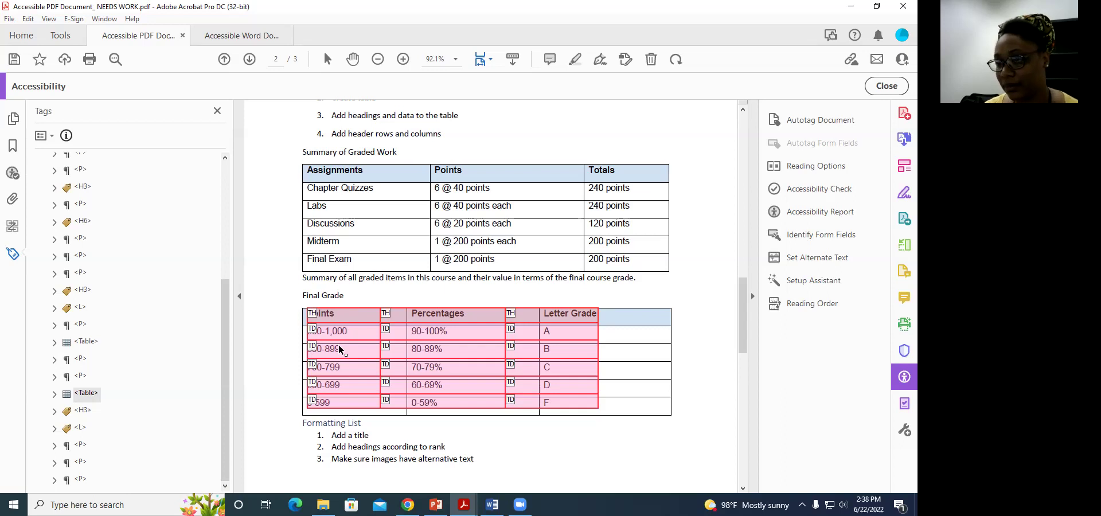
click(532, 431)
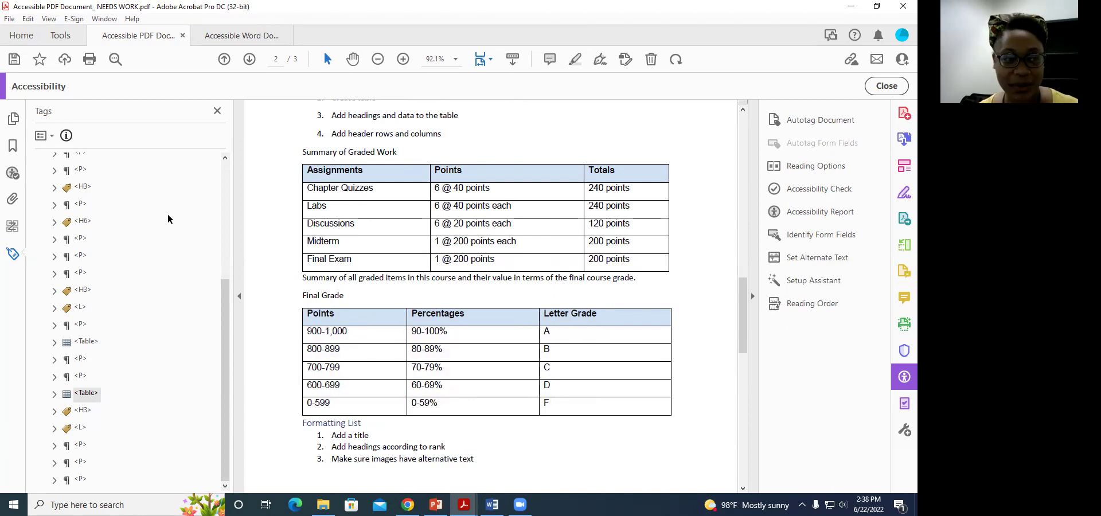
Examine the document properties description, including the title and the Tagged PDF entry, and close the properties
scroll(169, 219, up, 5)
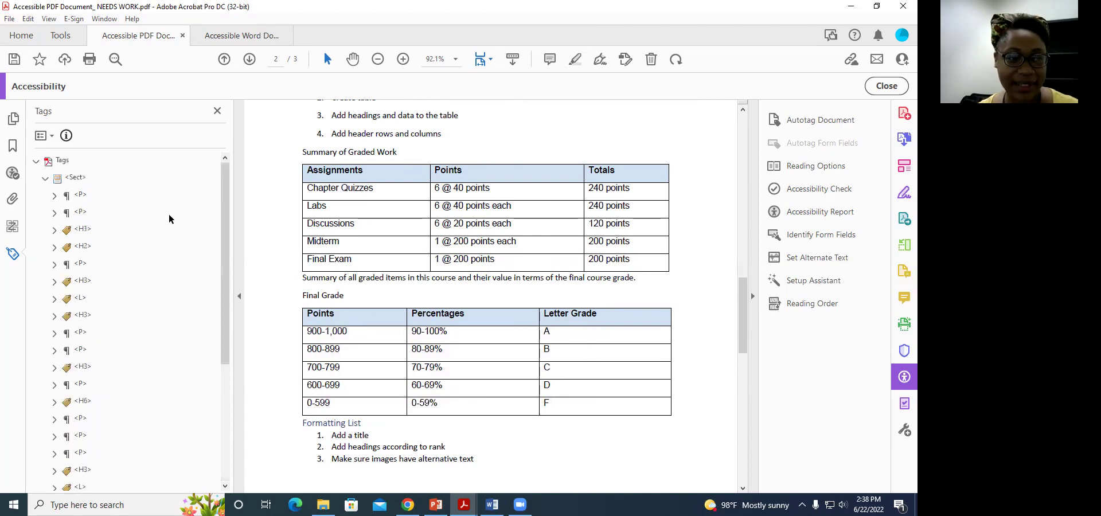
click(9, 18)
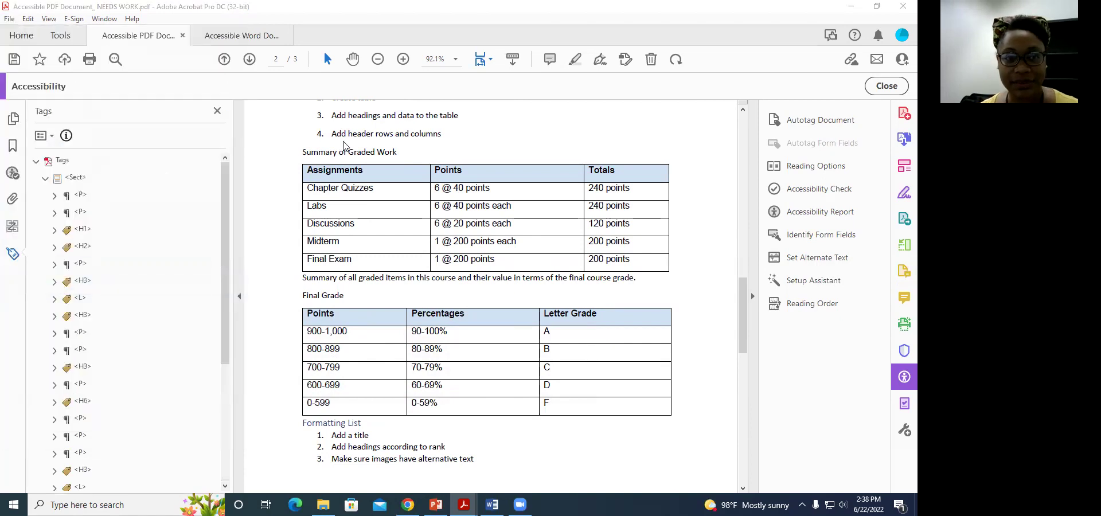
click(243, 75)
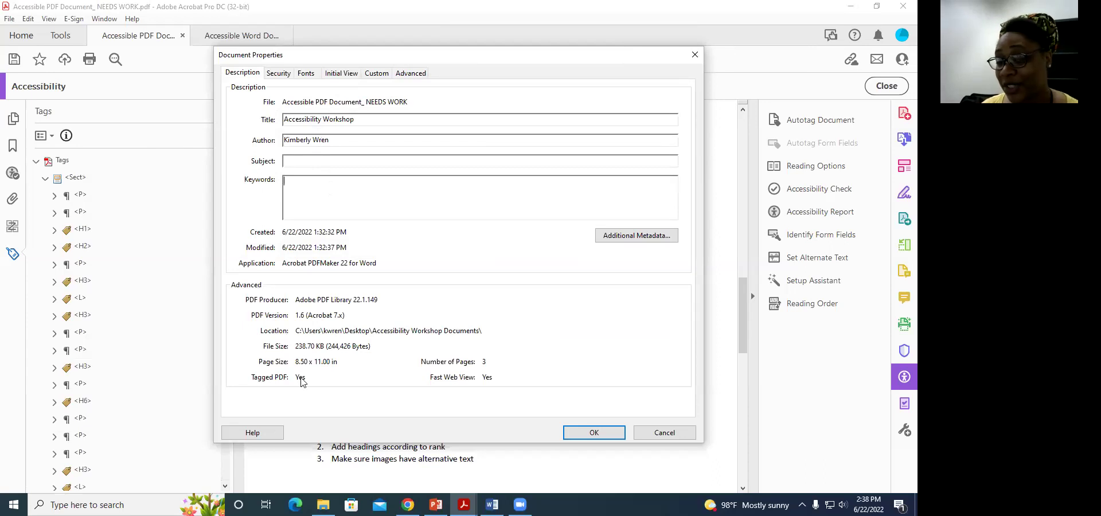
click(602, 432)
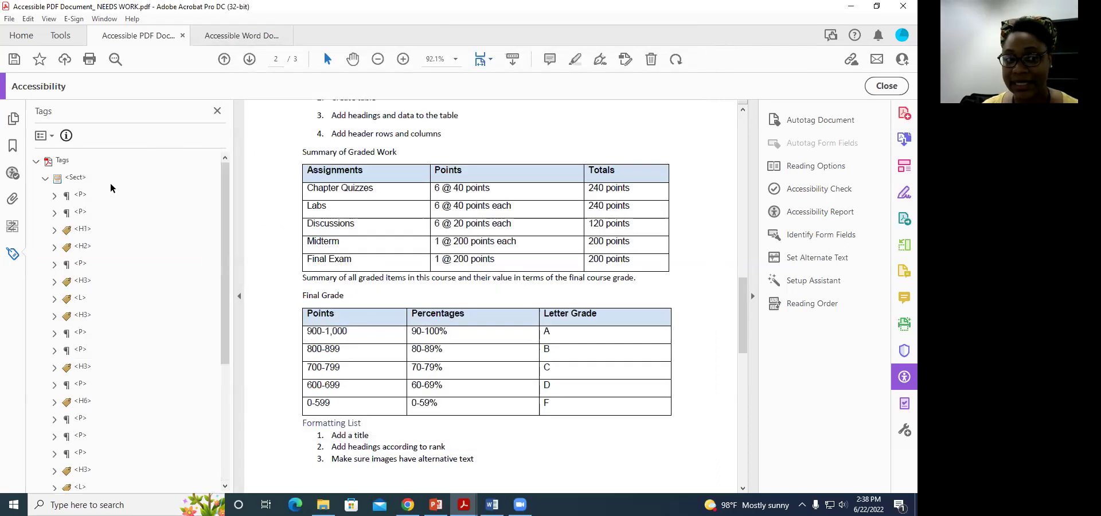
Change the tag of the "Assigning a Primary Language" heading to H3
scroll(89, 336, down, 2)
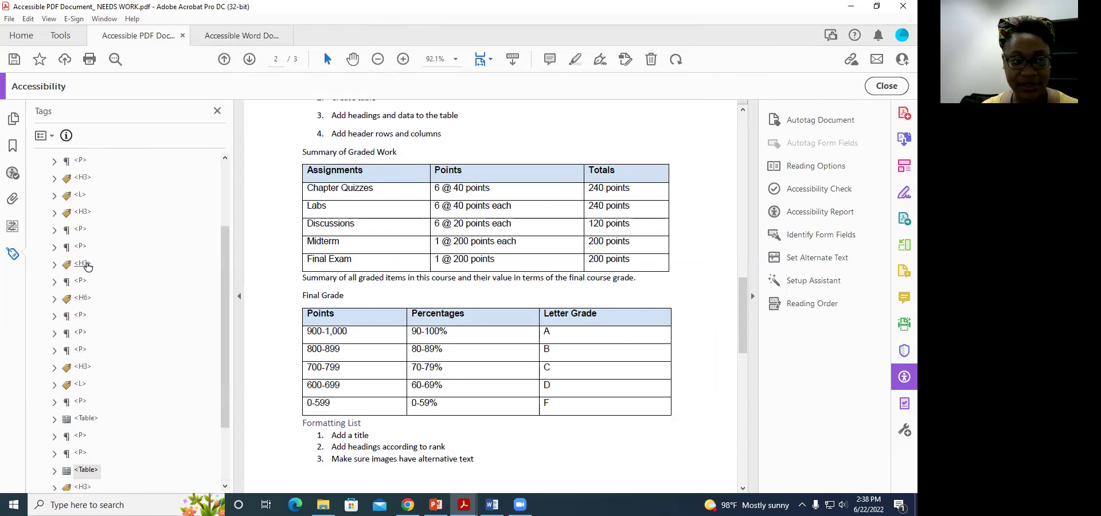
click(85, 298)
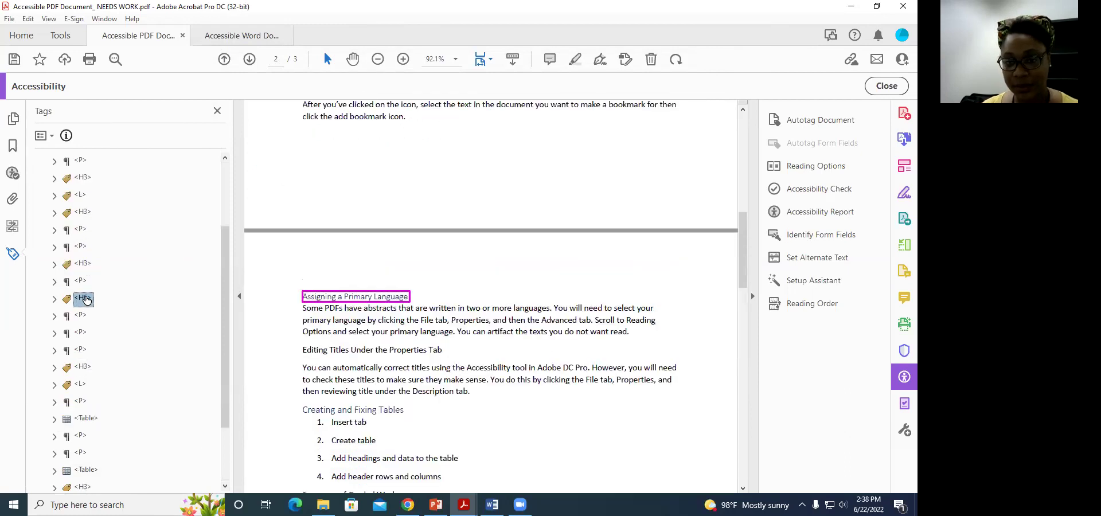
click(86, 298)
click(88, 297)
text(4)
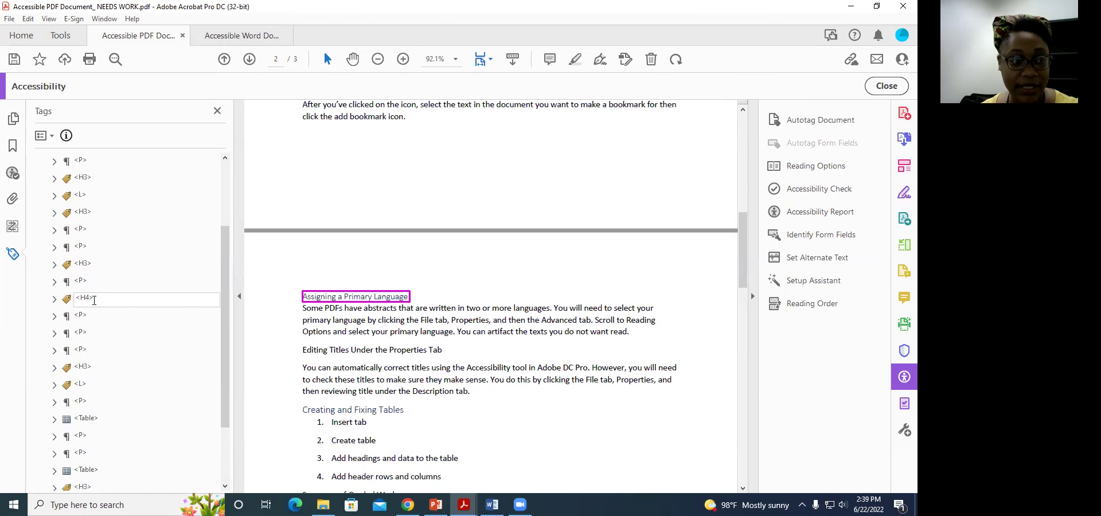
key(BackSpace)
text(3)
key(Return)
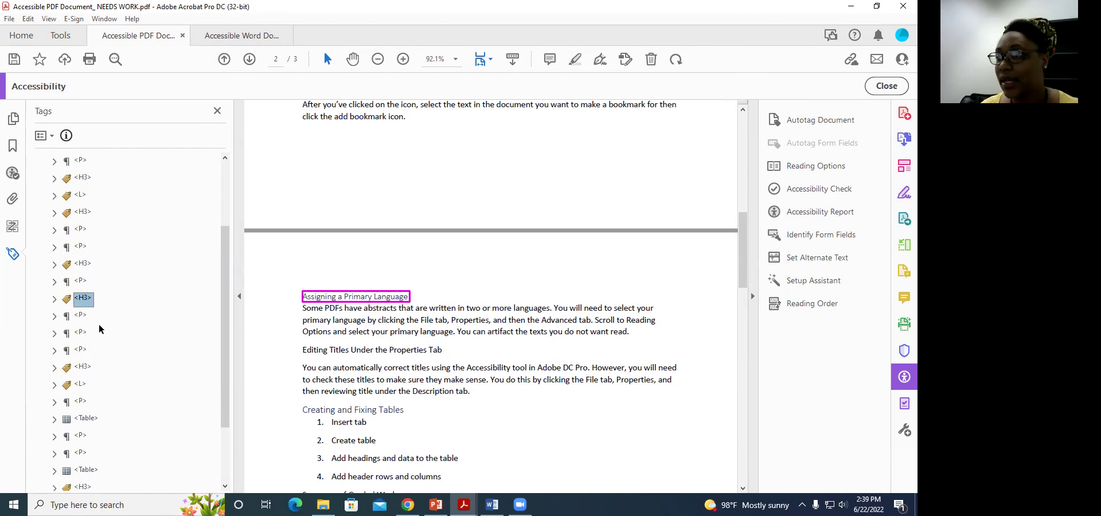
Examine the accessibility check results and the reading order of the PDF's first page
click(14, 175)
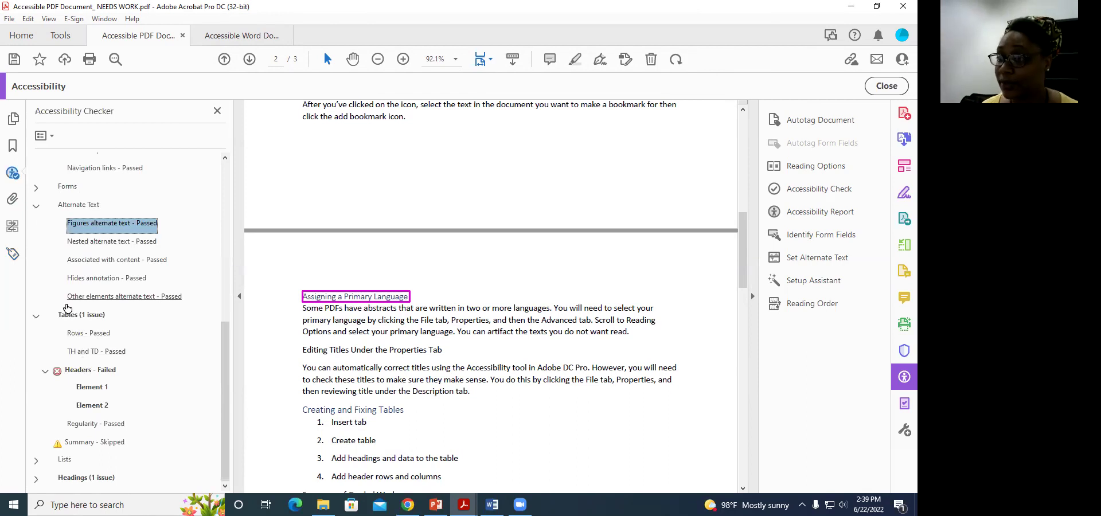
click(9, 228)
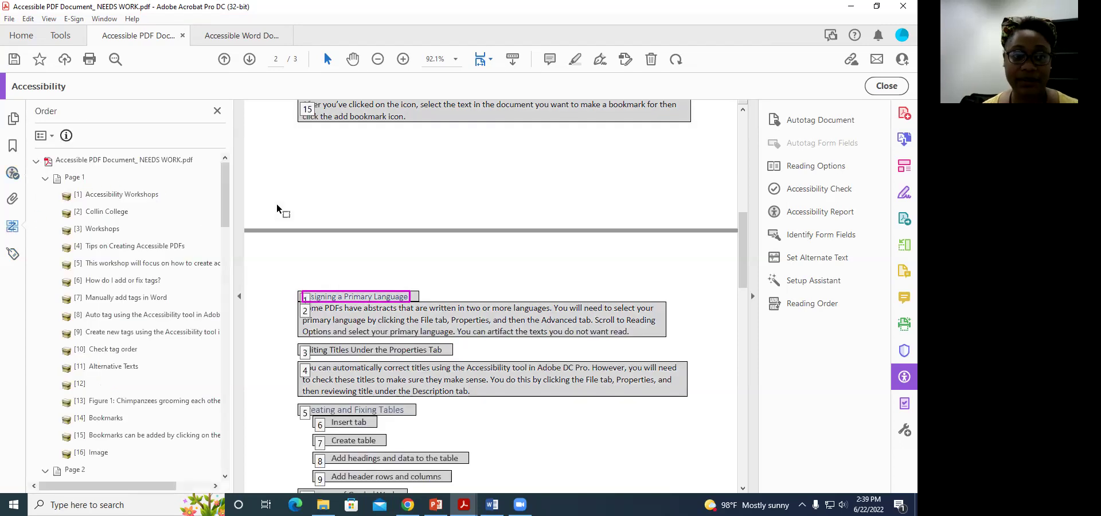
scroll(276, 204, up, 10)
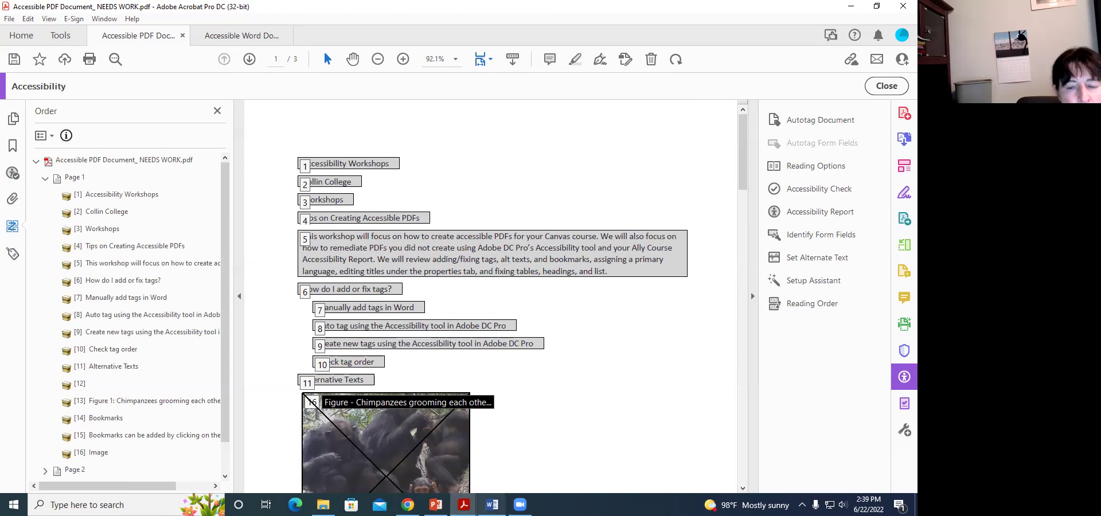
Switch to the Word document, close the Styles pane and set the Title property to "Accessibility Workshops"
click(491, 504)
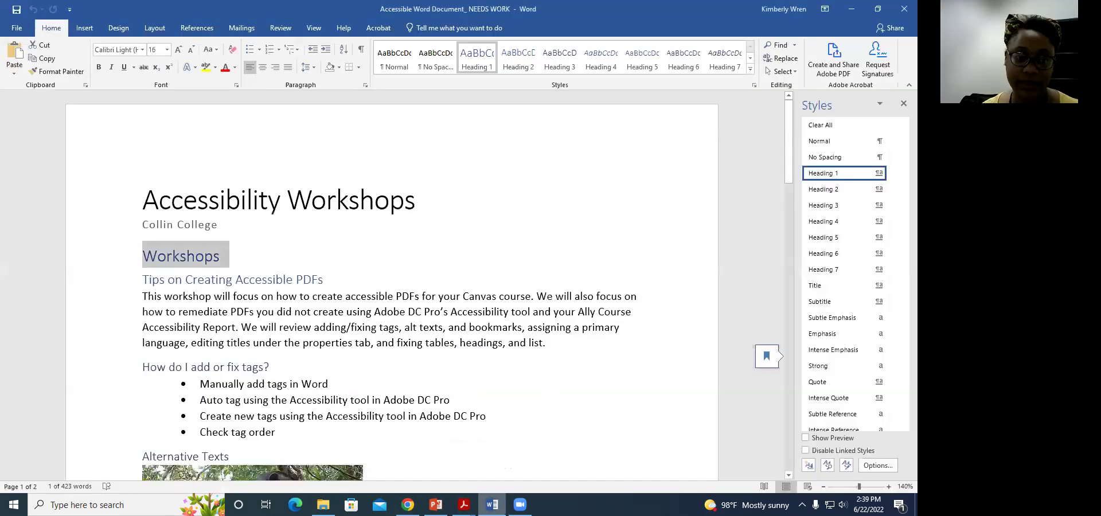
click(903, 103)
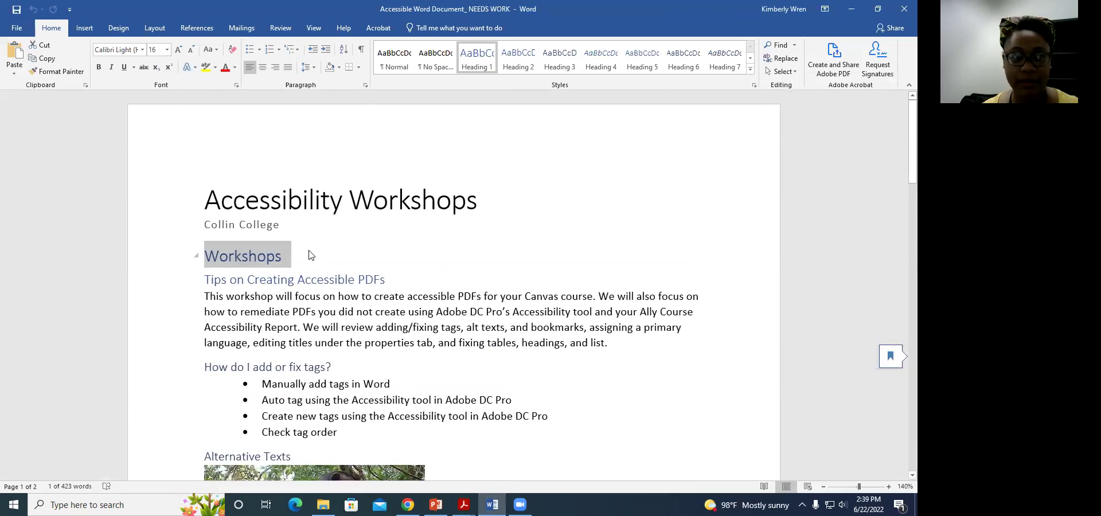
click(17, 28)
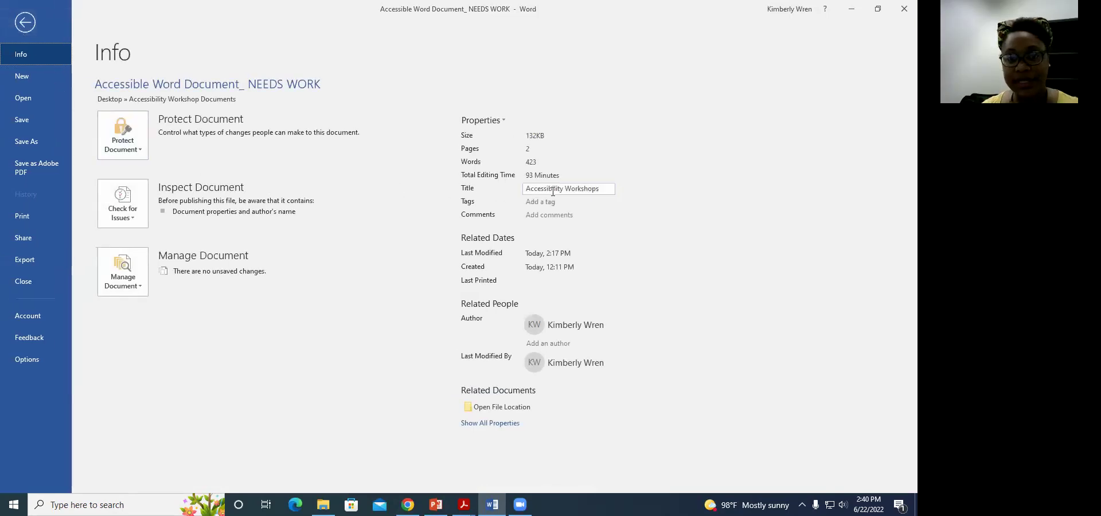
click(604, 188)
key(ctrl+c)
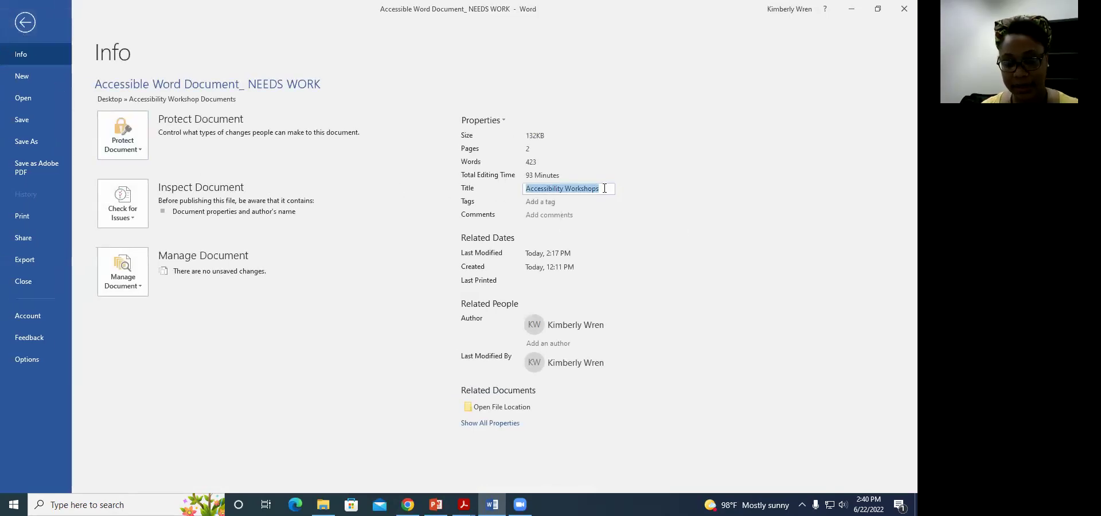
key(BackSpace)
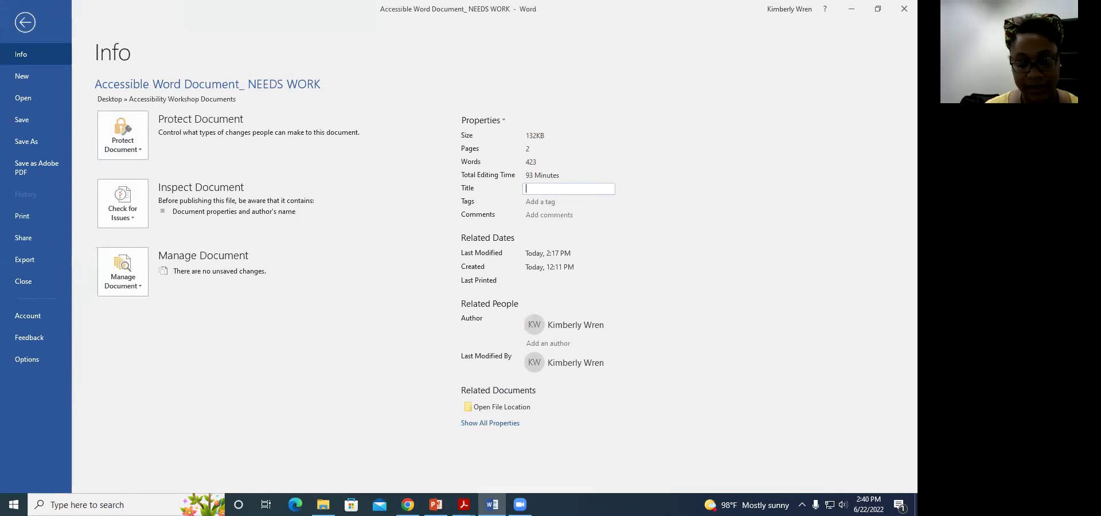
key(ctrl+v)
click(634, 136)
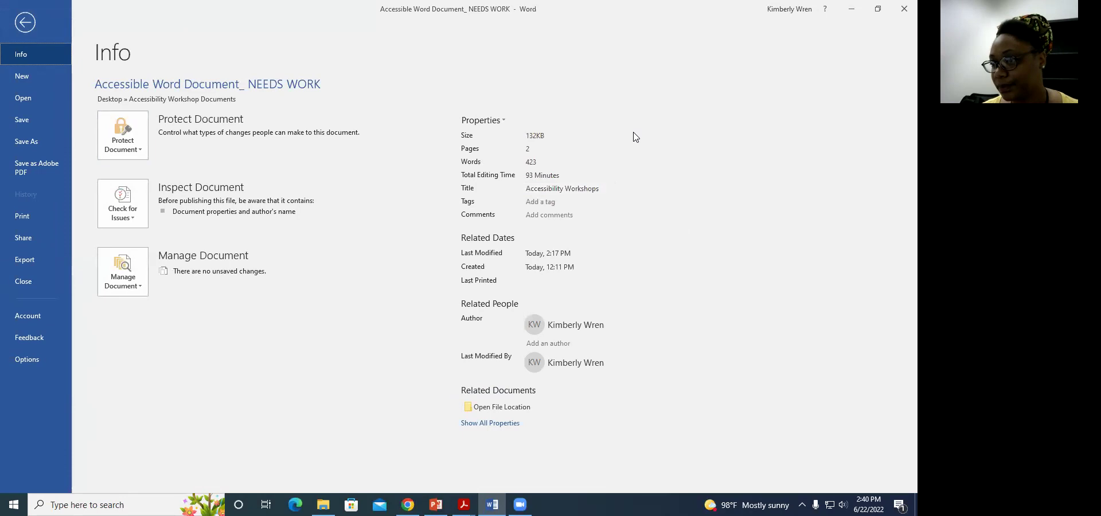
click(25, 23)
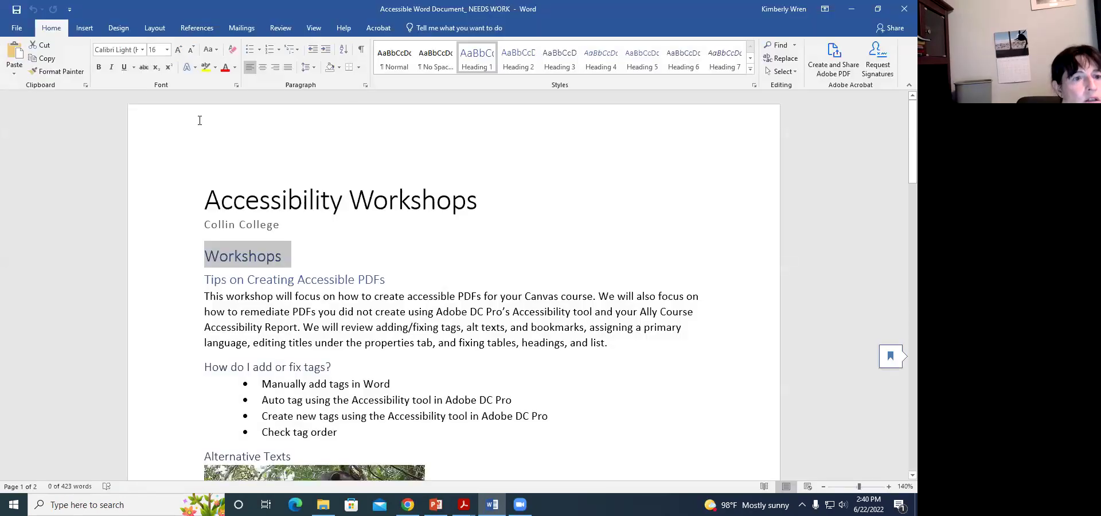
View the Save As locations and the Save Adobe PDF File As dialog for the Word document, leaving both without saving
click(17, 28)
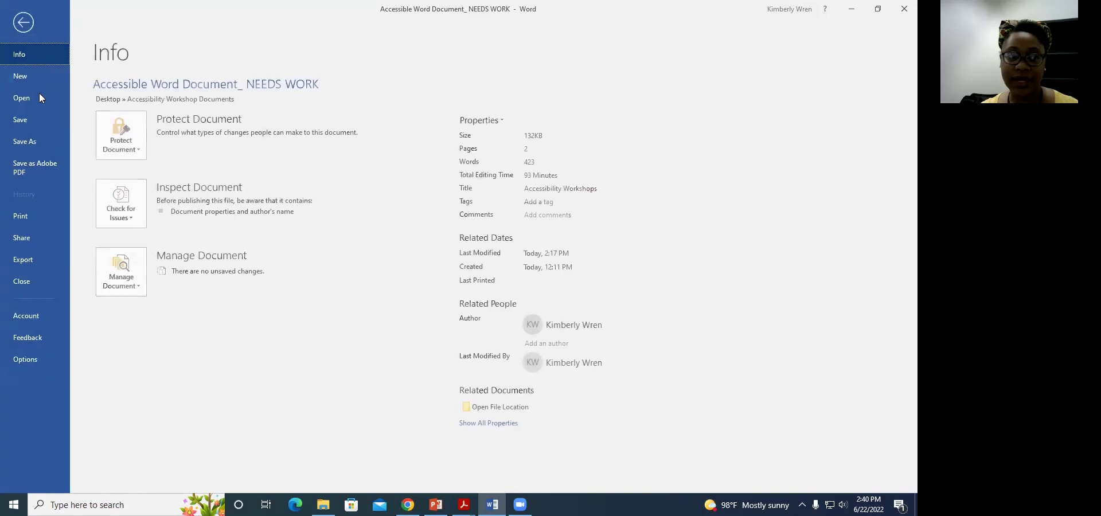
click(40, 140)
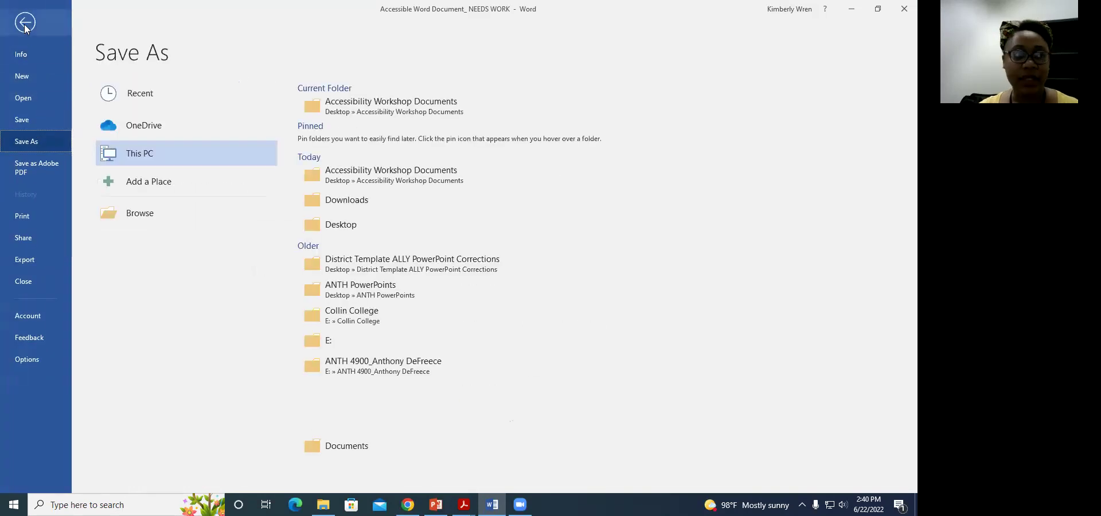
key(Escape)
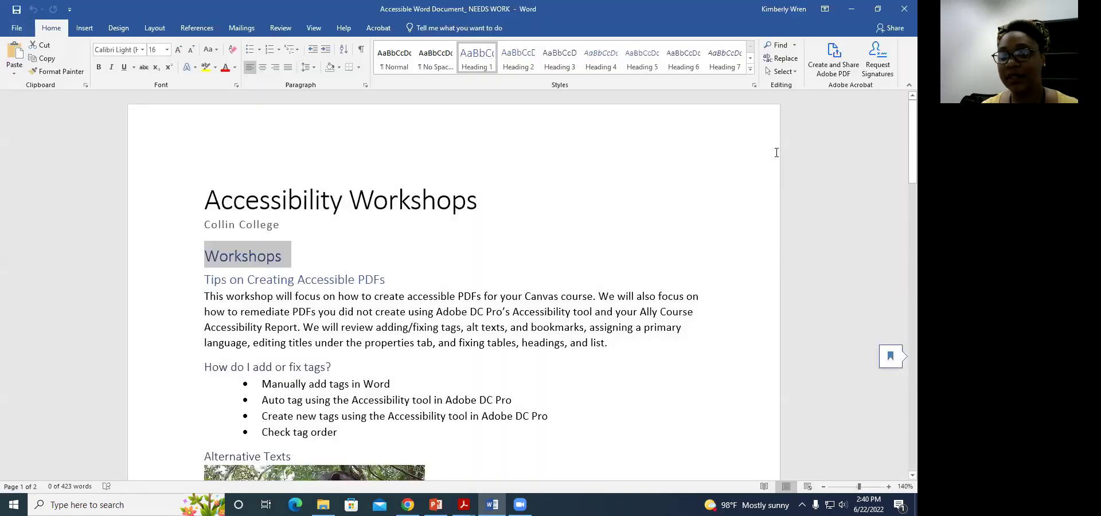
click(835, 68)
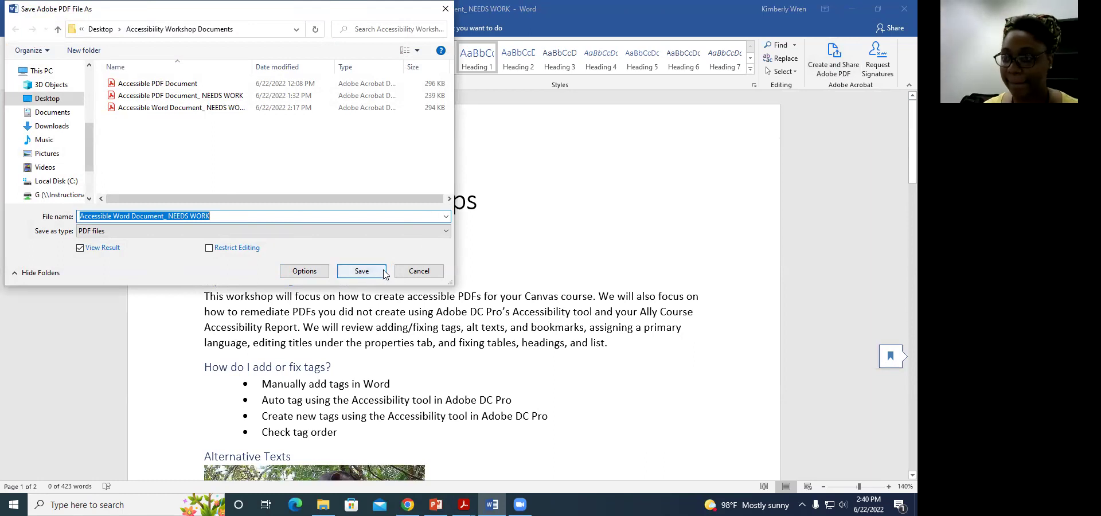
click(419, 271)
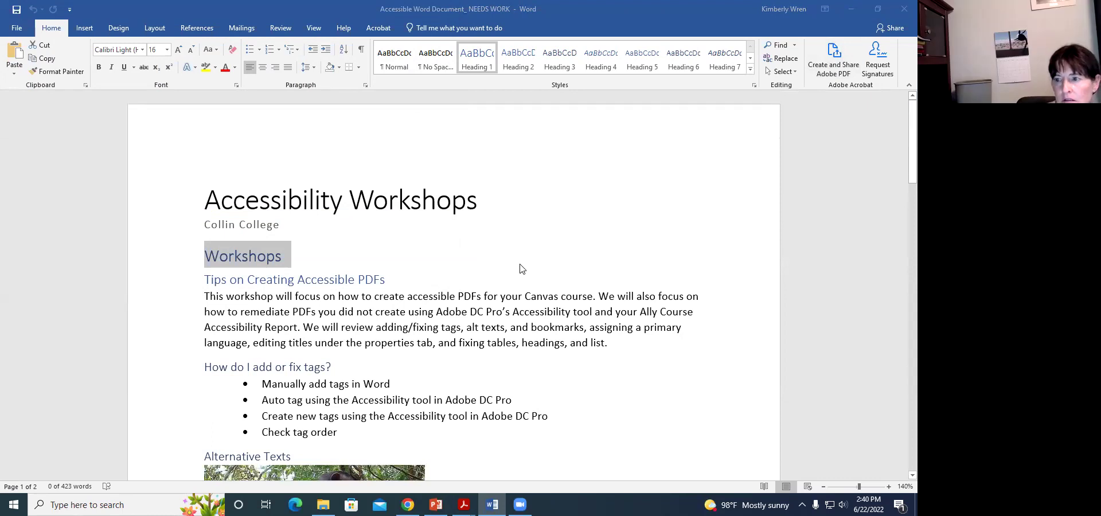
Read through the Word document as far as the tables section and review the Workshop Overview slide in PowerPoint
scroll(522, 269, down, 6)
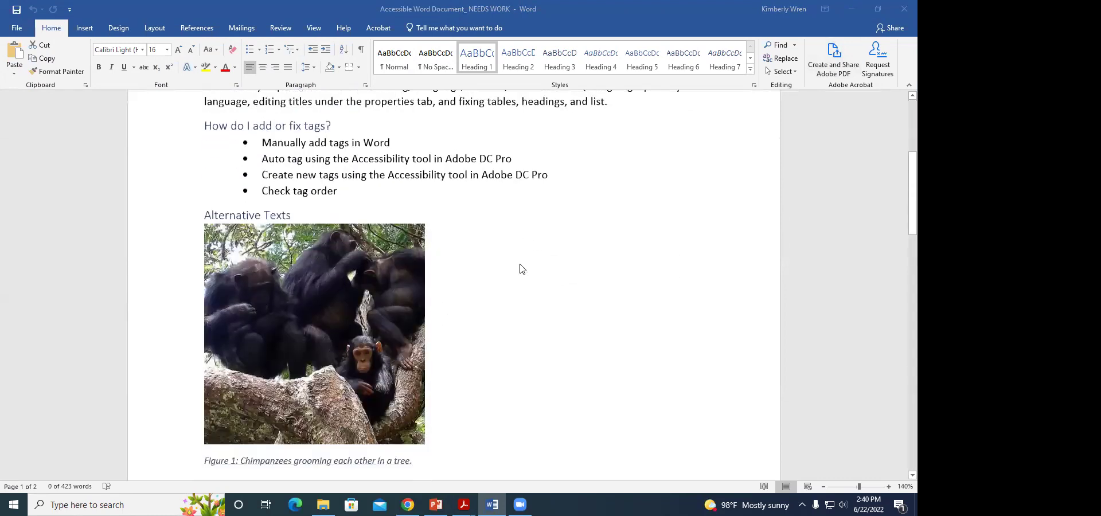
scroll(521, 269, down, 4)
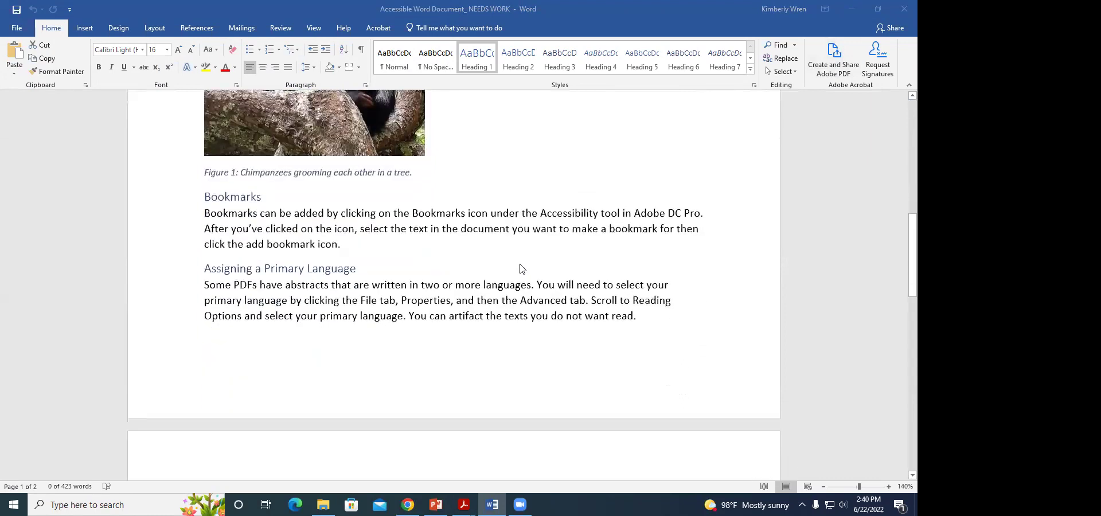
scroll(521, 269, down, 2)
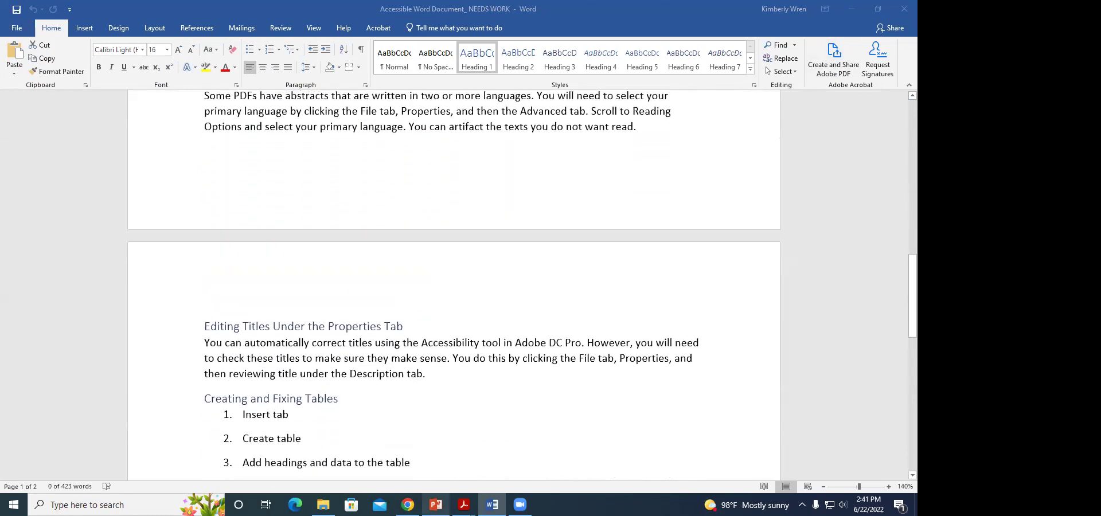
click(436, 505)
key(Up)
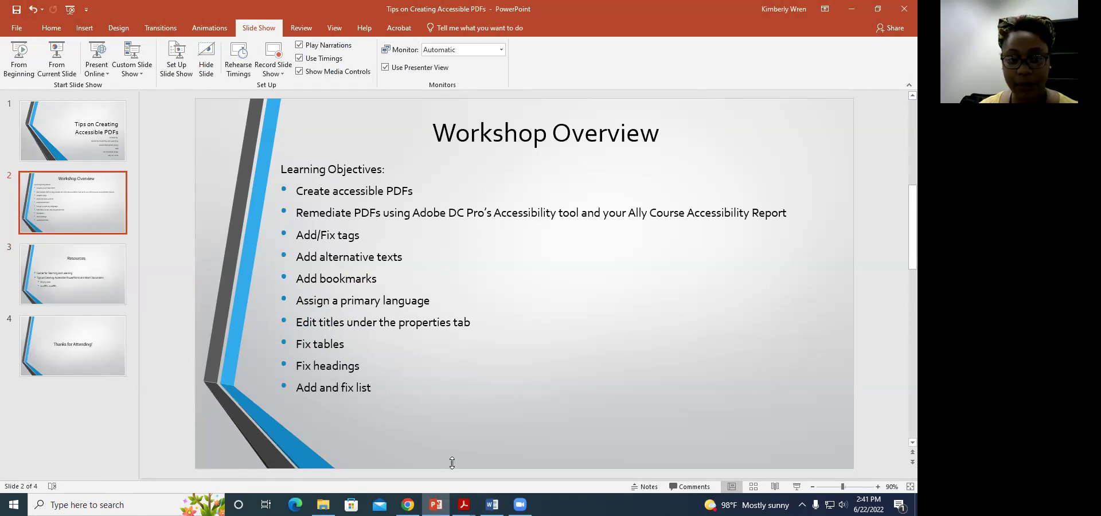
Switch to the NEEDS WORK PDF in Acrobat, check where its bookmarks lead, and look over the tags tree
mouse_move(464, 505)
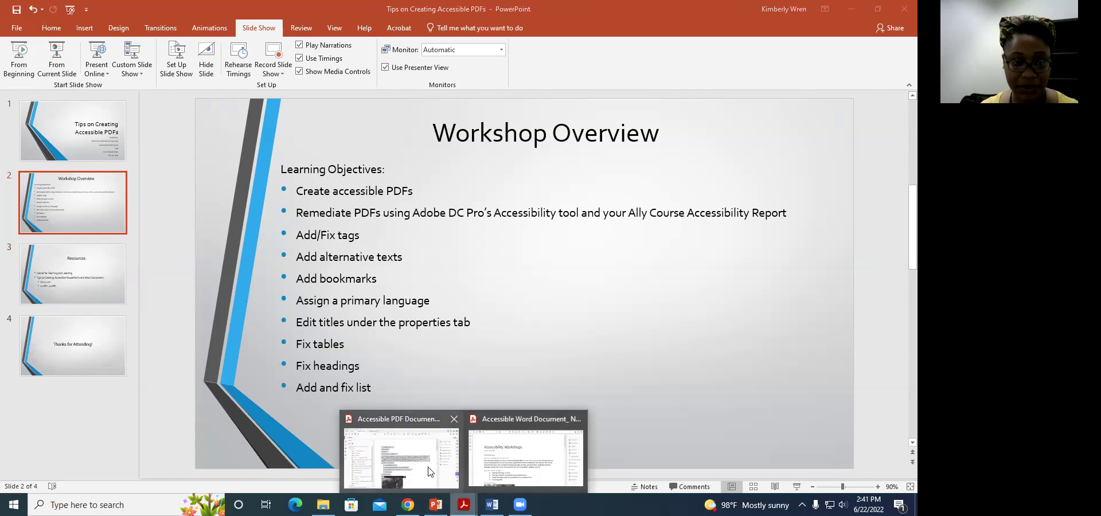
click(396, 459)
click(12, 145)
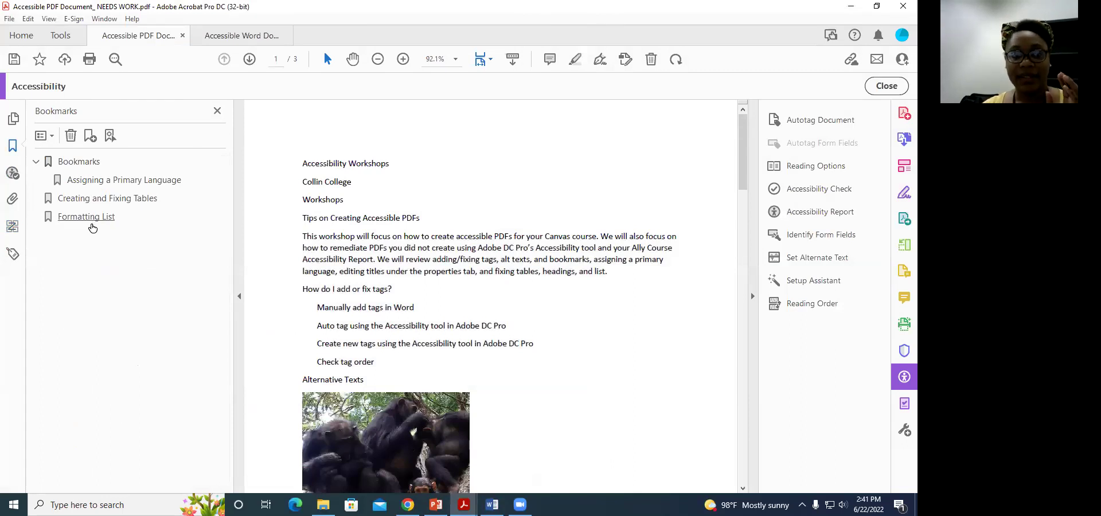
click(128, 181)
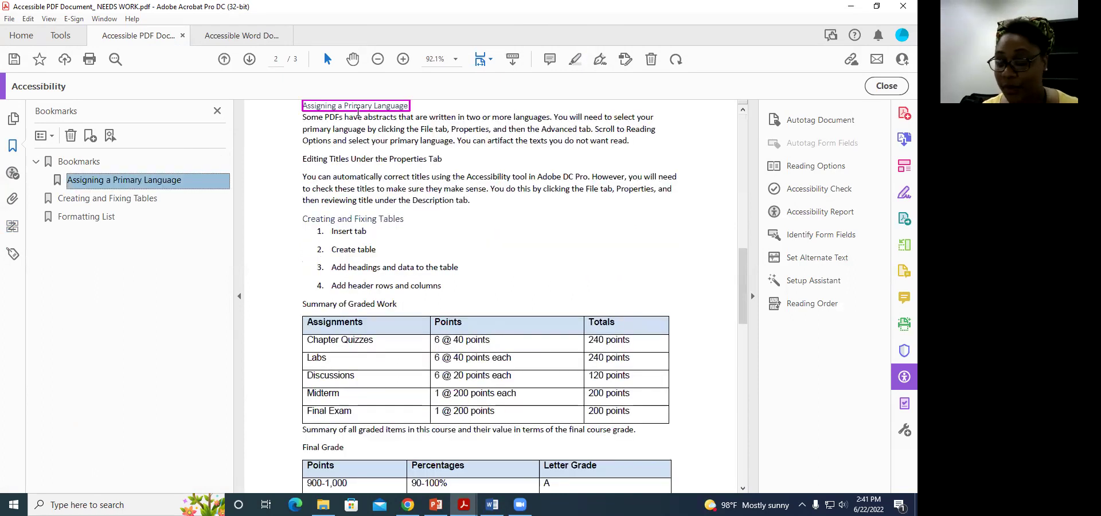
click(106, 199)
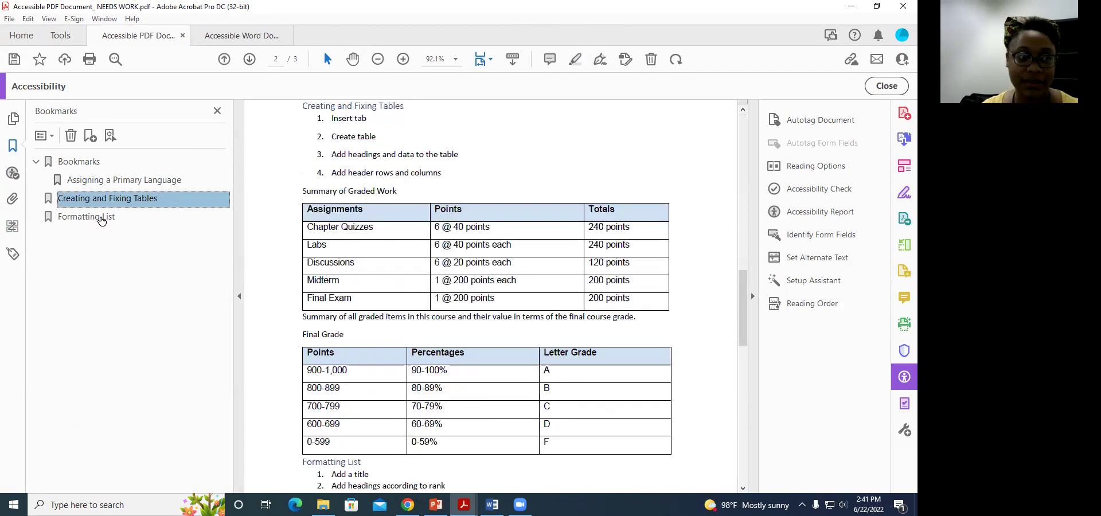
click(81, 162)
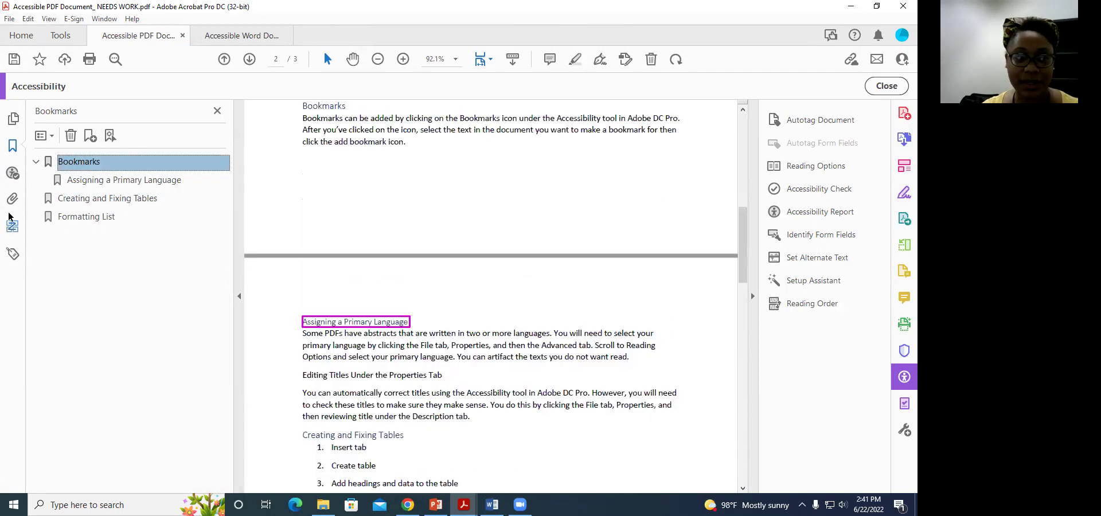
click(19, 256)
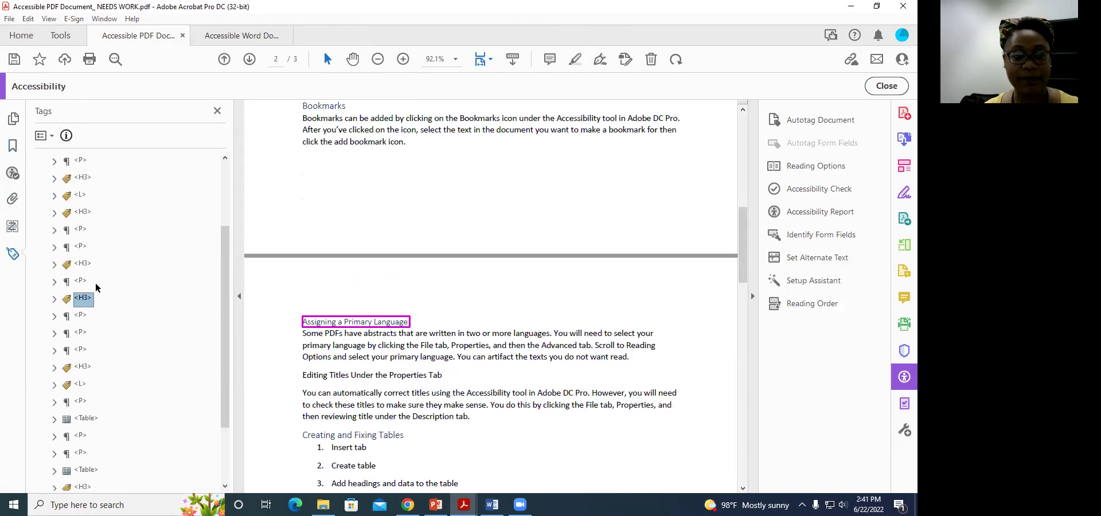
scroll(96, 286, up, 3)
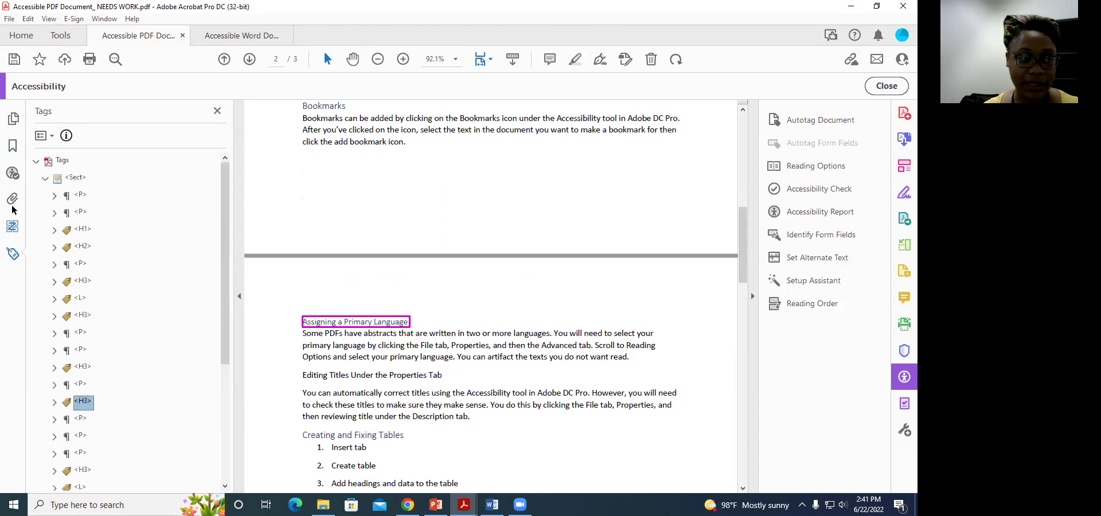
Add an "Accessibility Workshops" bookmark for the first page and place it under "Bookmarks", with "Assigning a Primary Language" nested beneath it
click(13, 146)
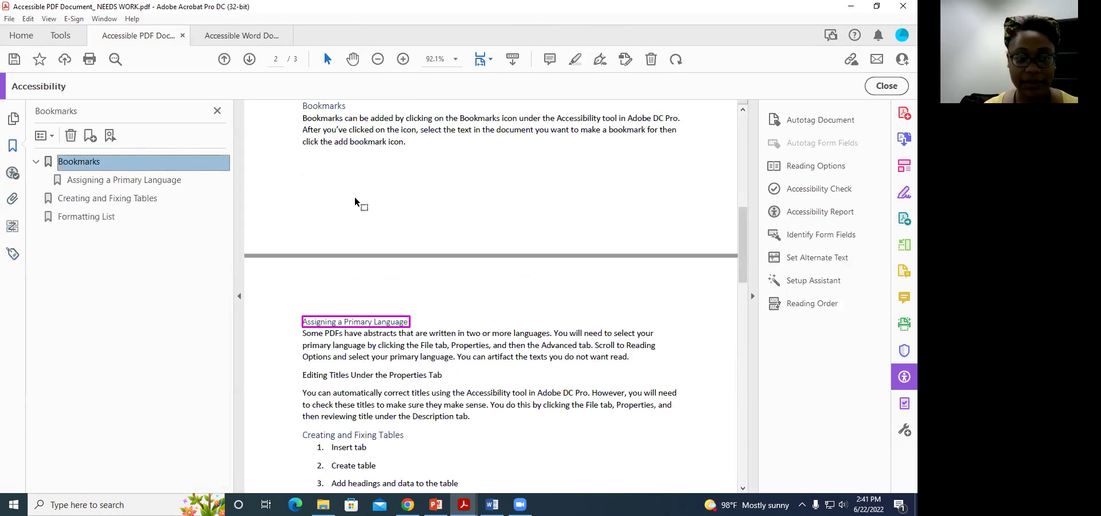
scroll(353, 195, up, 5)
scroll(351, 195, up, 5)
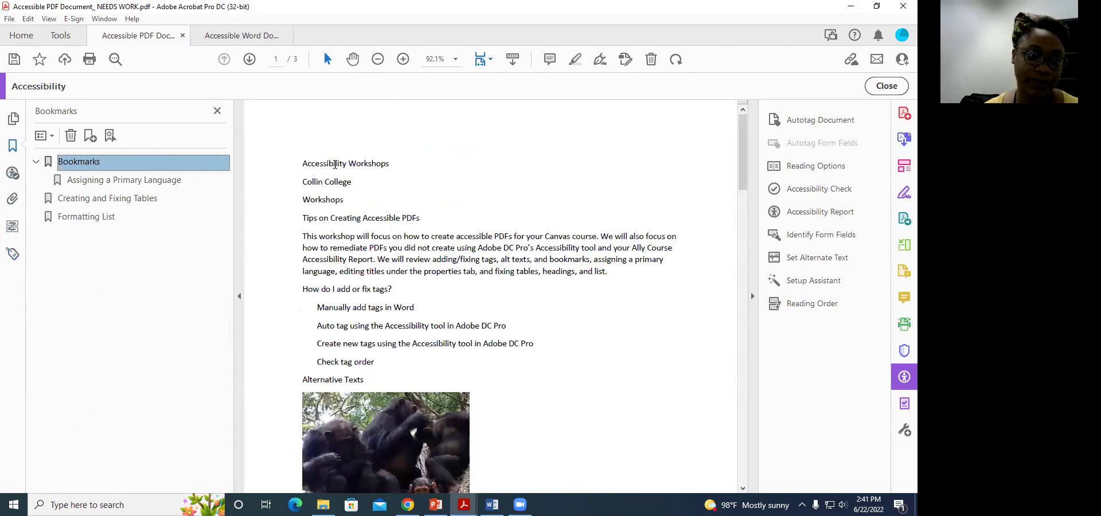
double_click(346, 164)
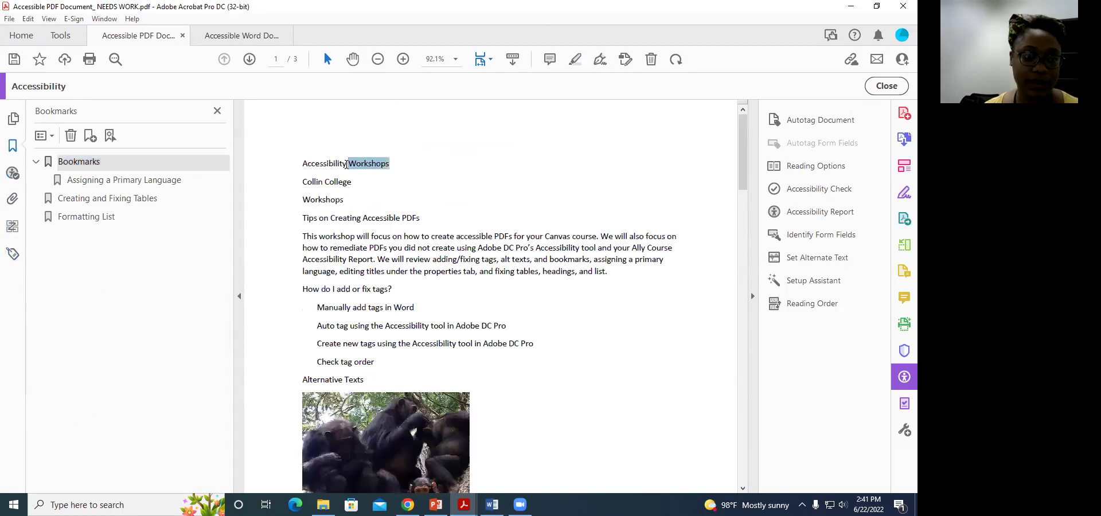
drag(303, 163, 394, 164)
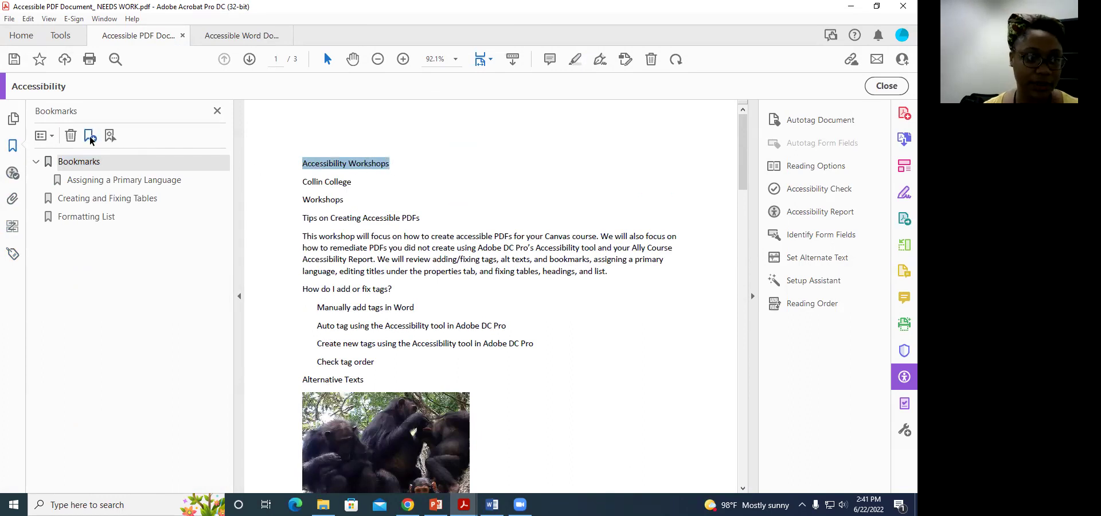
double_click(333, 165)
drag(332, 164, 389, 165)
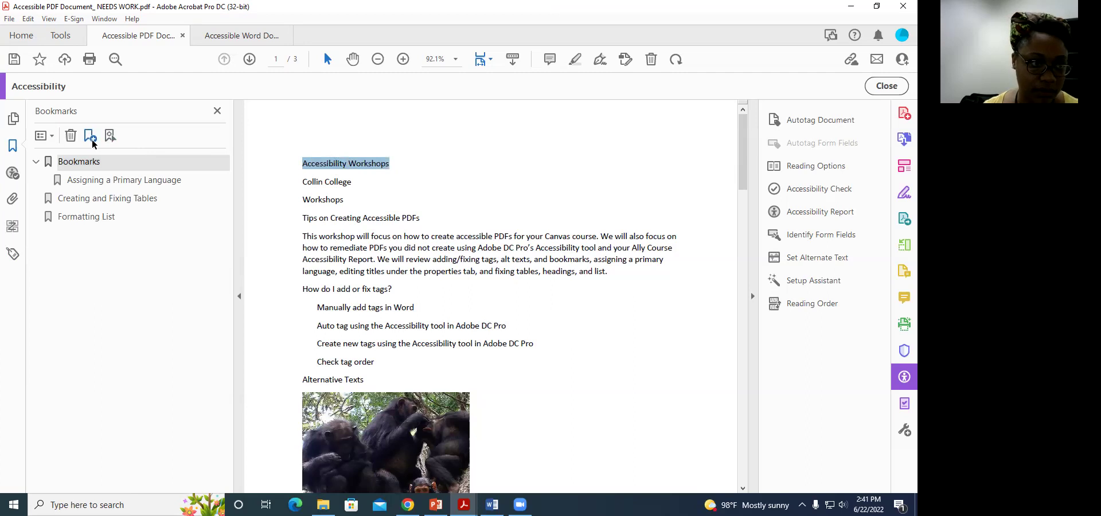
click(335, 181)
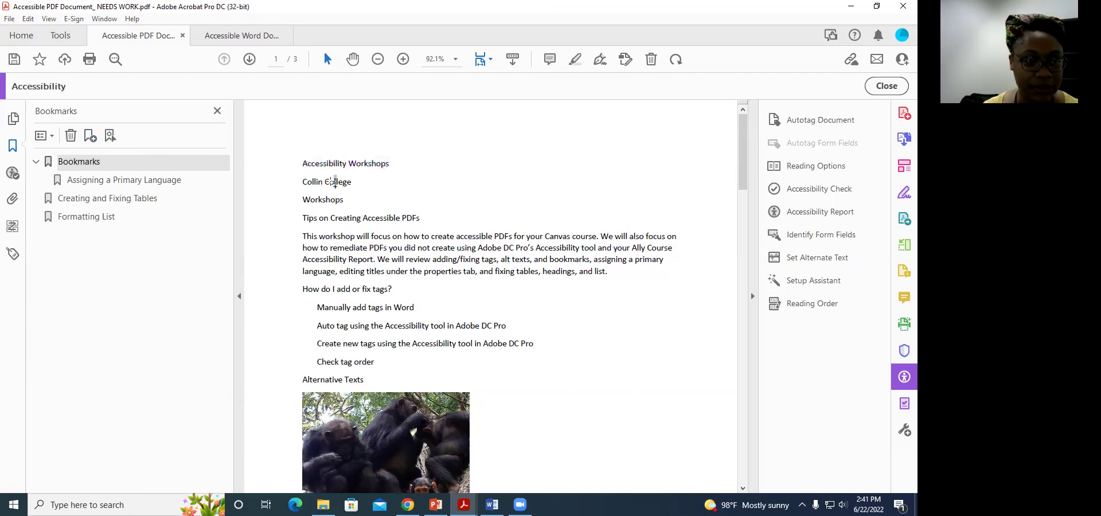
click(92, 137)
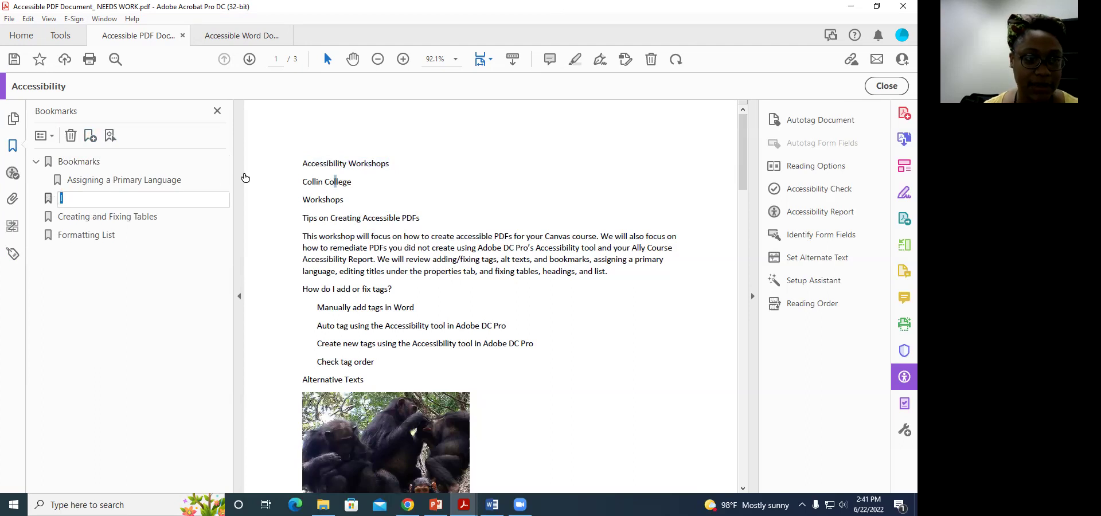
text(Accessibil)
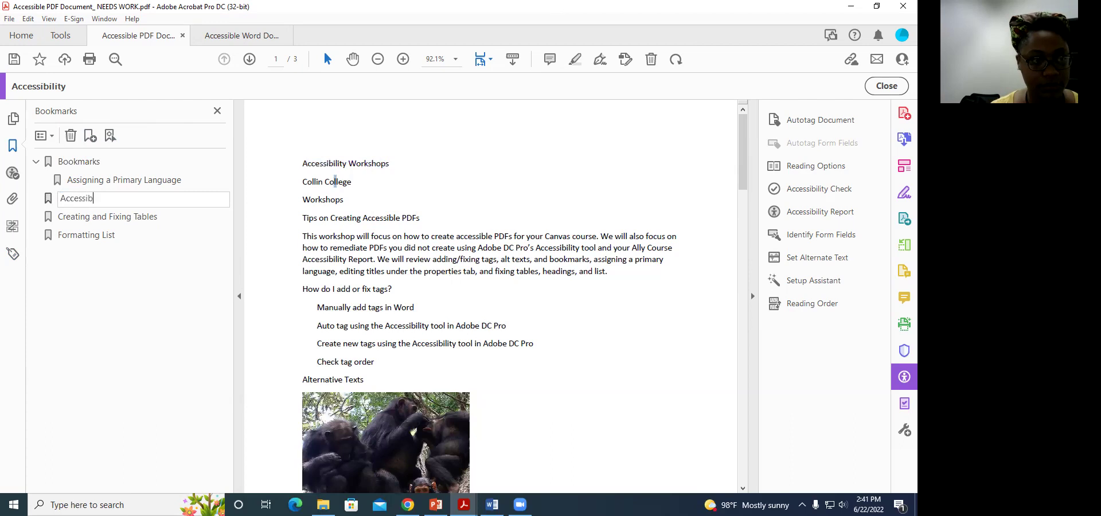
text(Wor)
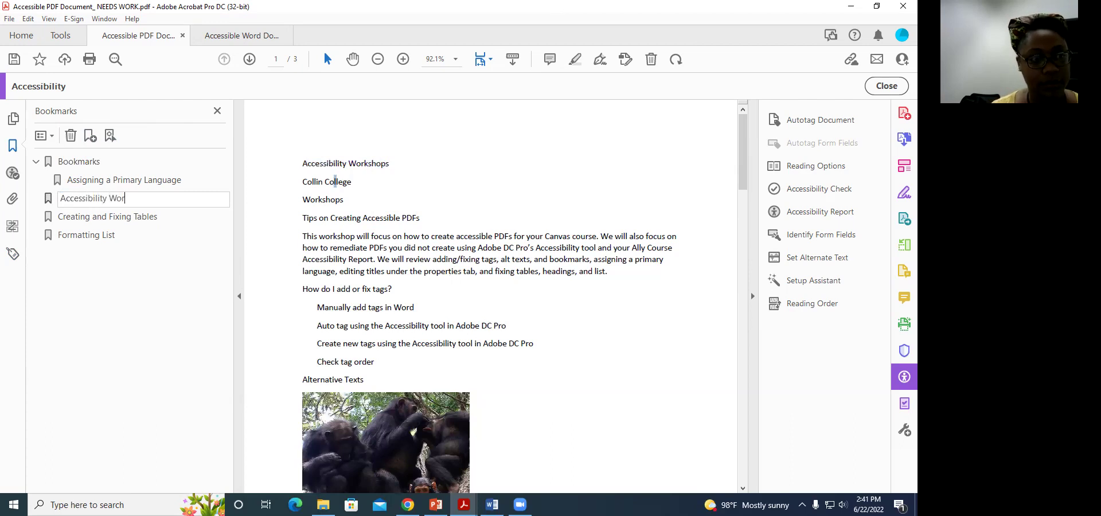
text(kshops)
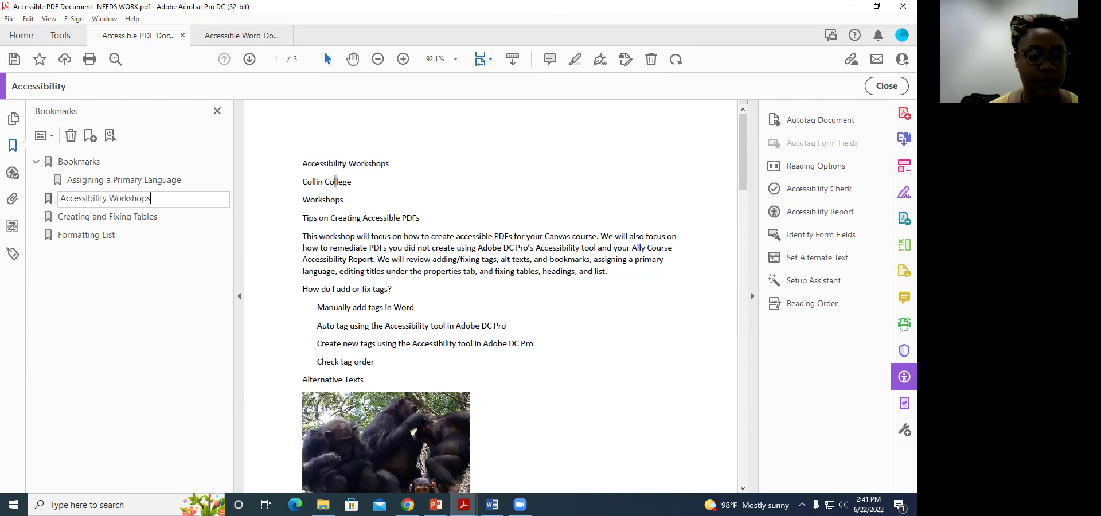
key(Return)
drag(66, 198, 97, 207)
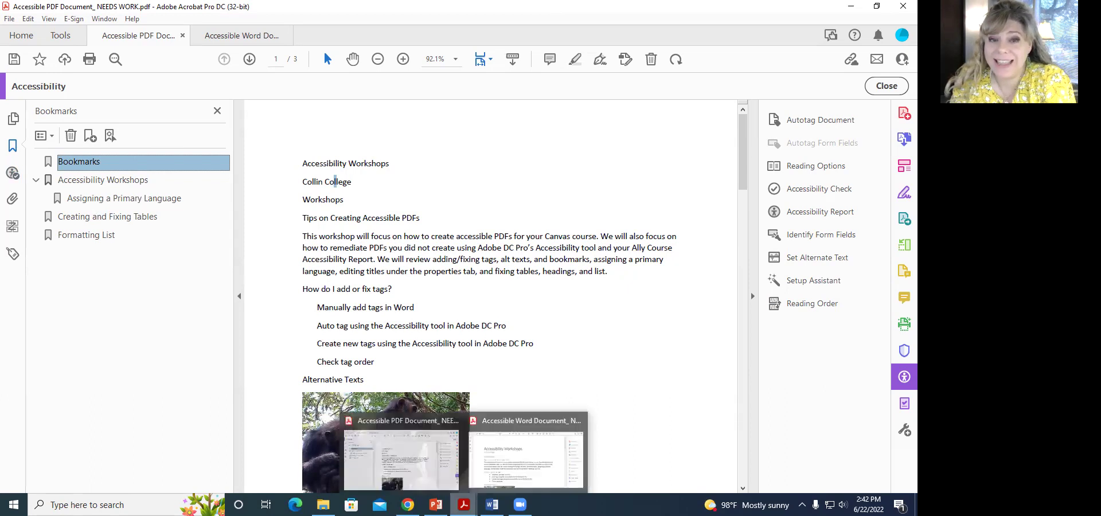
Switch to PowerPoint and start the slide show from the Resources slide
click(436, 505)
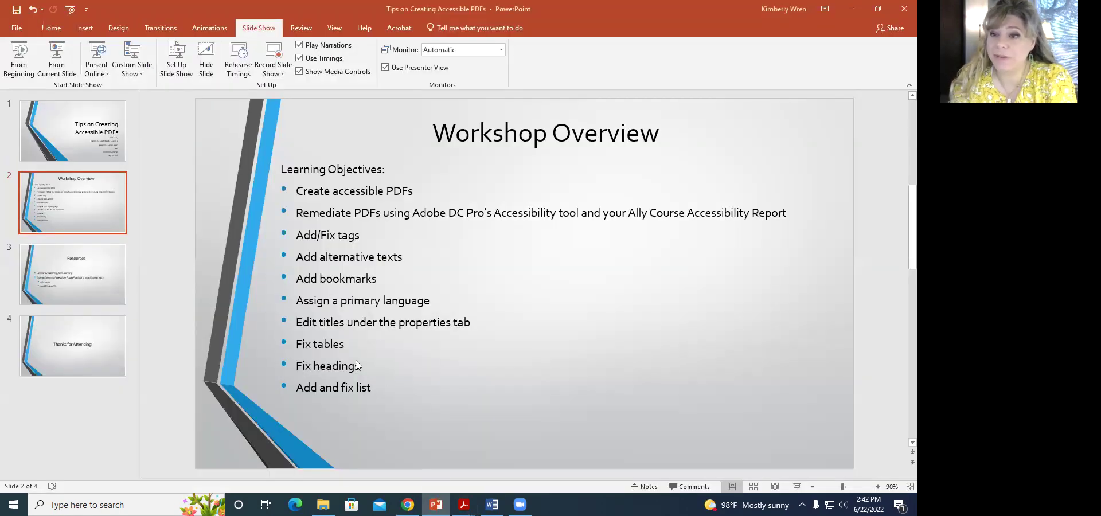
click(55, 287)
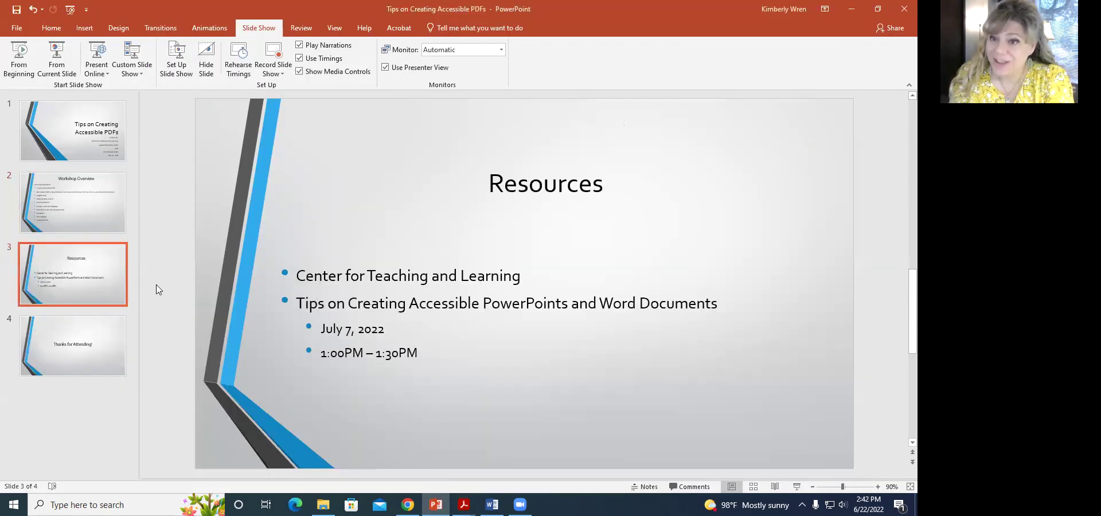
click(55, 69)
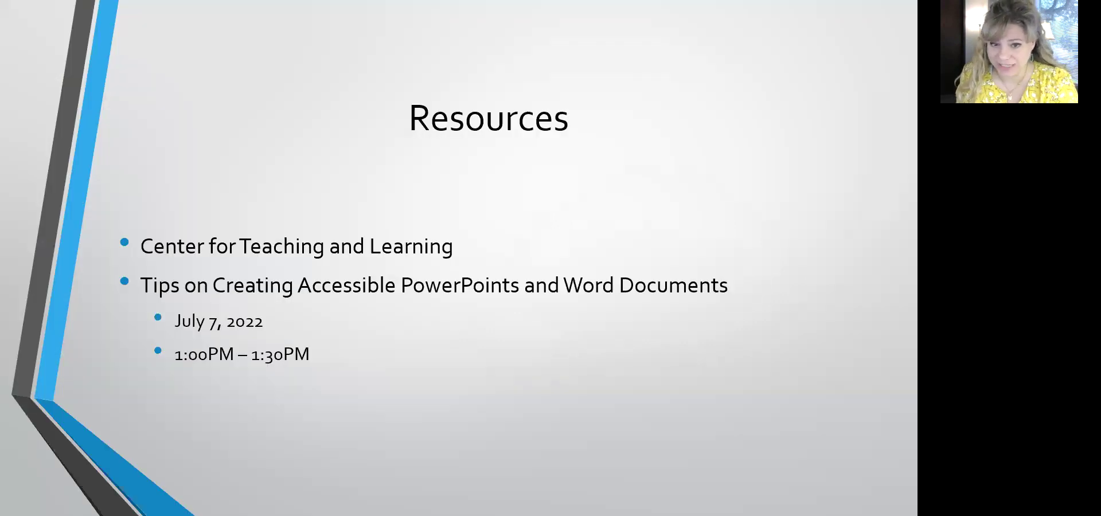